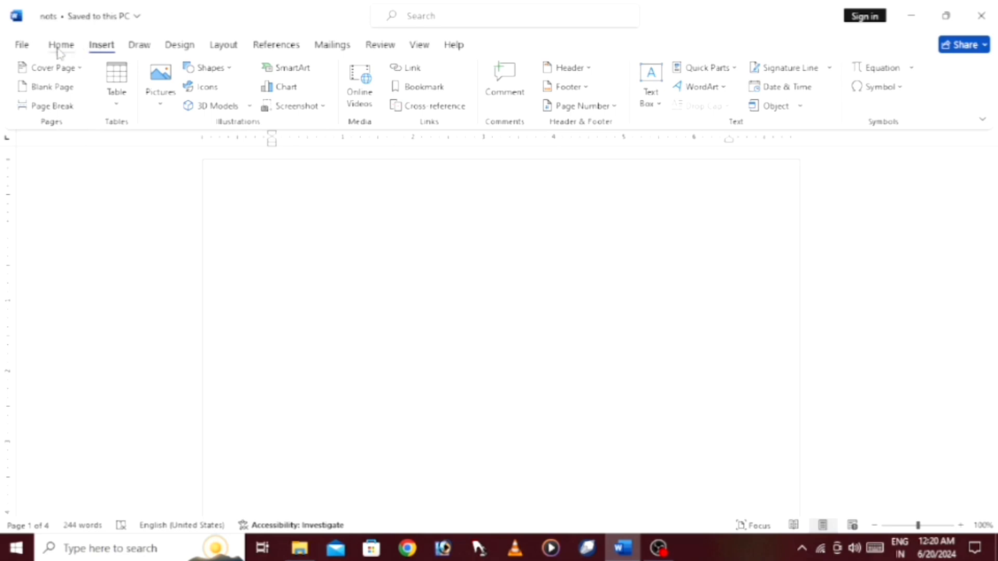
- Insert the built-in Motion cover page at the start of the document
click(60, 49)
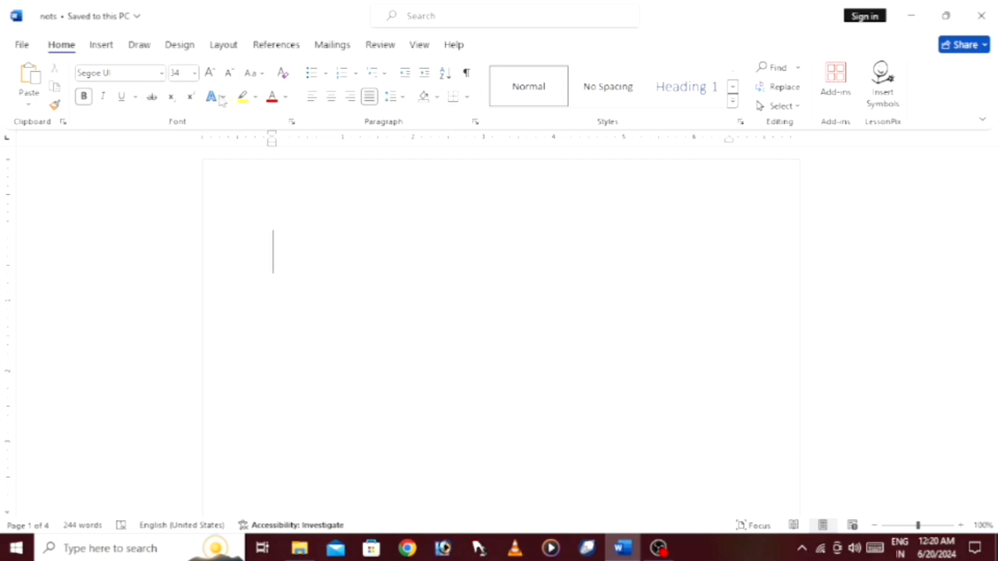
click(100, 45)
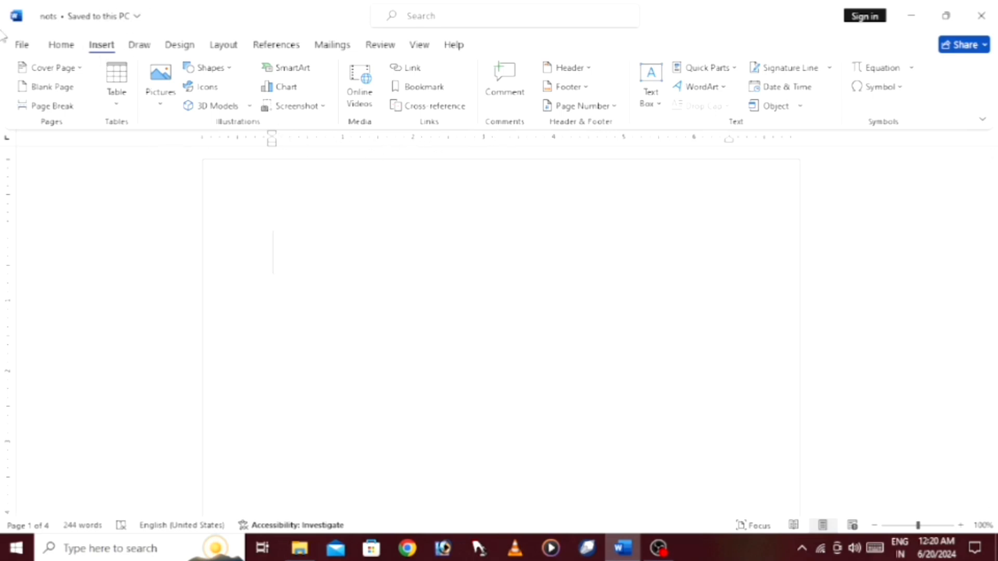
click(36, 72)
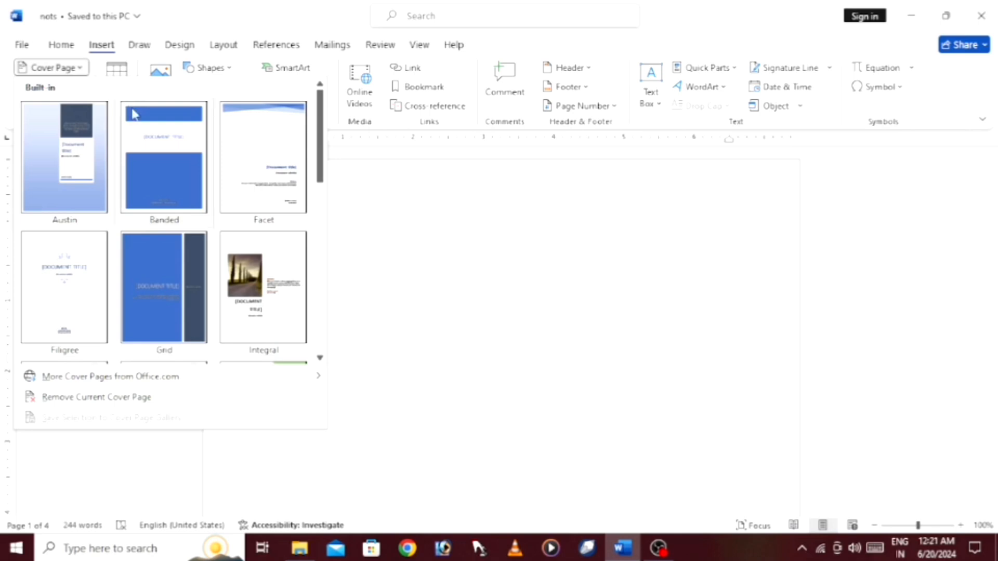
drag(319, 136, 318, 201)
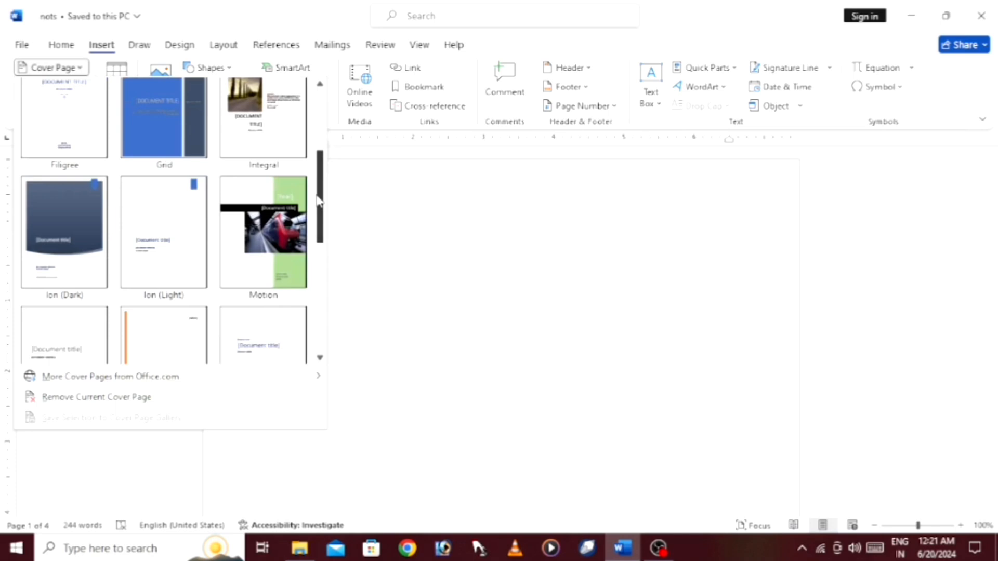
drag(318, 201, 321, 239)
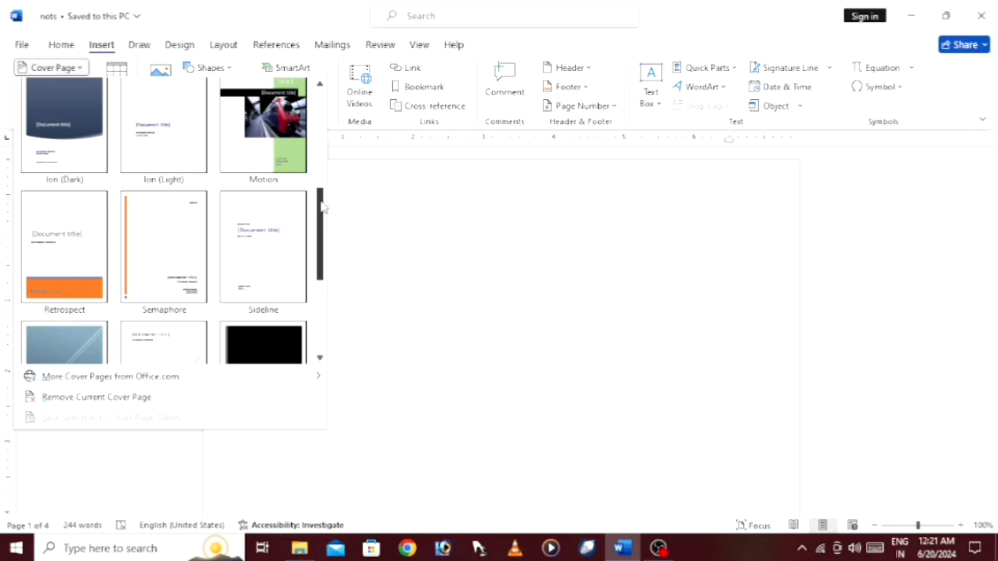
drag(321, 202, 321, 99)
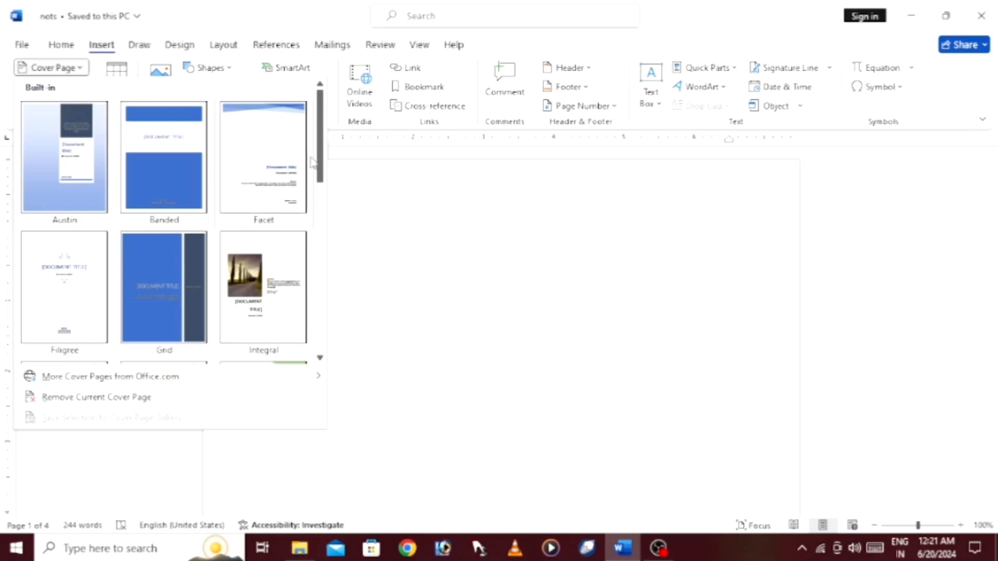
mouse_move(320, 167)
mouse_down()
mouse_move(315, 226)
mouse_move(305, 178)
mouse_up()
click(263, 340)
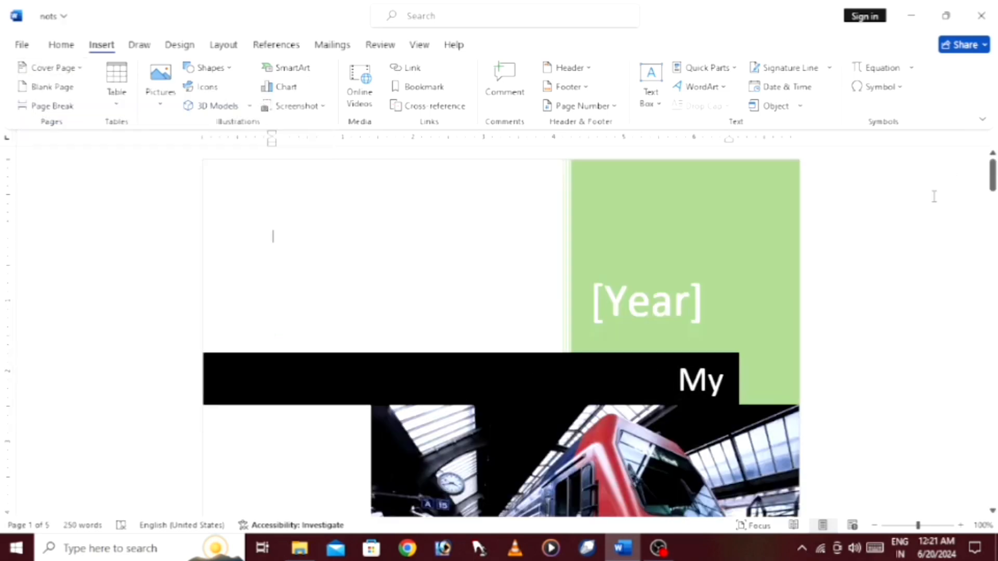
mouse_move(992, 177)
mouse_down()
mouse_move(993, 218)
mouse_move(991, 196)
mouse_up()
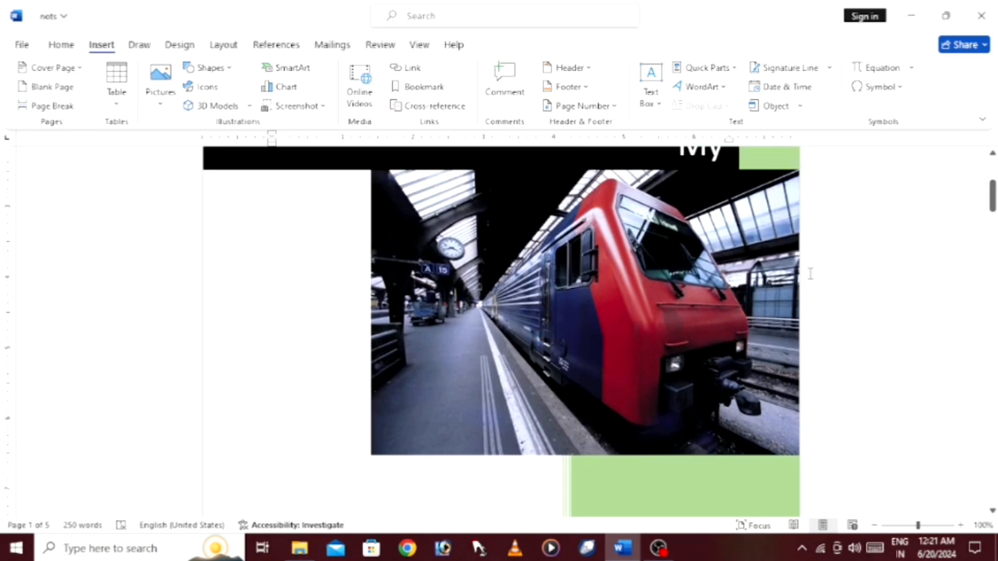
click(71, 68)
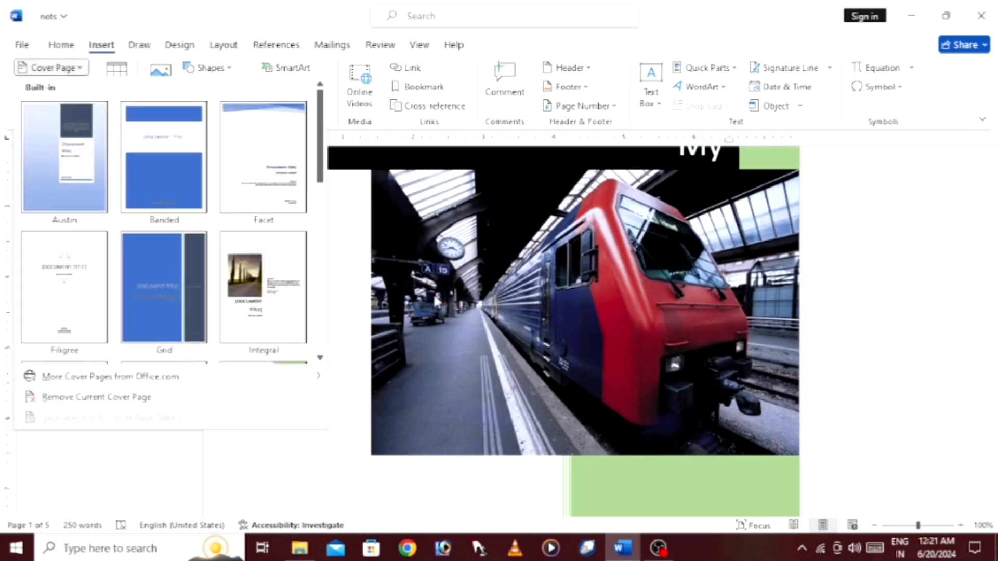
key(Escape)
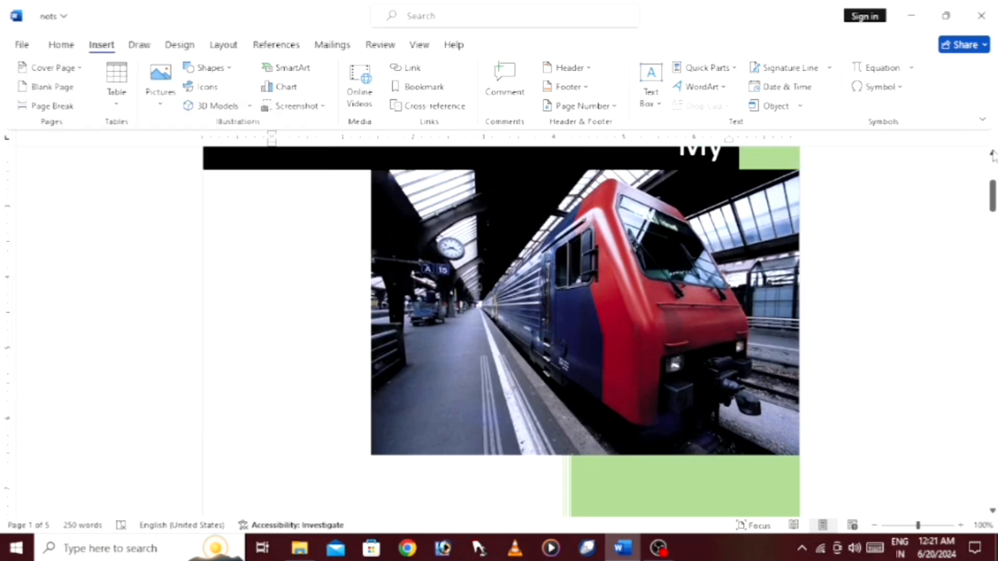
- Replace the year placeholder on the cover page with the text "Note coppy"
scroll(991, 177, up, 4)
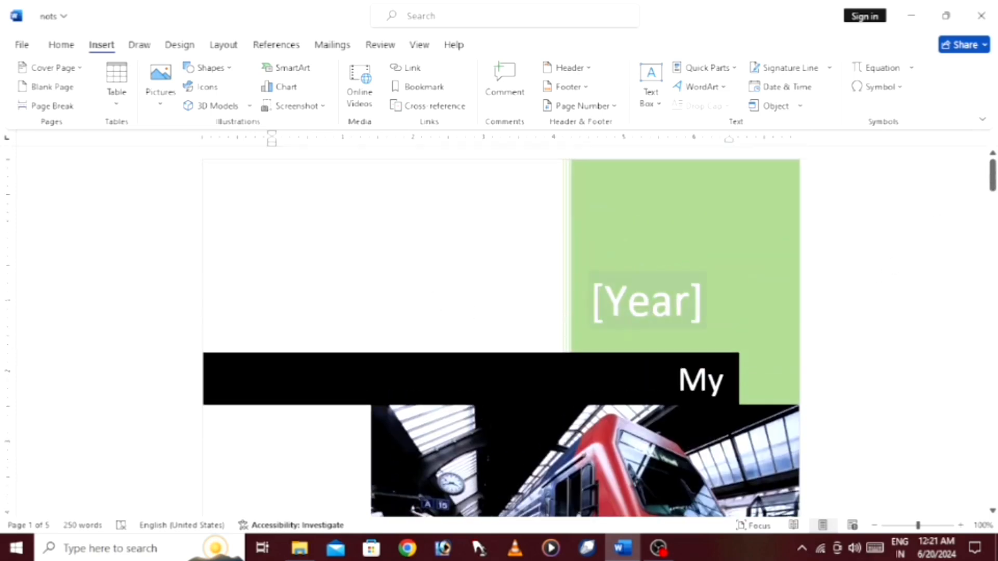
click(673, 305)
key(Delete)
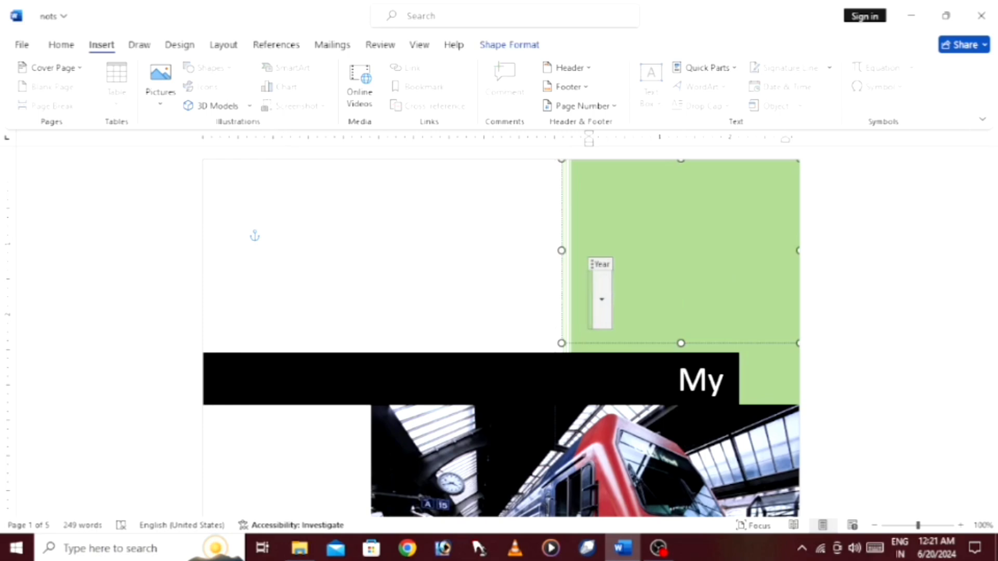
text(note)
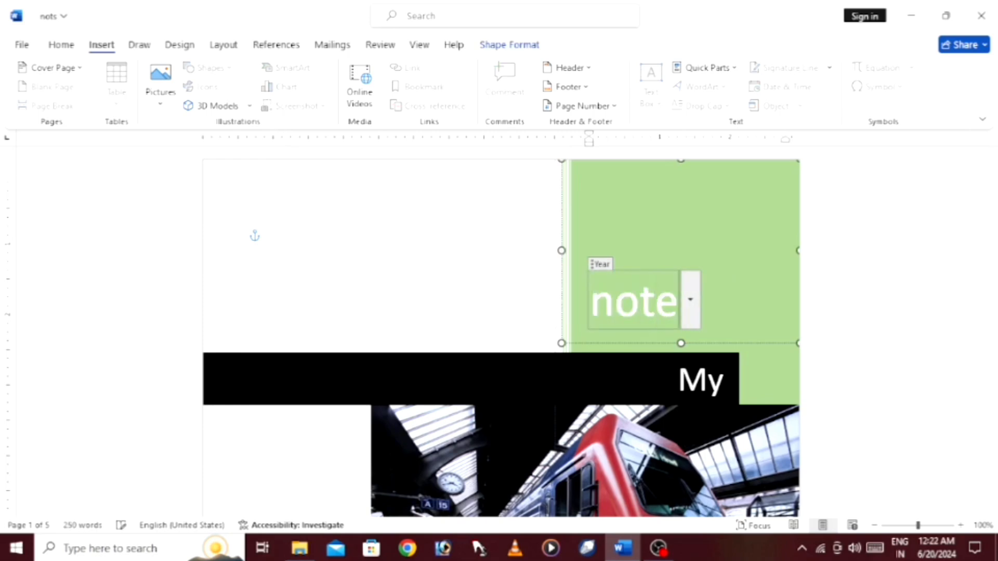
text( c)
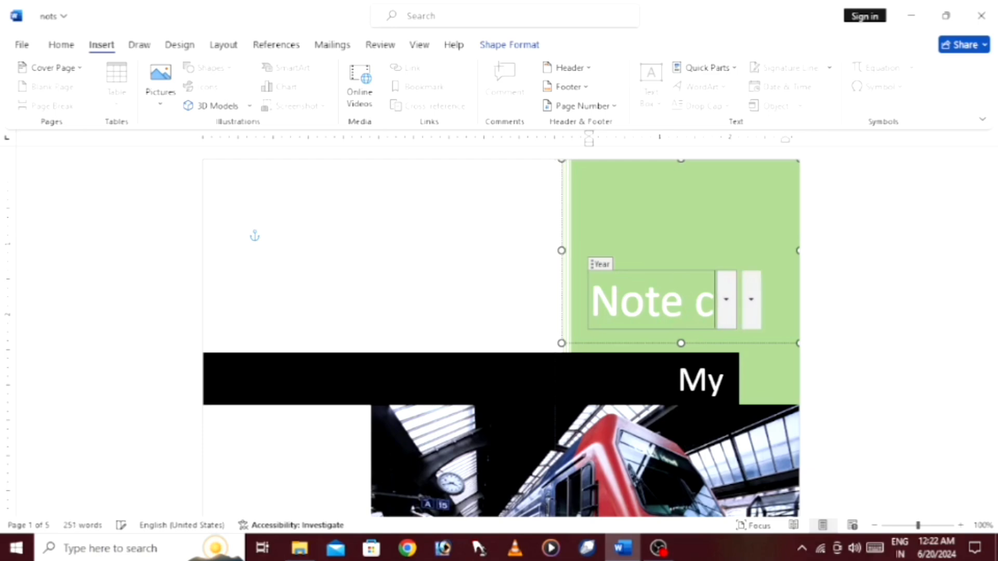
text(oppy)
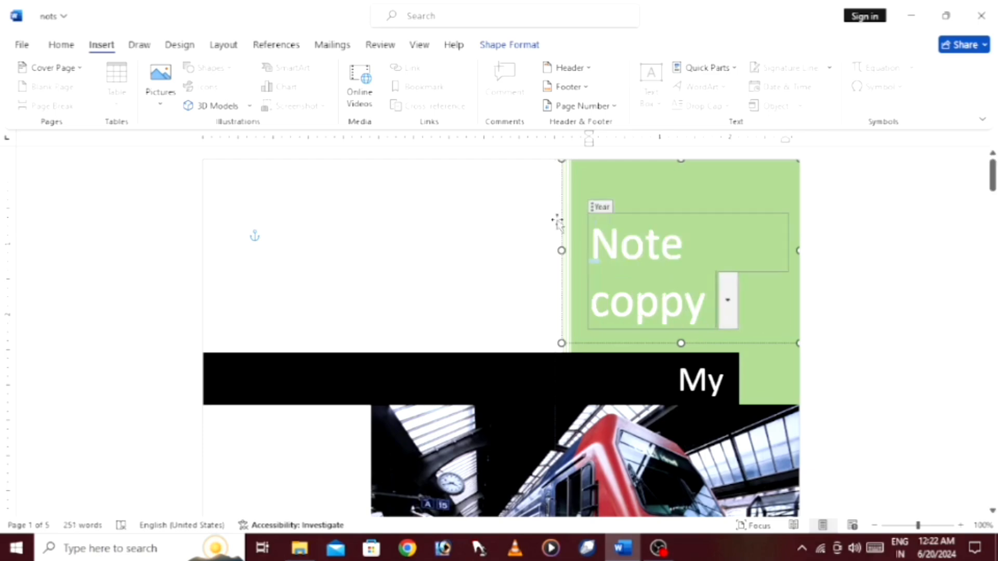
click(378, 234)
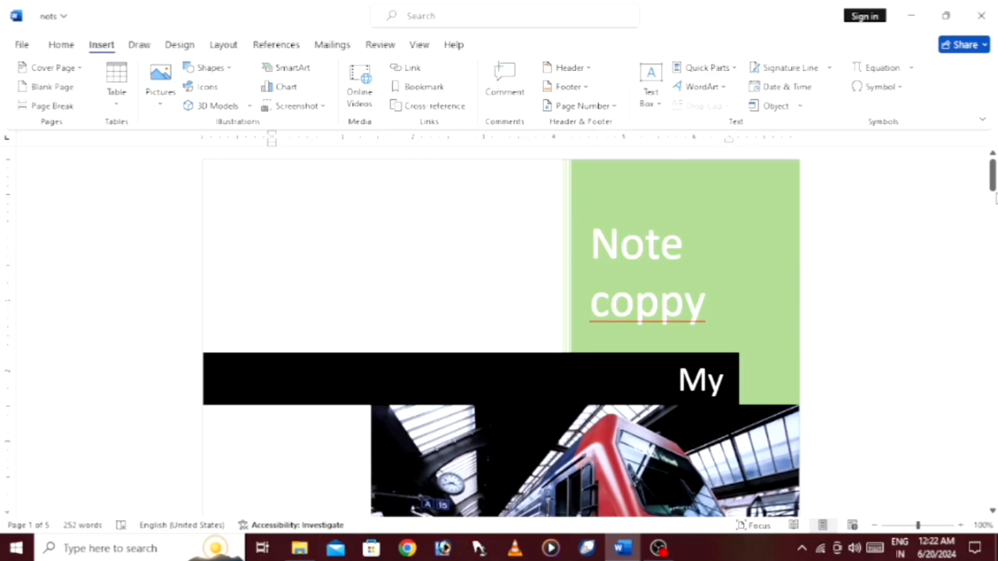
- Review the lower part of the cover page and browse further cover designs, including those offered from Office.com
drag(993, 177, 993, 235)
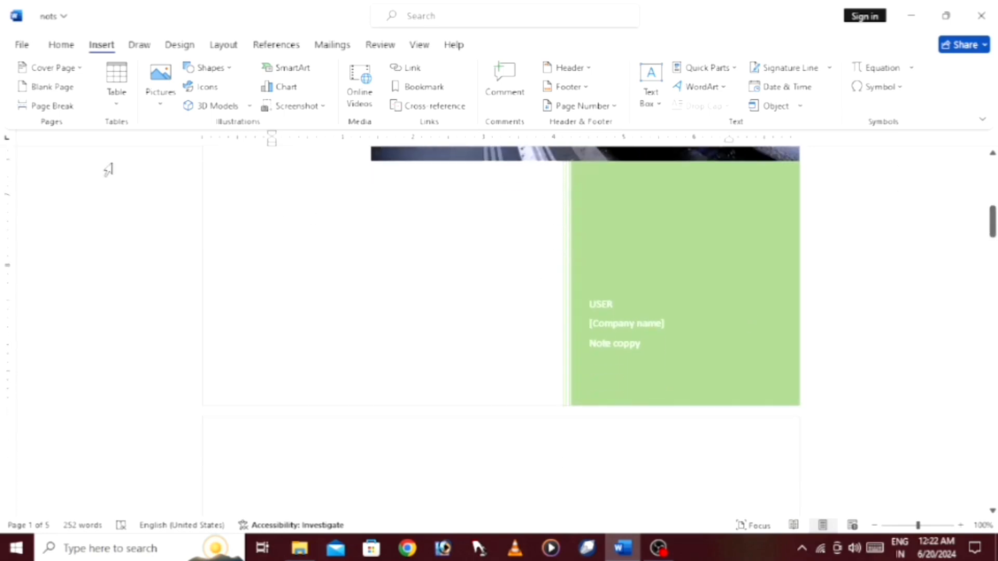
click(56, 70)
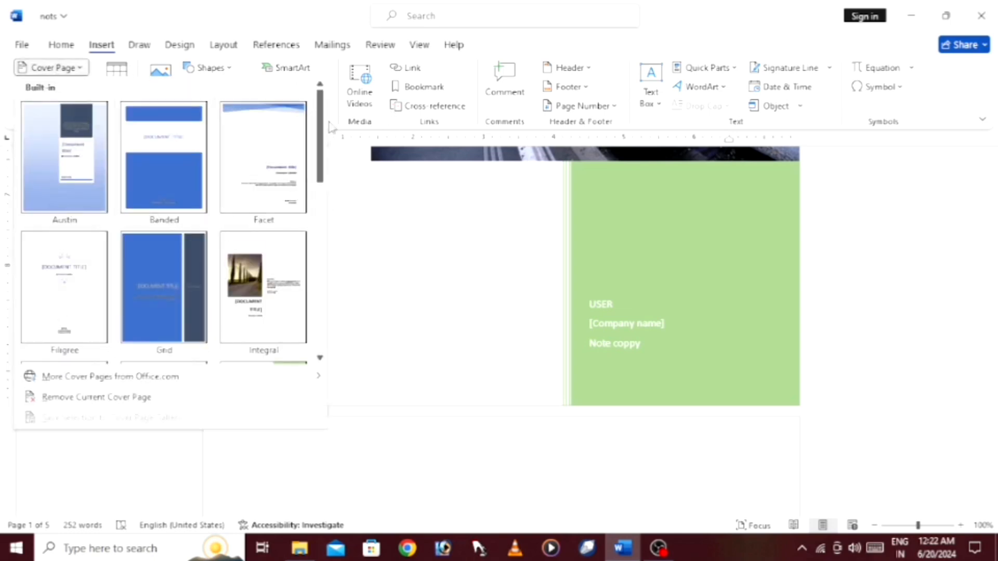
scroll(321, 152, down, 1)
drag(321, 152, 298, 273)
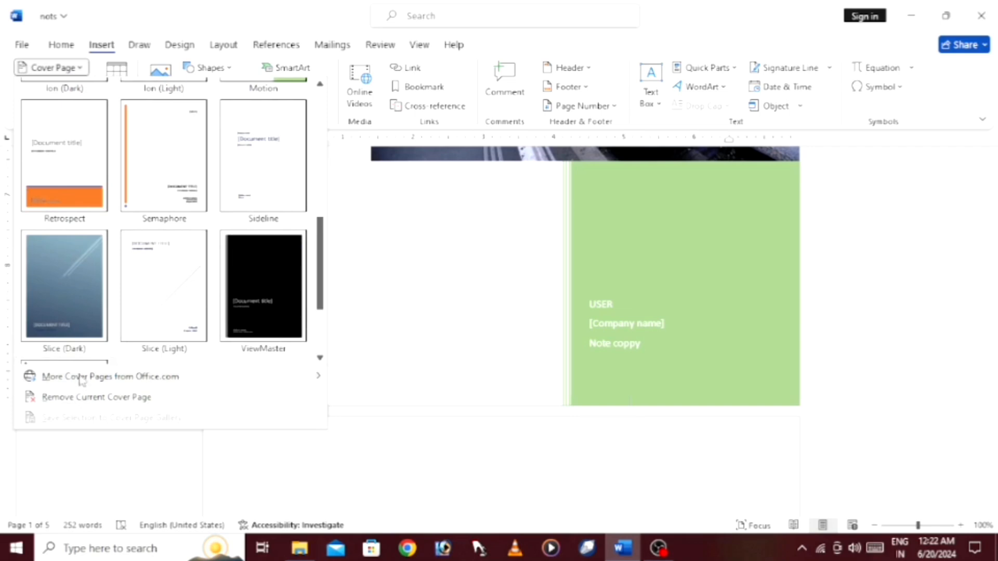
mouse_move(87, 386)
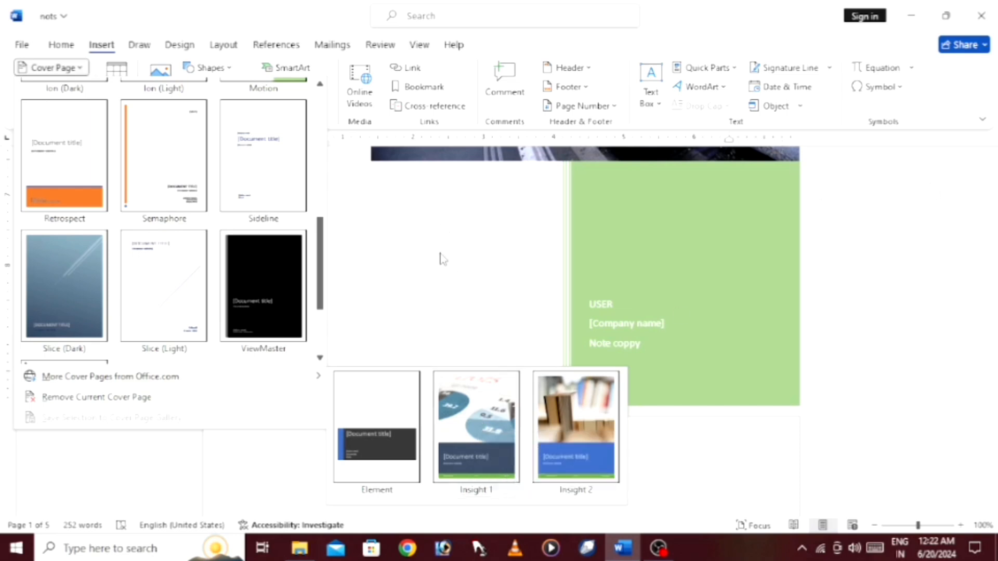
click(573, 287)
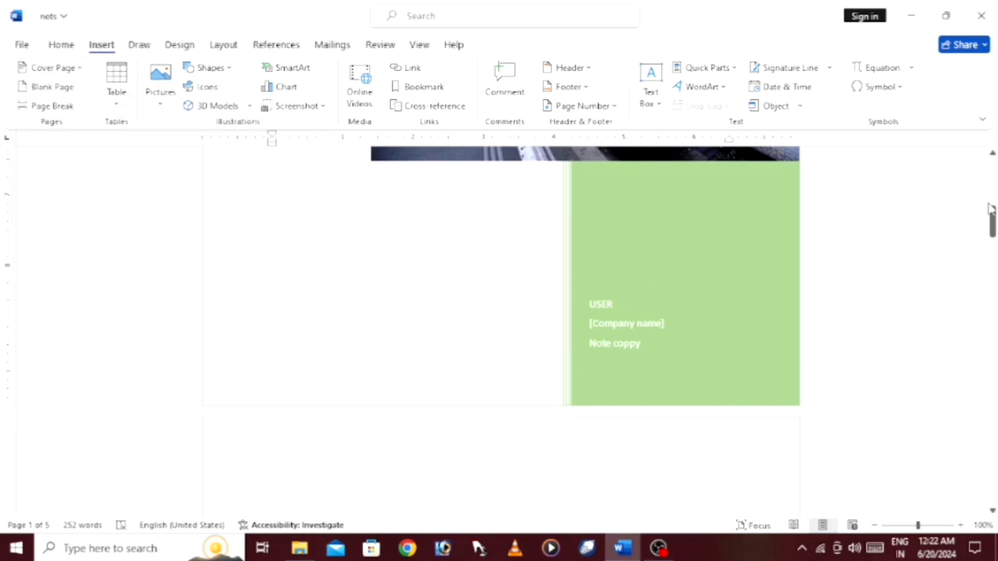
- Remove the current cover page from the document
drag(991, 220, 985, 169)
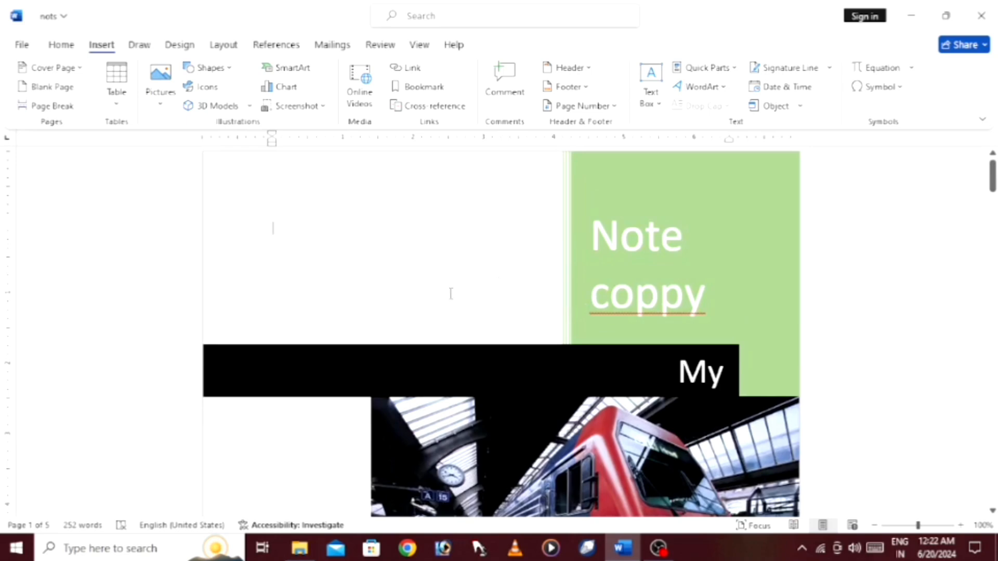
click(63, 71)
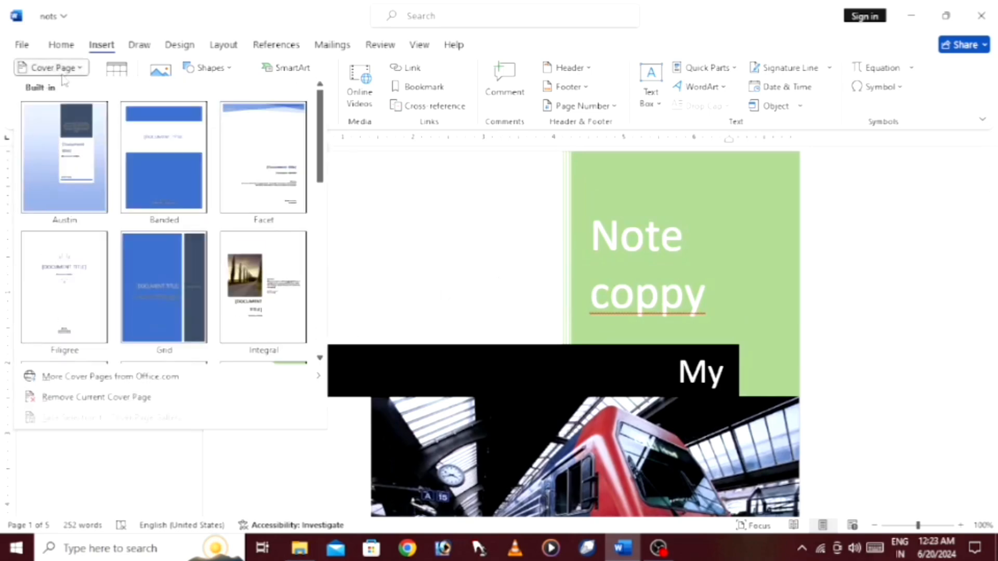
click(53, 398)
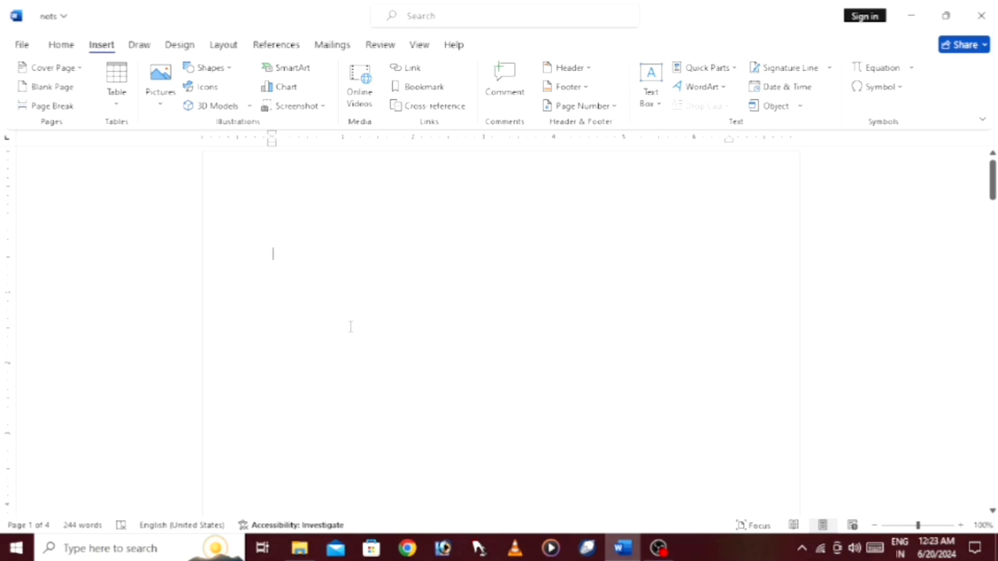
- Insert a blank page at the start of the document and return to the first page
click(50, 87)
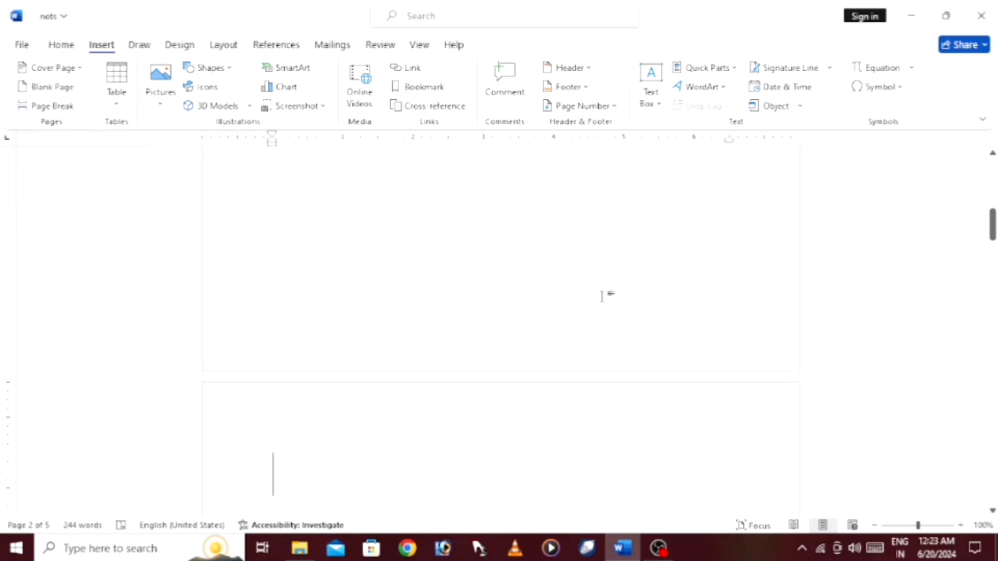
drag(990, 202, 989, 172)
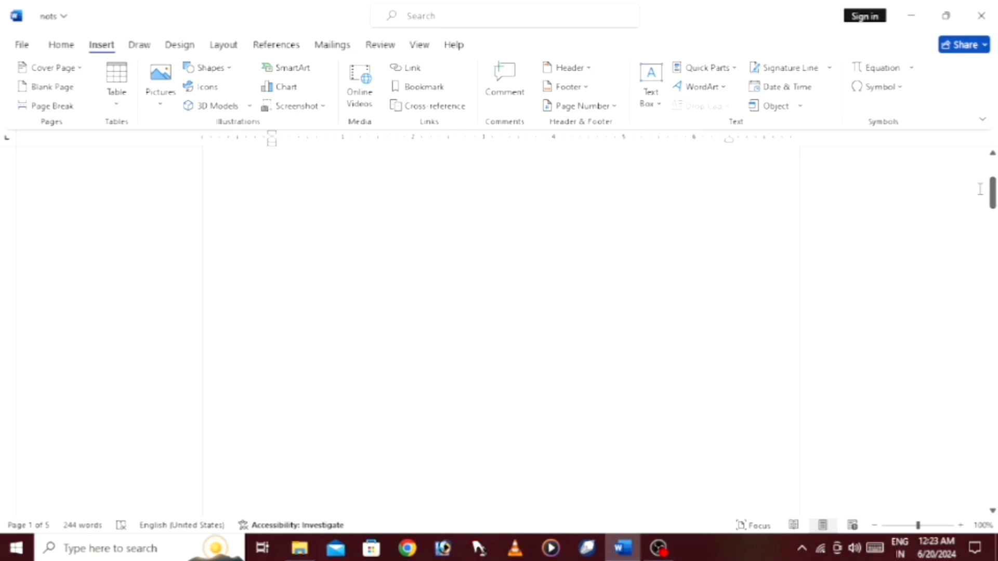
drag(992, 193, 987, 235)
click(666, 212)
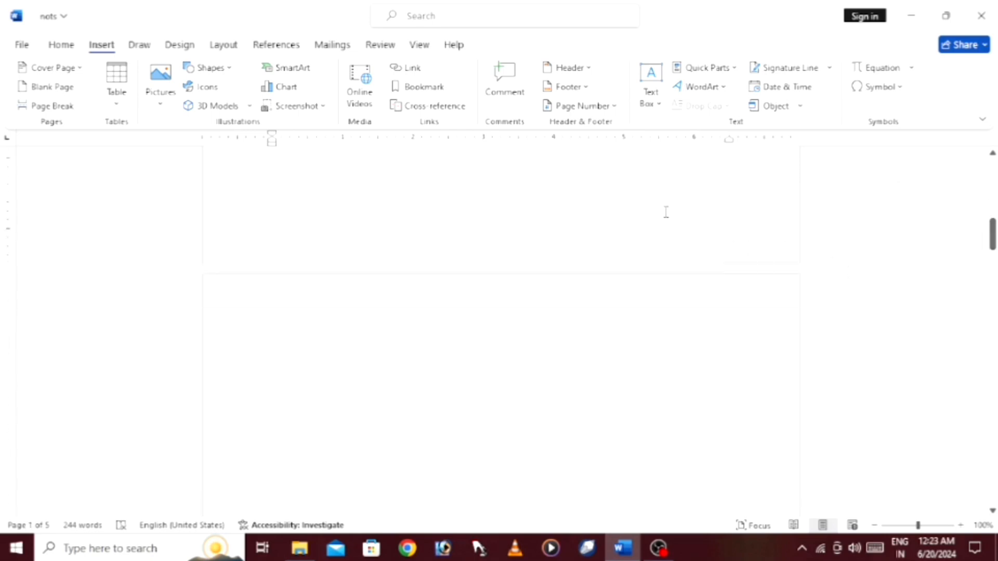
key(ctrl+Return)
scroll(910, 376, up, 10)
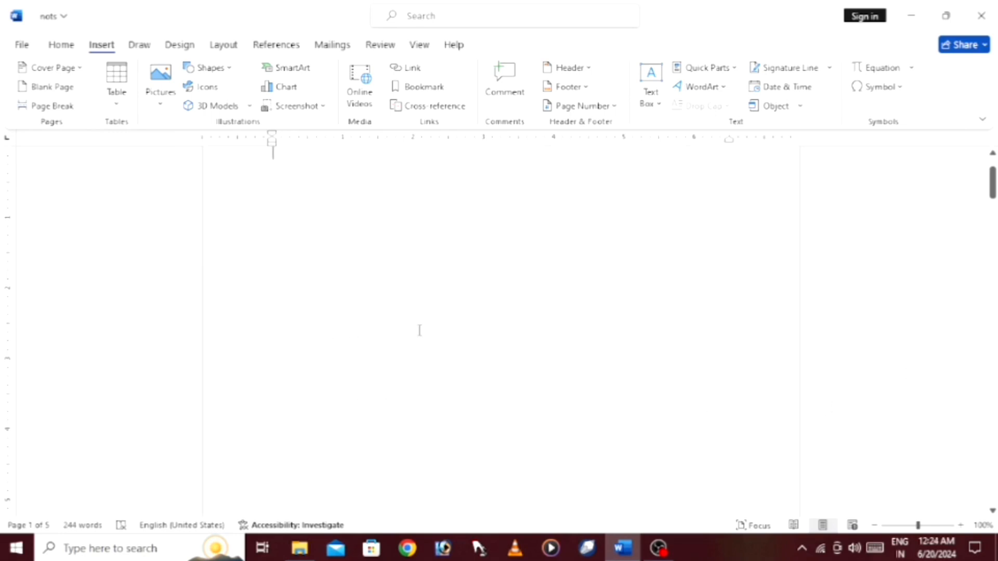
- Generate sample paragraphs on the first page with =rand()
text(=rand)
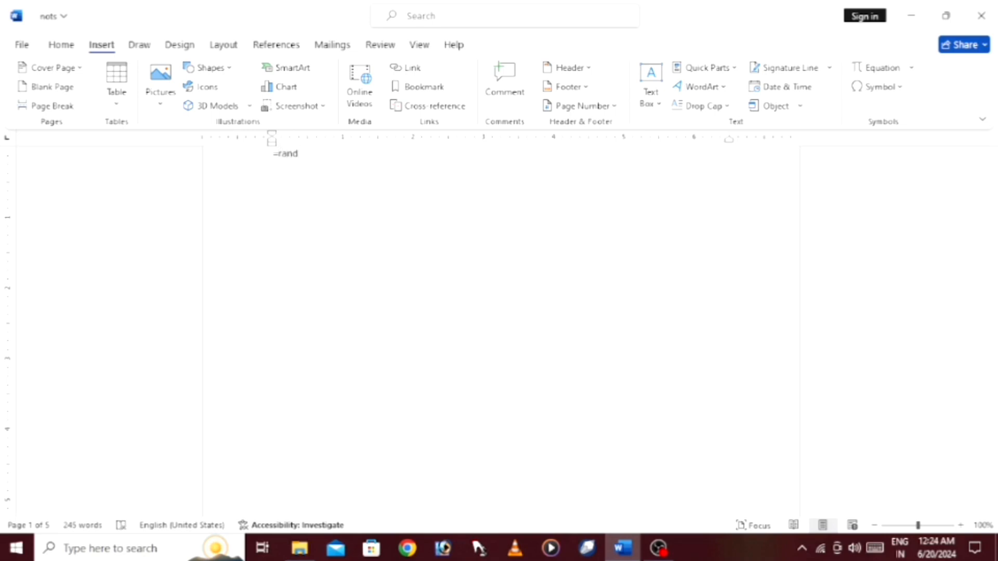
text(())
key(Return)
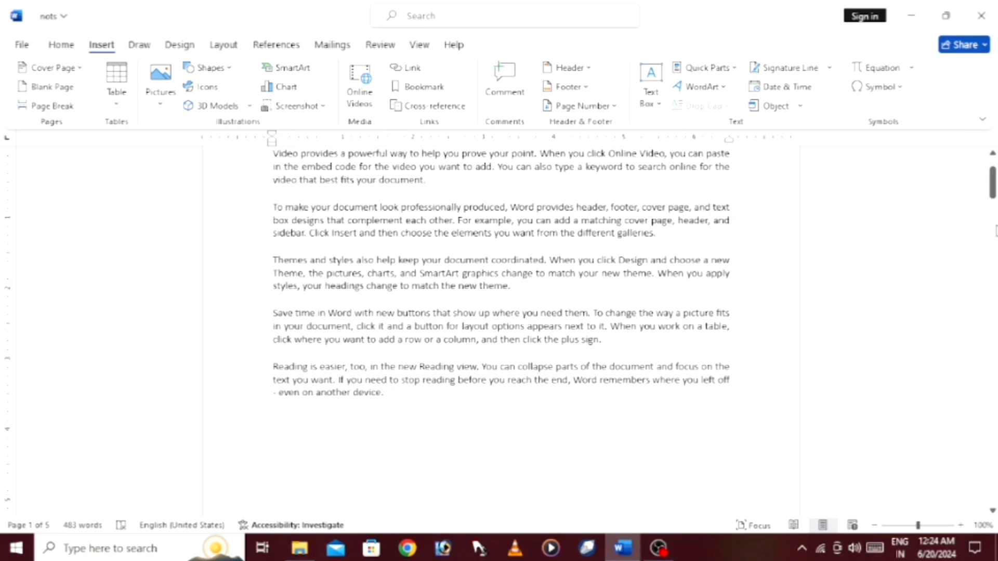
- Enlarge the text from the start of the first paragraph through "professionally produced" to font size 28
drag(990, 183, 990, 166)
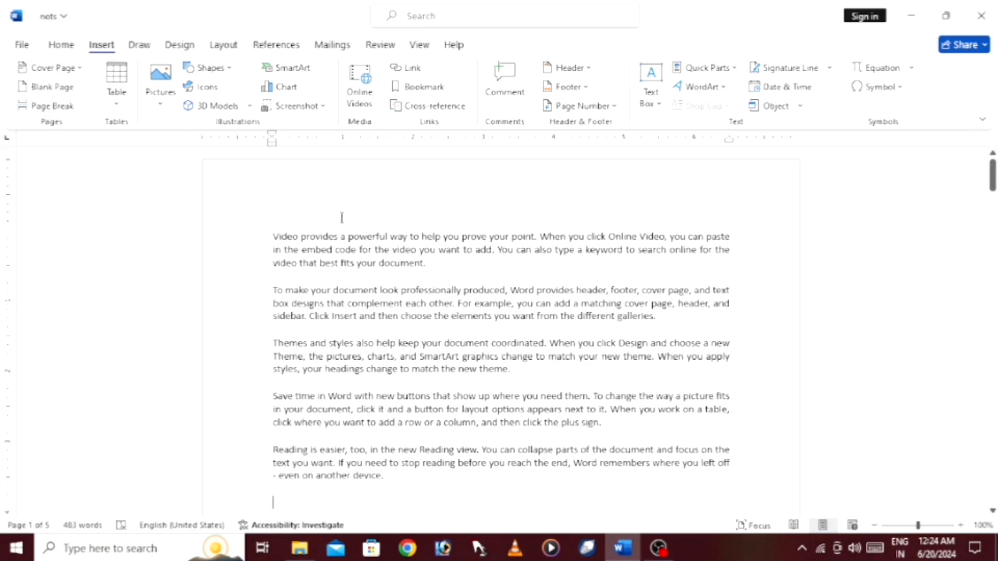
click(294, 234)
drag(272, 232, 481, 276)
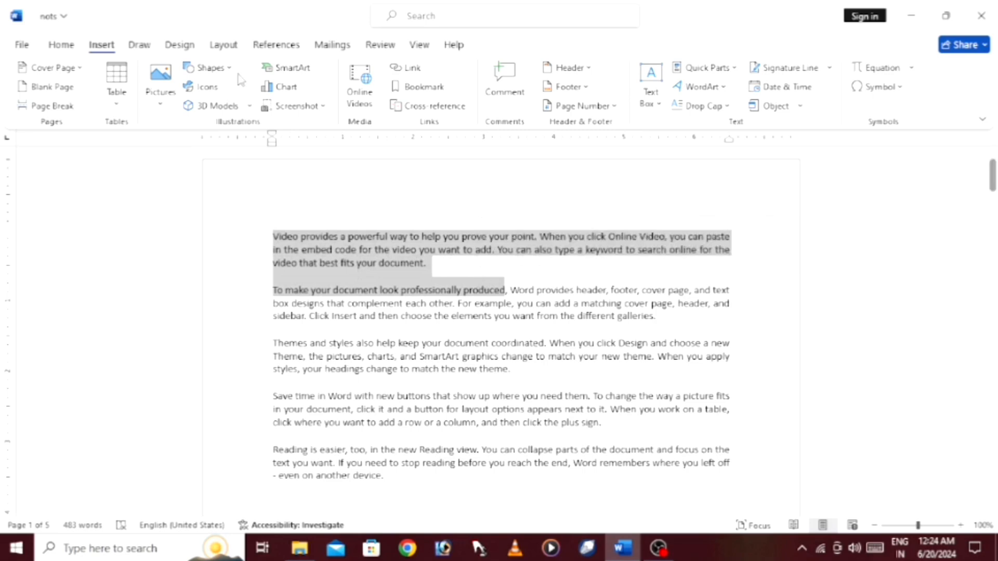
click(58, 47)
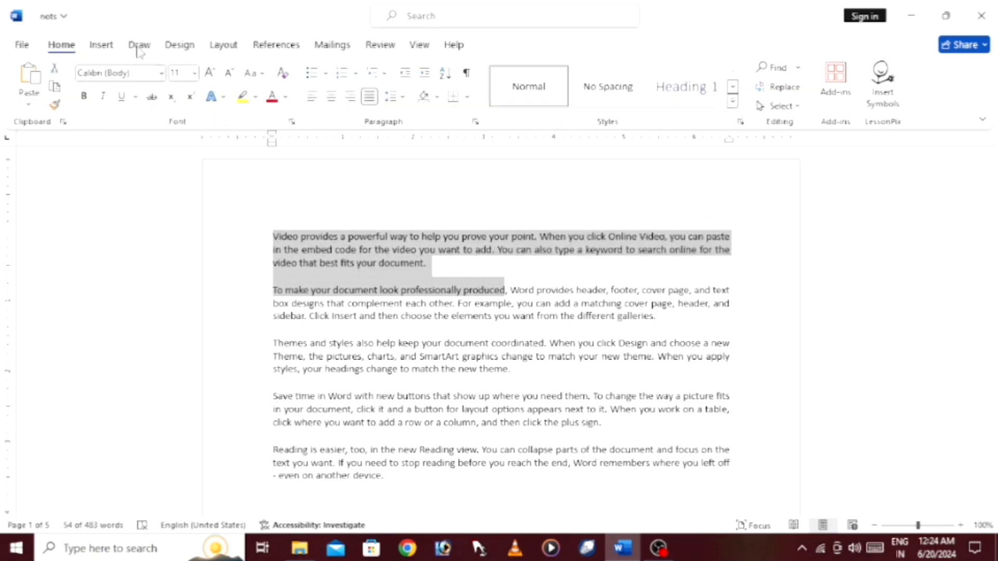
click(209, 74)
click(209, 73)
click(210, 73)
click(209, 73)
click(209, 73)
click(210, 73)
click(210, 73)
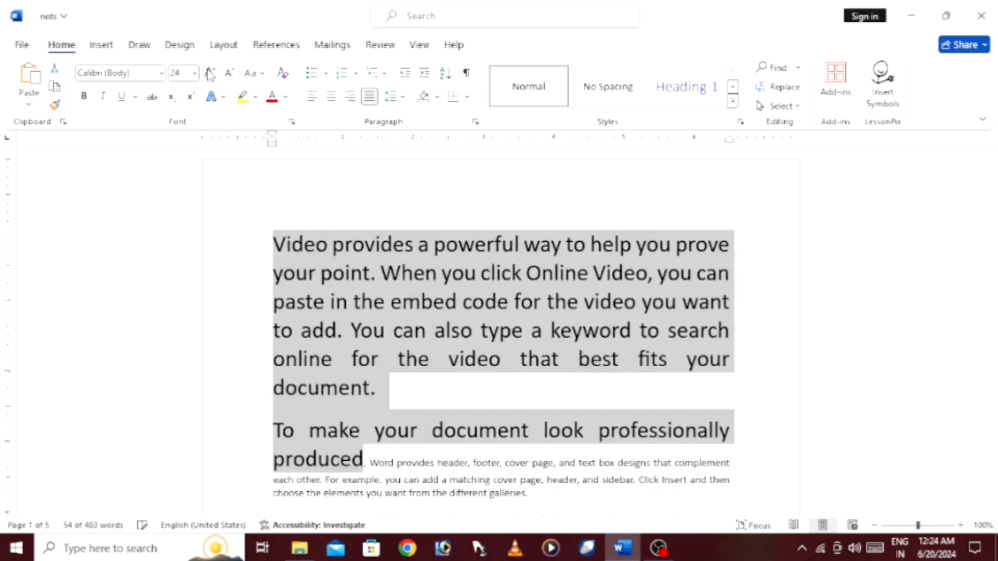
click(209, 74)
click(209, 73)
click(385, 164)
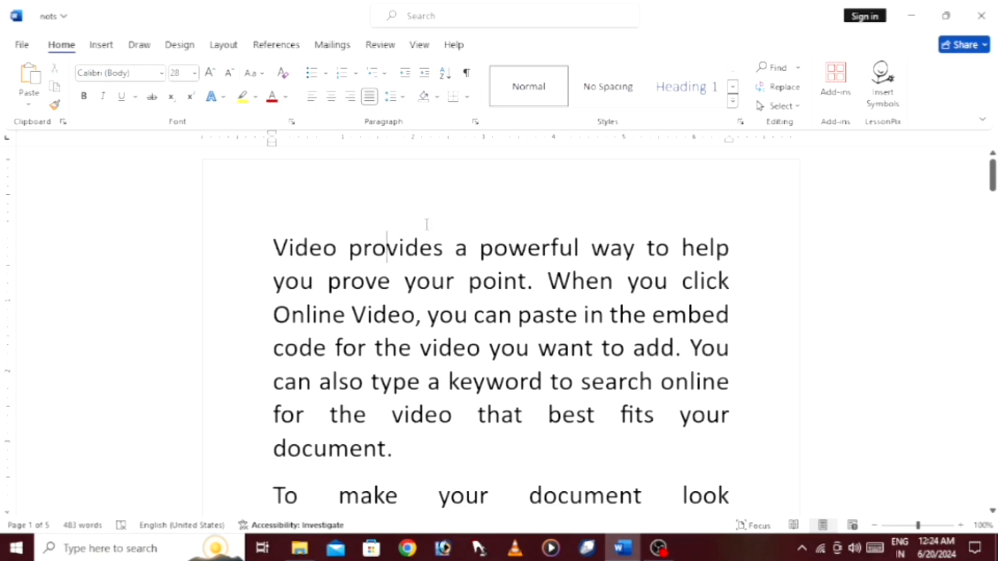
- Insert a page break right after "Video provides" in the first line of the first paragraph
click(444, 246)
click(101, 45)
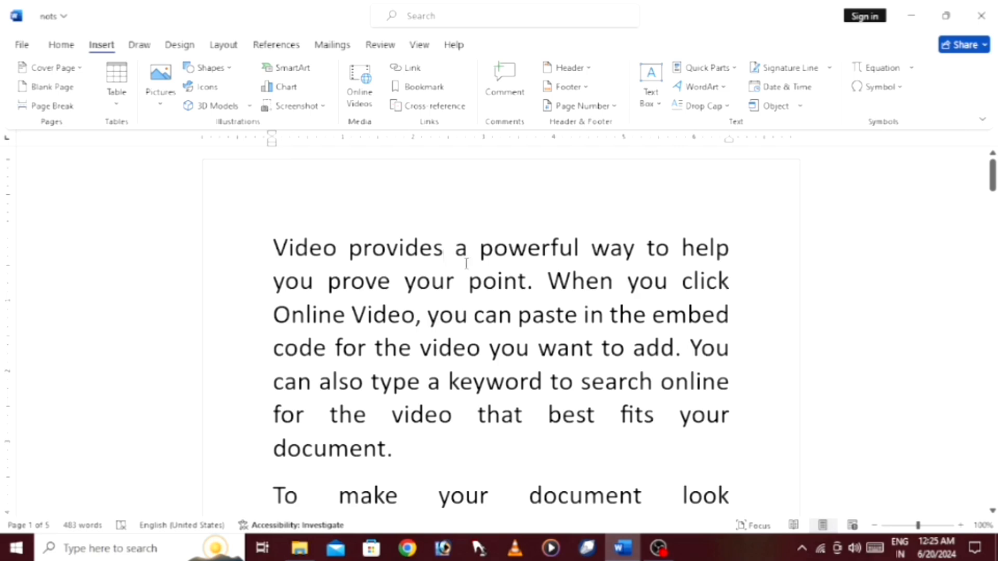
click(58, 110)
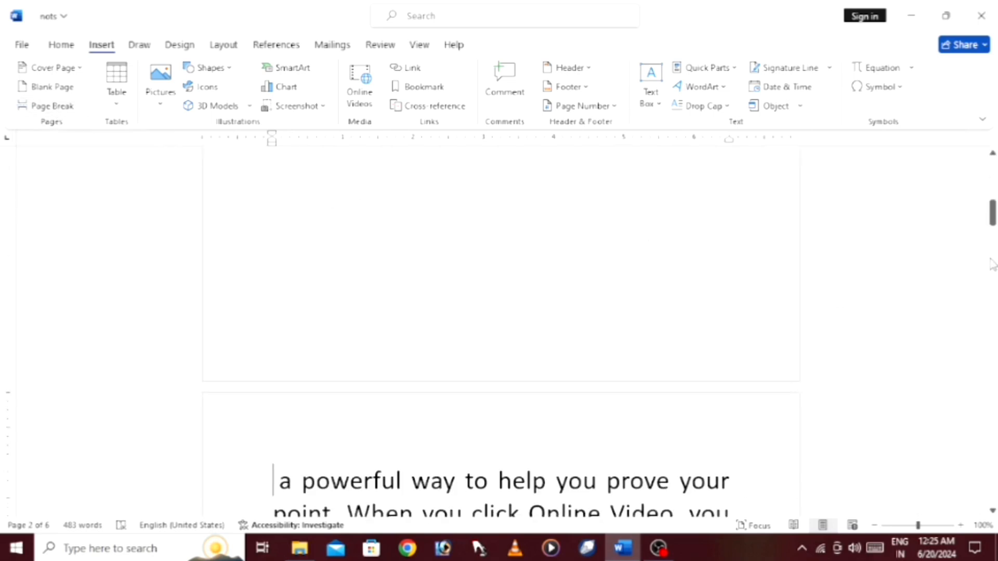
- Review the text on both sides of the page break and return to the line below "Video provides"
key(Up)
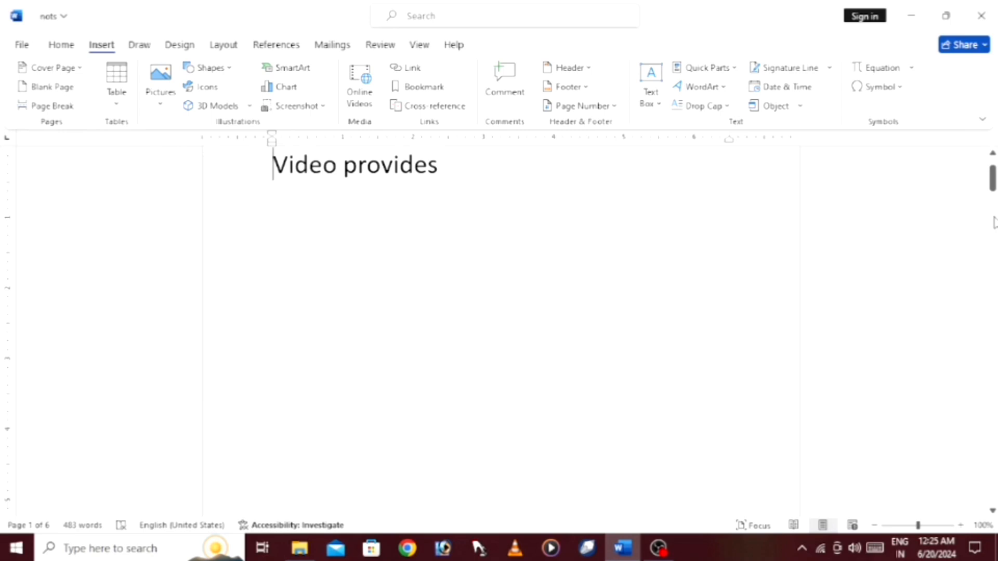
key(Right)
key(Right)
key(Right)
key(Right)
key(Right)
key(Right)
key(Right)
key(Right)
key(Right)
key(Right)
key(Right)
key(Right)
key(Right)
key(Right)
key(Right)
key(Up)
key(Up)
key(Up)
key(Up)
key(Up)
key(Up)
key(Up)
key(Up)
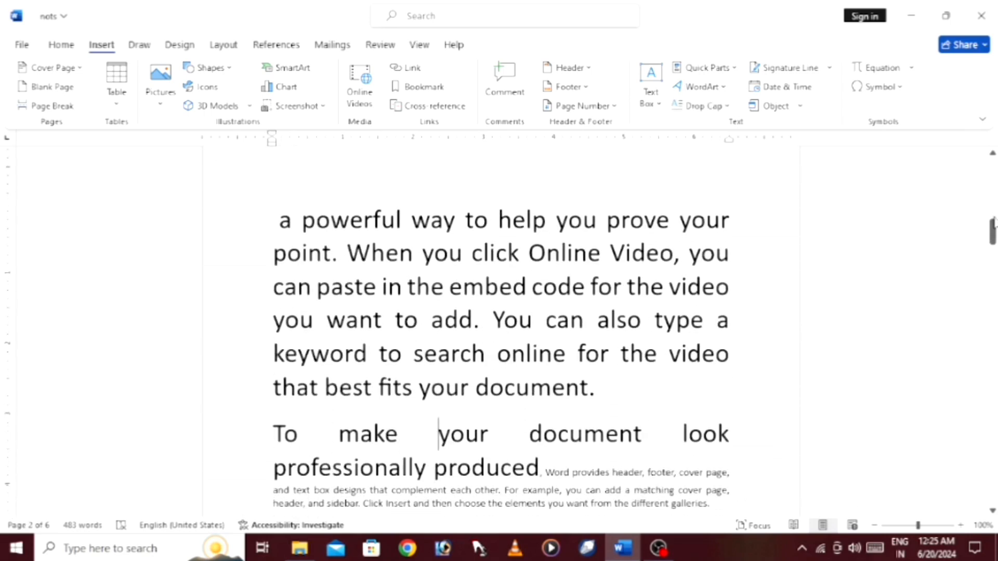
key(Up)
key(Up)
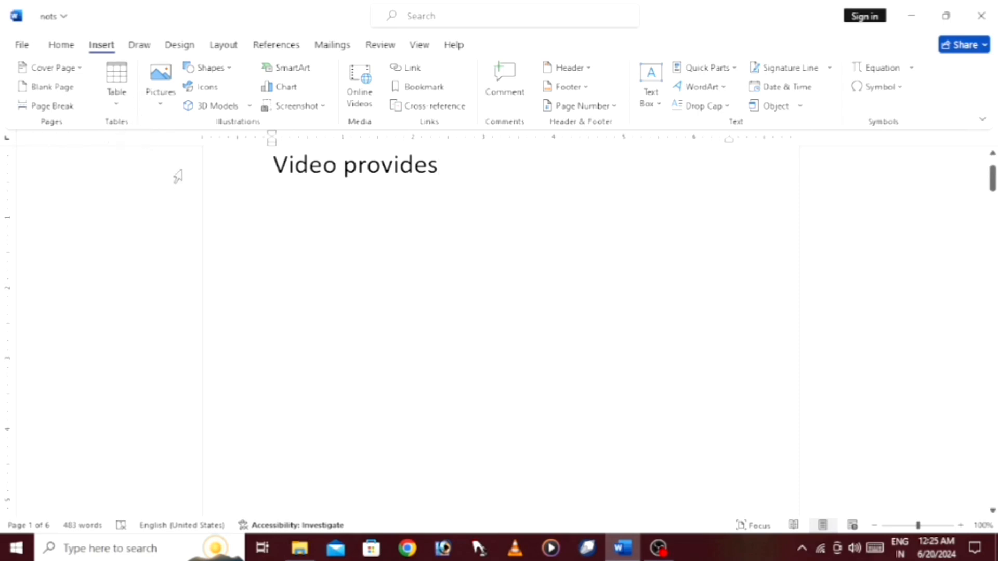
- Insert a table of four columns and three rows below "Video provides" and enter the headers Name, Address and Father's name
click(116, 104)
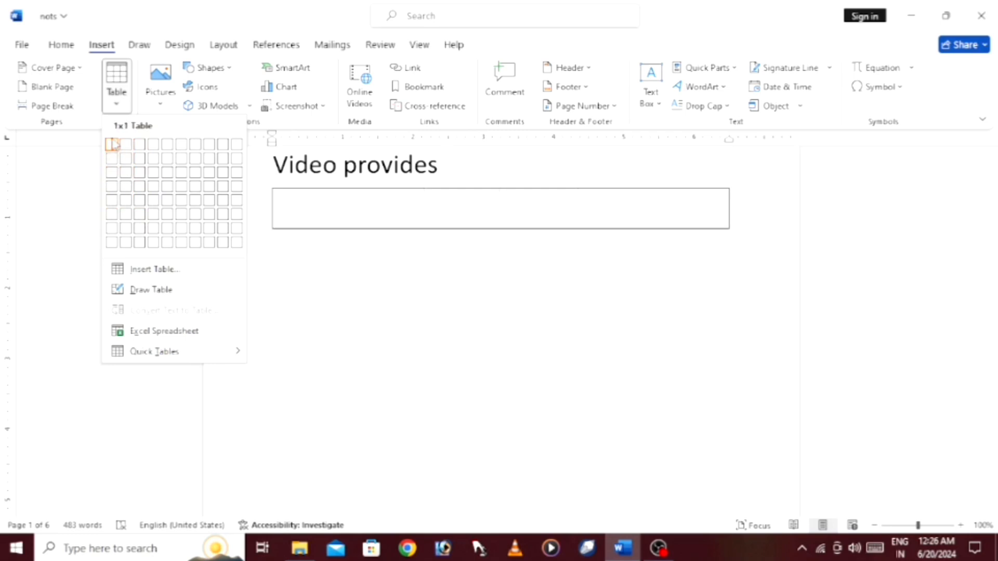
click(153, 177)
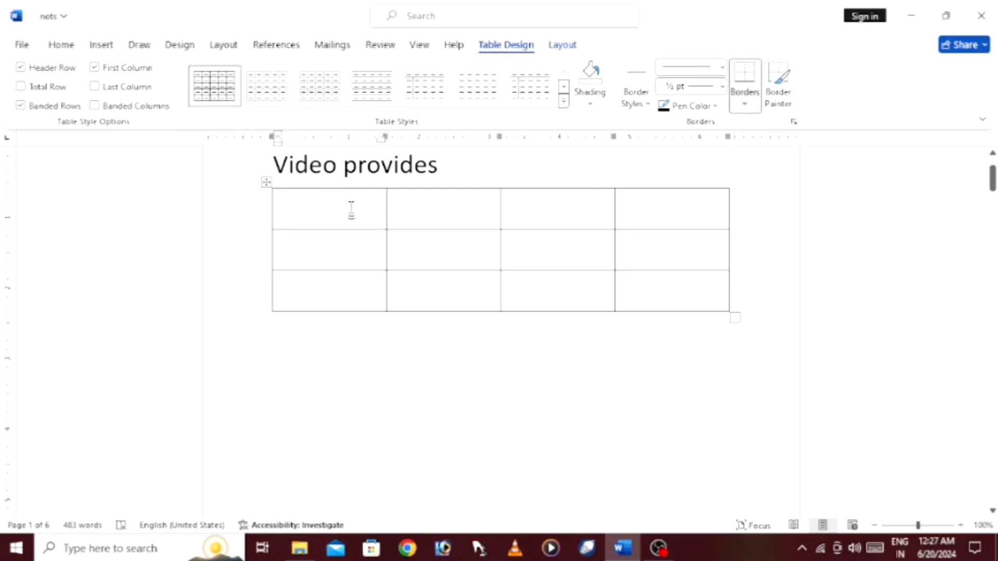
text(name)
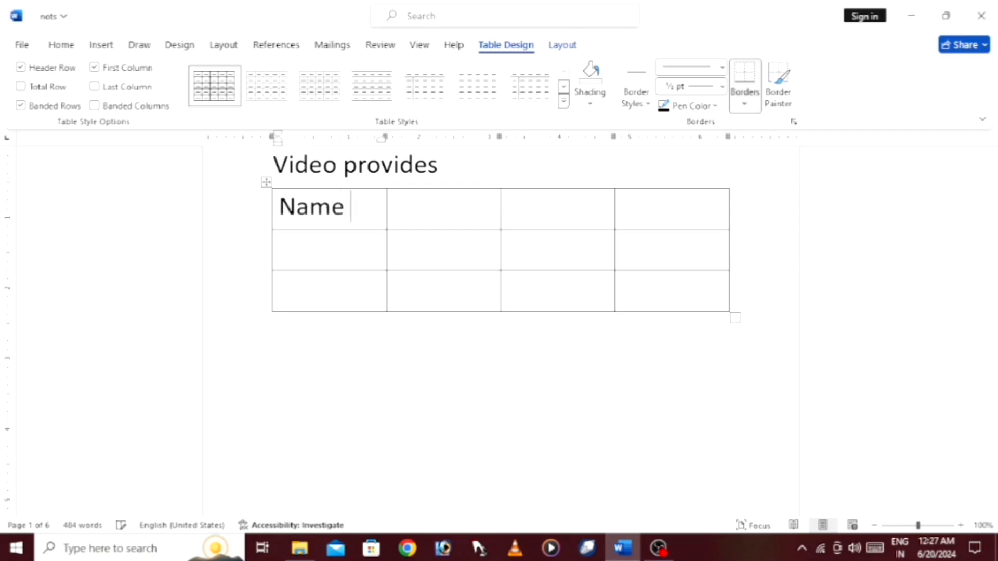
click(407, 203)
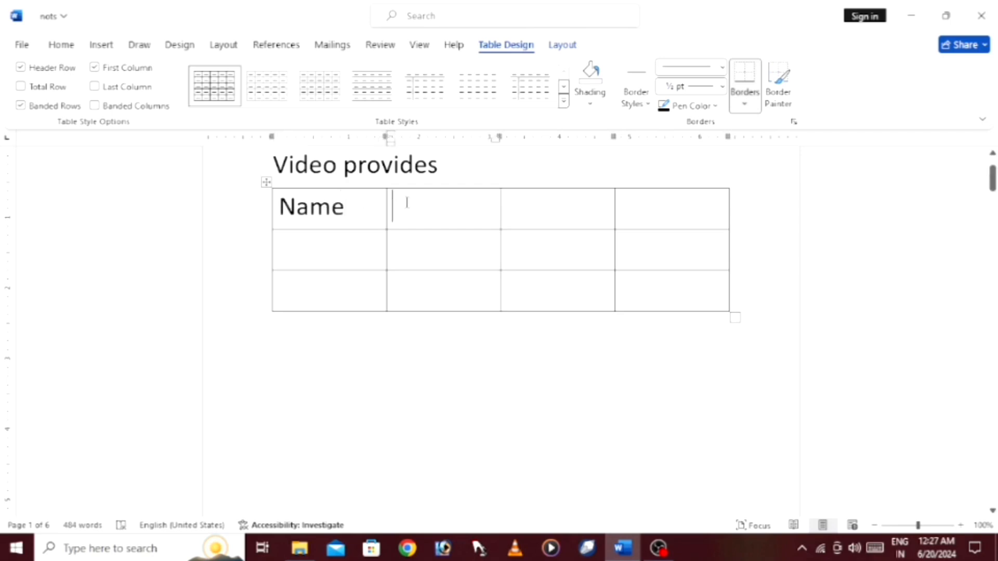
text(a)
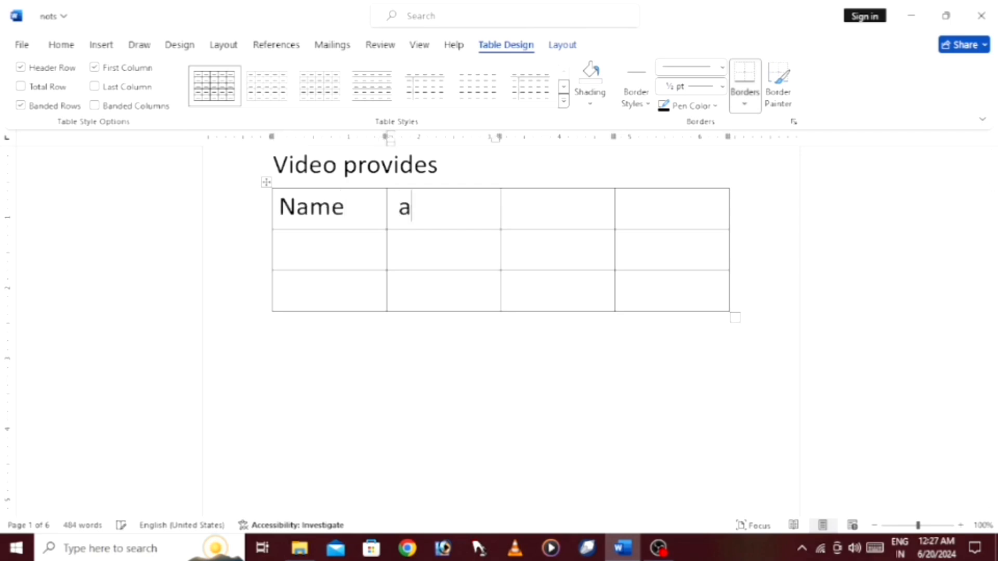
text(ddress)
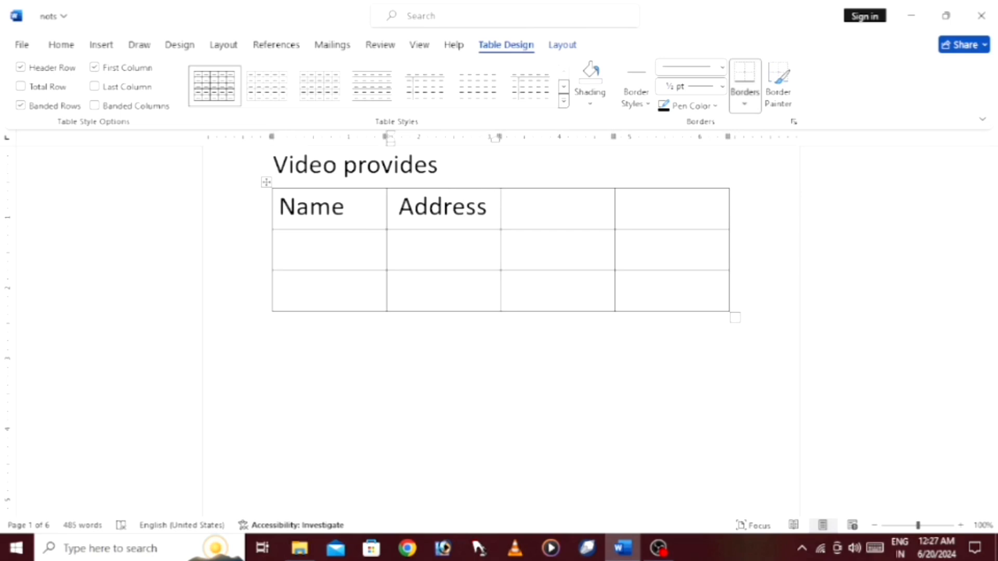
click(522, 210)
text(father)
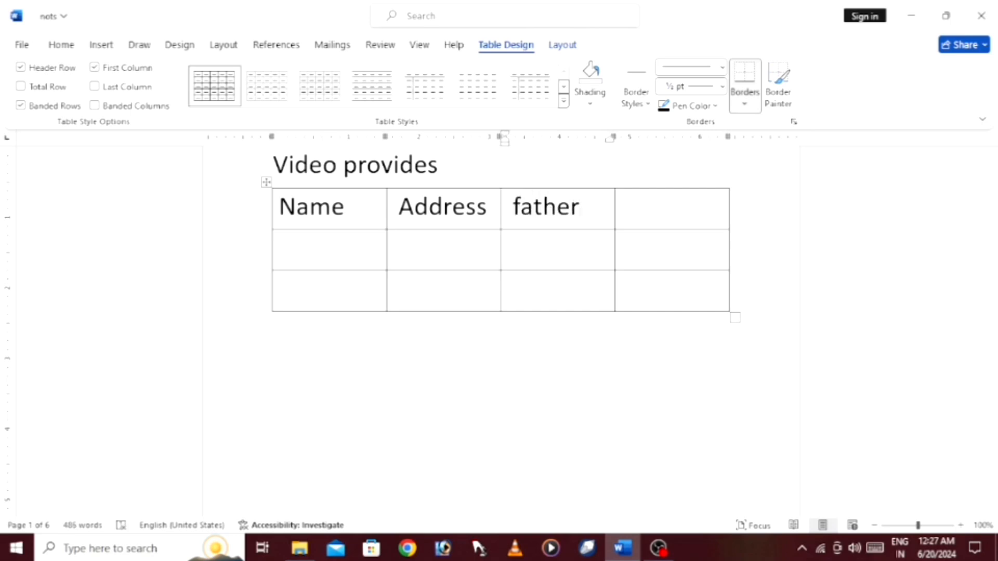
text('s)
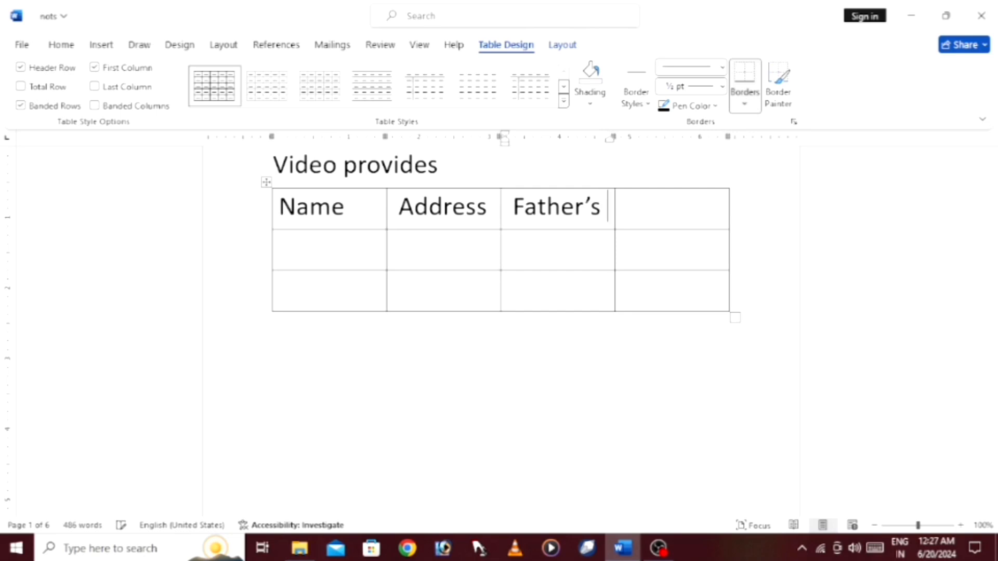
text( name)
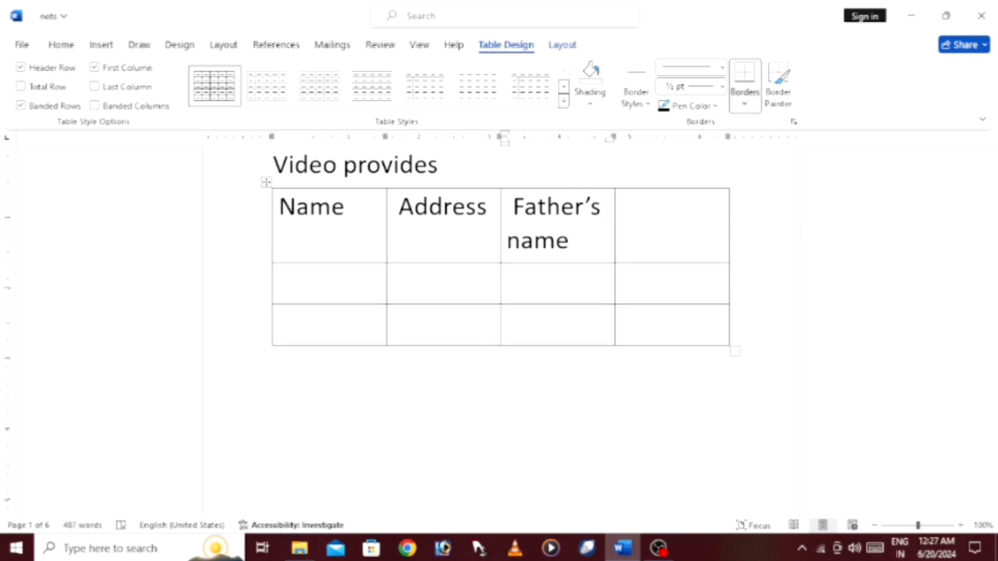
click(636, 239)
- Delete the whole table containing the Name, Address and Father's name headers
click(120, 45)
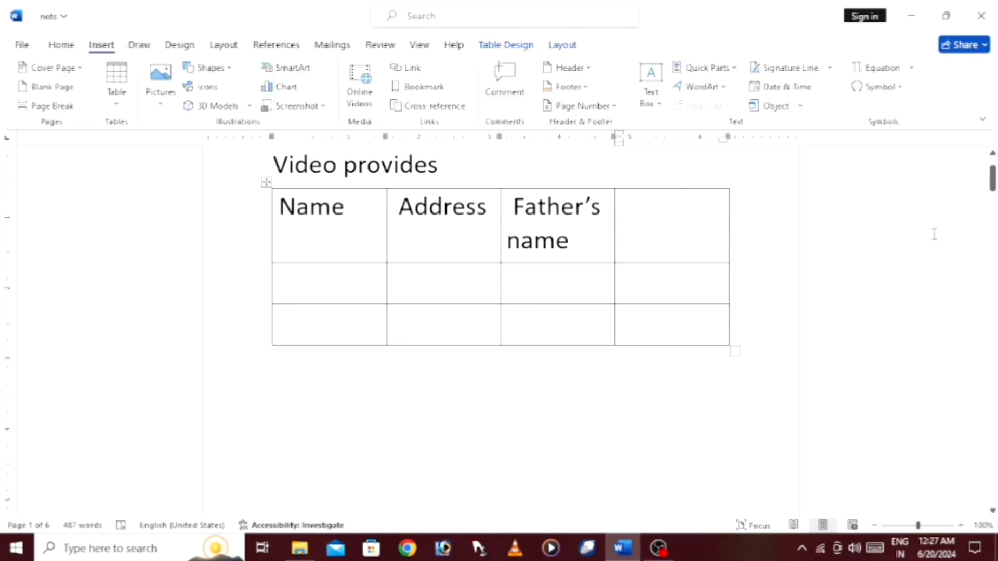
right_click(733, 346)
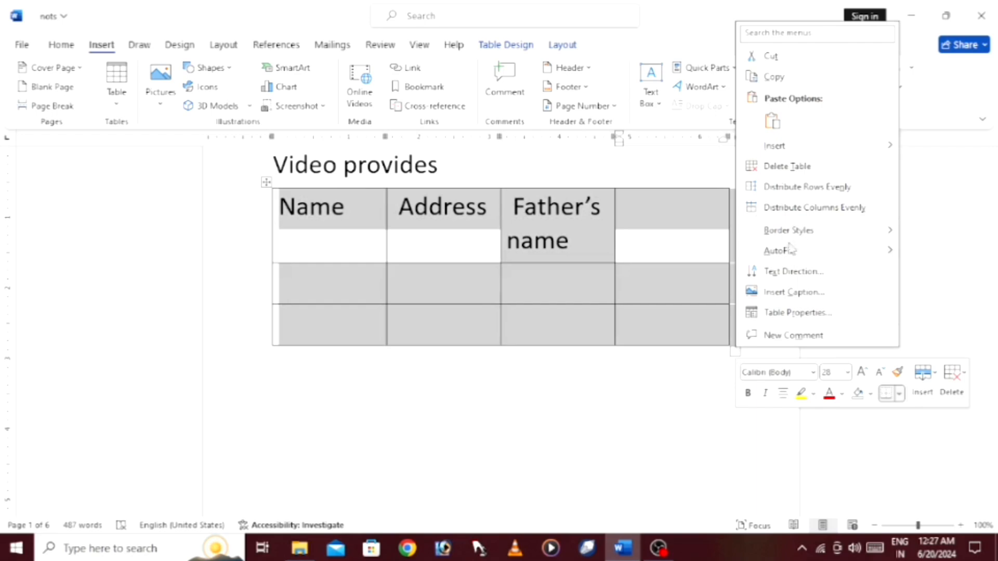
click(787, 166)
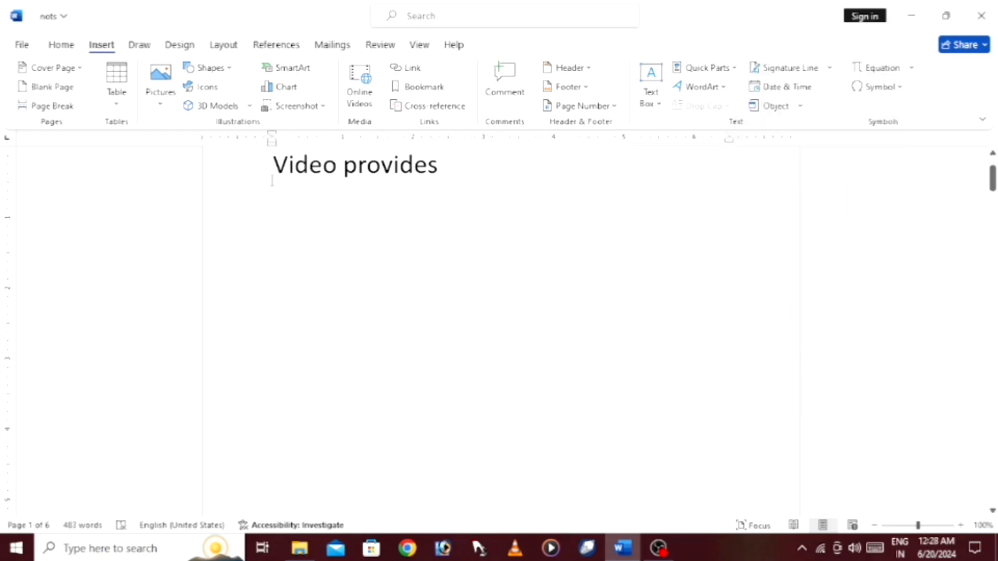
click(119, 101)
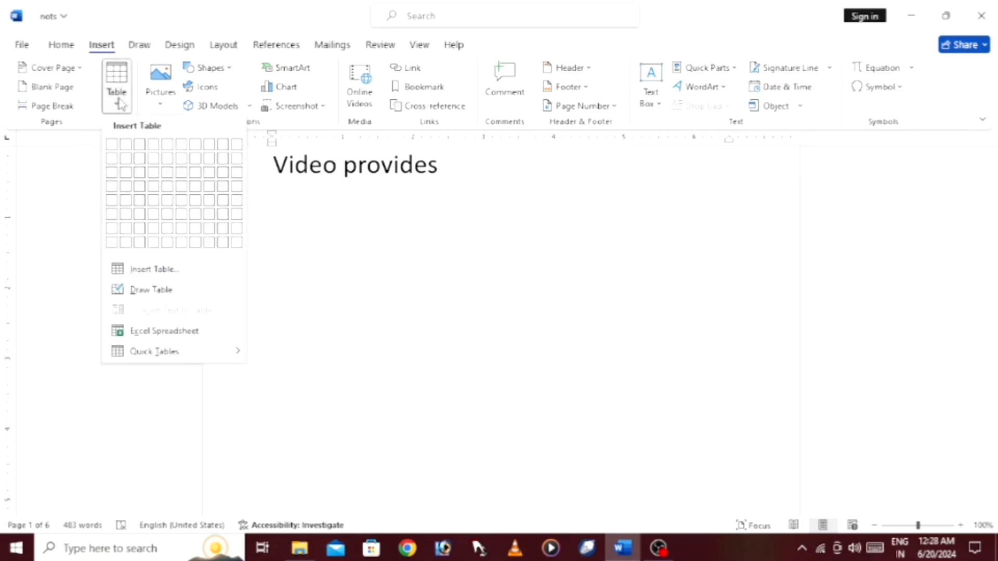
click(188, 271)
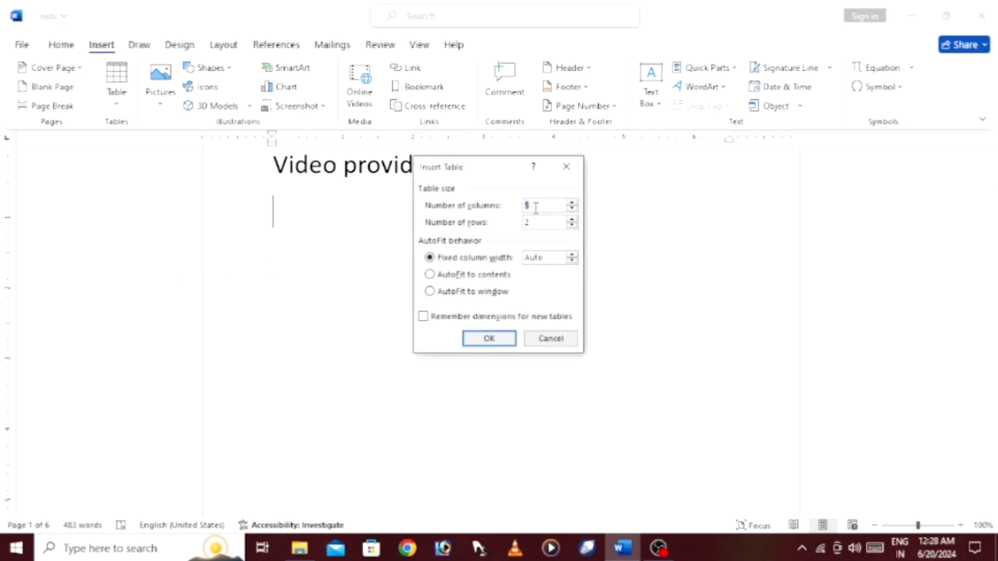
click(566, 167)
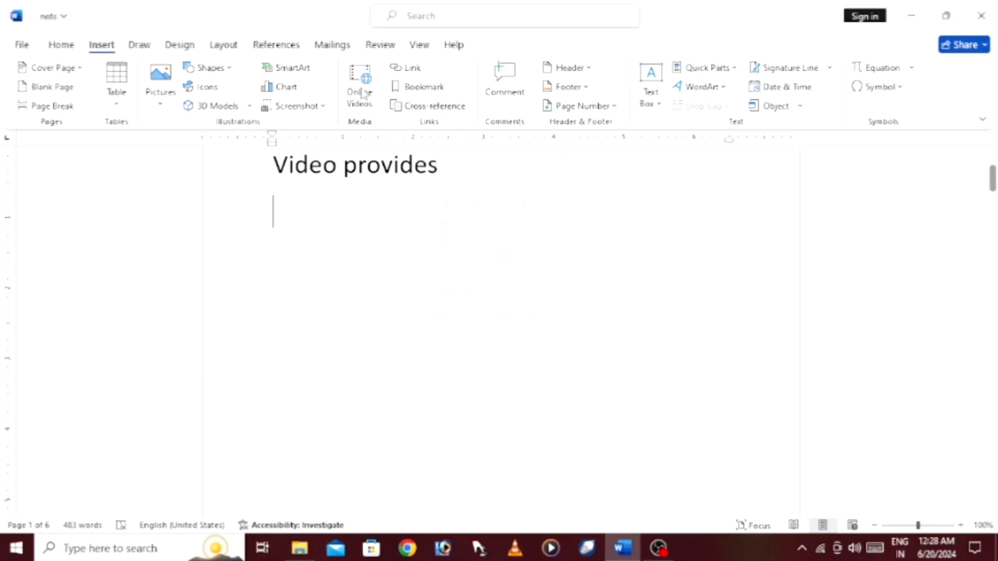
click(117, 102)
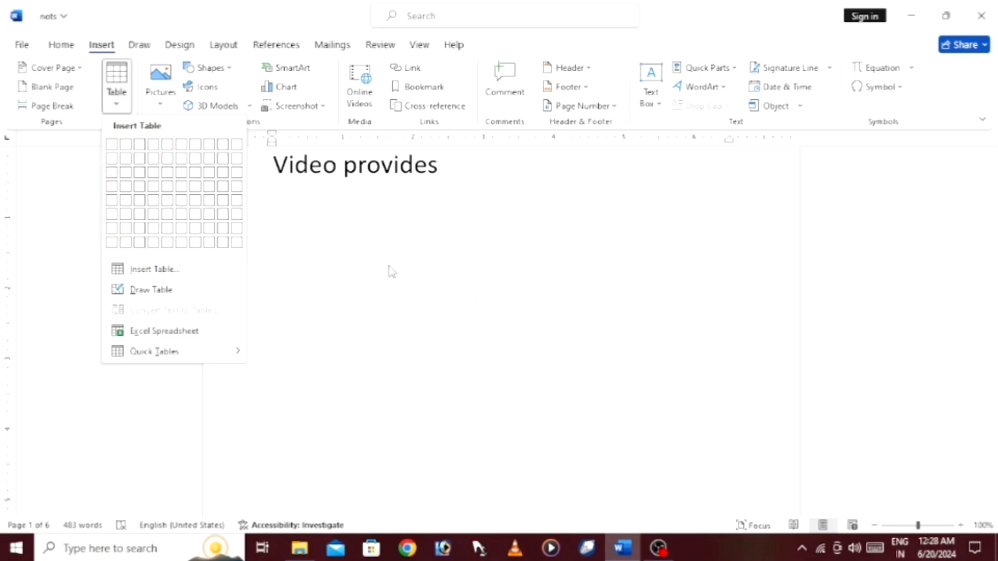
click(391, 272)
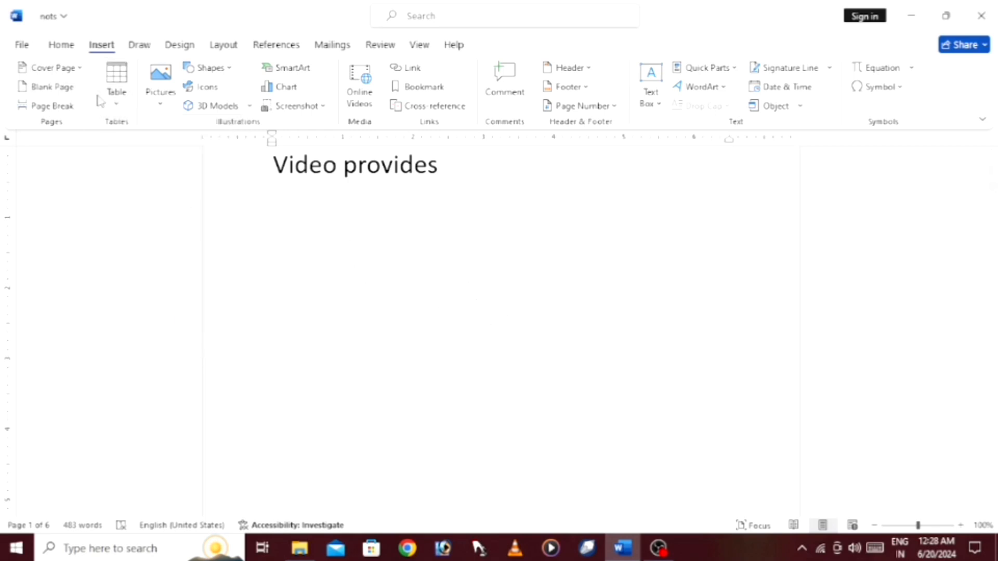
- Insert a table below "Video provides" by specifying 4 columns and 3 rows, keeping the automatic fixed column width
click(119, 106)
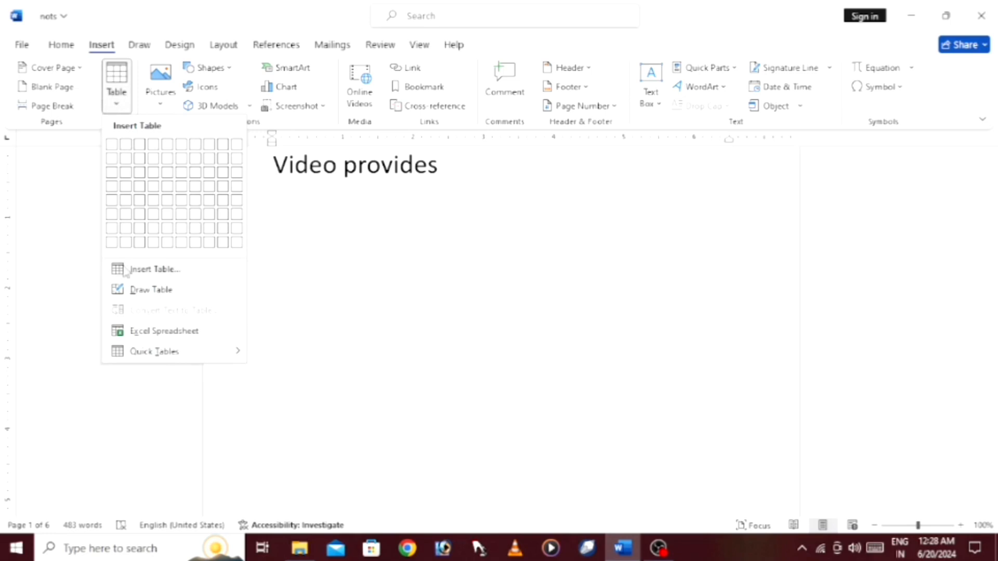
click(165, 271)
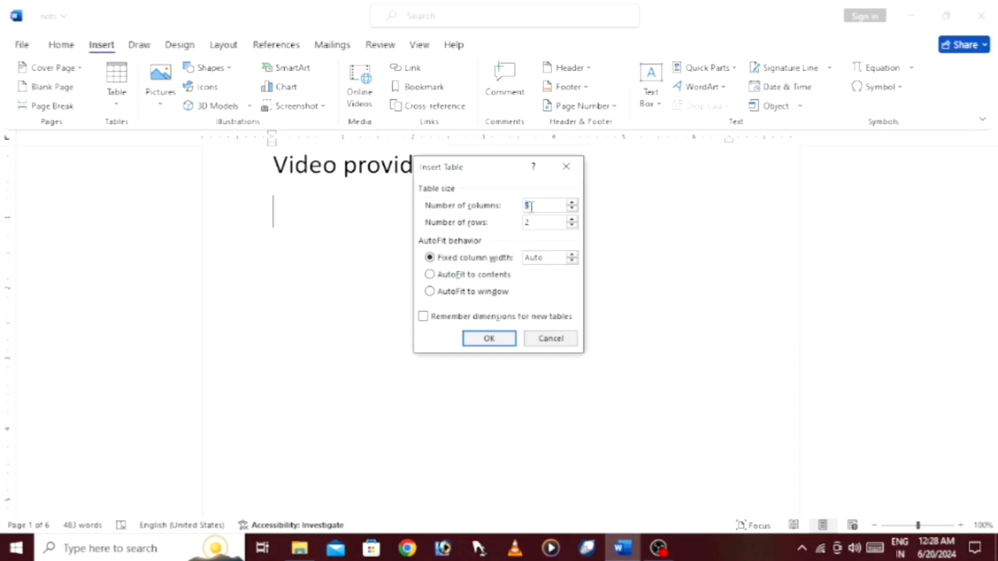
key(BackSpace)
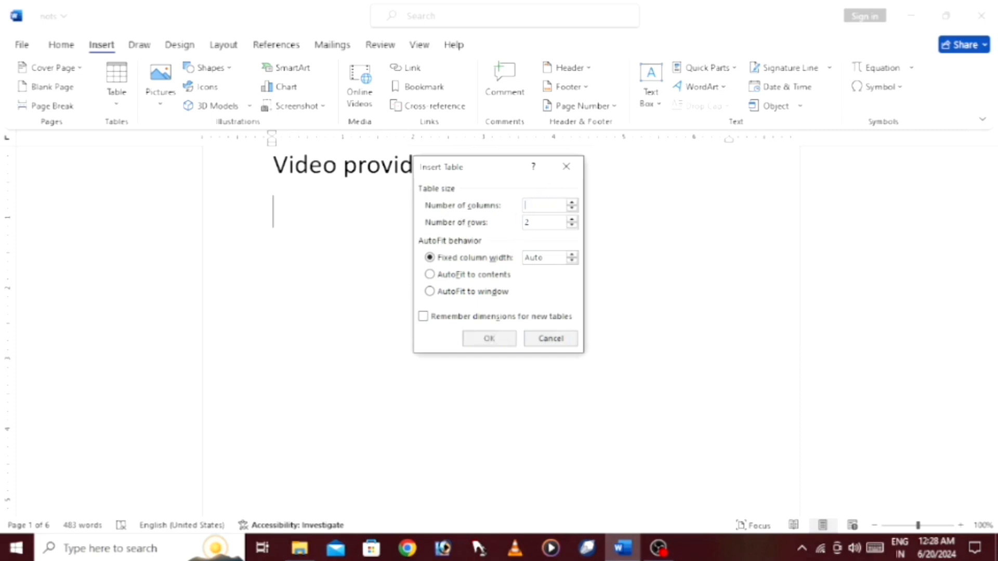
text(4)
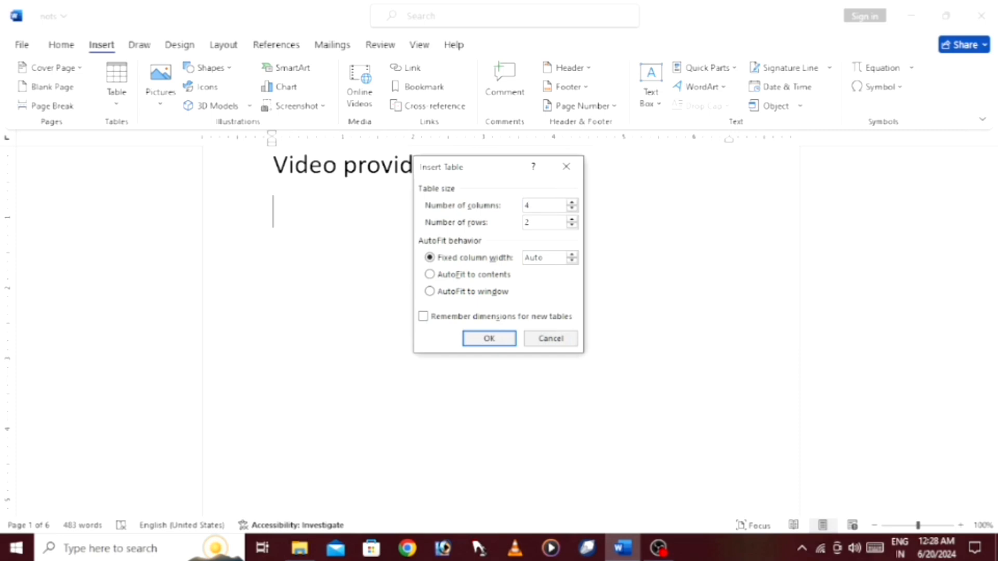
click(548, 222)
key(BackSpace)
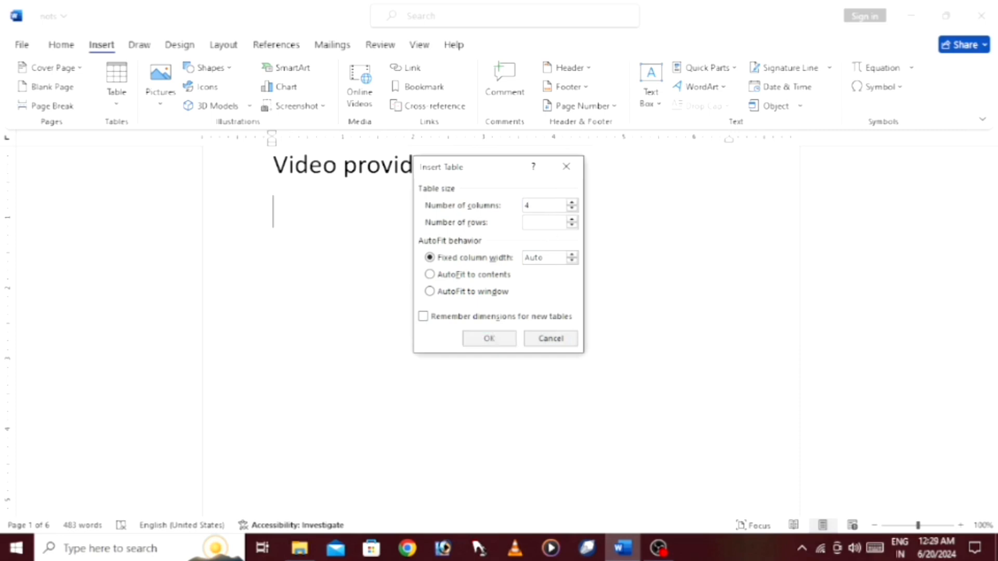
text(3)
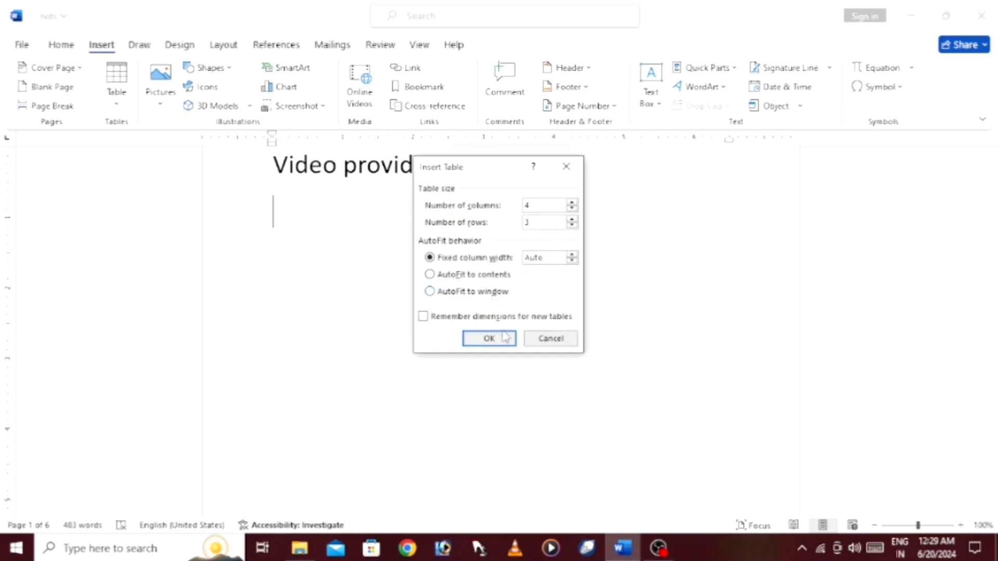
click(488, 338)
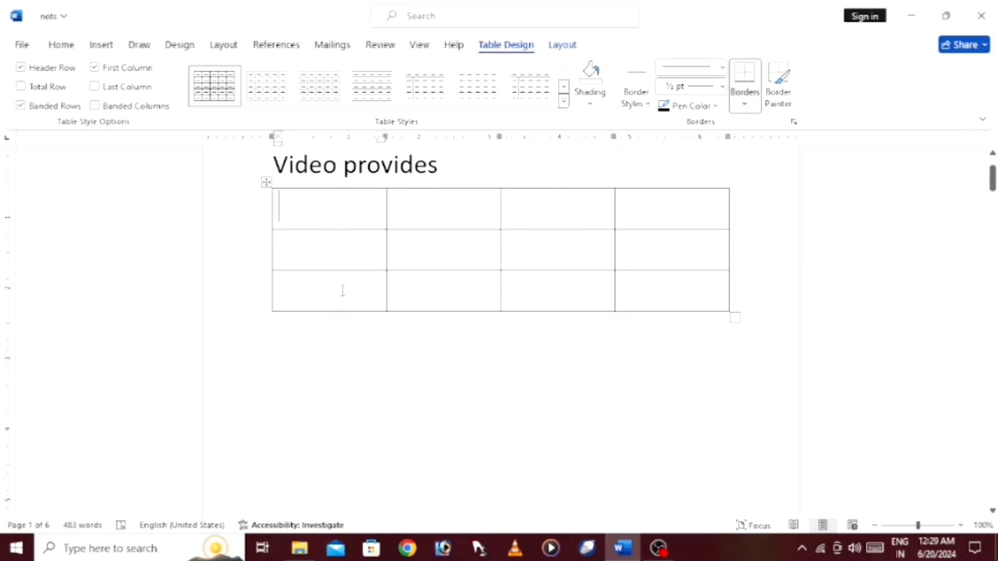
- Delete the empty table of four columns and three rows
right_click(734, 319)
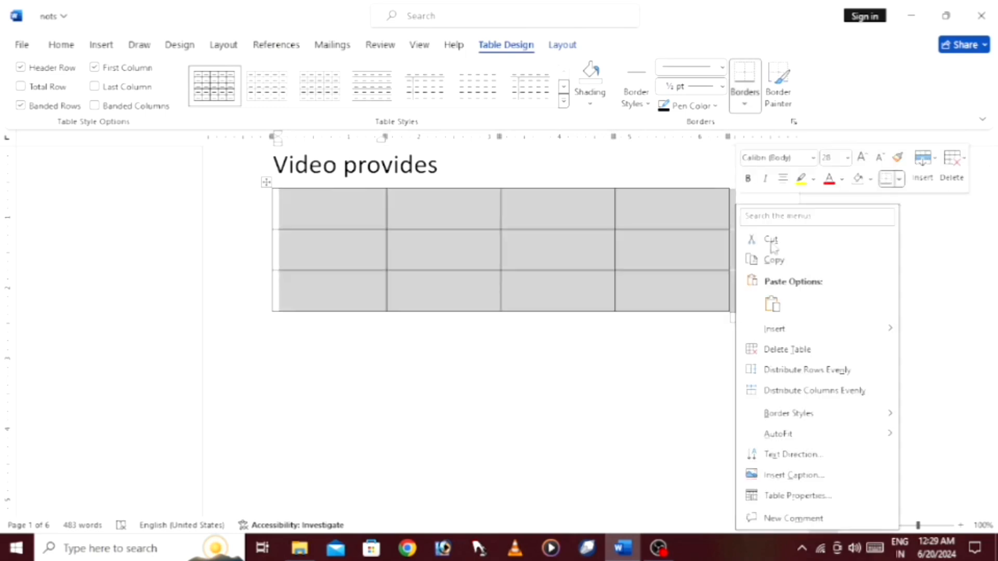
click(793, 350)
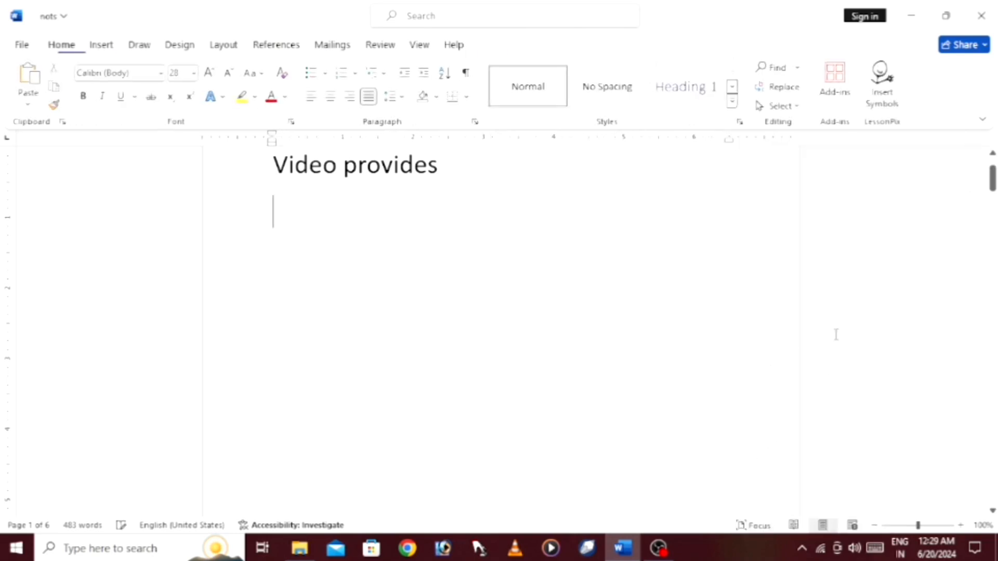
- Draw a single-cell table about 2.28 inches wide and 0.29 inches high below "Video provides", and undo it
click(103, 45)
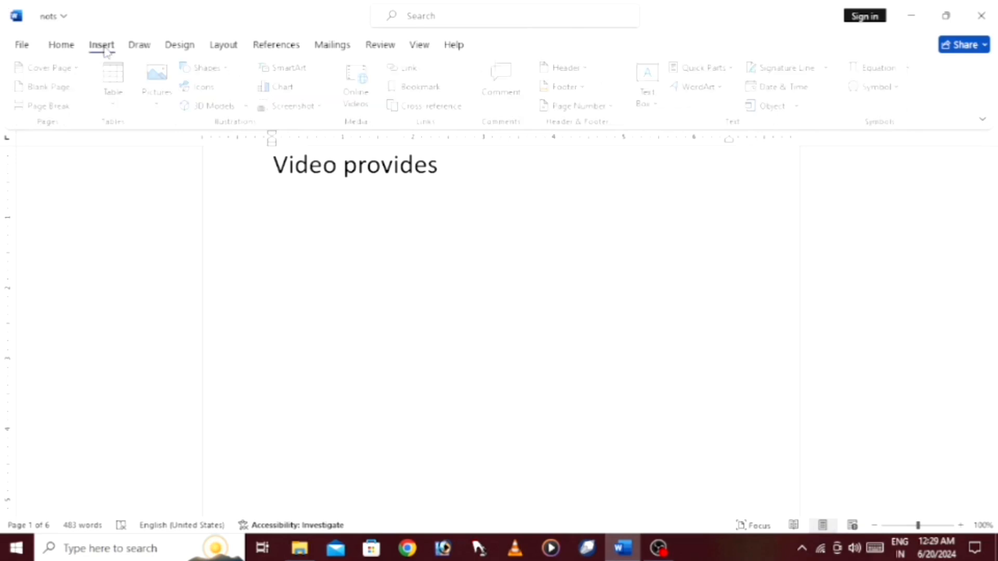
click(130, 109)
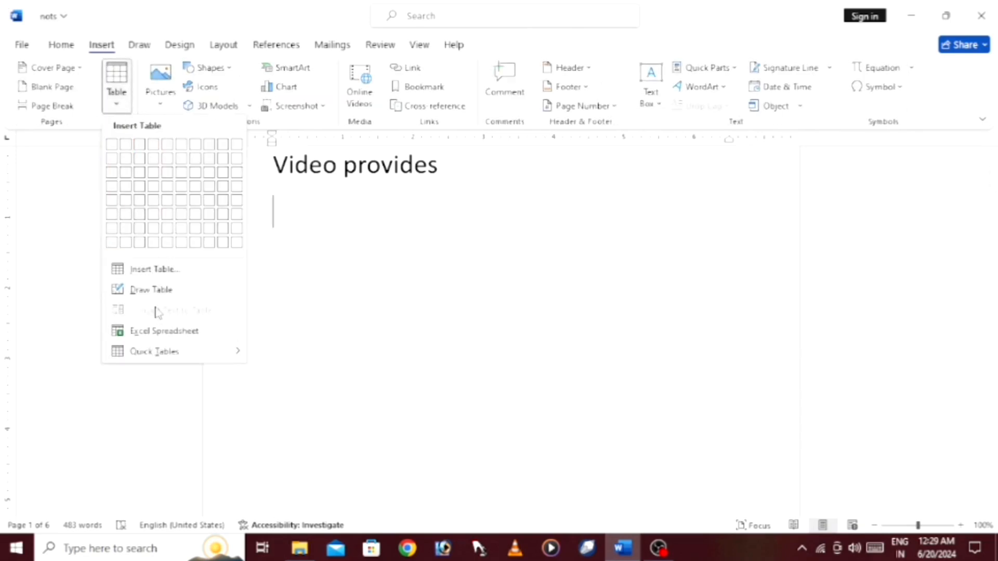
click(153, 291)
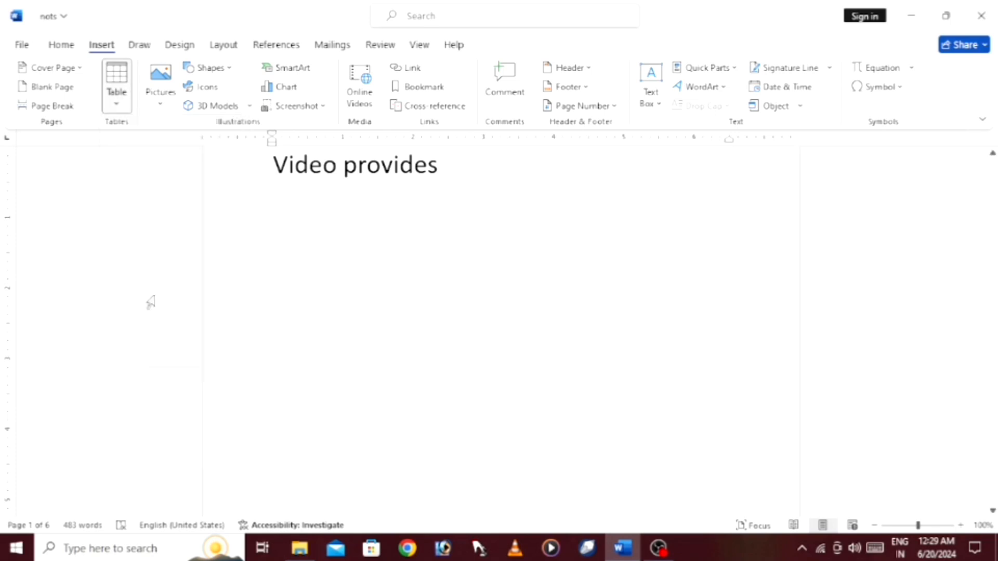
mouse_move(283, 212)
mouse_down()
mouse_move(451, 222)
mouse_move(442, 234)
mouse_up()
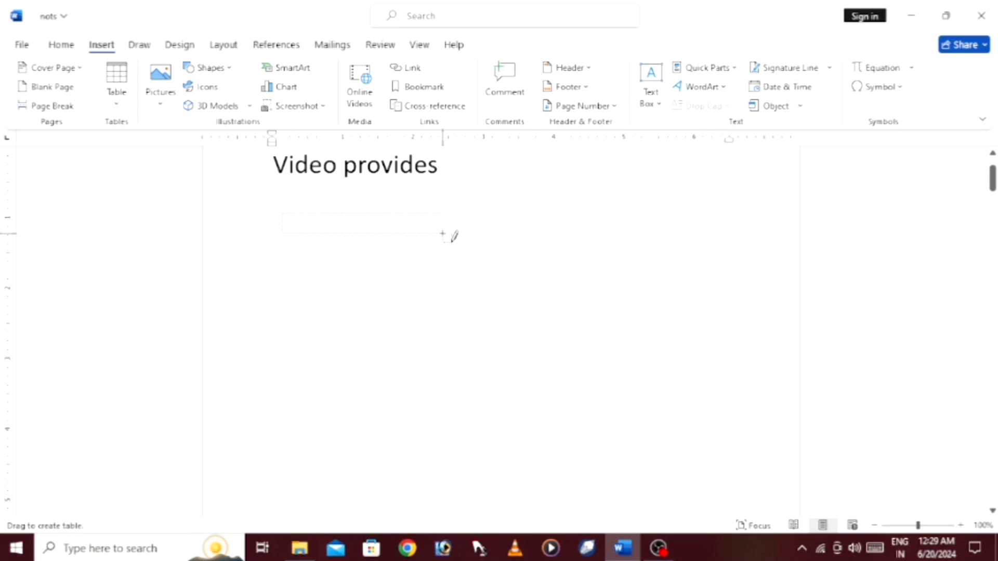
drag(453, 236, 452, 236)
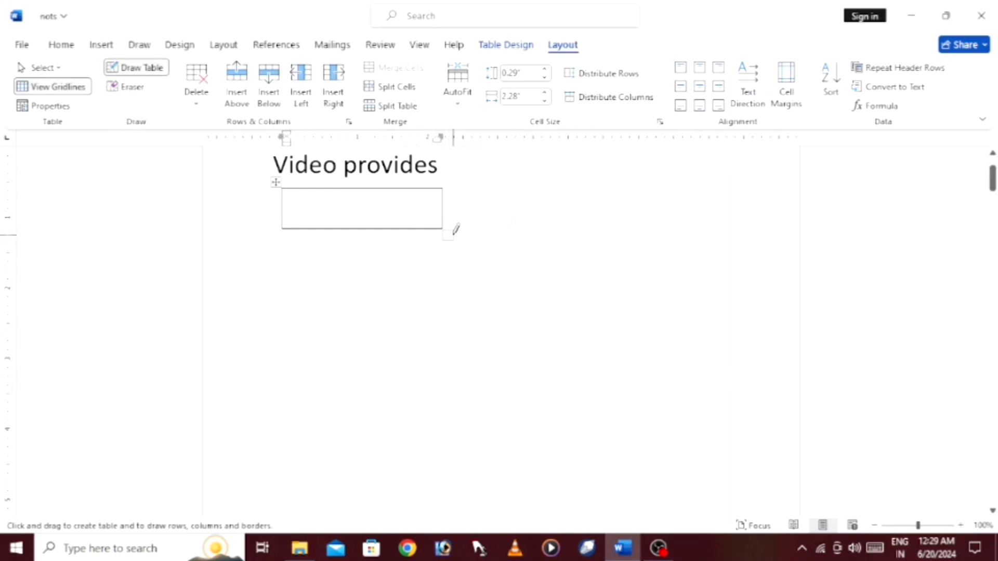
key(ctrl+z)
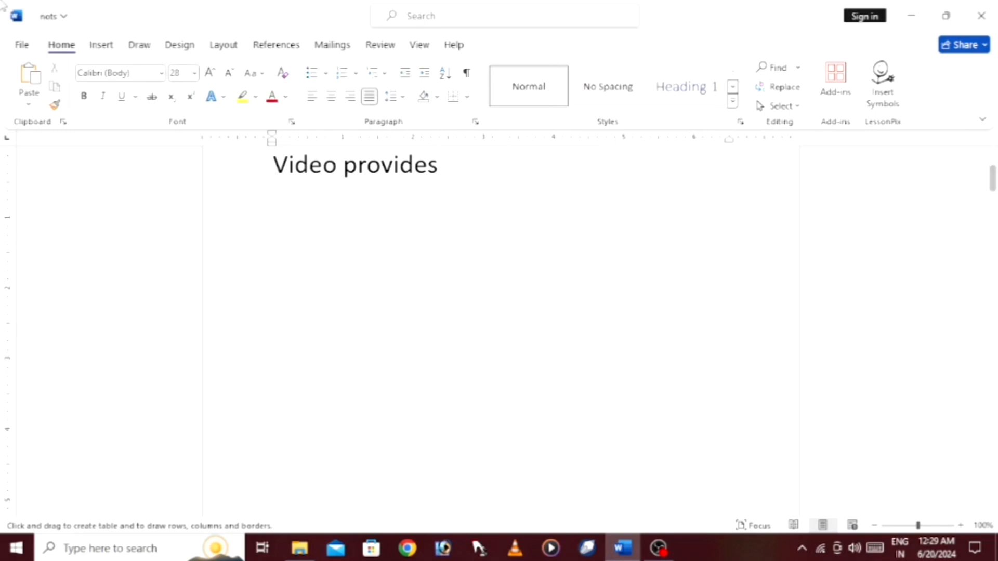
- Insert an embedded Excel spreadsheet below "Video provides", and return to the document with the sheet removed
click(111, 45)
click(127, 108)
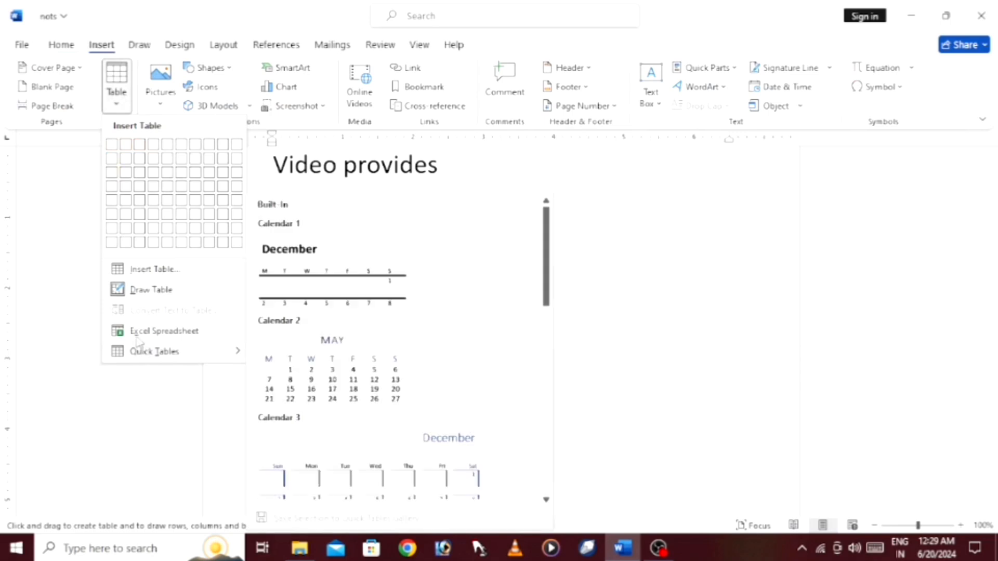
click(168, 332)
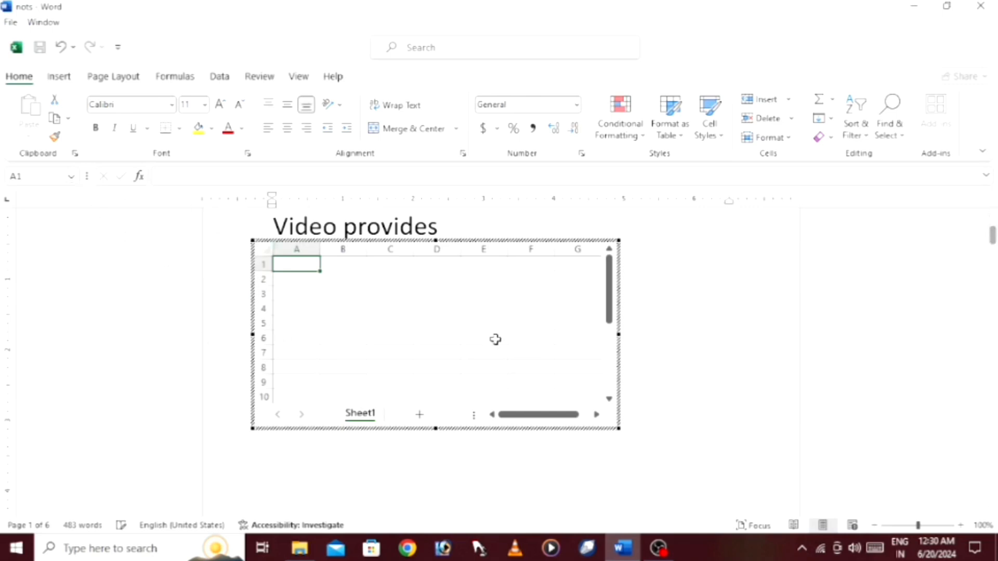
click(663, 363)
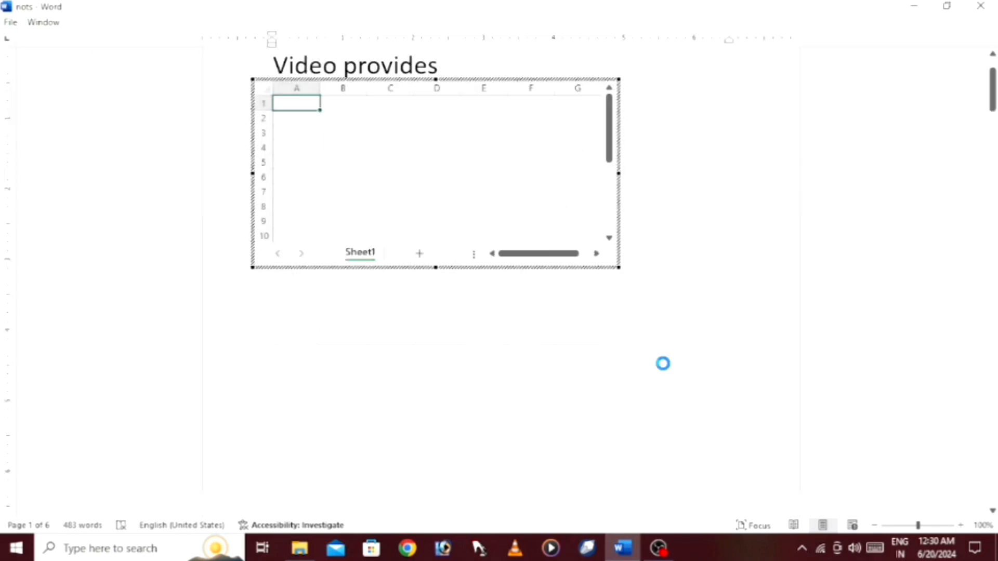
click(543, 213)
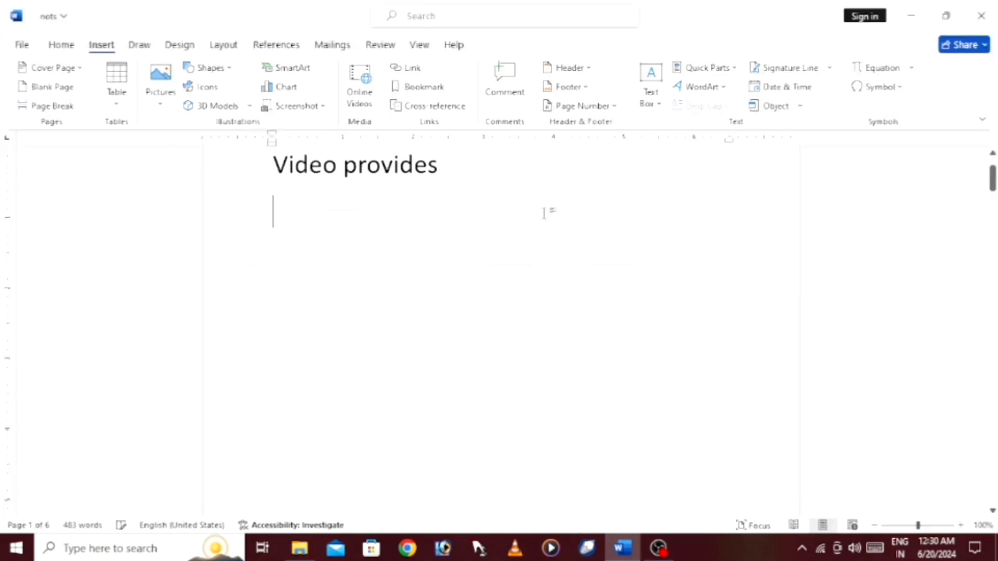
- Insert the Calendar 2 quick table below "Video provides" and give it the banded grid table style with a black header
click(116, 104)
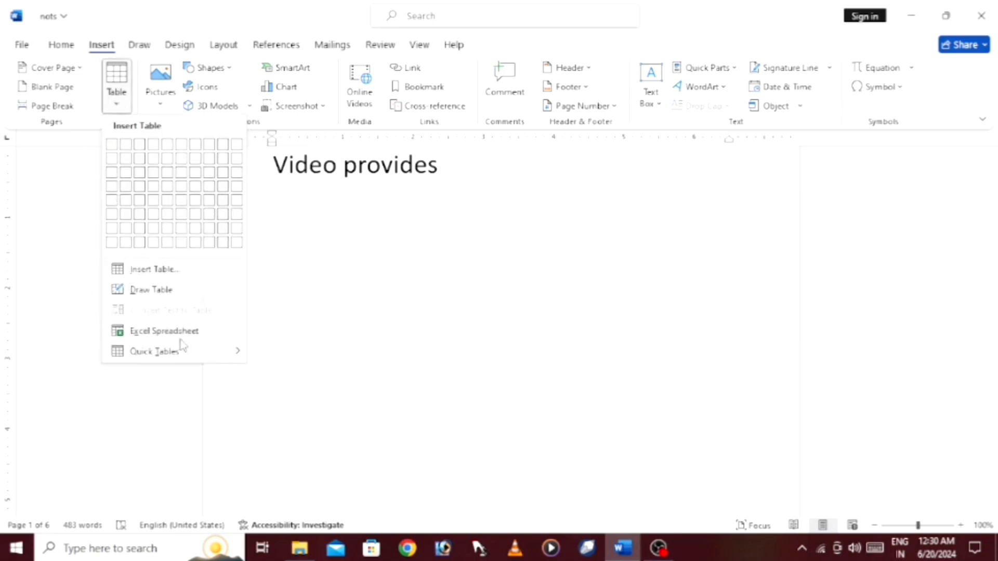
mouse_move(182, 352)
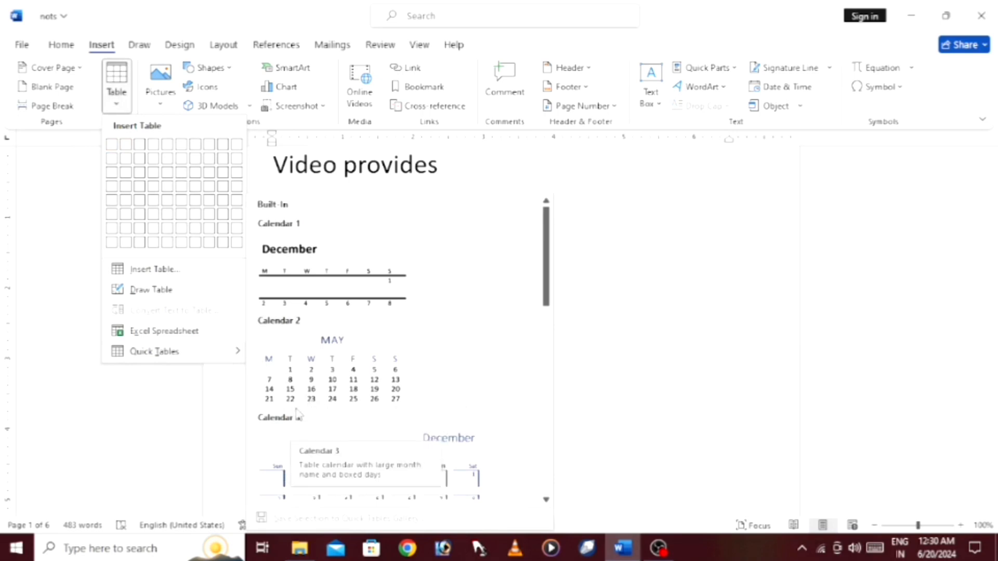
click(317, 383)
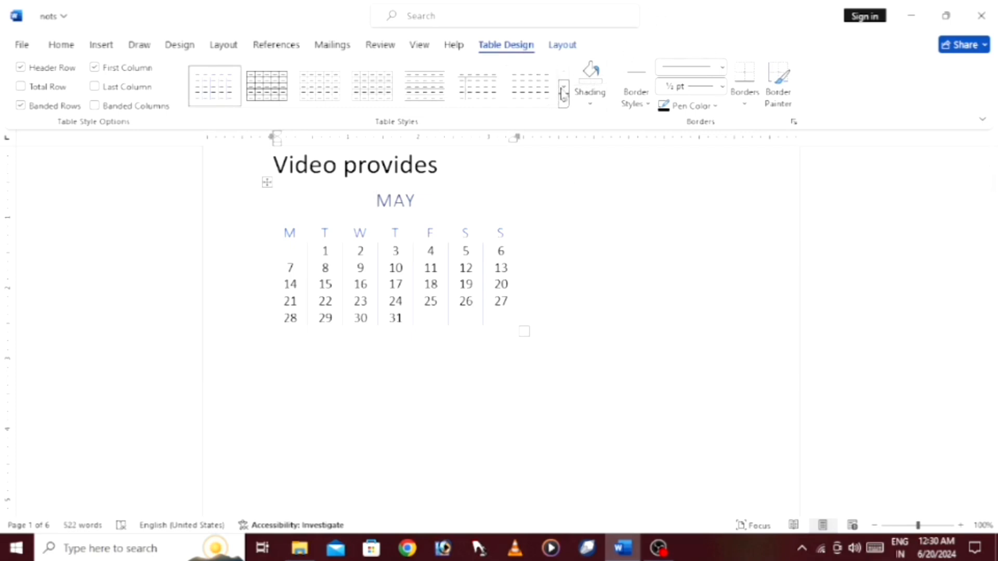
click(563, 102)
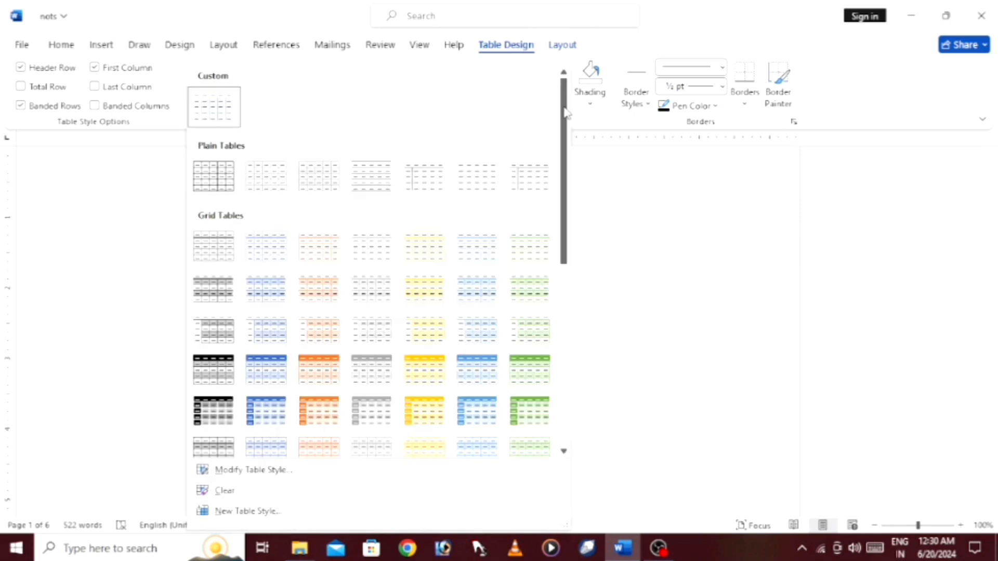
click(213, 364)
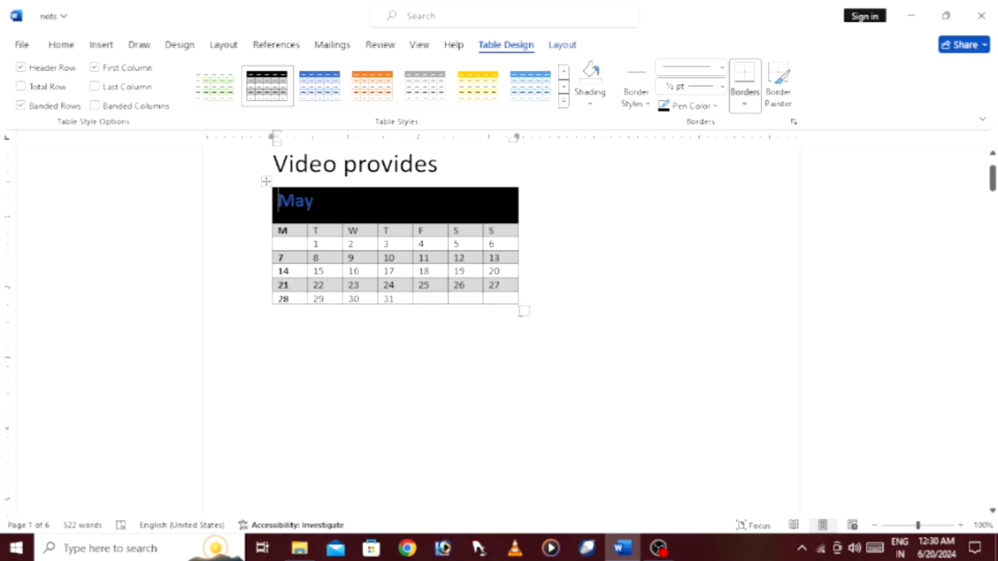
- Delete the whole May calendar table
right_click(517, 308)
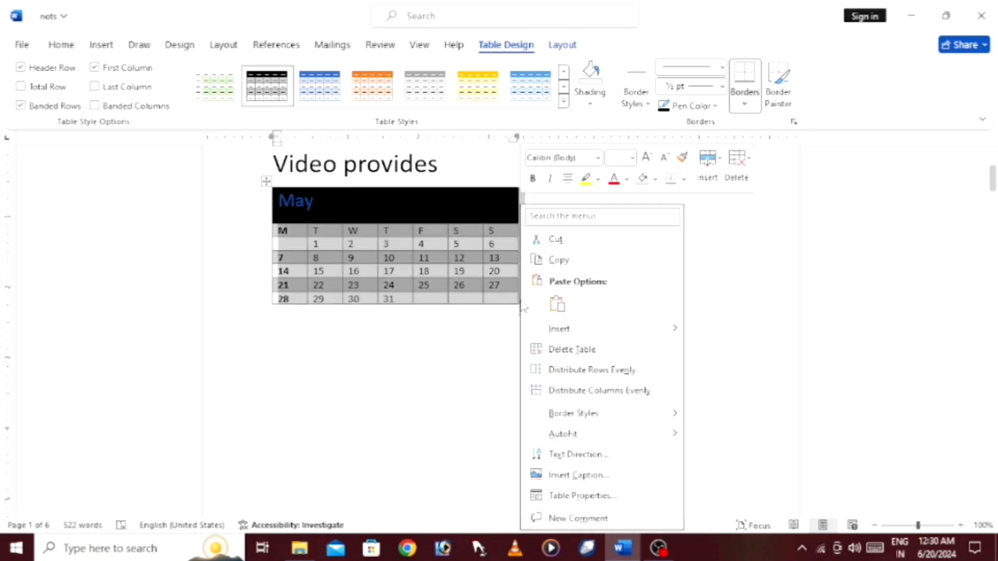
click(574, 349)
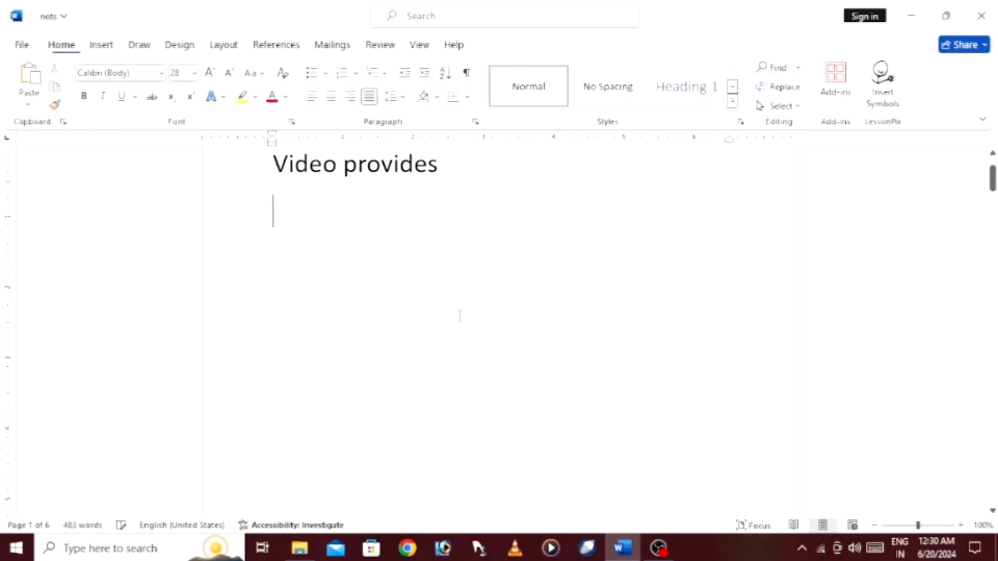
- Insert the picture "images" from this device's Desktop folder below "Video provides"
click(101, 45)
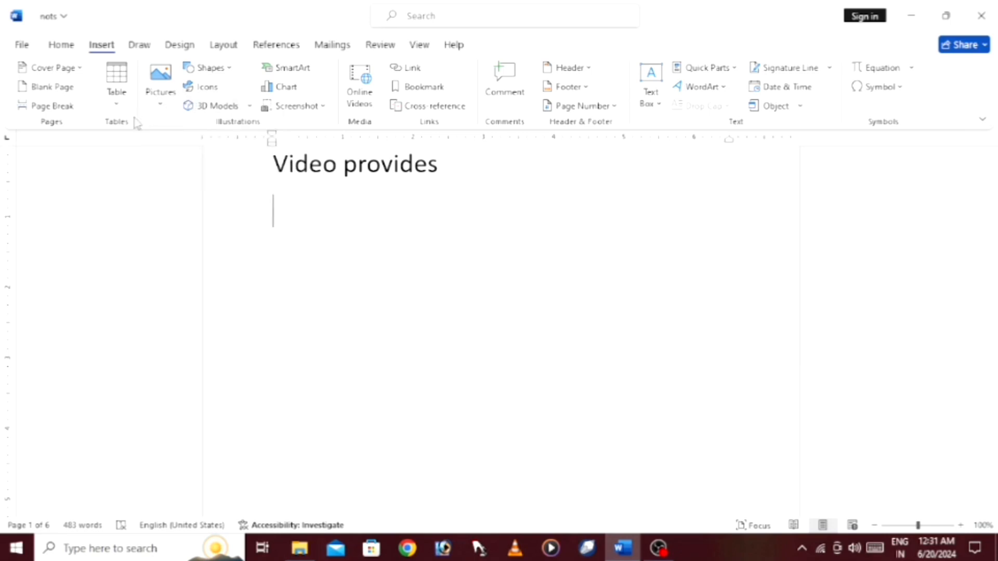
click(166, 109)
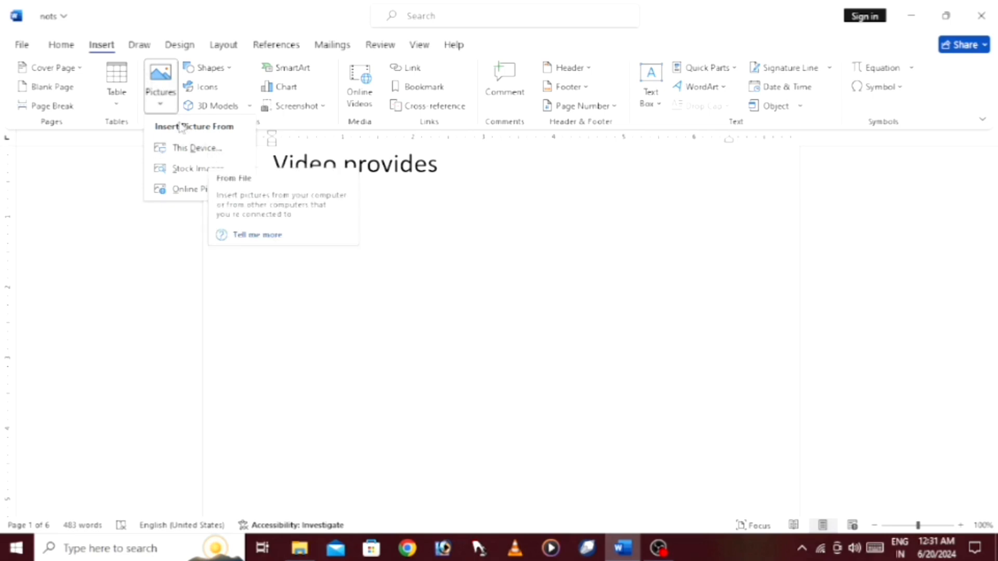
key(Escape)
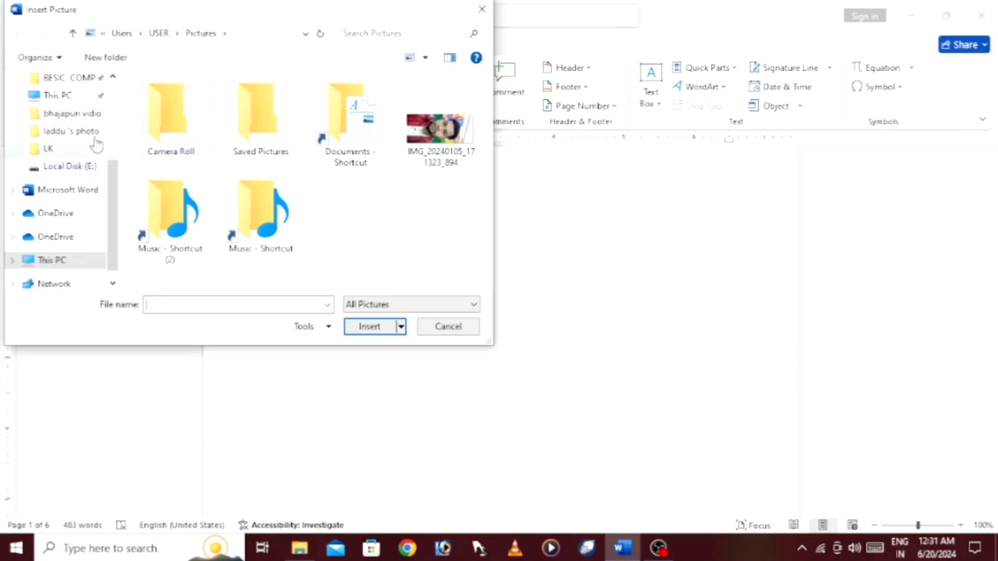
scroll(123, 165, up, 1)
scroll(106, 204, down, 1)
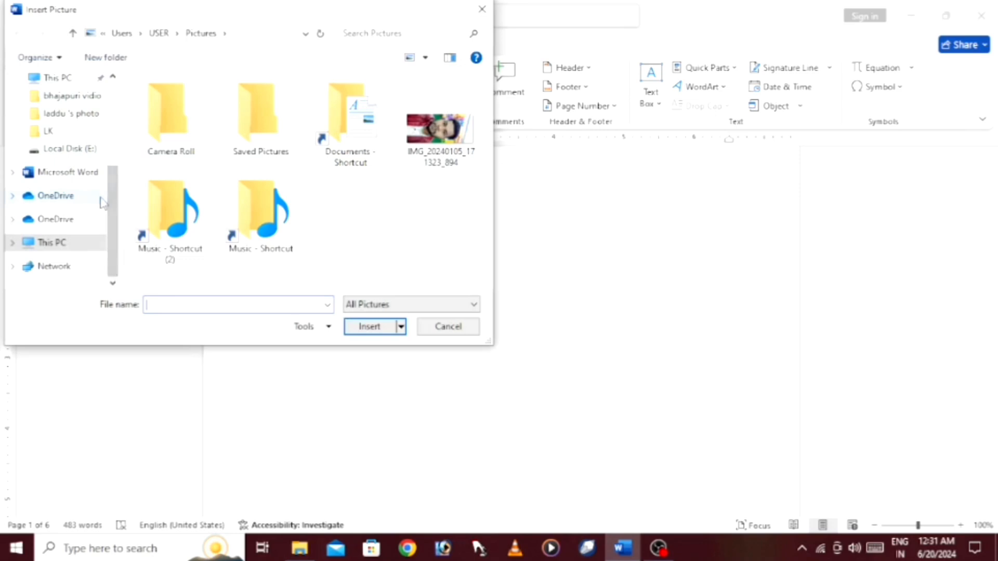
drag(110, 200, 108, 111)
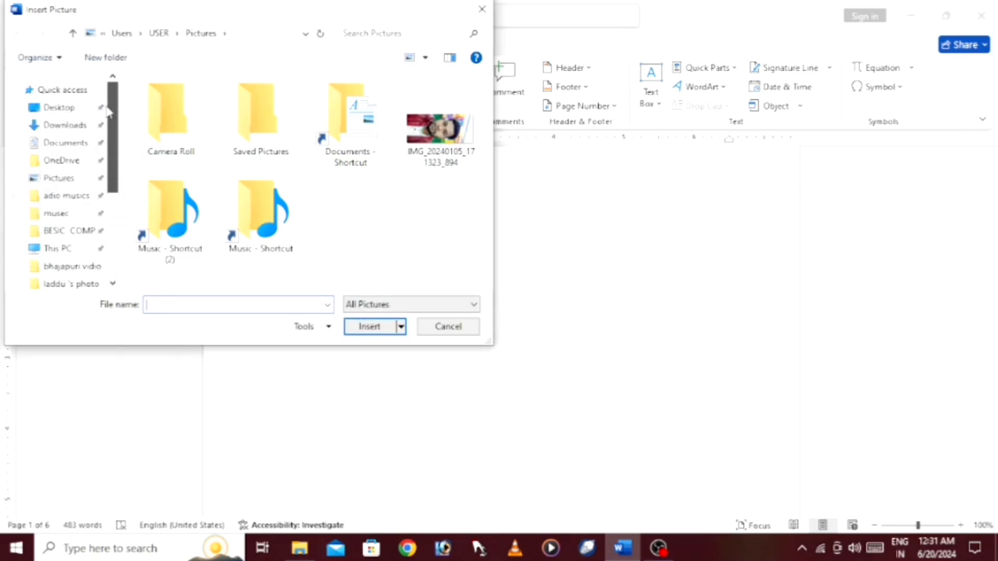
click(60, 110)
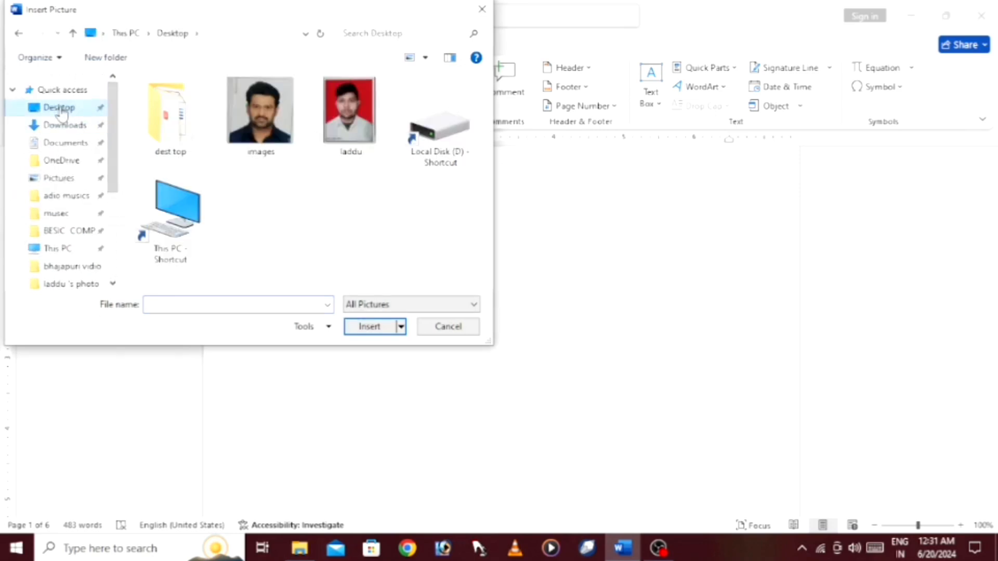
click(254, 97)
click(385, 325)
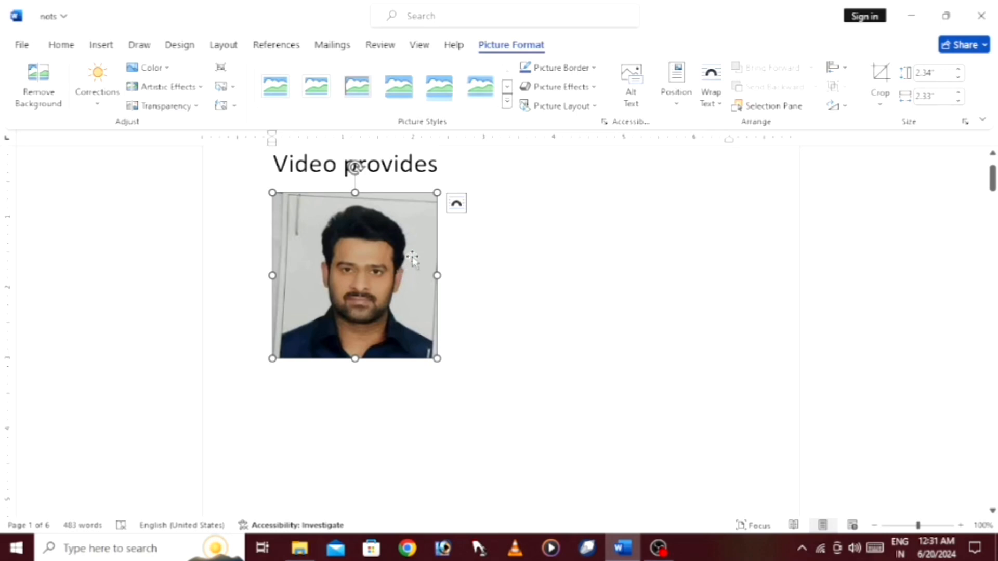
click(644, 255)
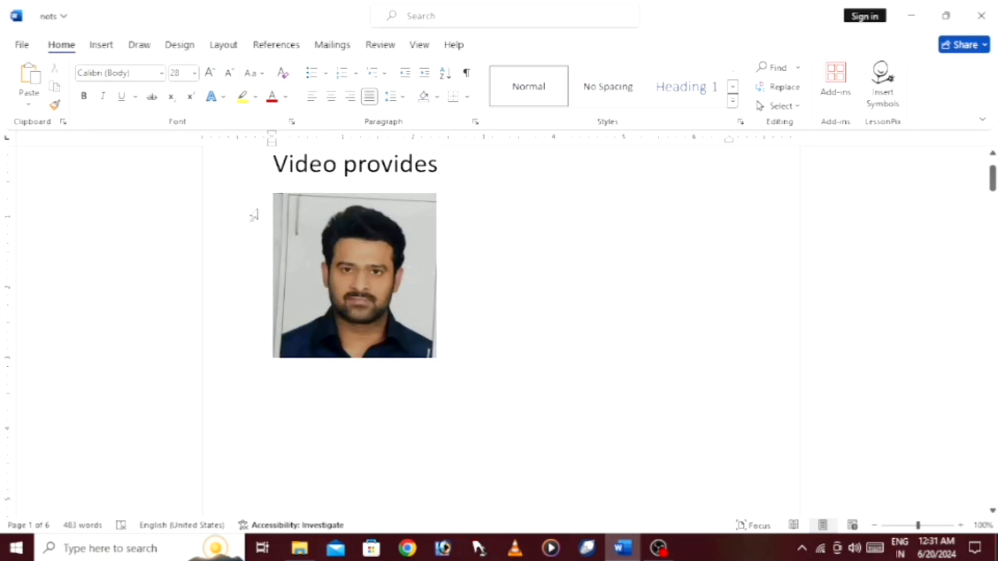
- Apply the thick black frame picture style with a shadow to the inserted portrait
click(300, 285)
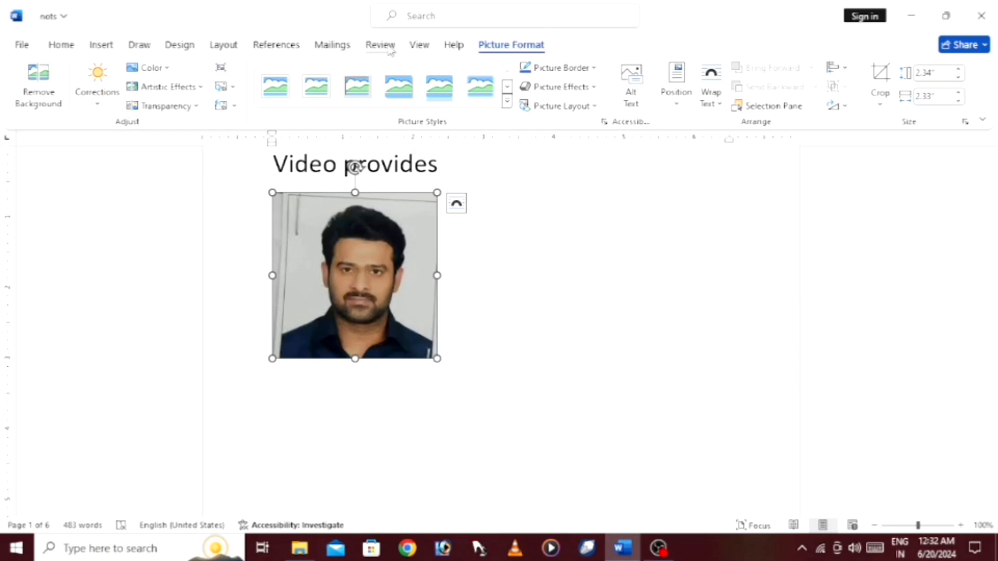
click(506, 105)
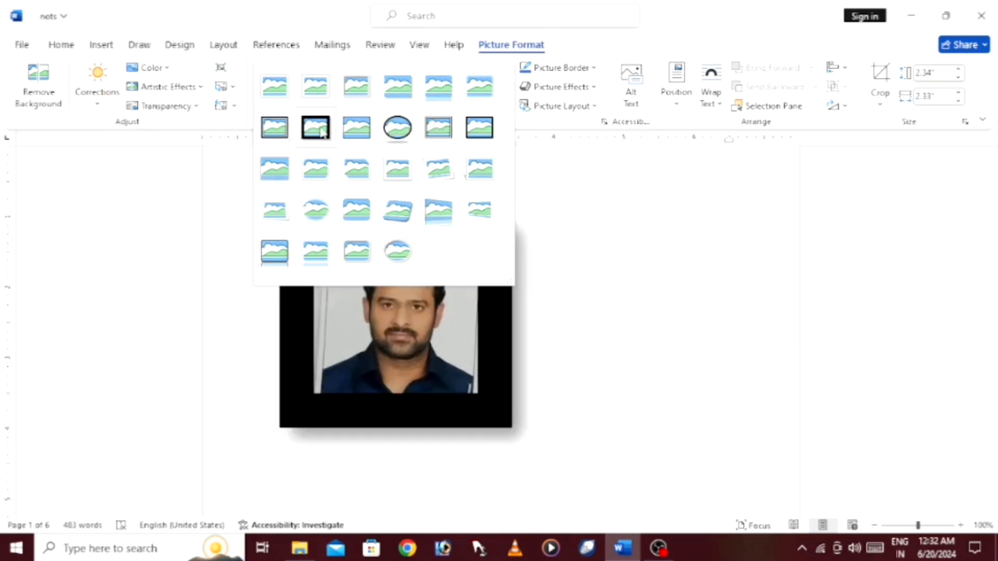
click(335, 130)
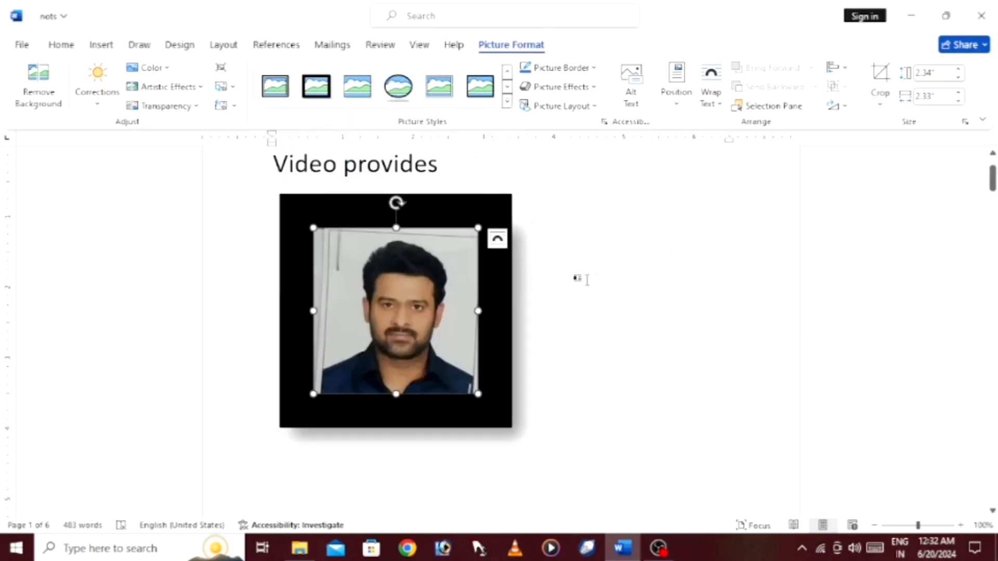
click(640, 195)
- Crop the framed portrait by shifting the image down and to the right within the crop frame
click(487, 230)
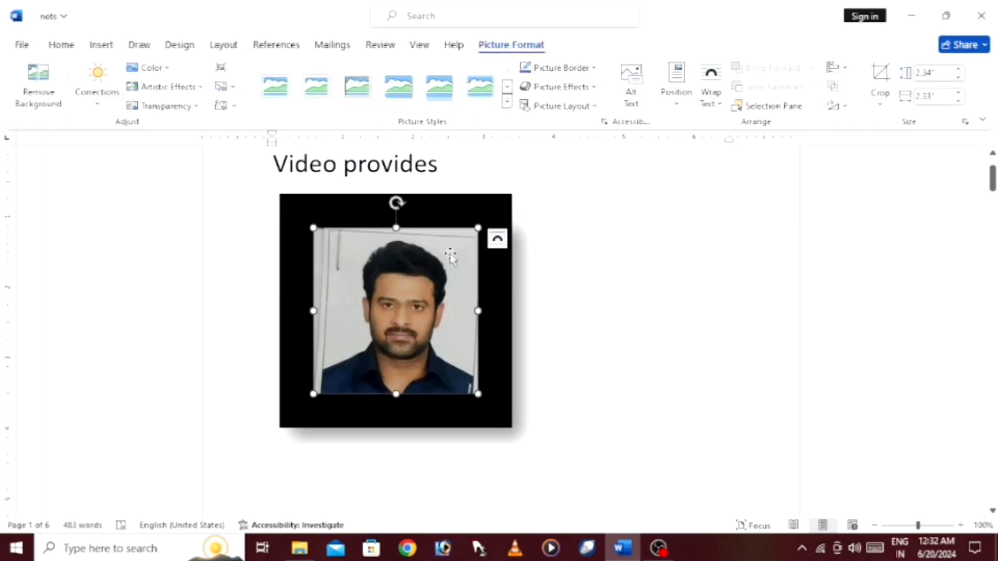
click(877, 108)
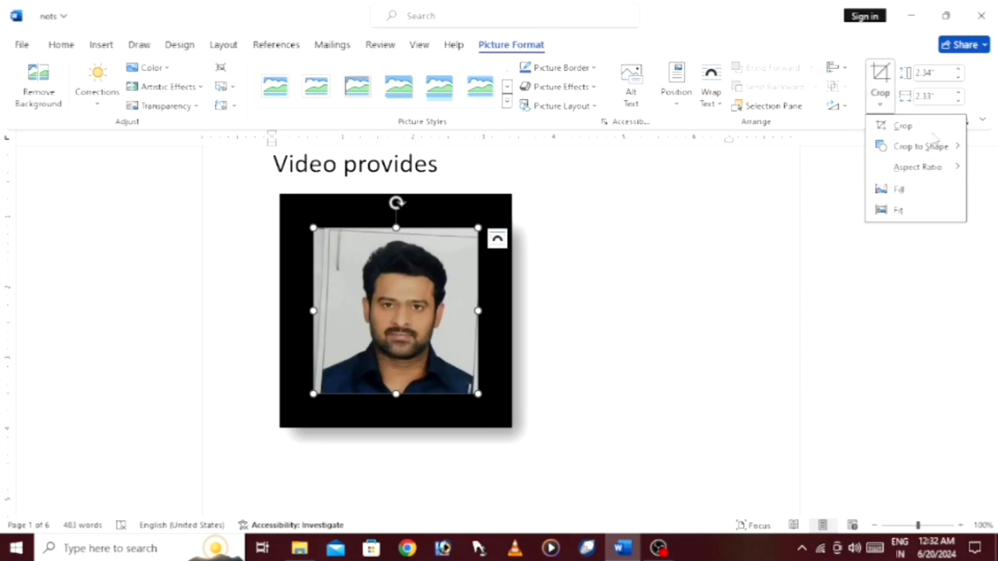
click(910, 128)
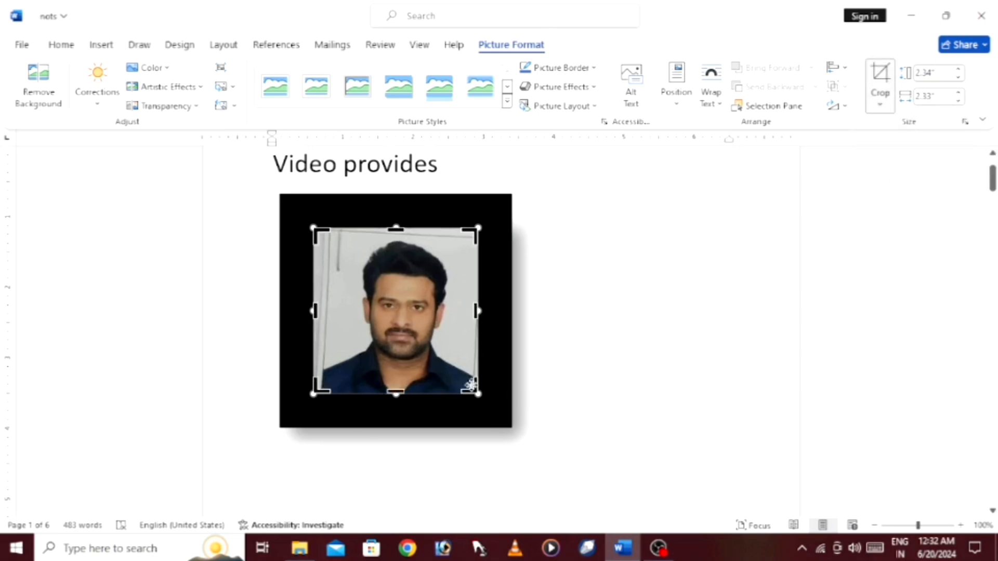
drag(472, 394, 455, 365)
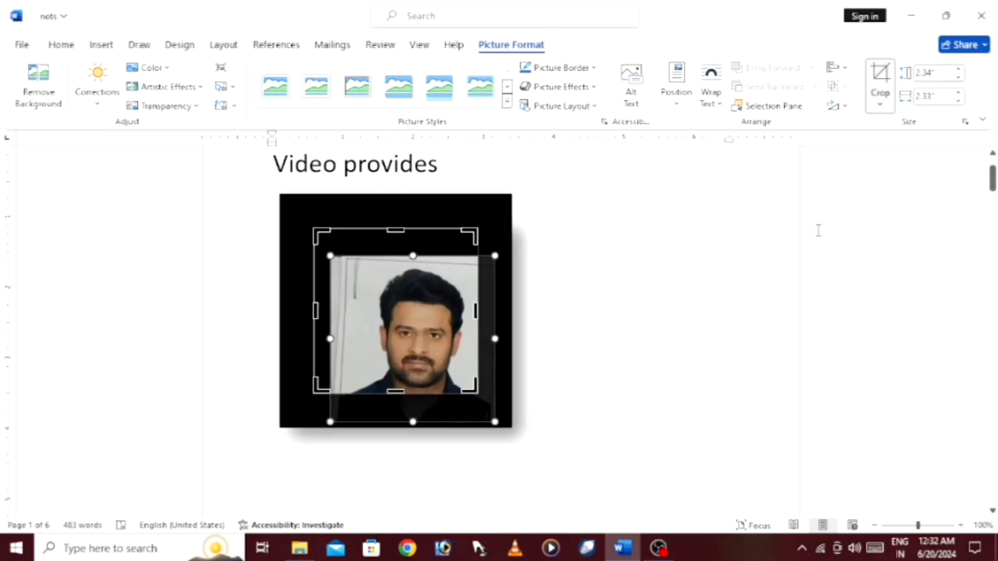
click(710, 191)
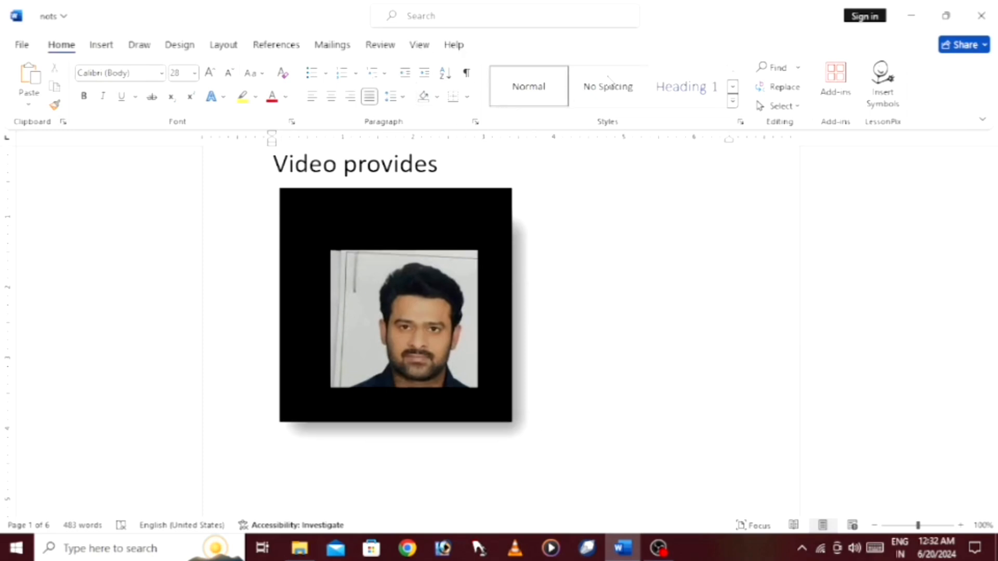
- Undo all changes made to the portrait, including its crop, black frame style and insertion
key(ctrl+z)
key(ctrl+z)
key(ctrl+z)
key(ctrl+z)
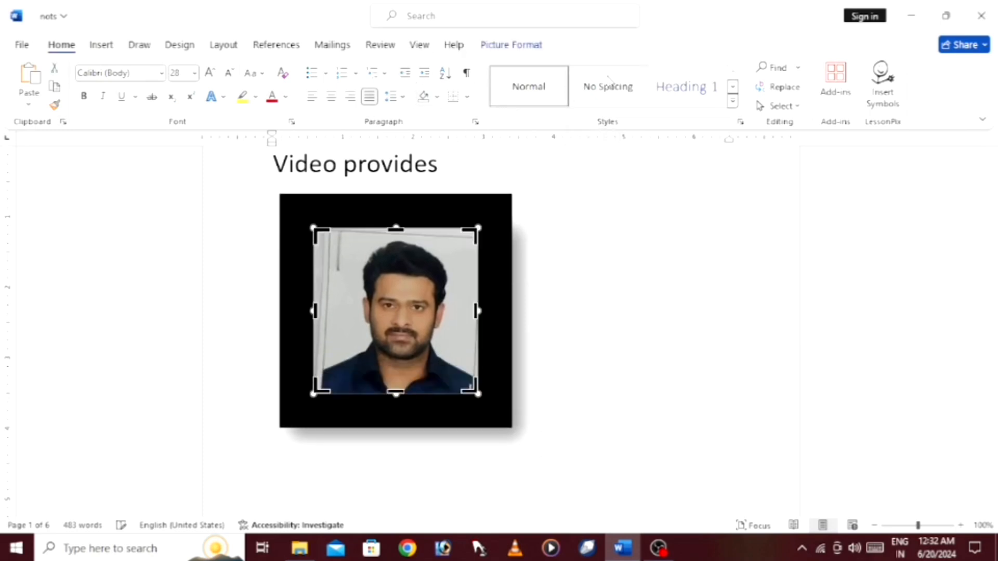
key(ctrl+z)
key(ctrl+z)
key(ctrl+z)
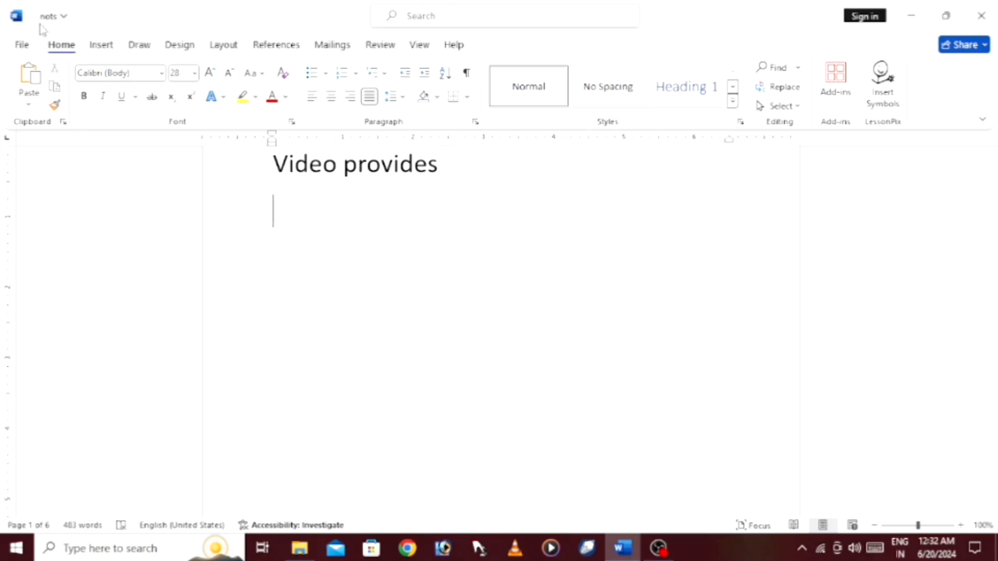
- Open the stock image library for inserting a picture and browse further down its images
click(101, 44)
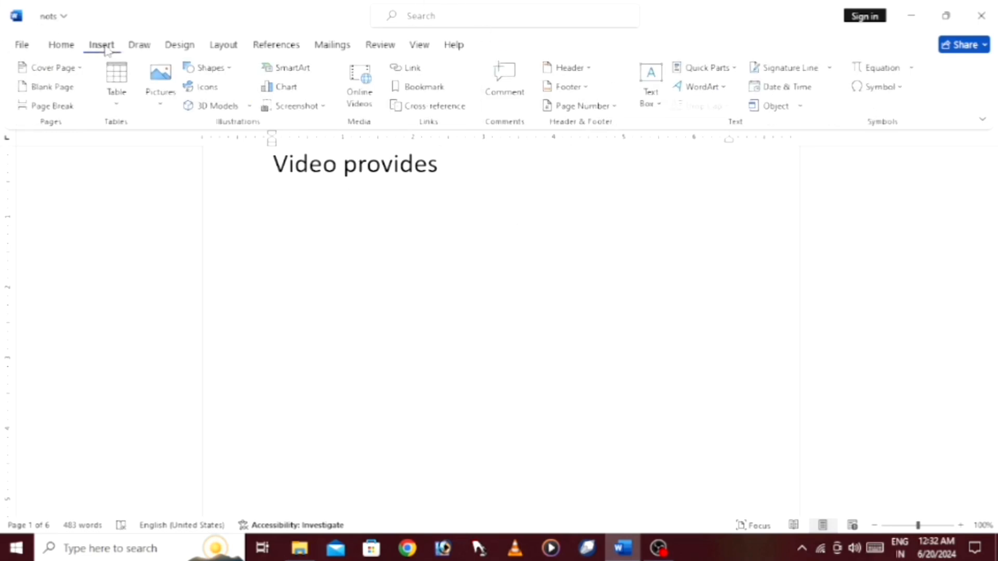
click(172, 104)
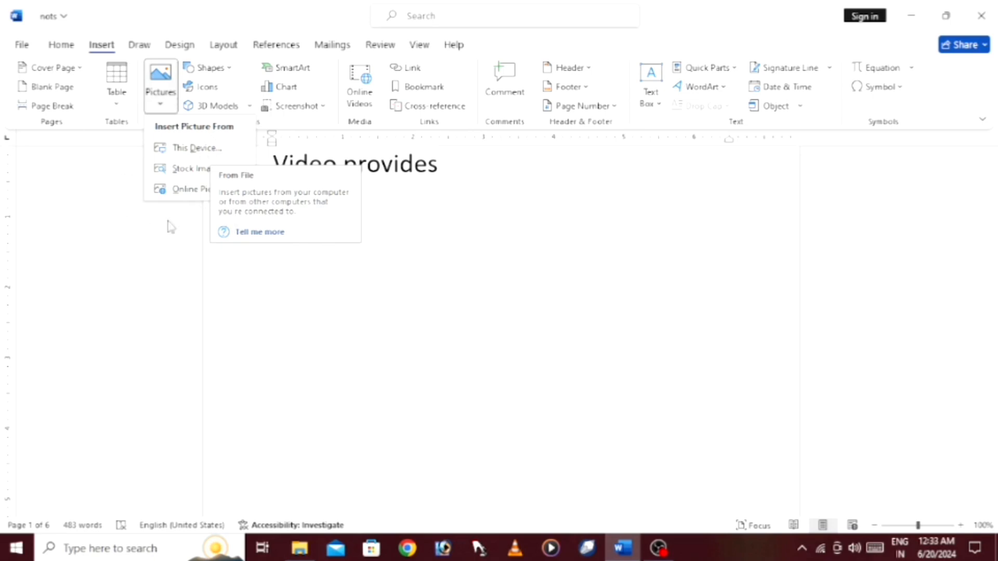
click(748, 406)
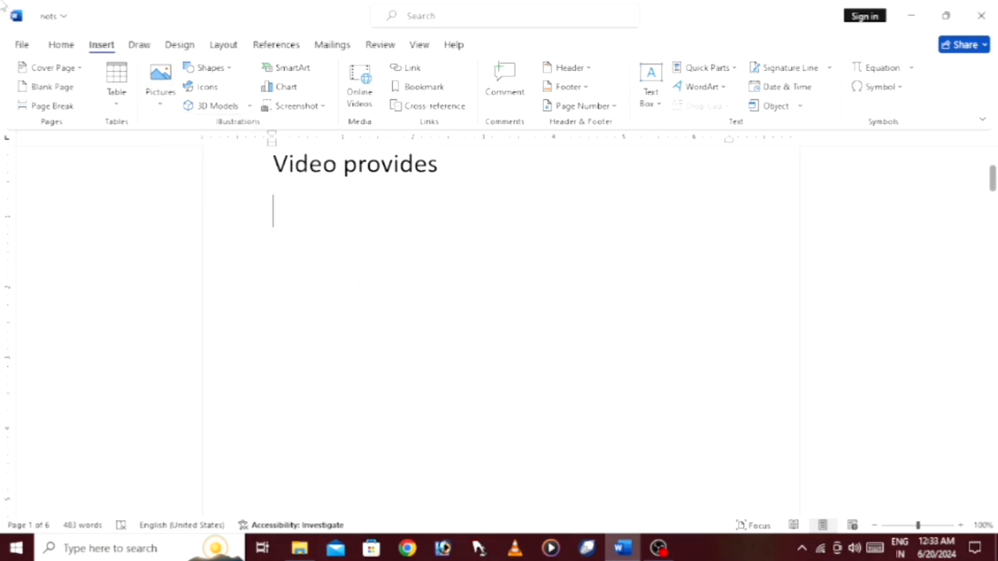
click(154, 102)
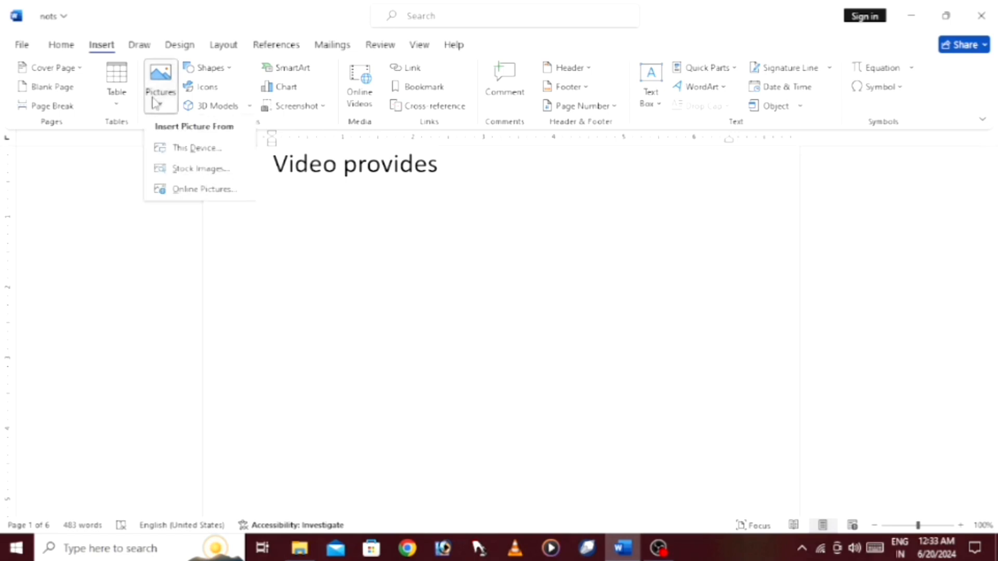
click(201, 170)
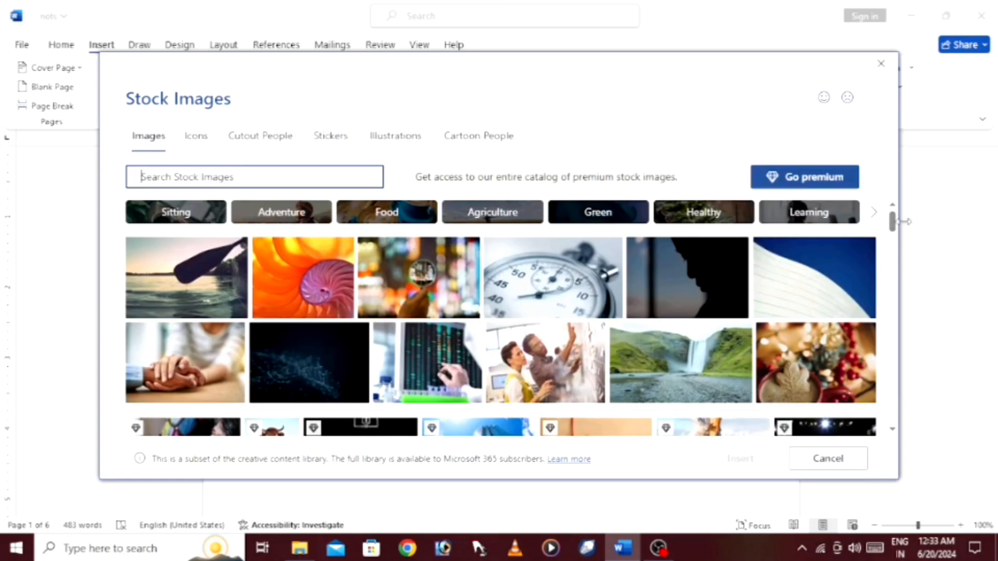
drag(892, 229, 880, 318)
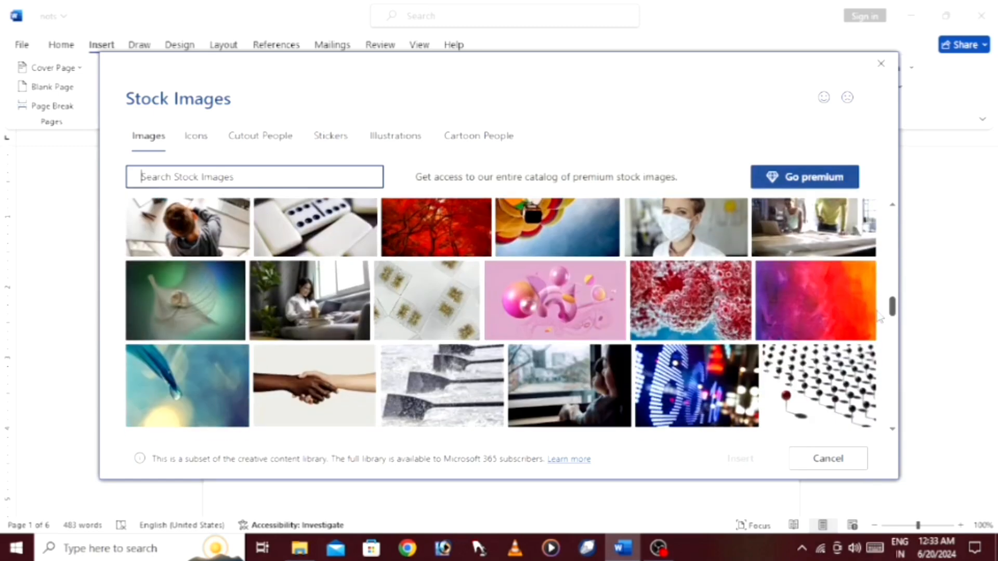
- Search the stock images for "amithabh bachan" and close the library without inserting anything
click(340, 176)
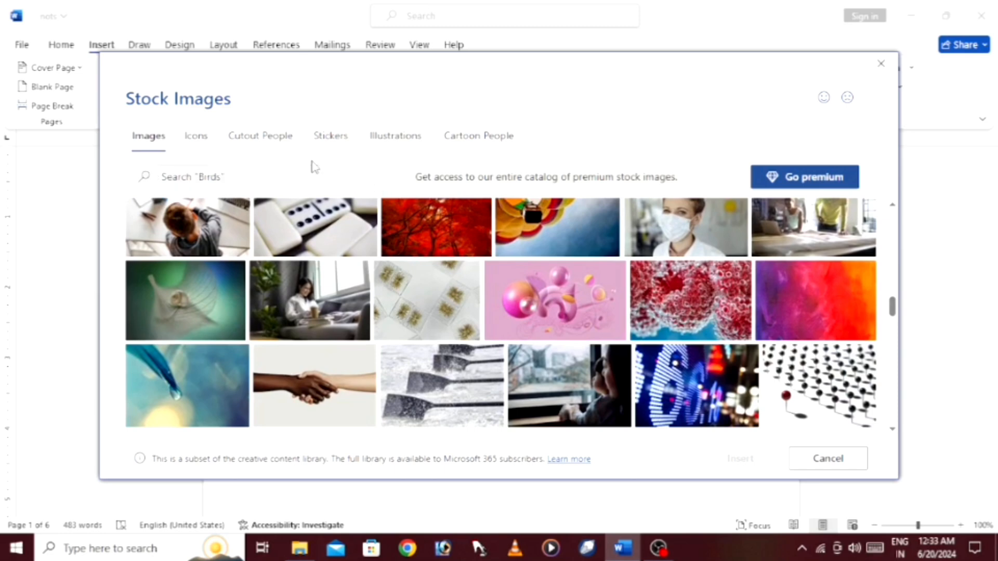
click(325, 175)
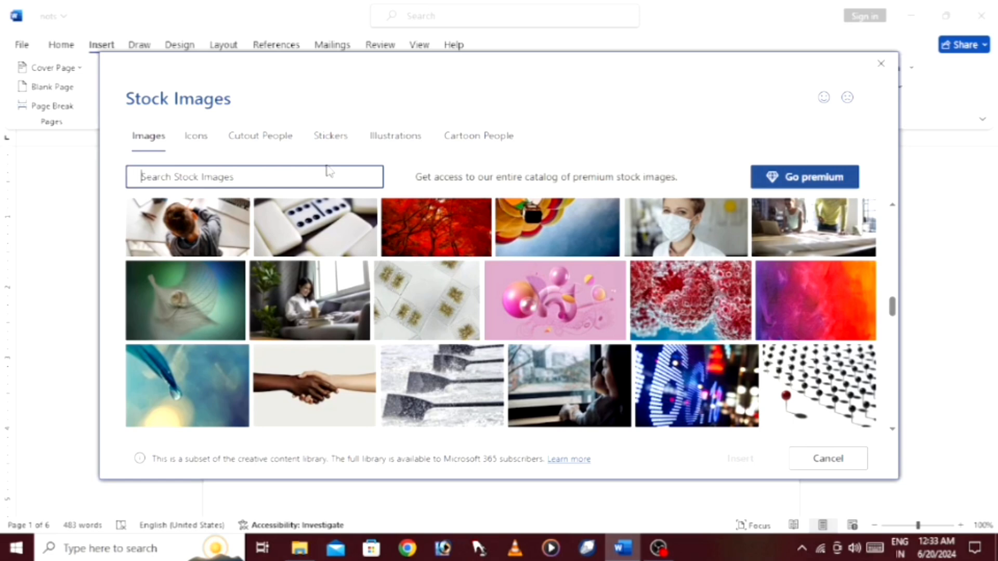
text(c)
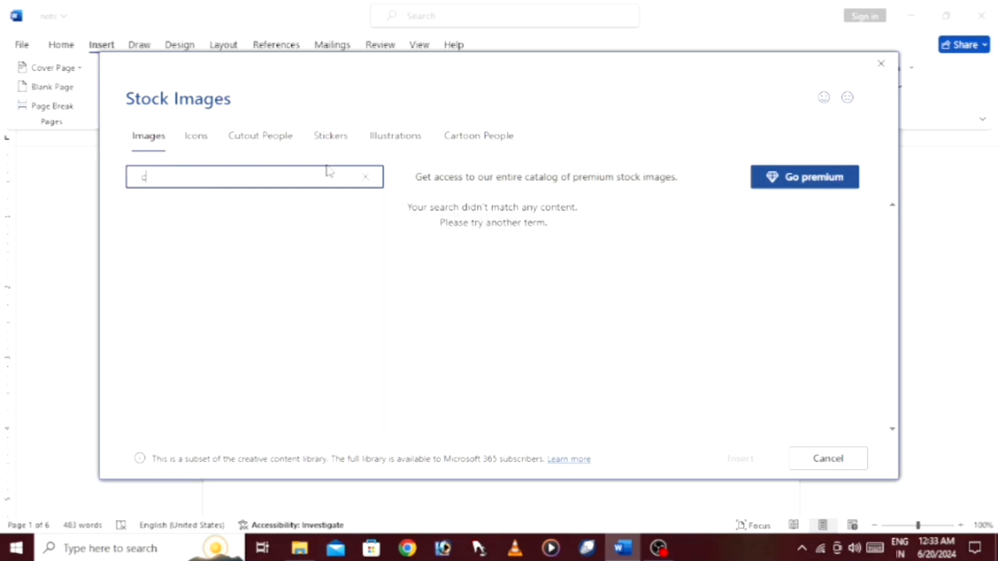
key(BackSpace)
text(a)
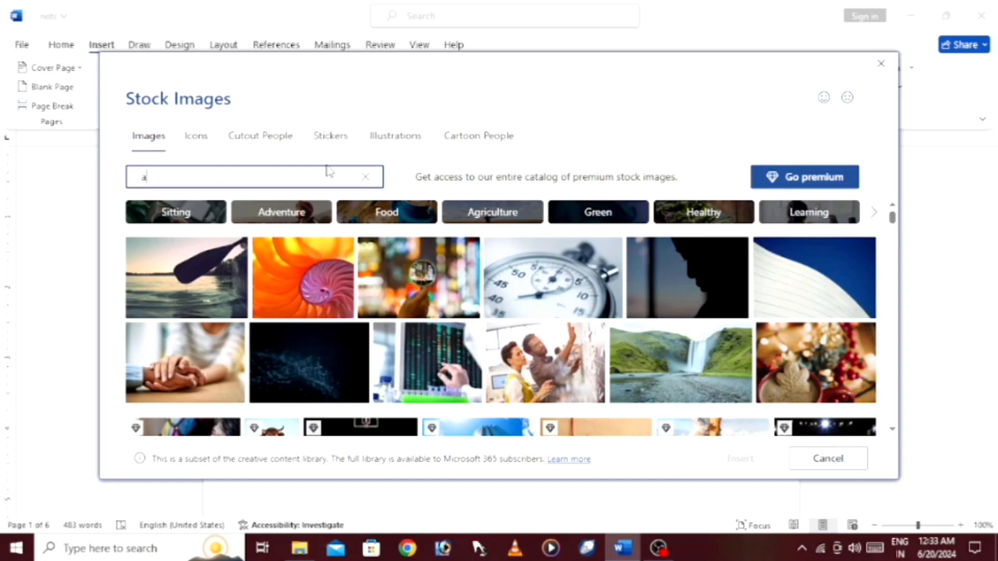
text(mit)
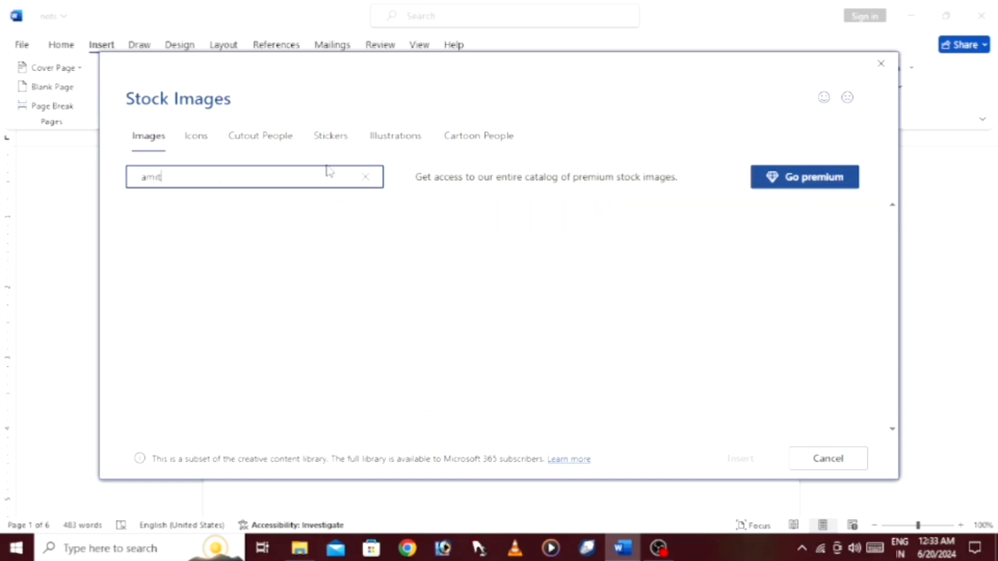
text(habh bachan)
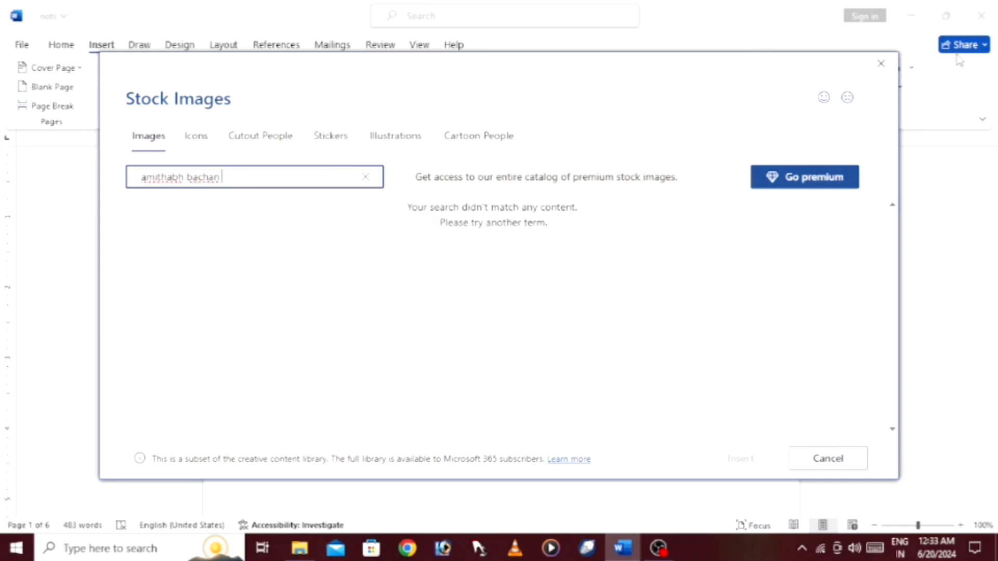
click(880, 63)
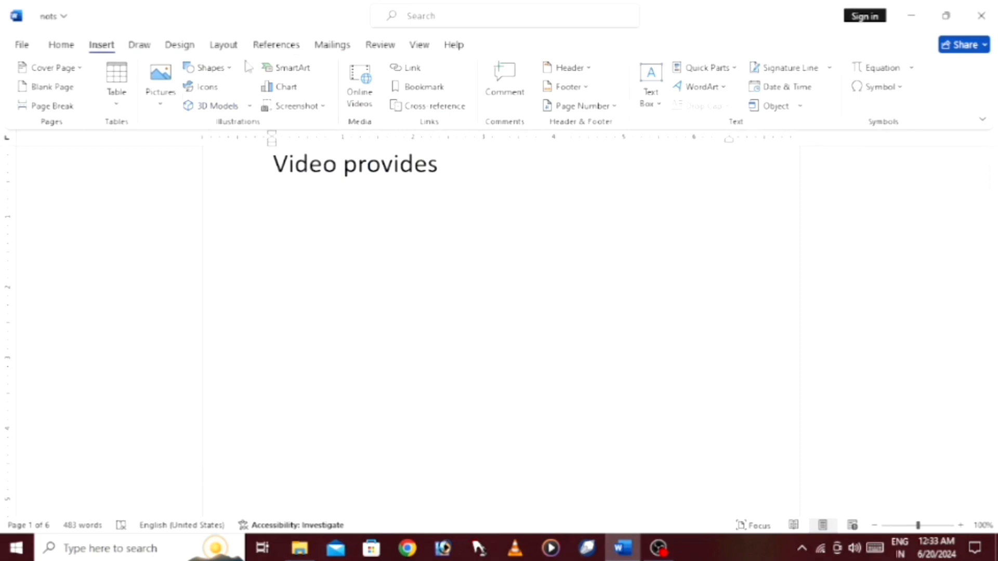
- Insert the stock photo of a child wearing an animal-face mask below "Video provides", and cut it out again
click(162, 107)
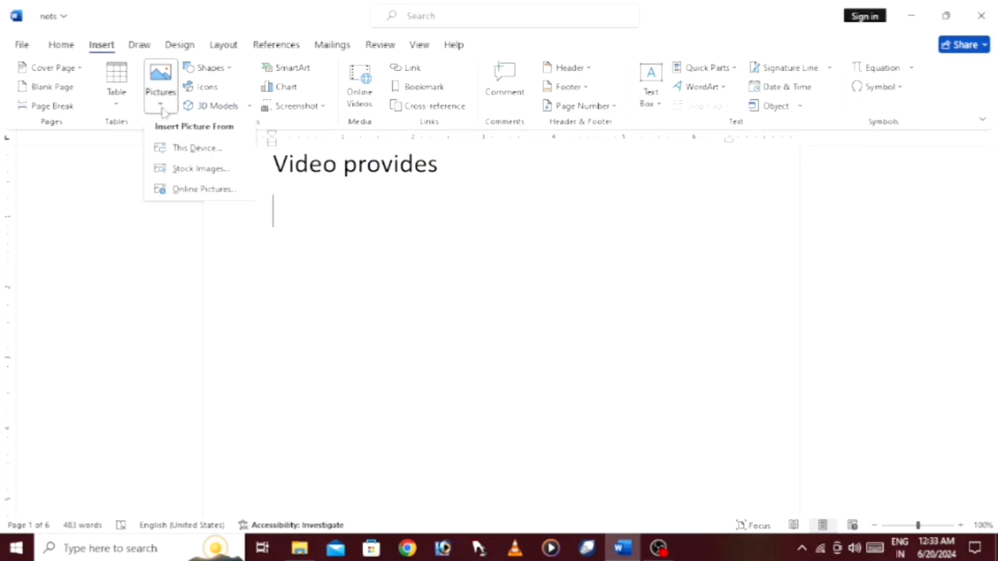
click(200, 168)
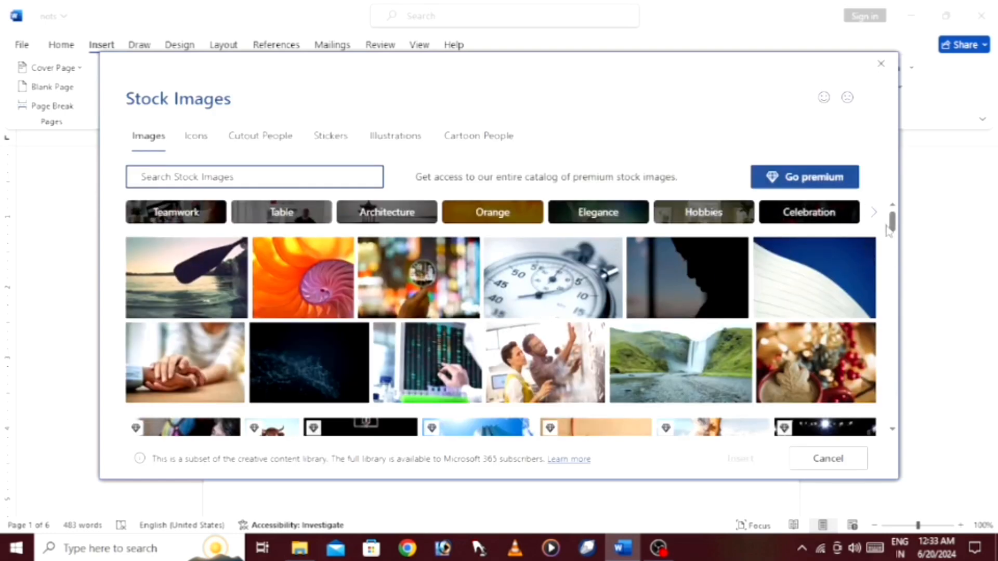
drag(895, 228, 864, 352)
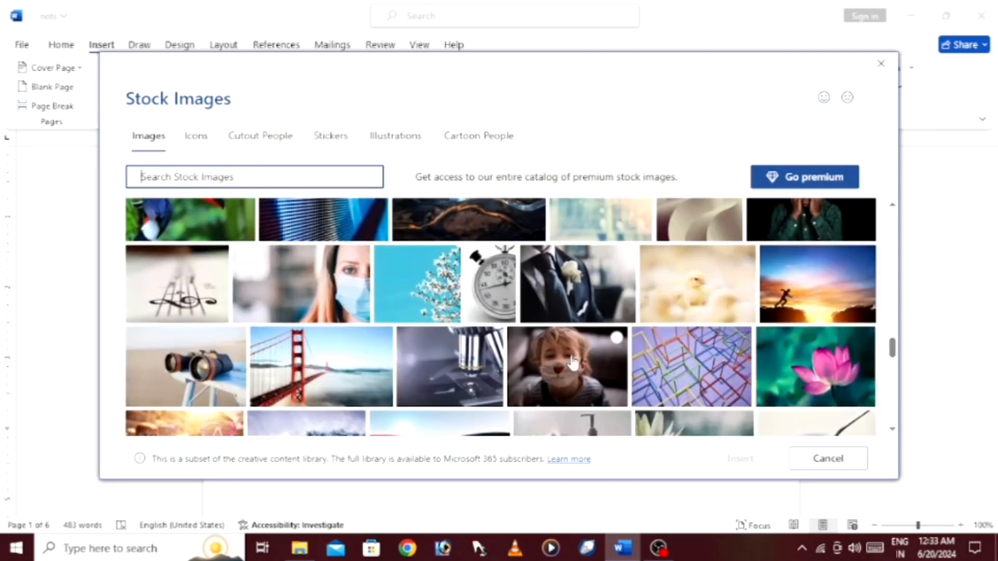
click(616, 338)
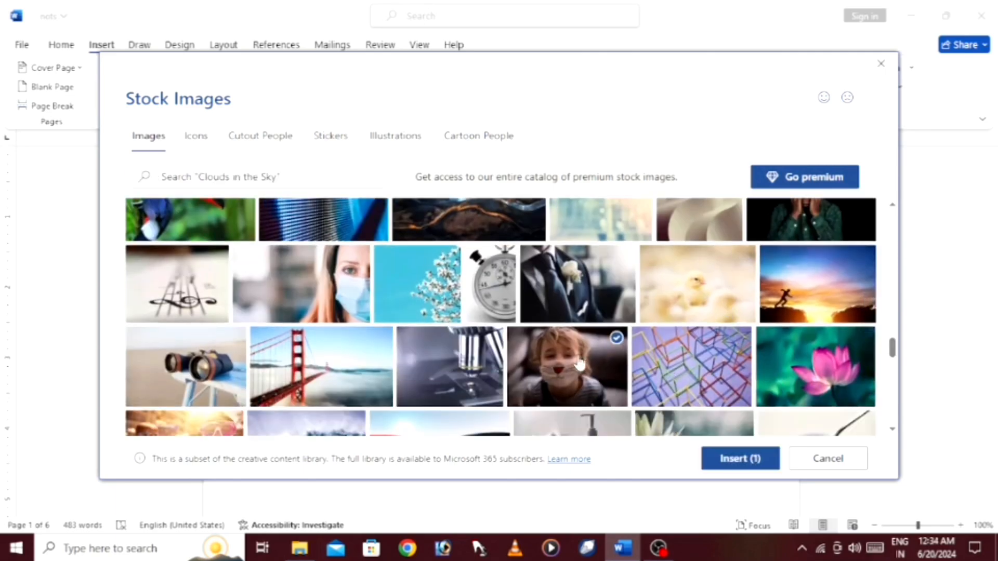
click(733, 460)
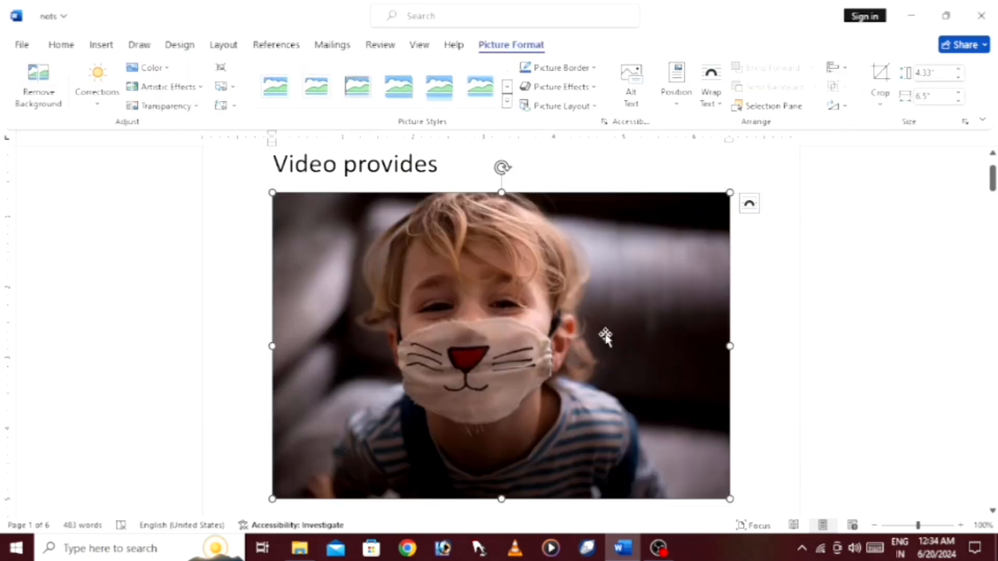
right_click(611, 264)
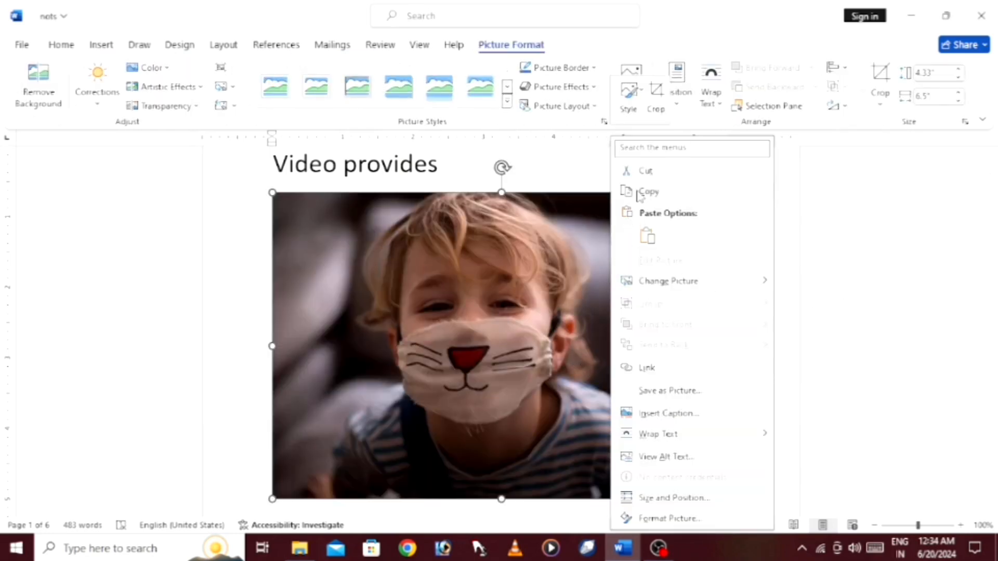
click(644, 171)
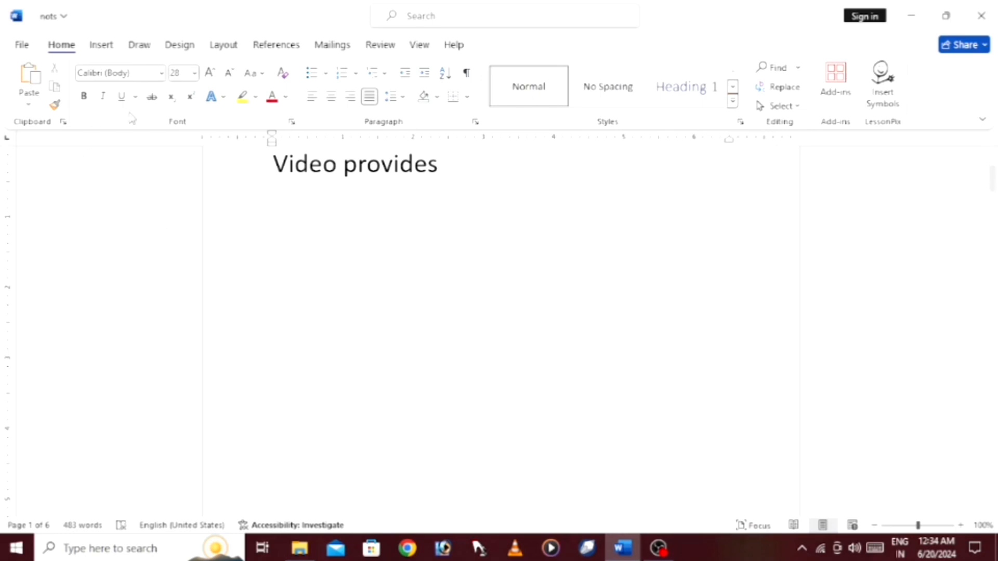
- Search online pictures for "amitabh bachan" and insert the last portrait of the first result row below "Video provides"
click(102, 45)
click(156, 108)
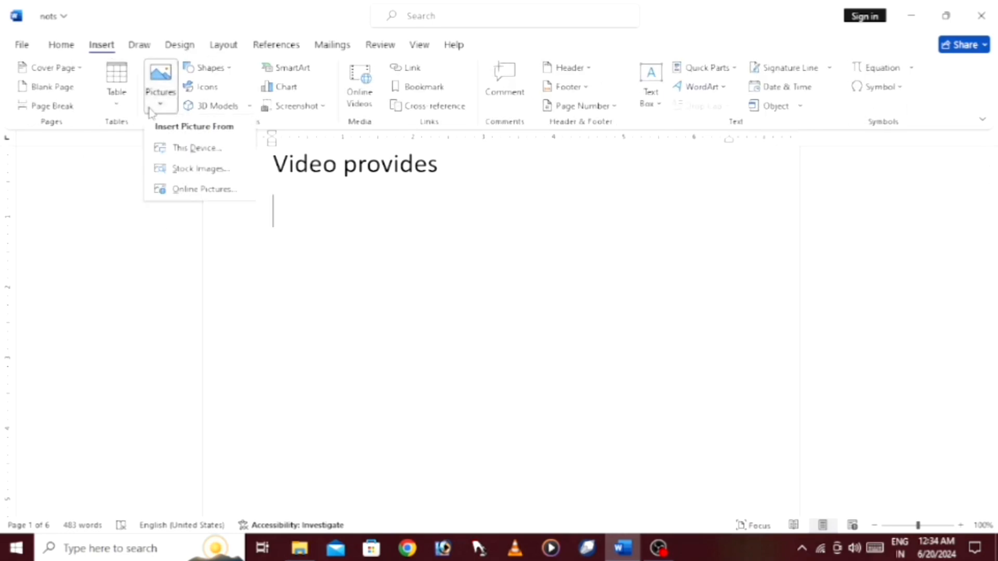
click(193, 191)
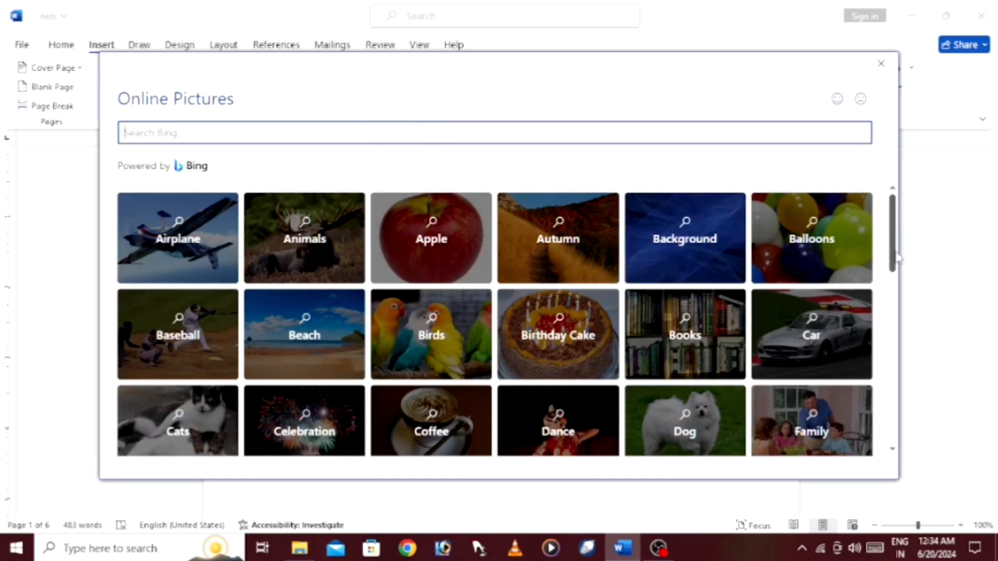
drag(897, 254, 794, 276)
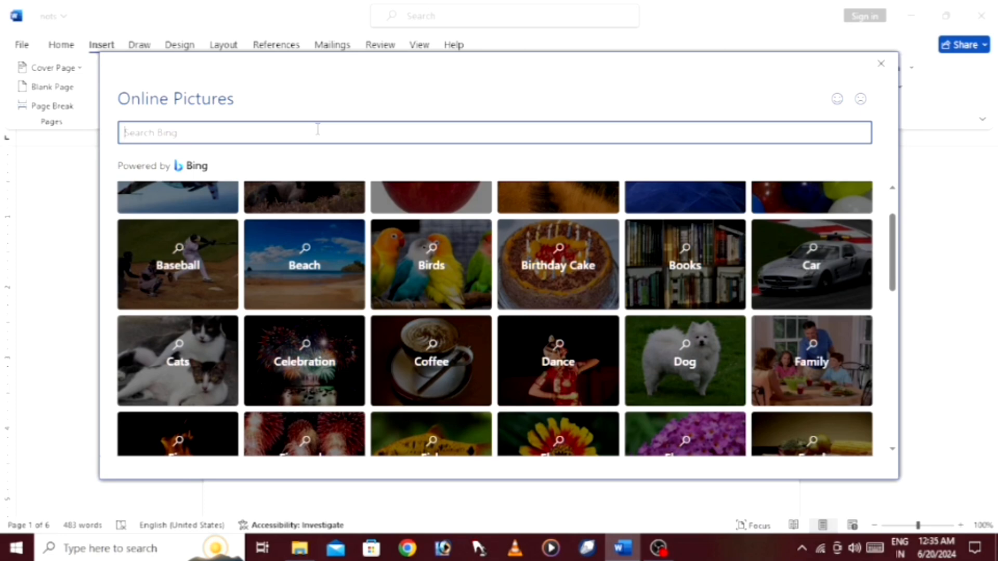
text(amitabh bachan)
key(Return)
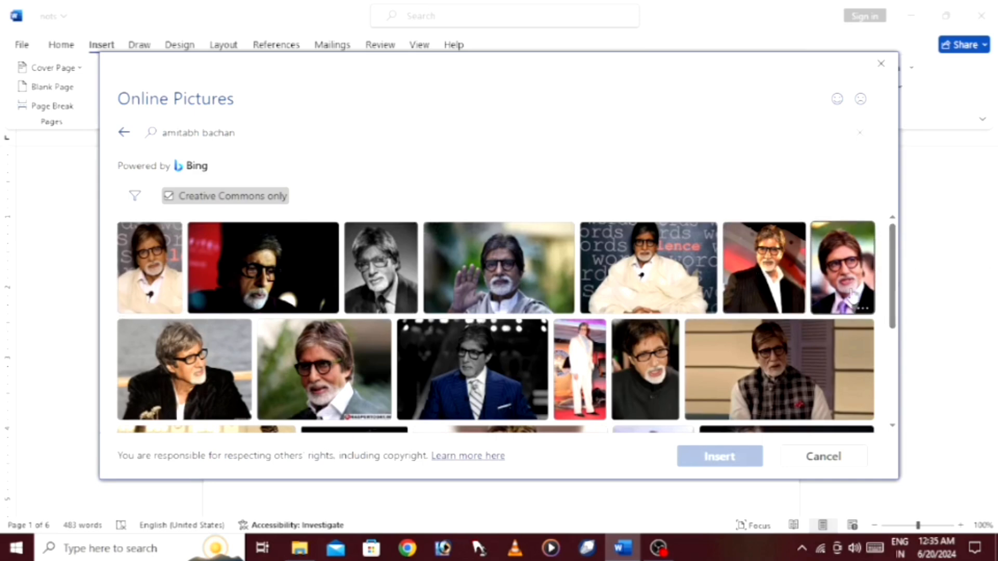
click(849, 298)
click(719, 457)
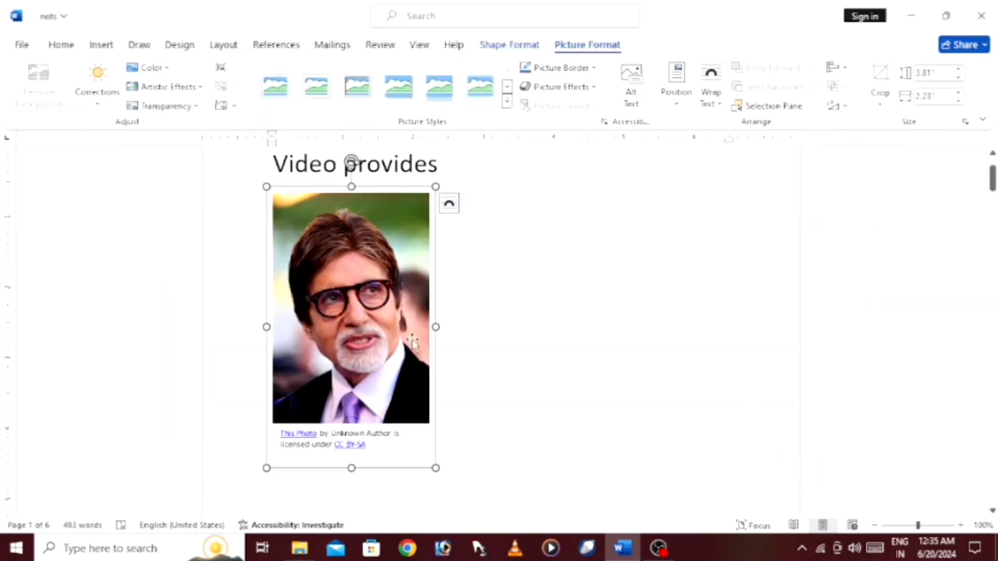
- Try to move the inserted online portrait across to the right side of the page
click(451, 335)
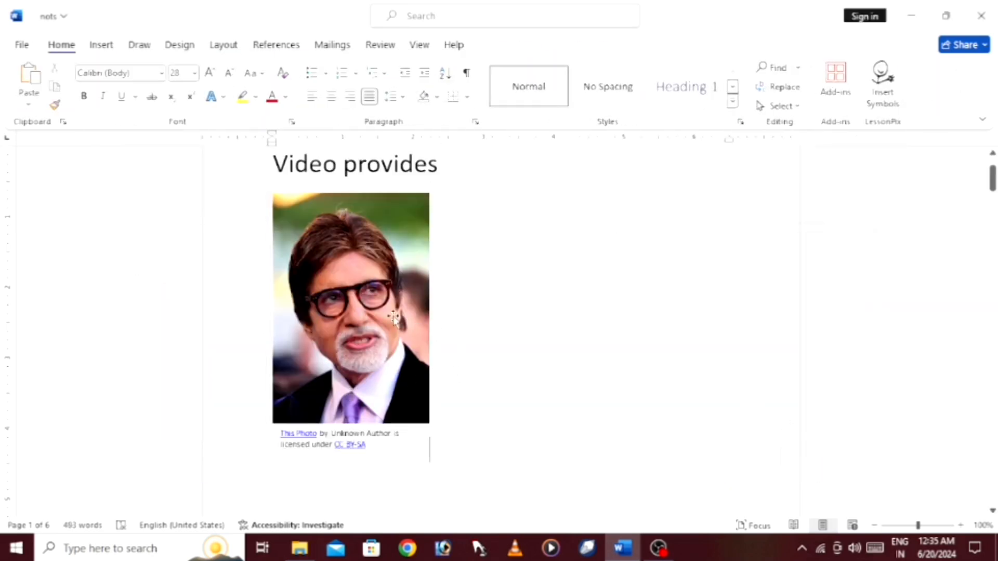
click(374, 283)
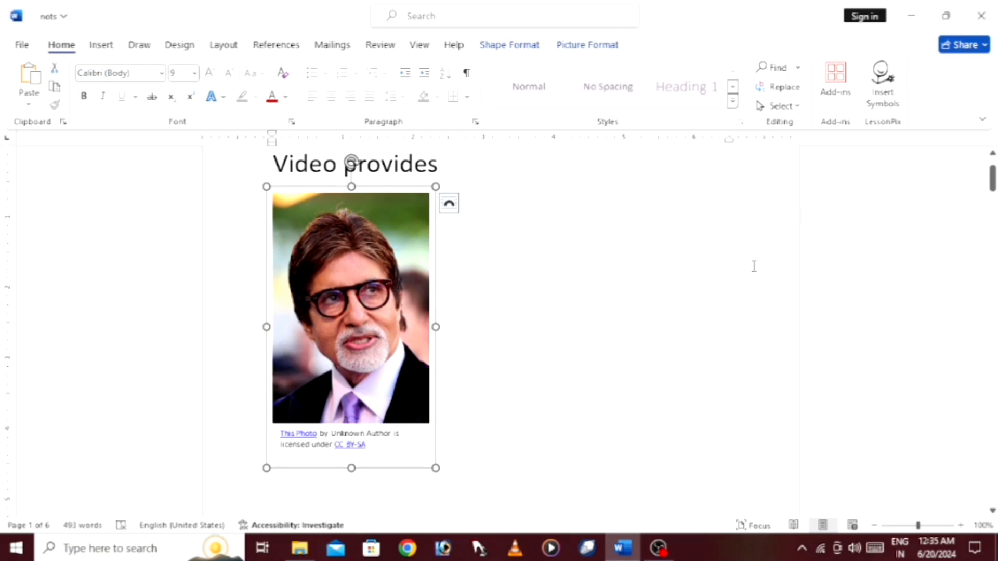
click(682, 263)
click(358, 315)
drag(356, 288, 731, 279)
- Set the portrait's text wrapping to In Front of Text and move it to the right side of the page
right_click(343, 202)
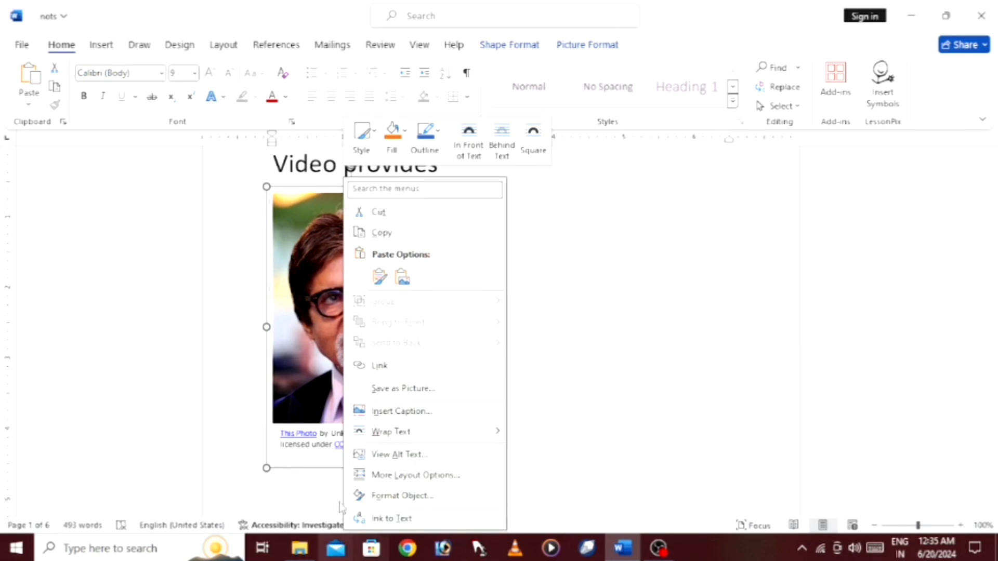
mouse_move(385, 438)
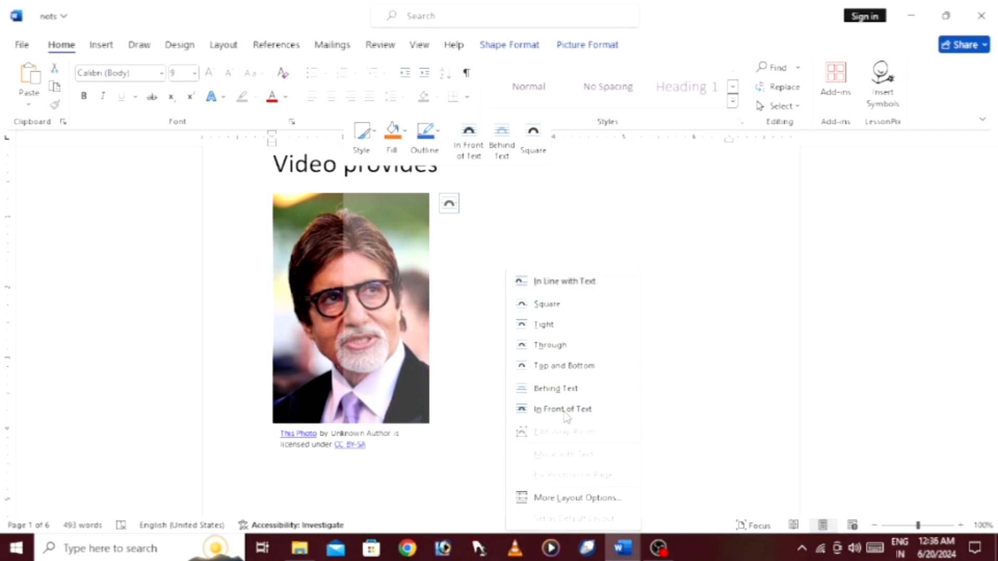
click(566, 410)
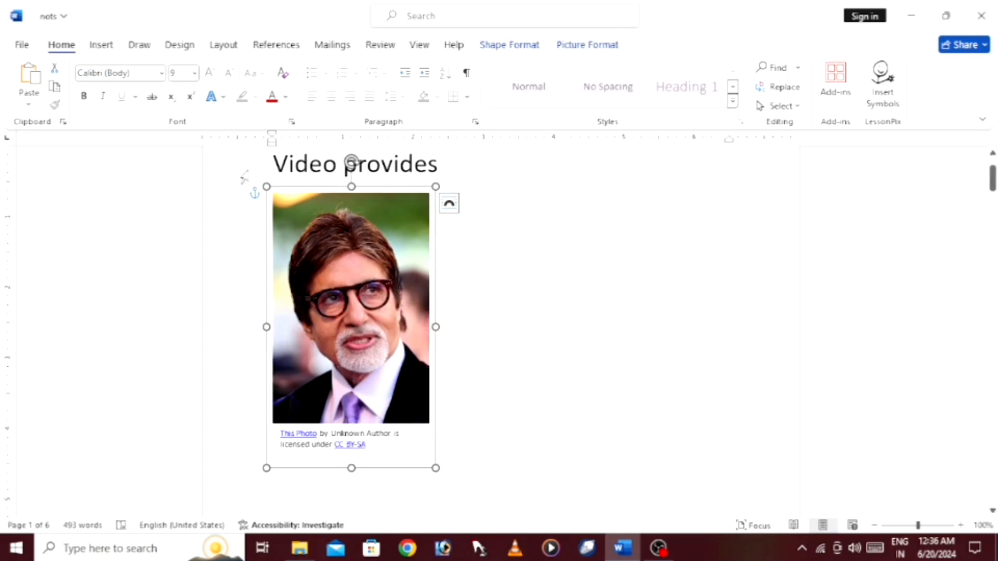
drag(378, 221, 616, 220)
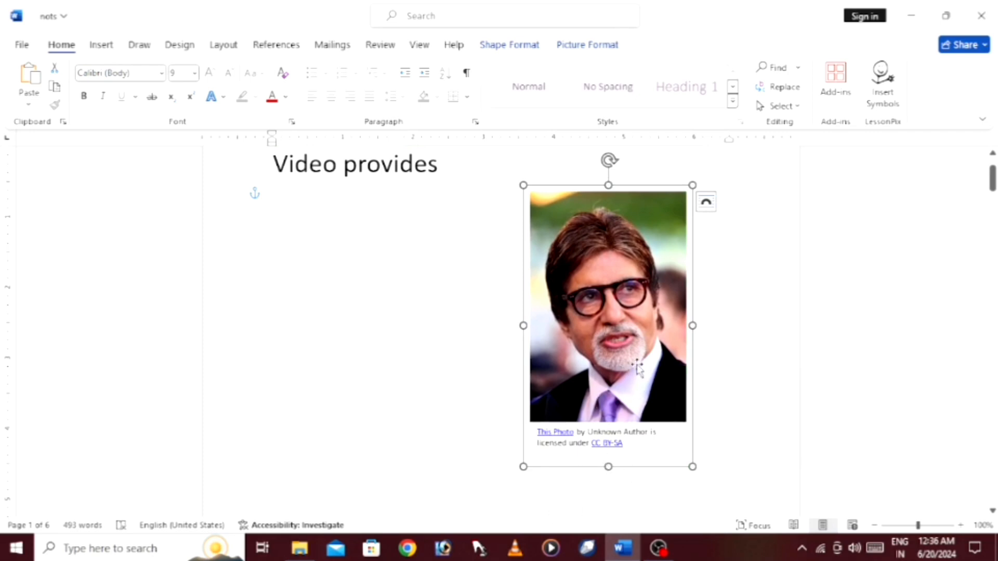
click(385, 326)
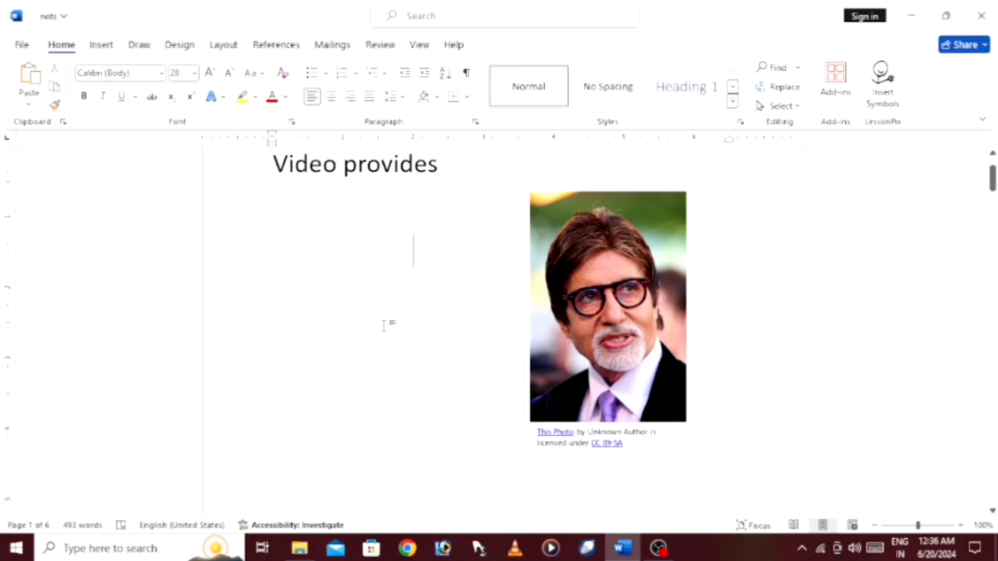
- Select the online portrait together with its caption and shorten the group from its bottom edge
click(599, 281)
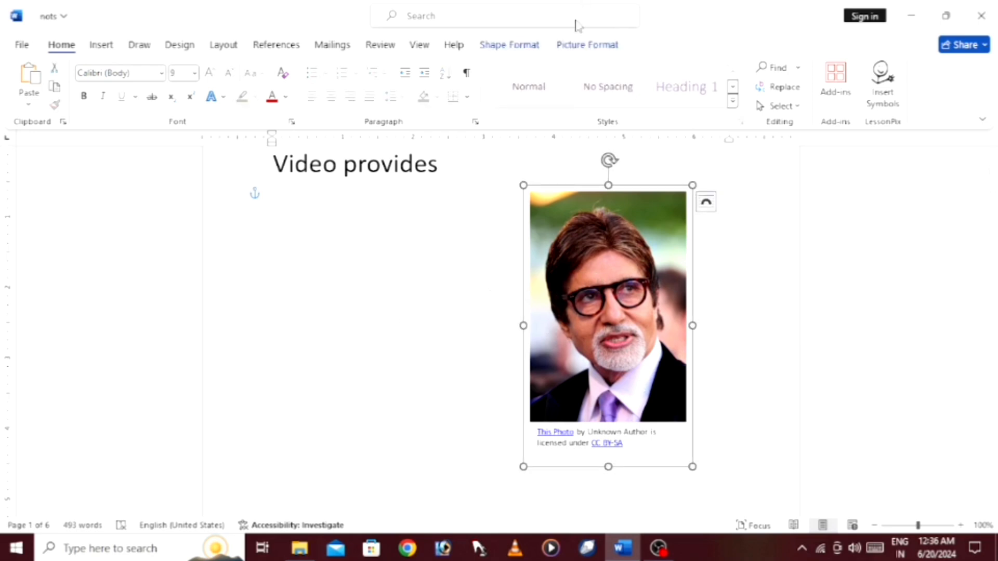
click(596, 50)
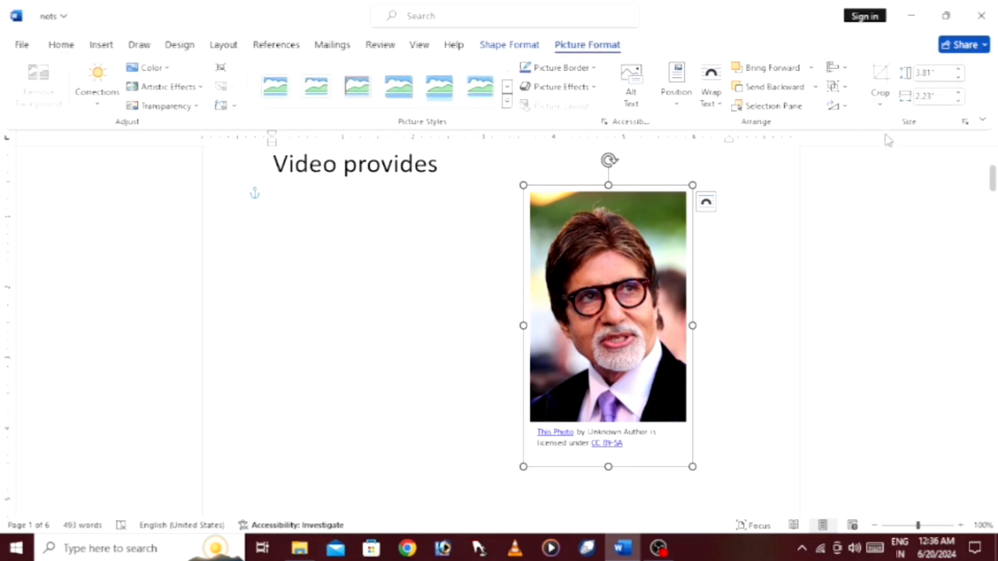
click(882, 110)
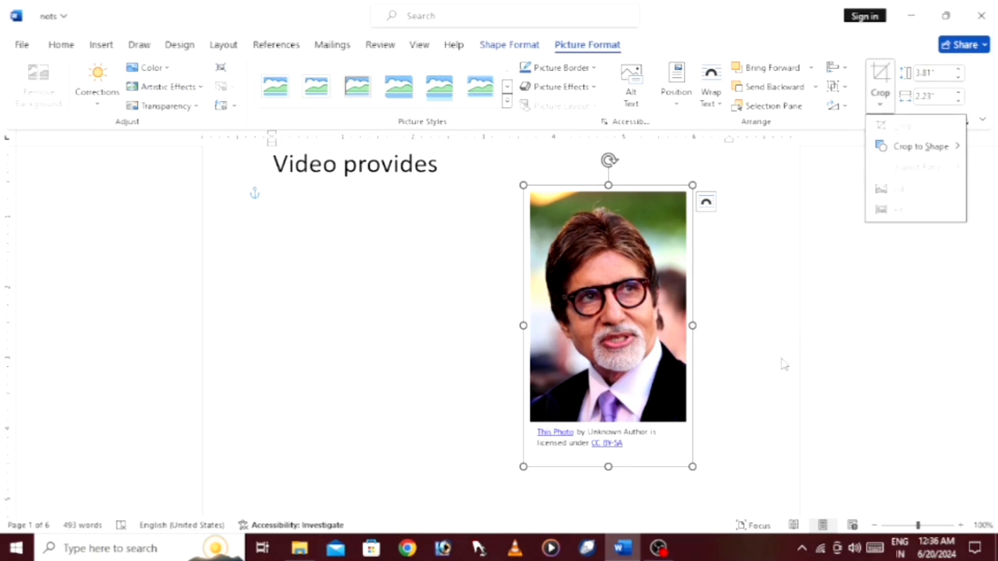
mouse_move(906, 145)
click(612, 289)
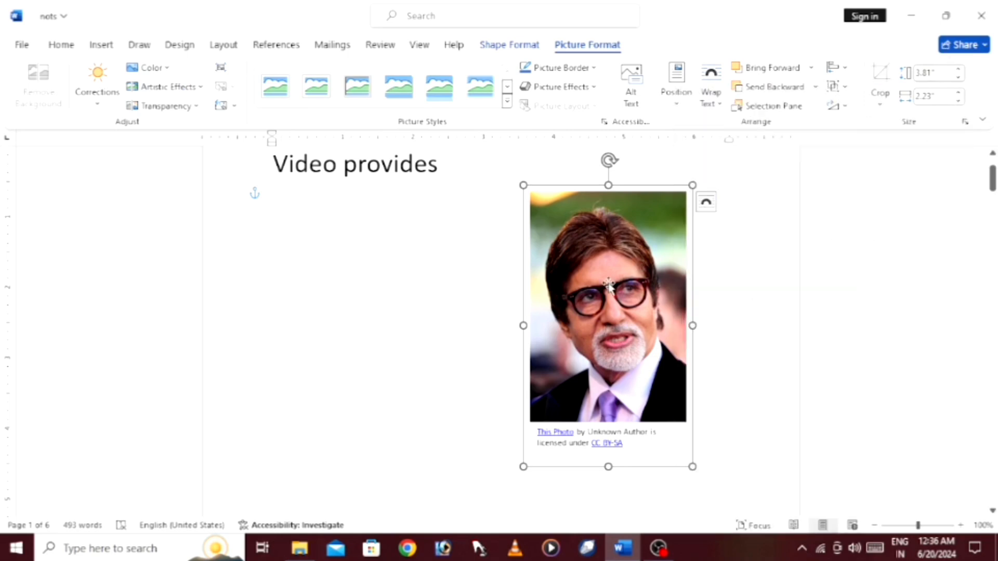
drag(607, 466, 607, 422)
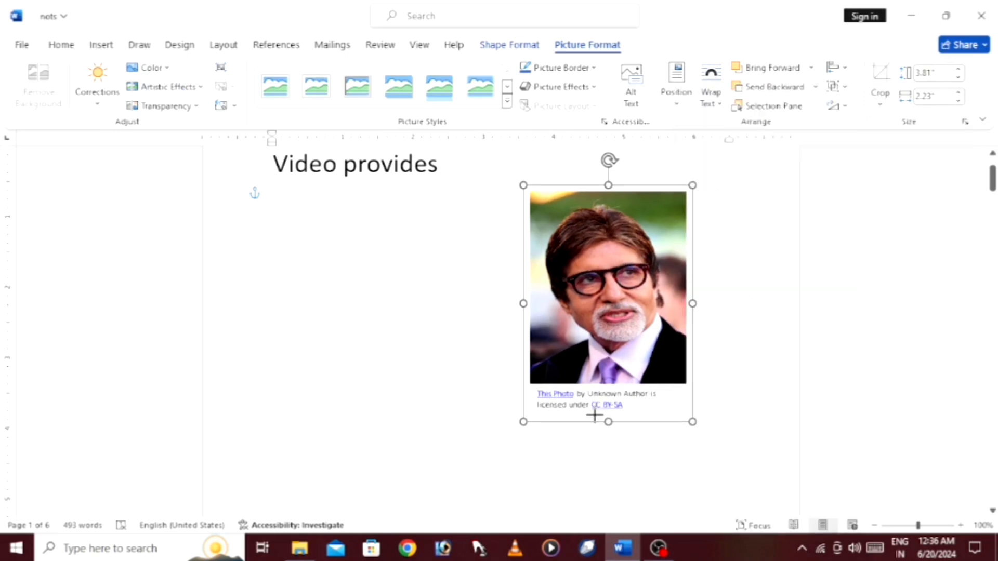
- Crop the portrait alone slightly at its bottom edge, to a height of about 2.67"
click(641, 213)
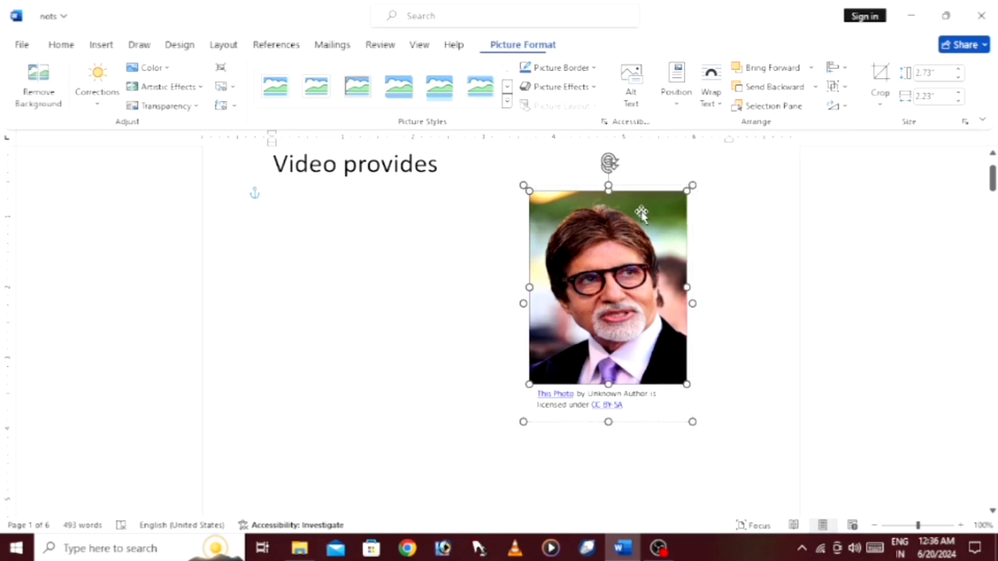
click(879, 83)
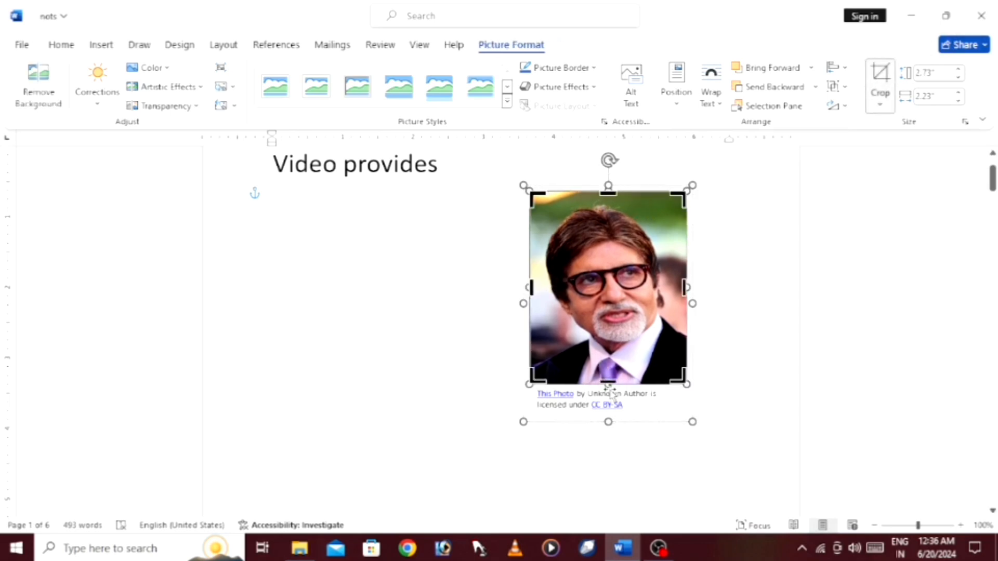
drag(608, 384, 610, 380)
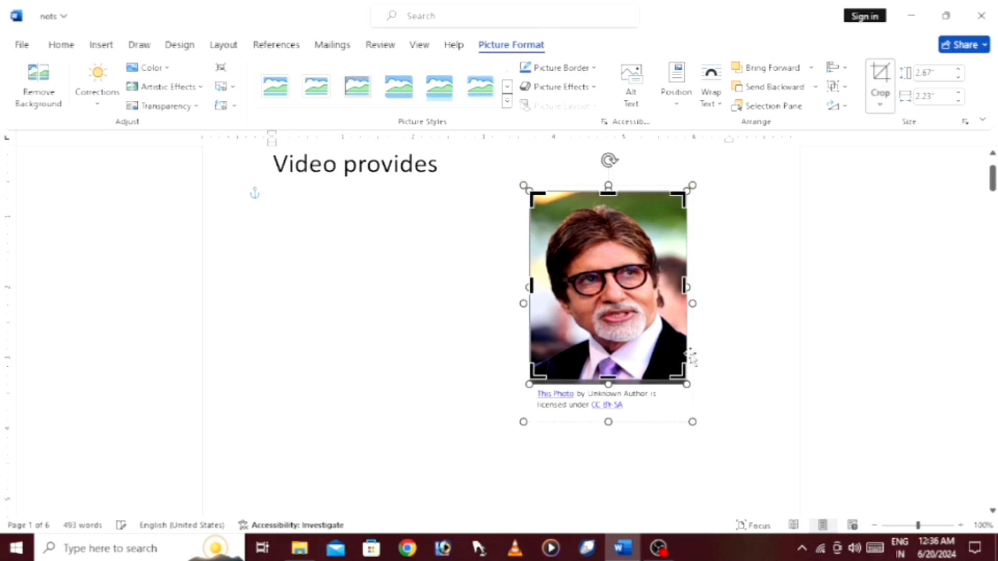
click(886, 89)
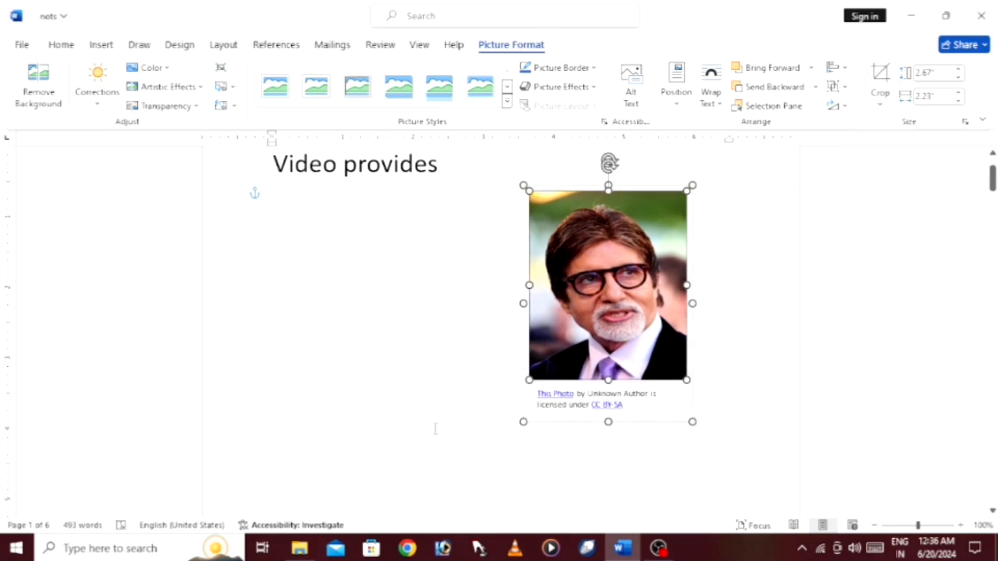
click(479, 369)
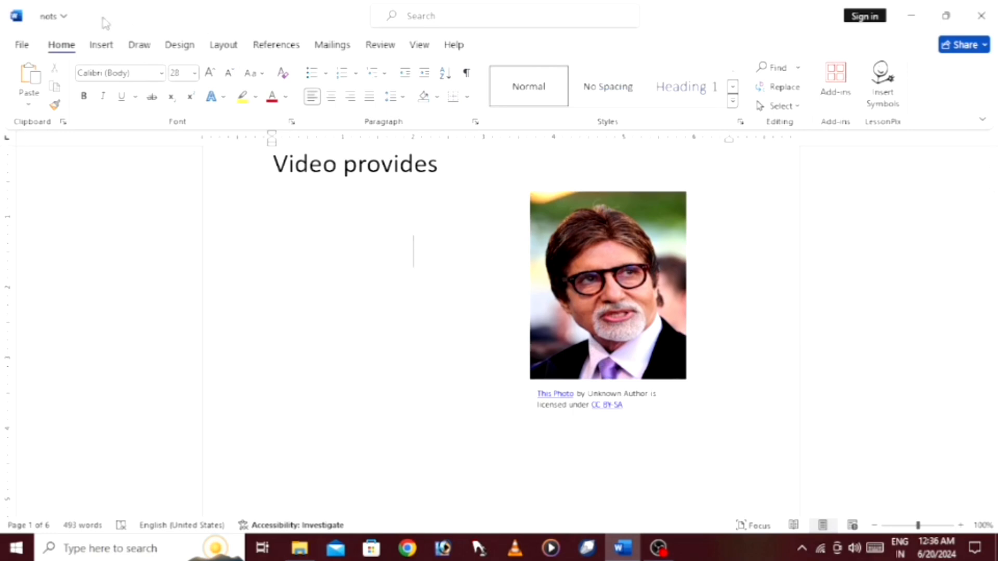
click(101, 43)
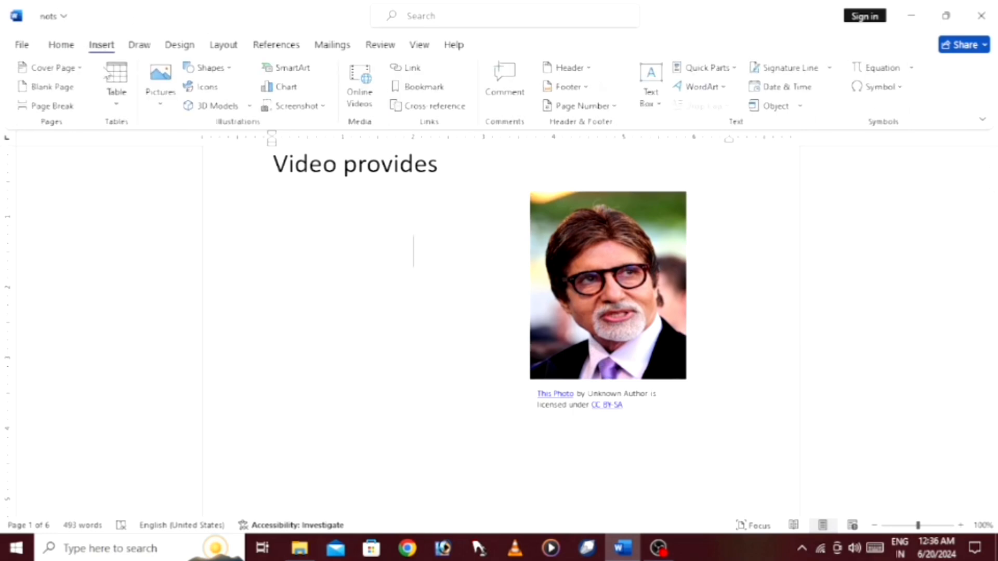
click(118, 104)
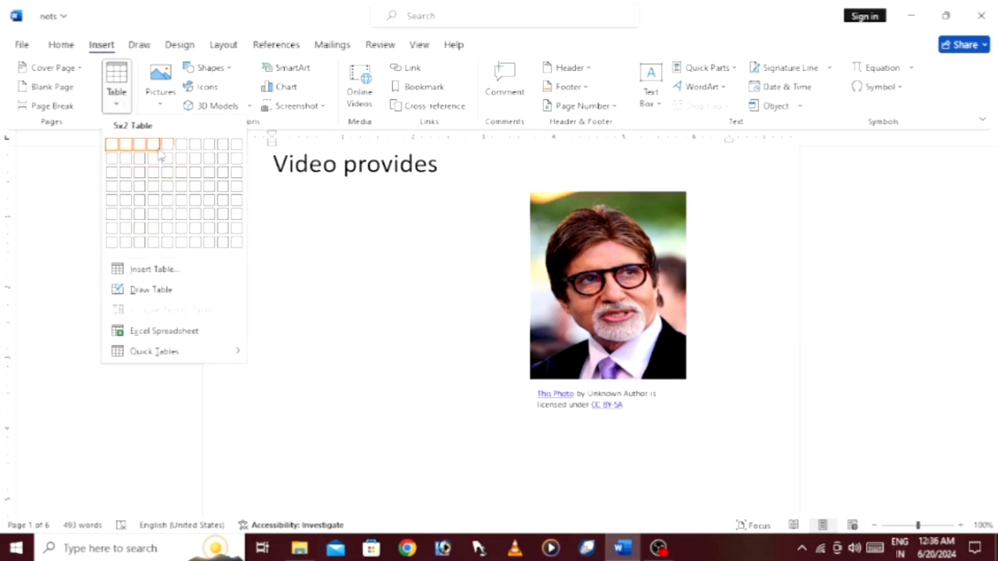
click(159, 97)
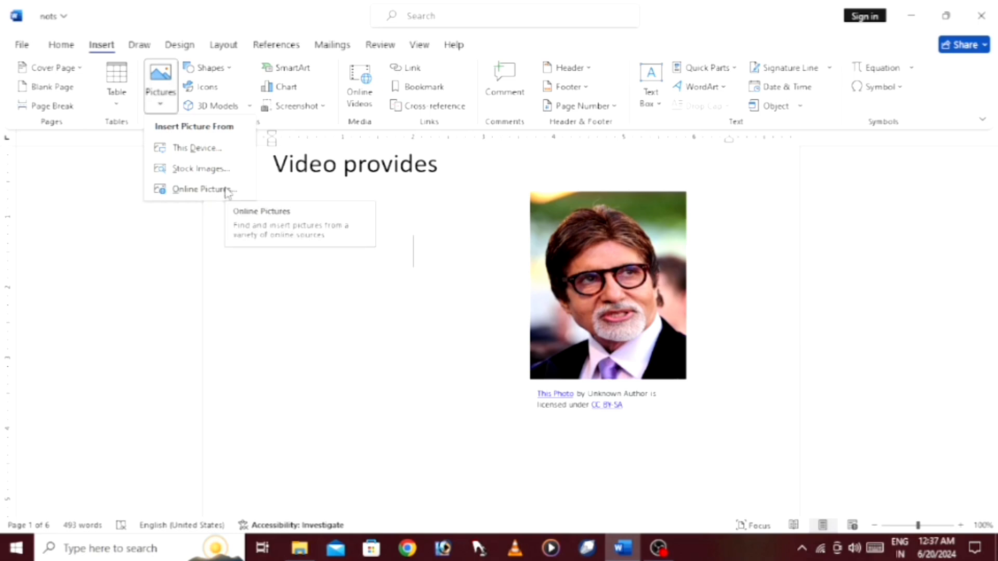
click(473, 230)
- Cut the online portrait and its caption out of the page
click(546, 196)
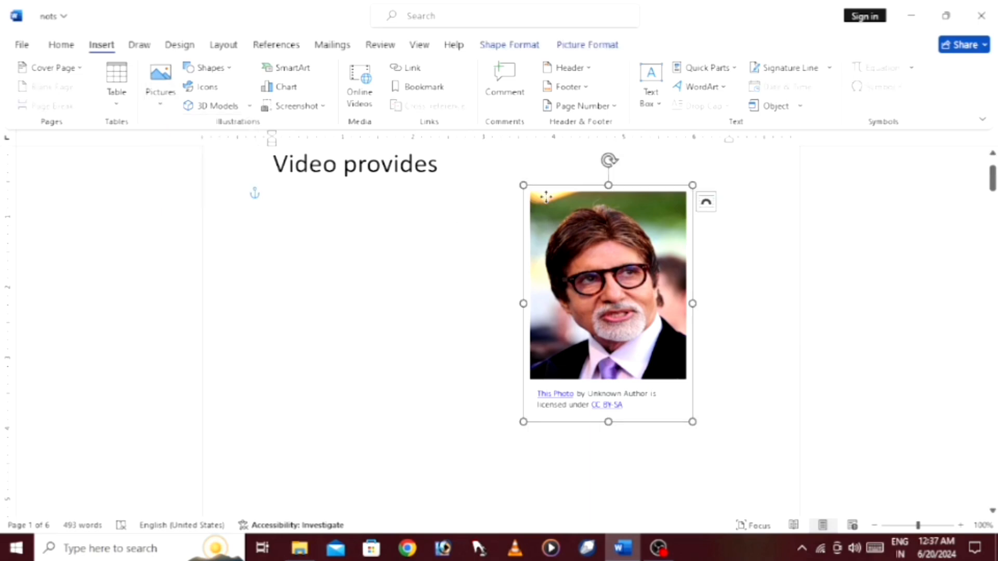
right_click(546, 197)
click(617, 211)
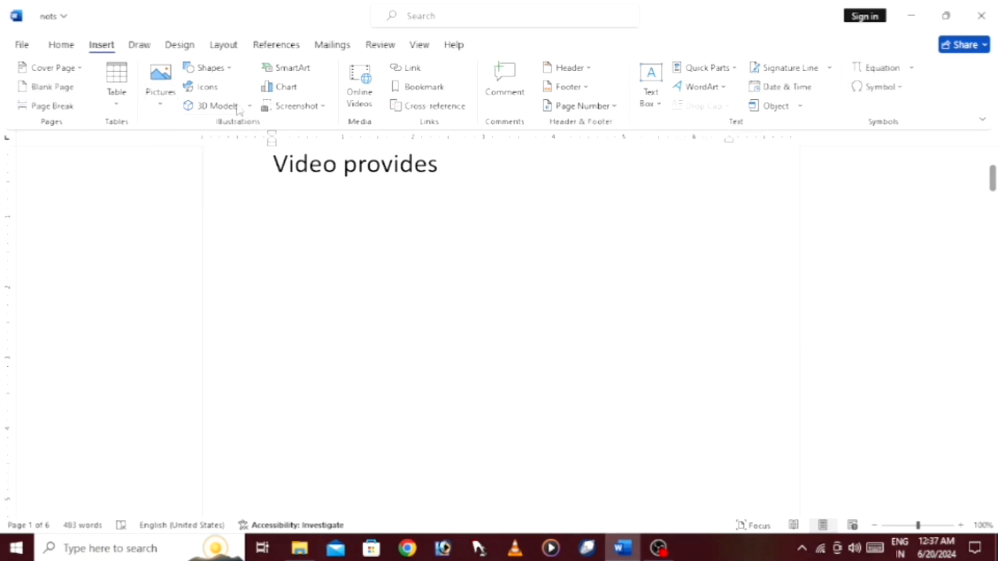
- Draw a rounded rectangle about 1.72" high and 1.66" wide at the page's right edge, beside "Video provides"
click(227, 72)
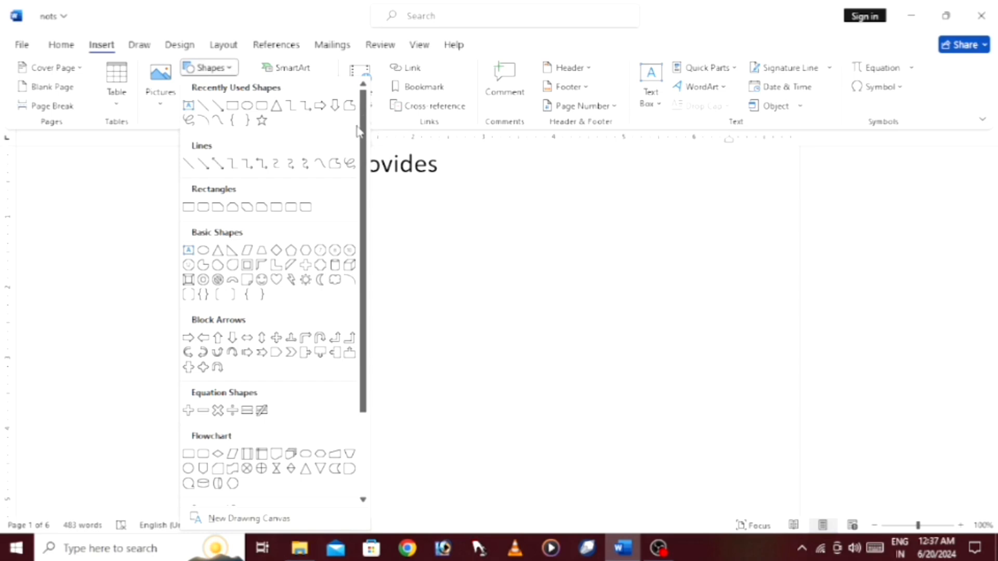
drag(363, 132, 367, 236)
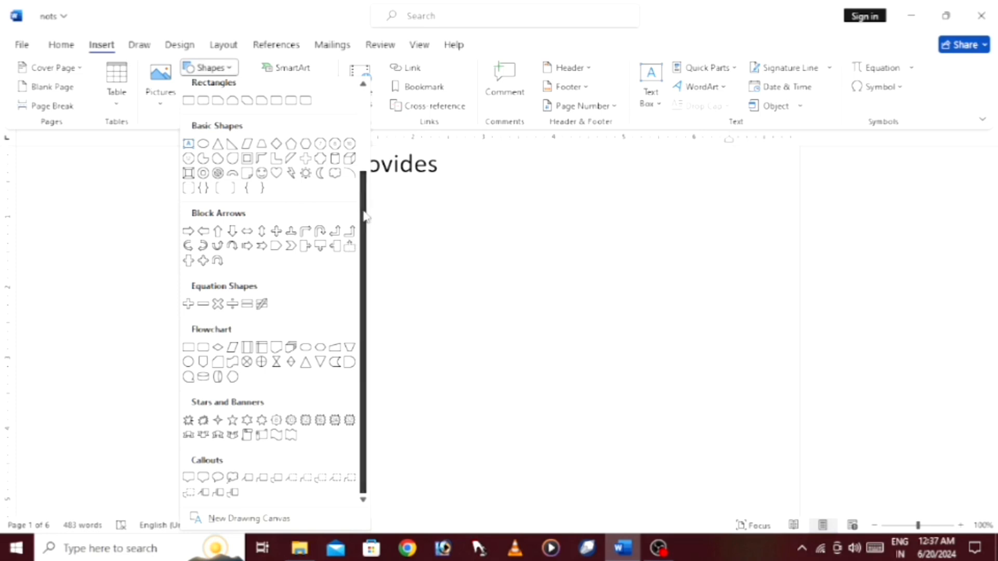
drag(364, 213, 357, 113)
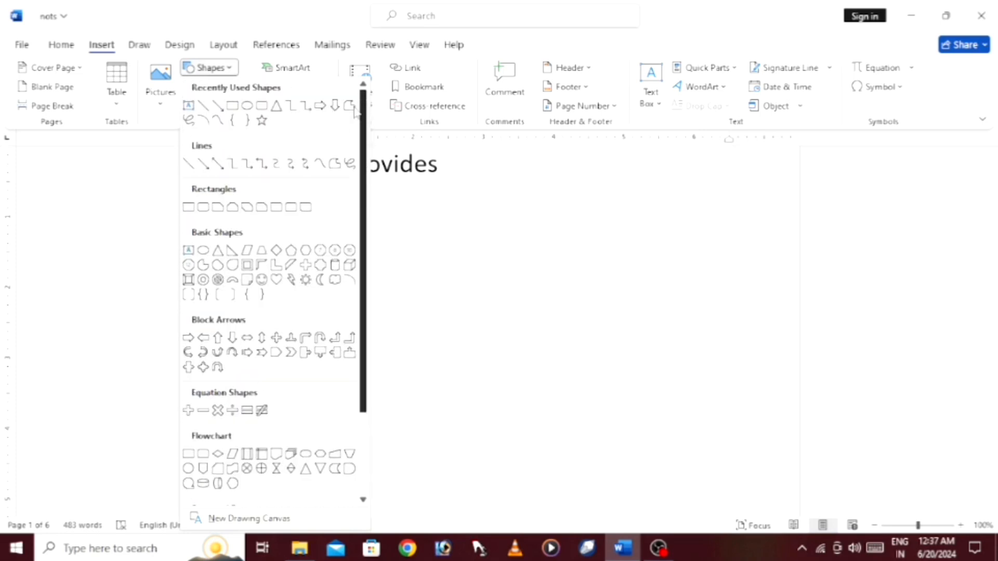
click(261, 106)
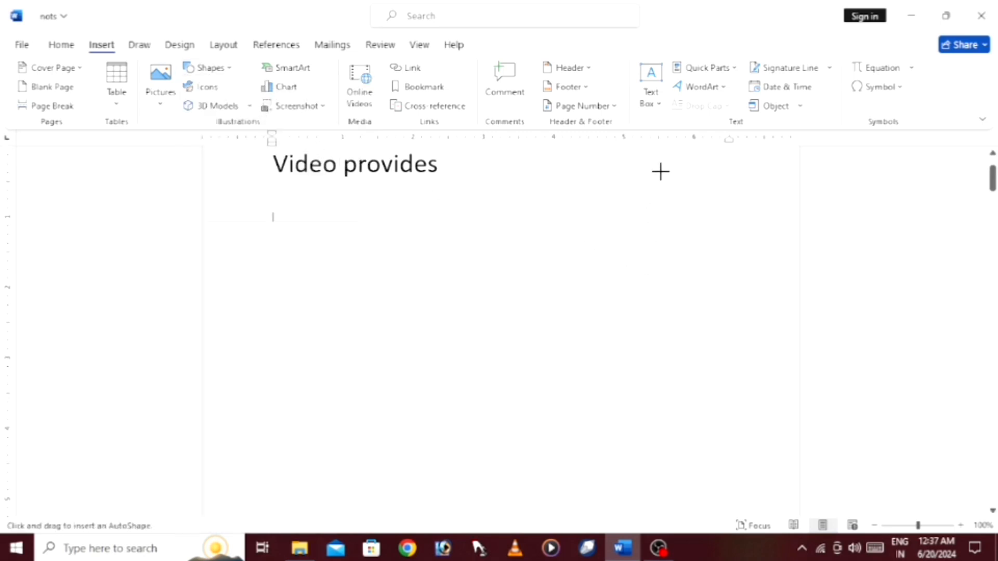
drag(659, 172, 777, 294)
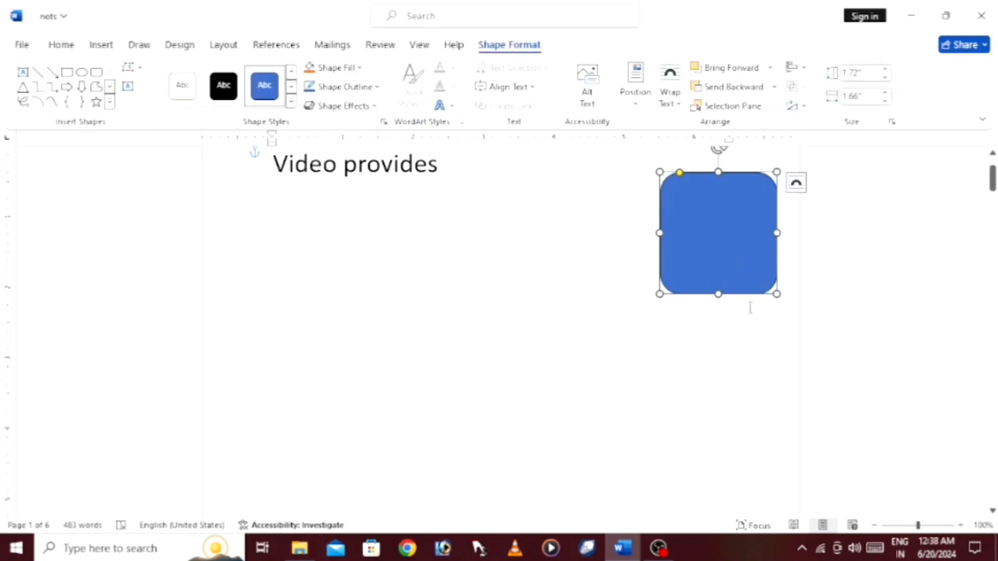
click(630, 331)
- Fill the rounded rectangle with the picture file "images" from the Desktop
click(725, 249)
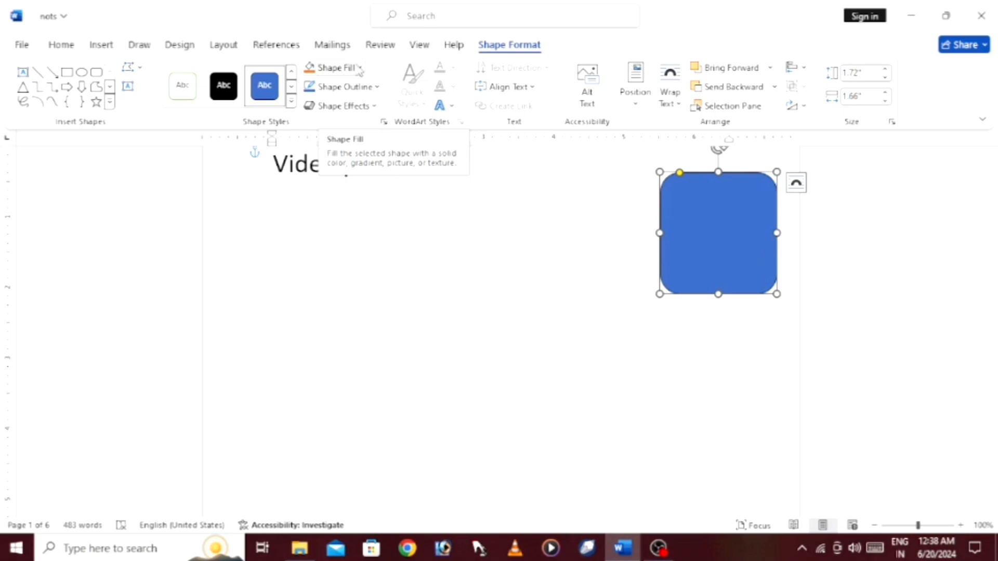
click(359, 68)
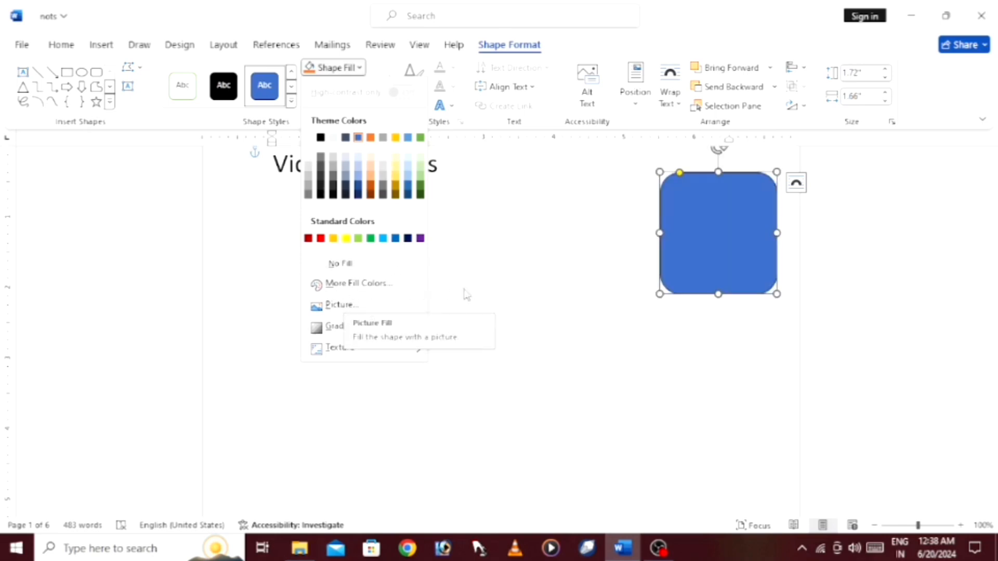
click(372, 309)
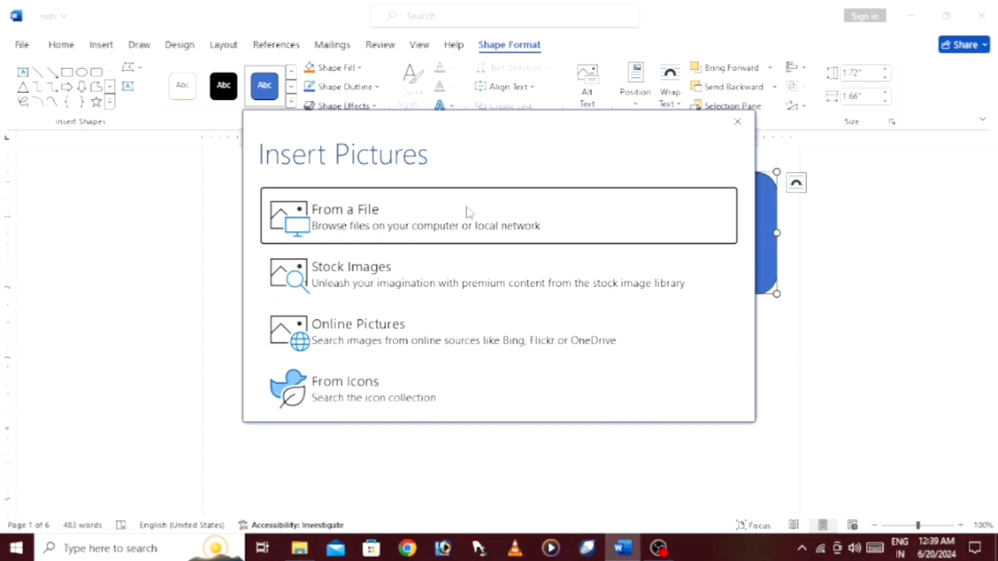
click(385, 220)
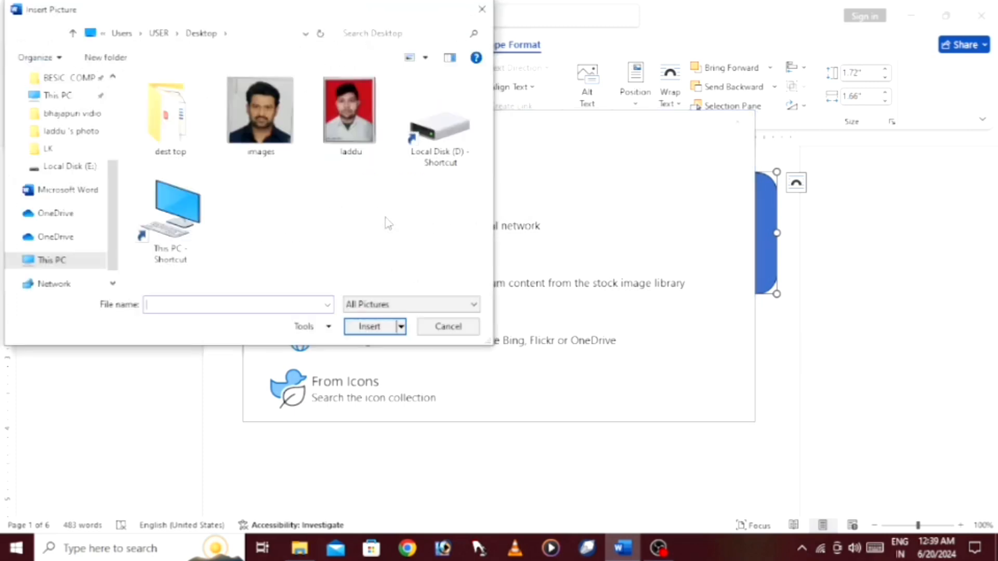
click(277, 121)
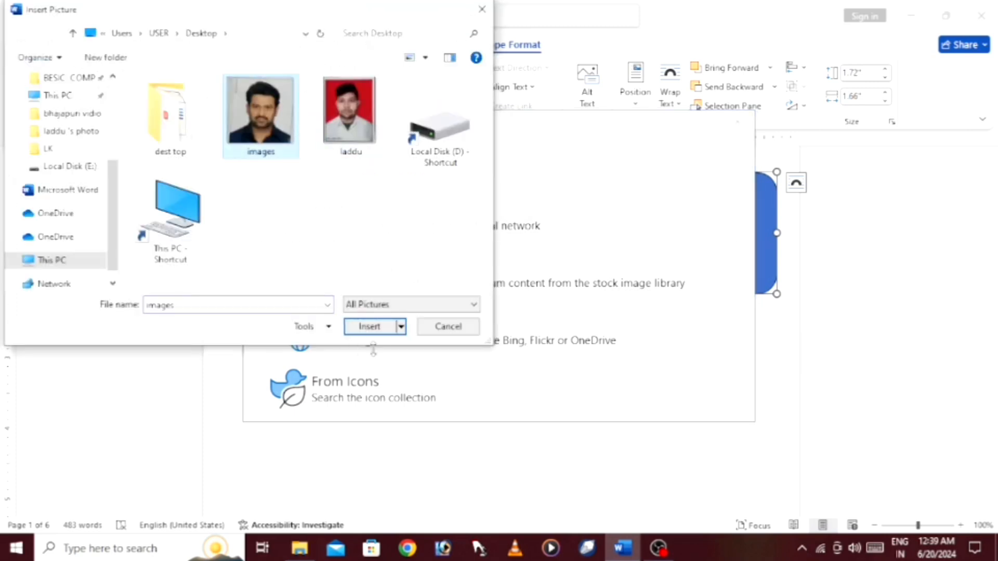
click(372, 327)
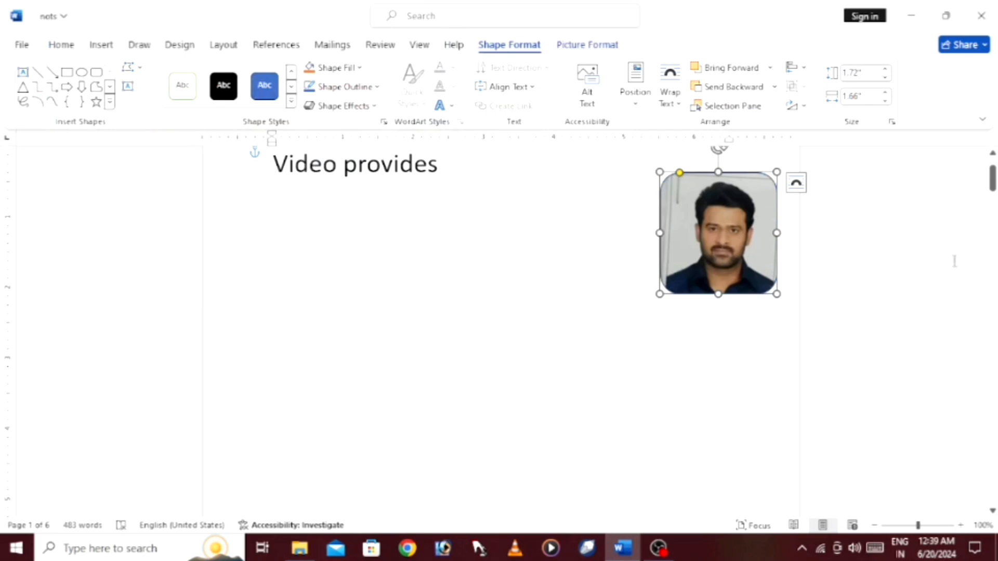
click(507, 272)
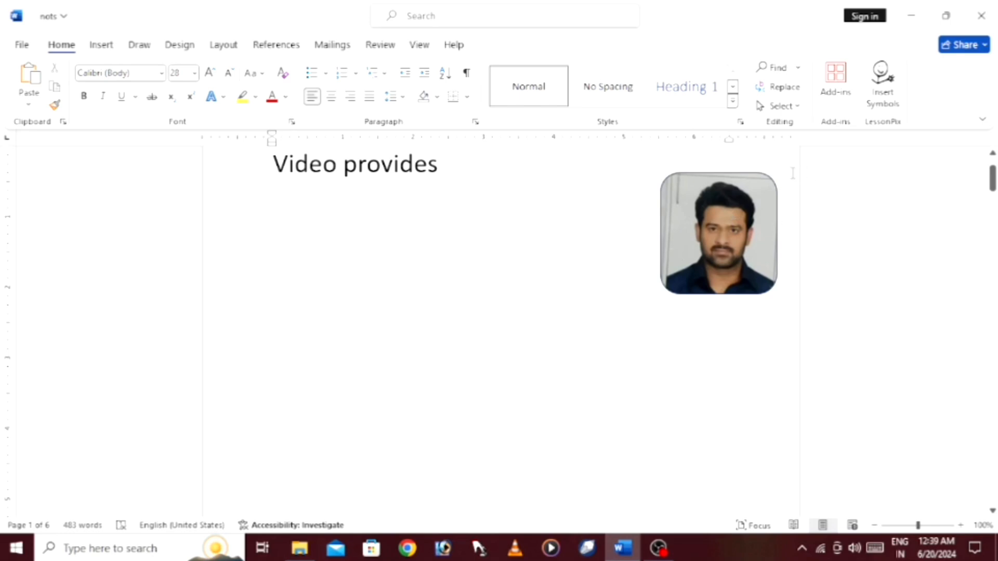
click(750, 216)
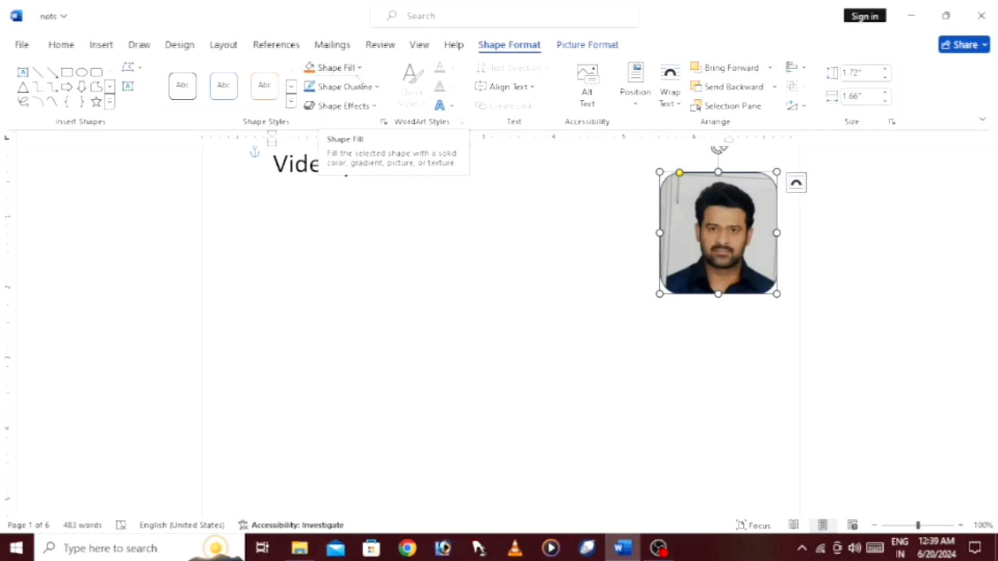
click(360, 68)
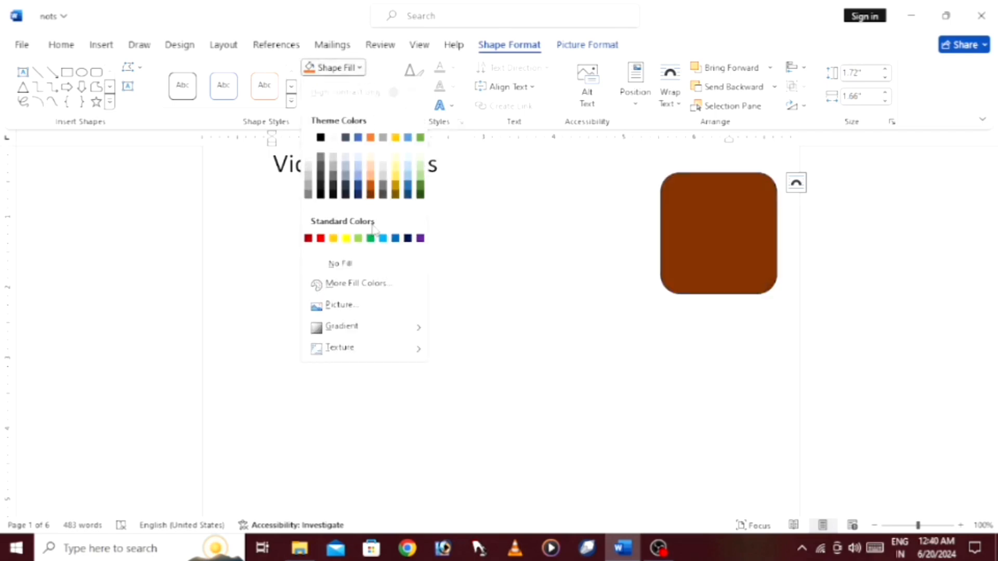
click(561, 253)
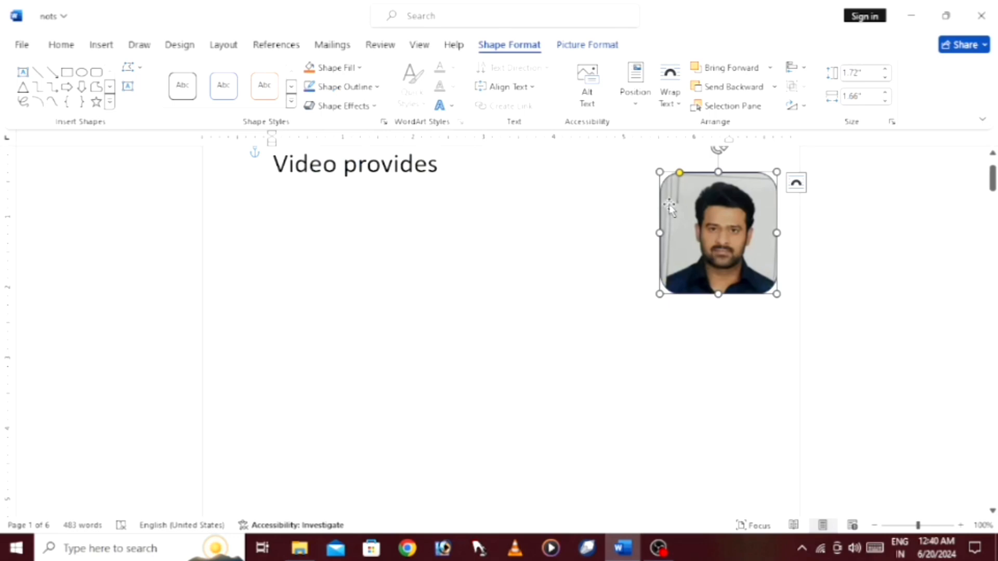
- Cut the picture-filled rounded rectangle out of the page
right_click(708, 177)
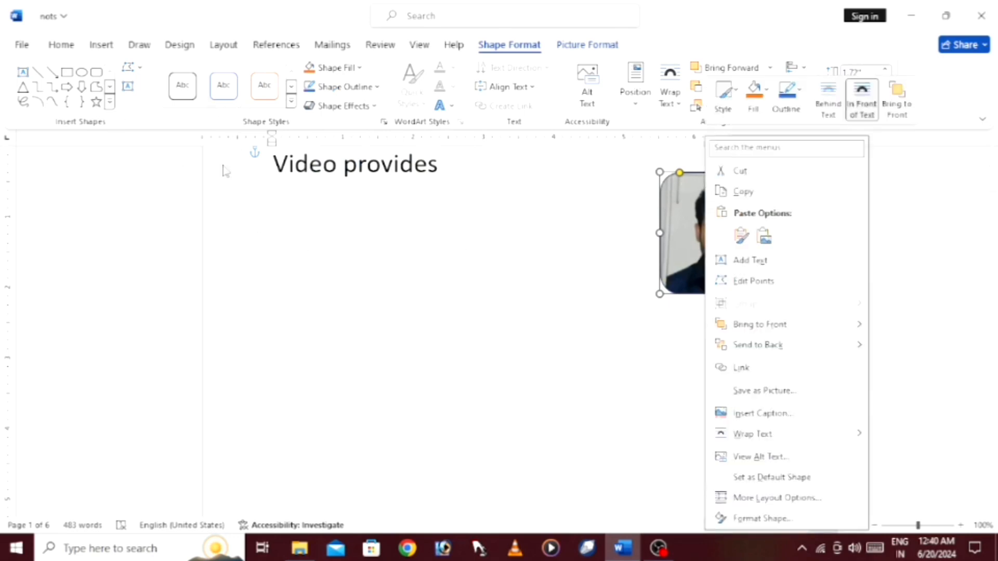
click(673, 231)
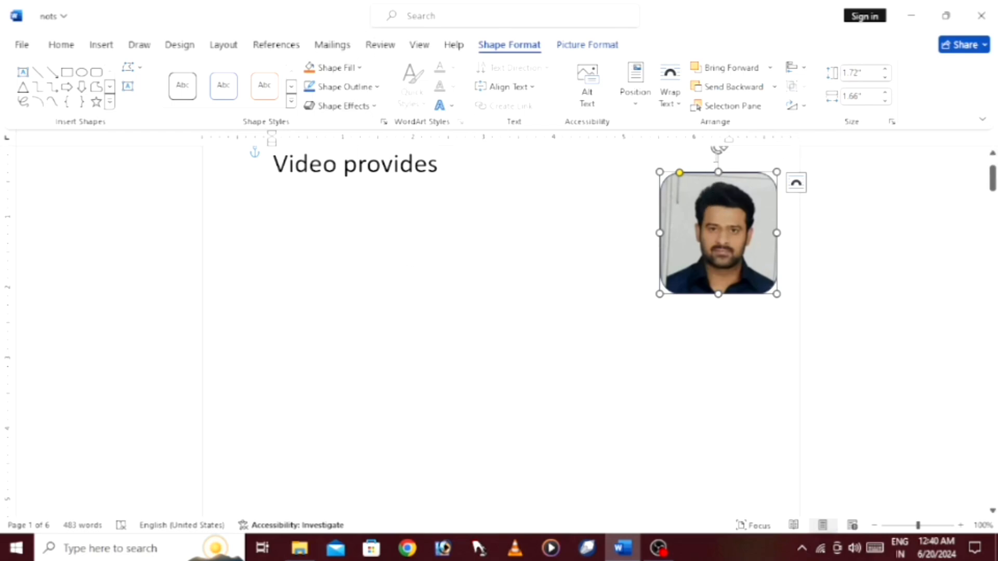
right_click(703, 182)
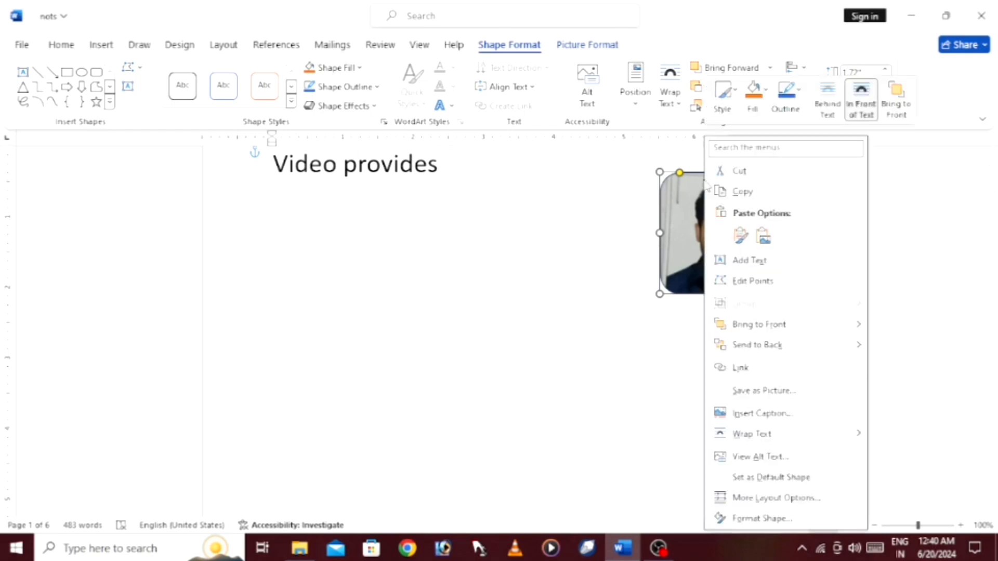
click(722, 171)
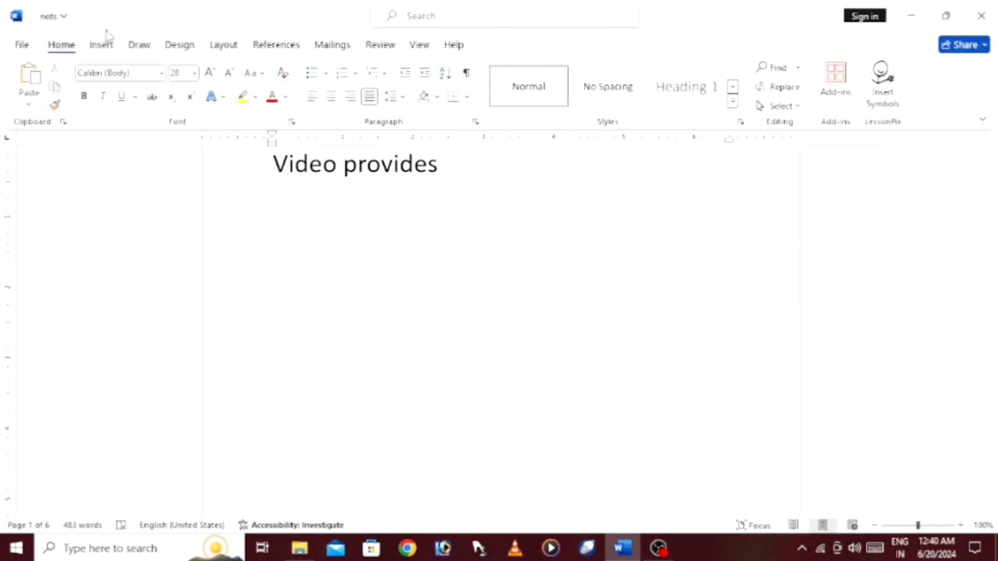
- Search the stock icons for "computer" and insert the desktop monitor with tower icon before "Video provides"
click(98, 47)
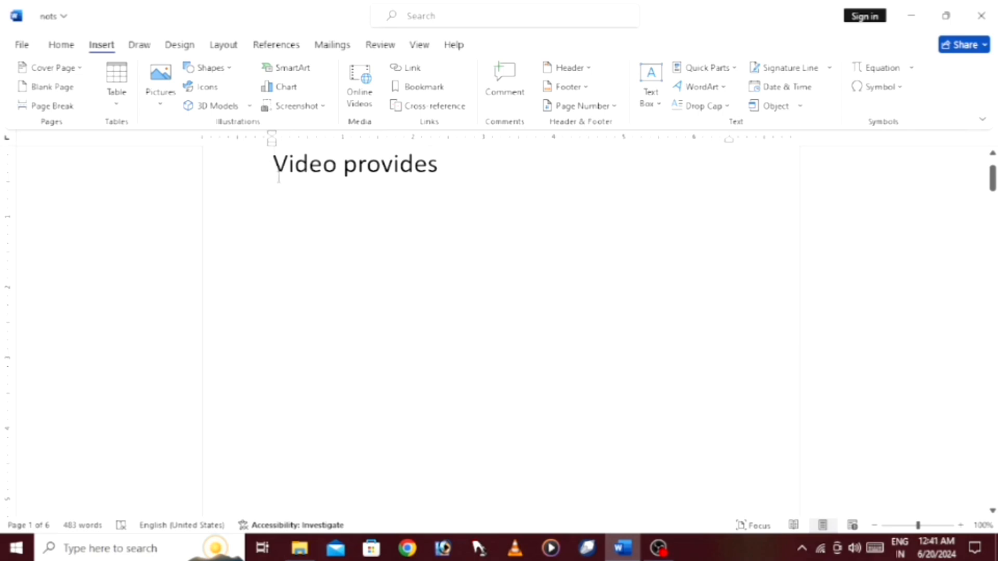
click(201, 87)
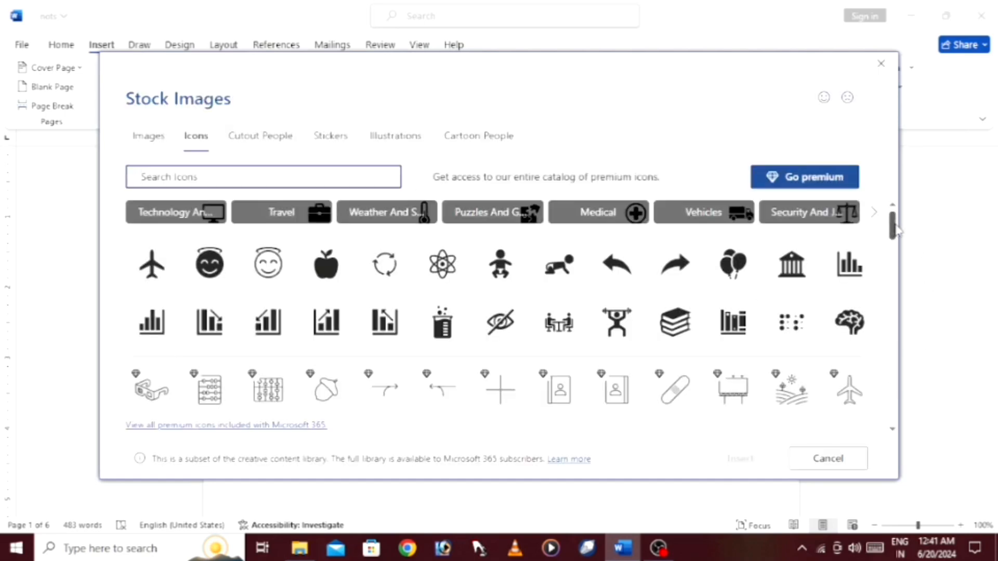
drag(894, 228, 832, 150)
mouse_move(891, 225)
mouse_down()
mouse_move(882, 264)
mouse_move(889, 223)
mouse_up()
mouse_move(893, 224)
mouse_down()
mouse_move(893, 245)
mouse_move(893, 226)
mouse_up()
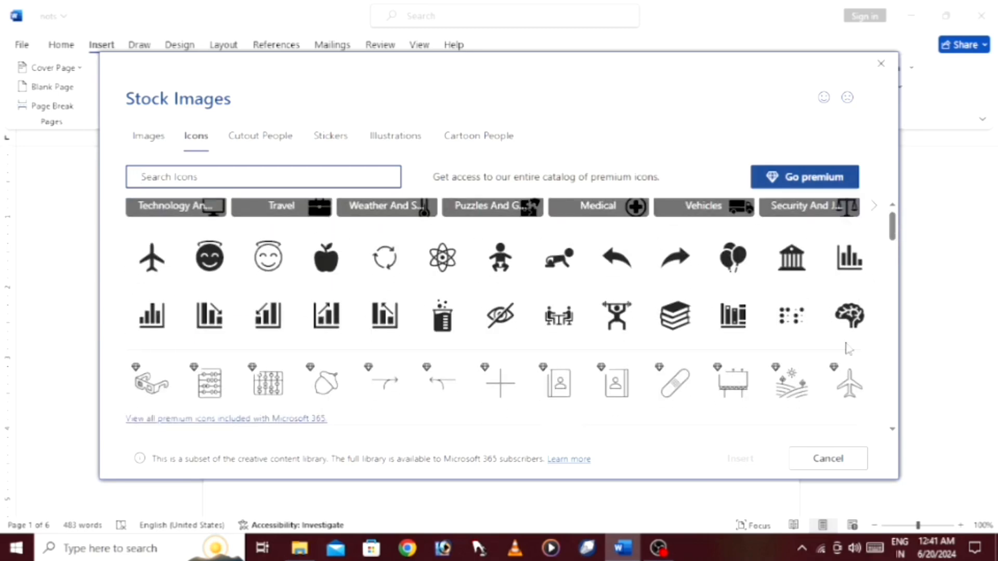
drag(894, 228, 893, 225)
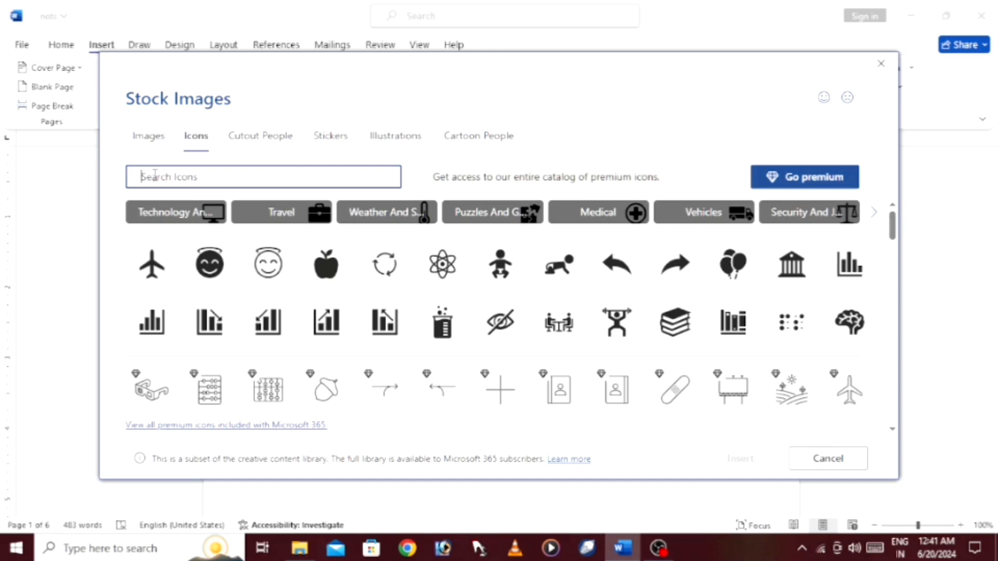
text(computer)
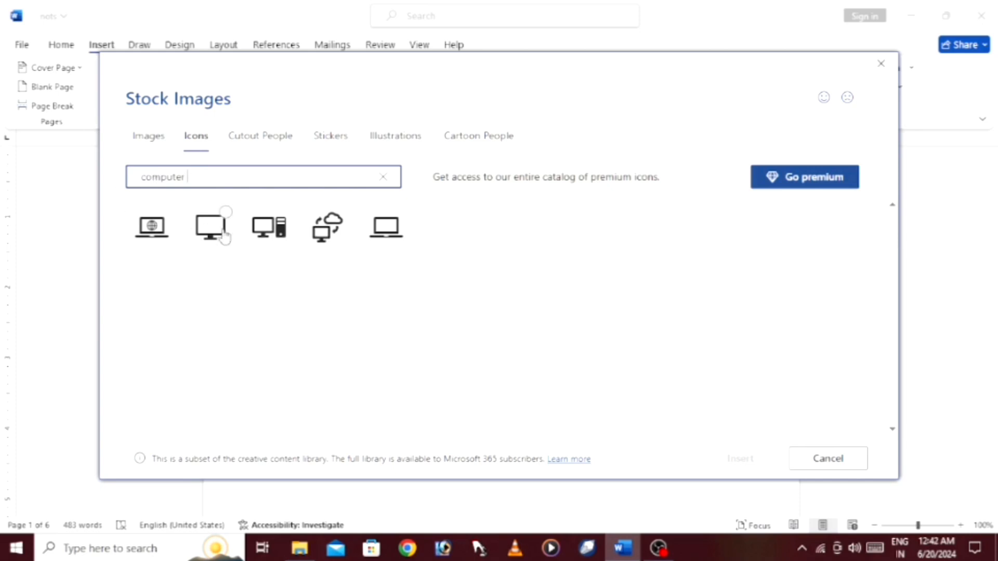
click(273, 238)
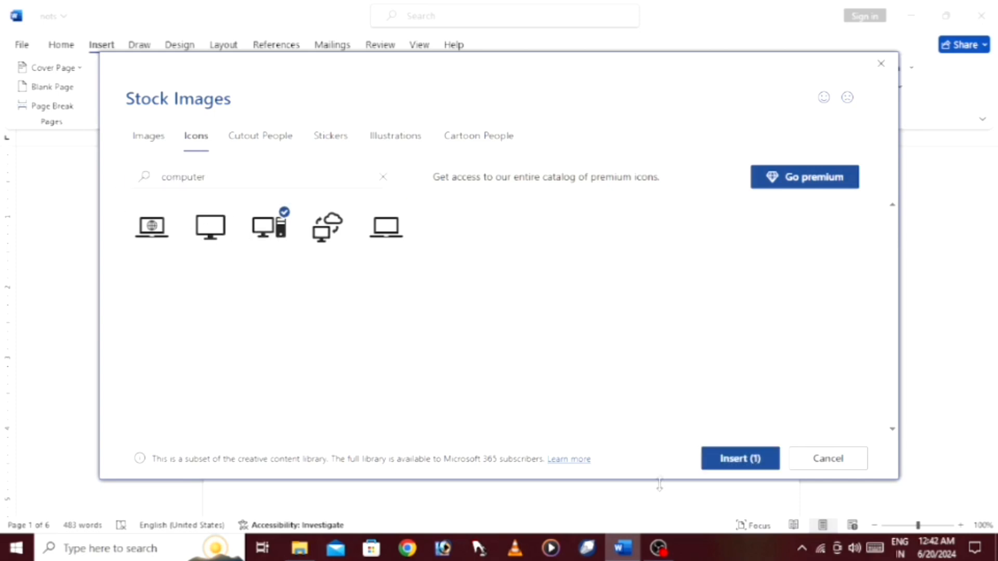
click(748, 457)
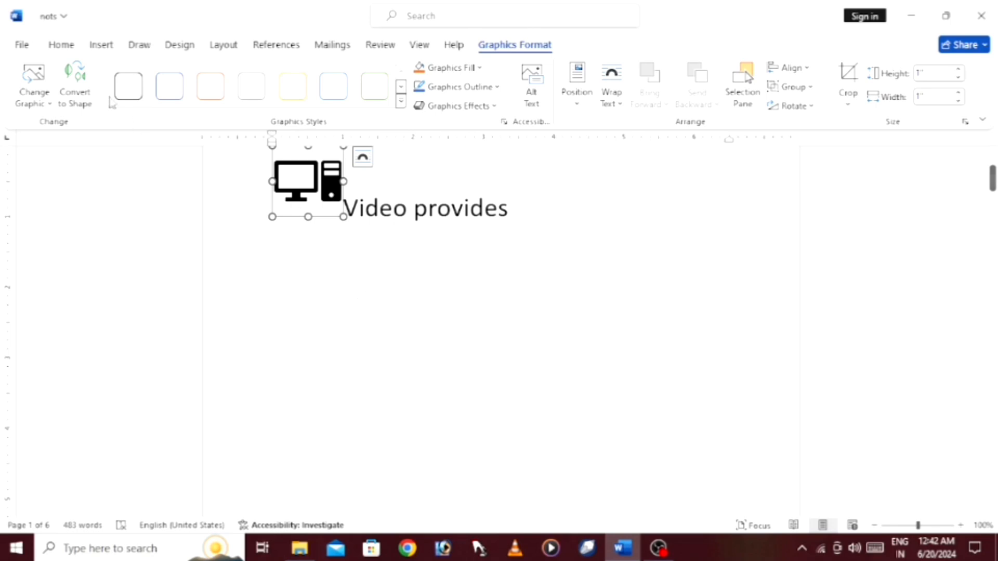
click(105, 45)
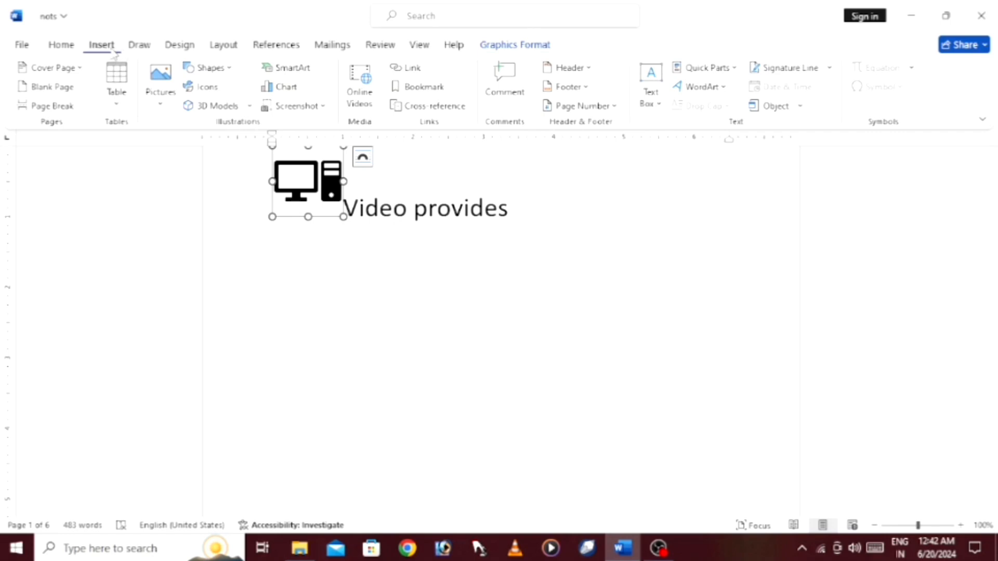
click(218, 88)
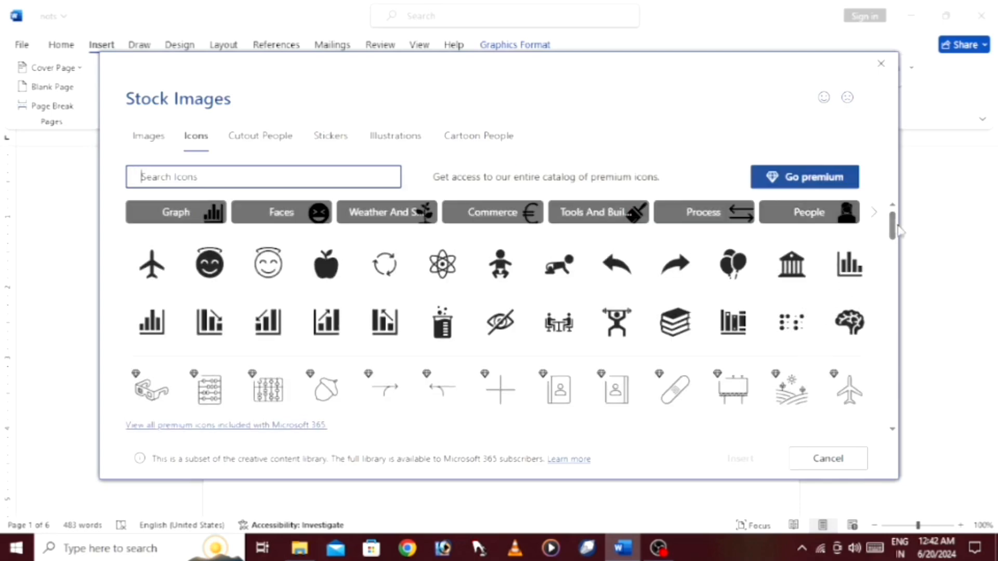
drag(892, 224, 895, 266)
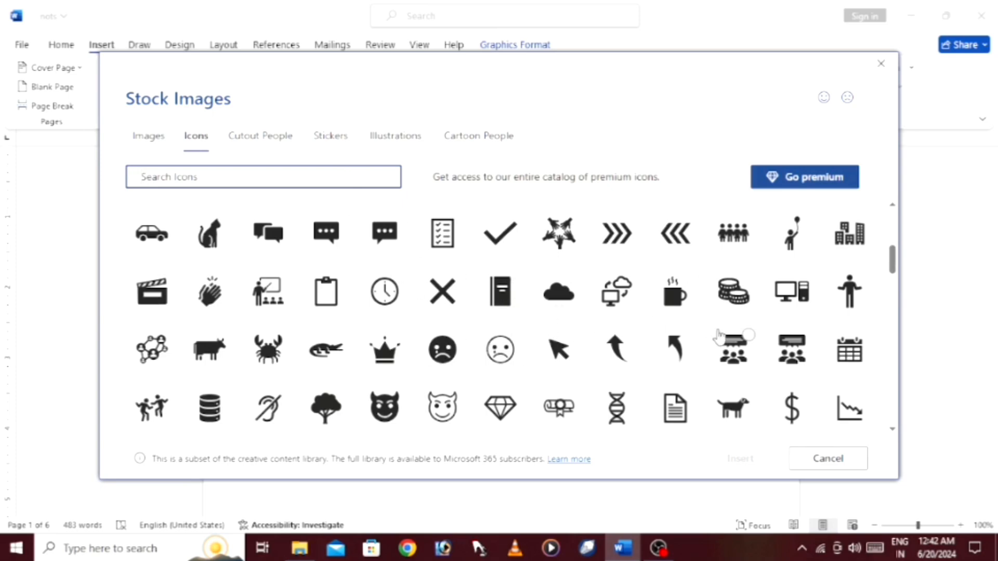
drag(895, 258, 883, 364)
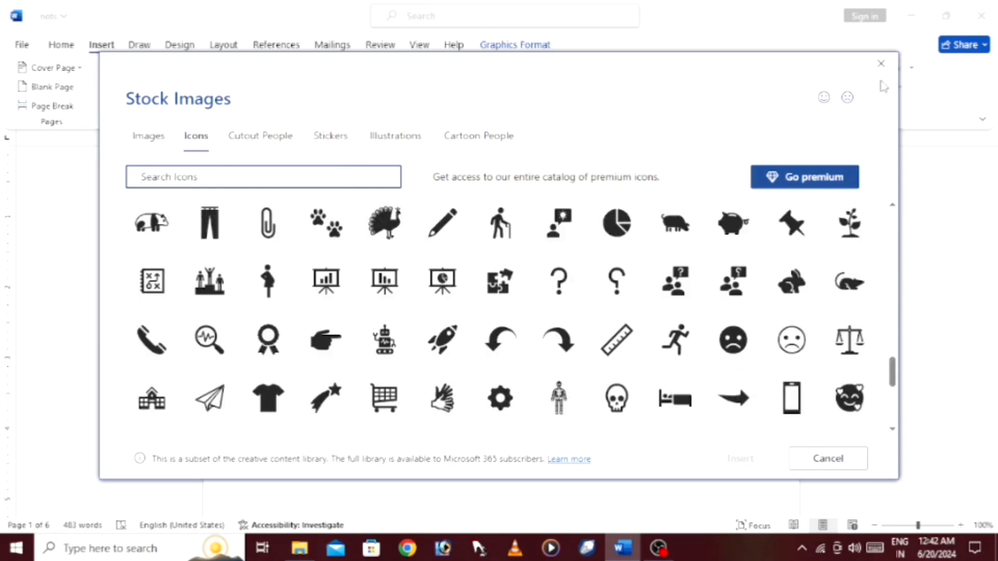
click(881, 63)
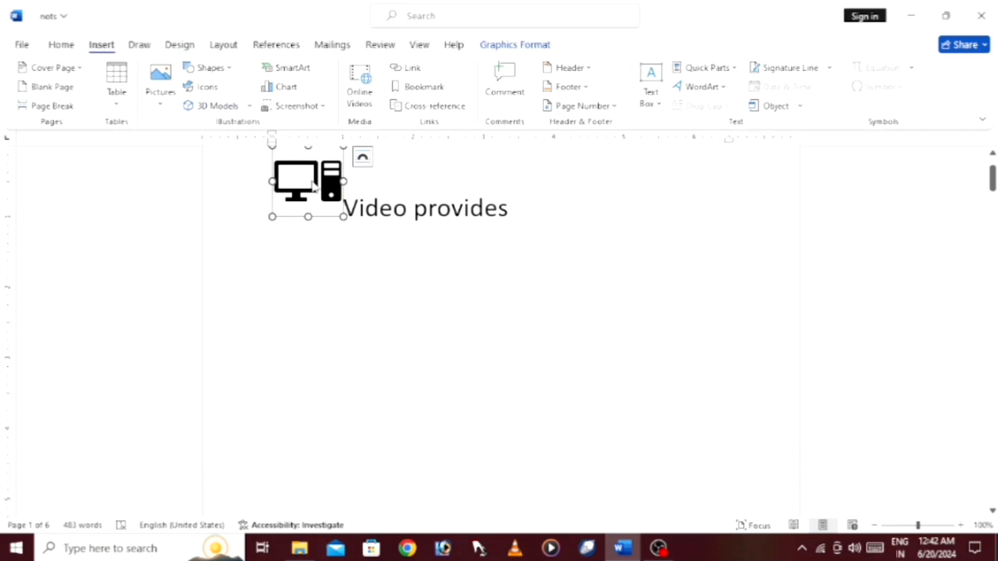
- Cut the computer icon and insert the stock icon of a presentation board with a rising bar chart in its place
right_click(313, 180)
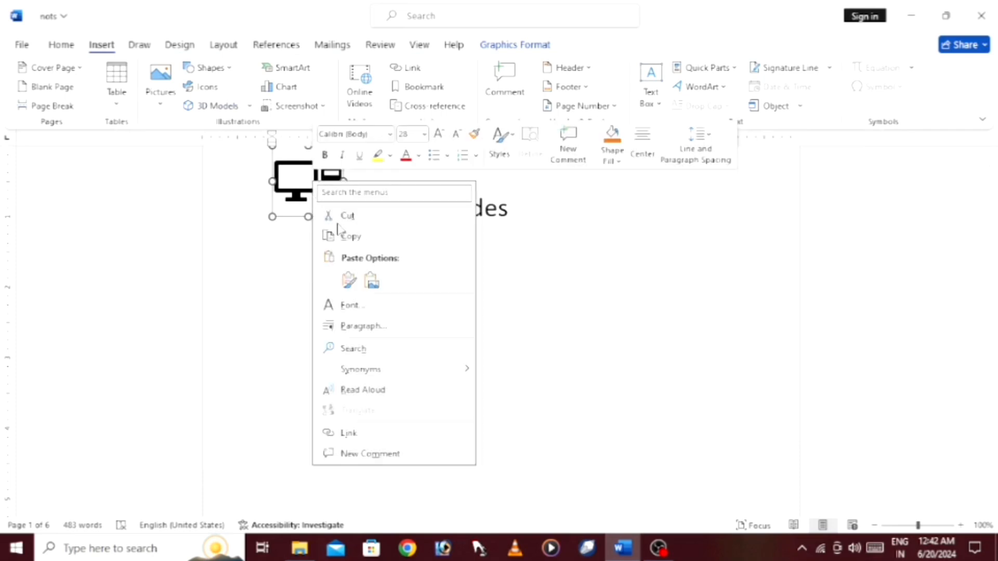
click(337, 220)
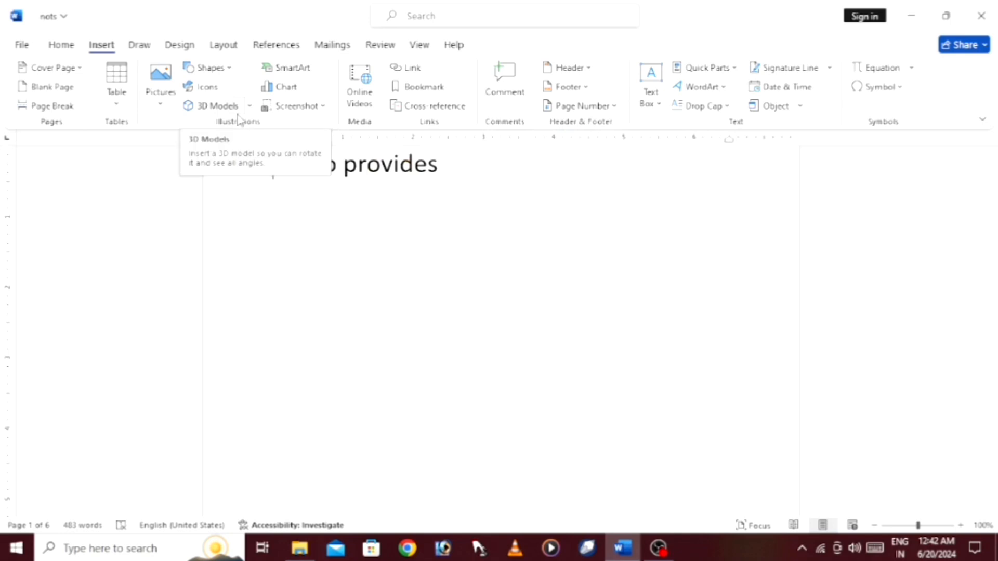
click(208, 88)
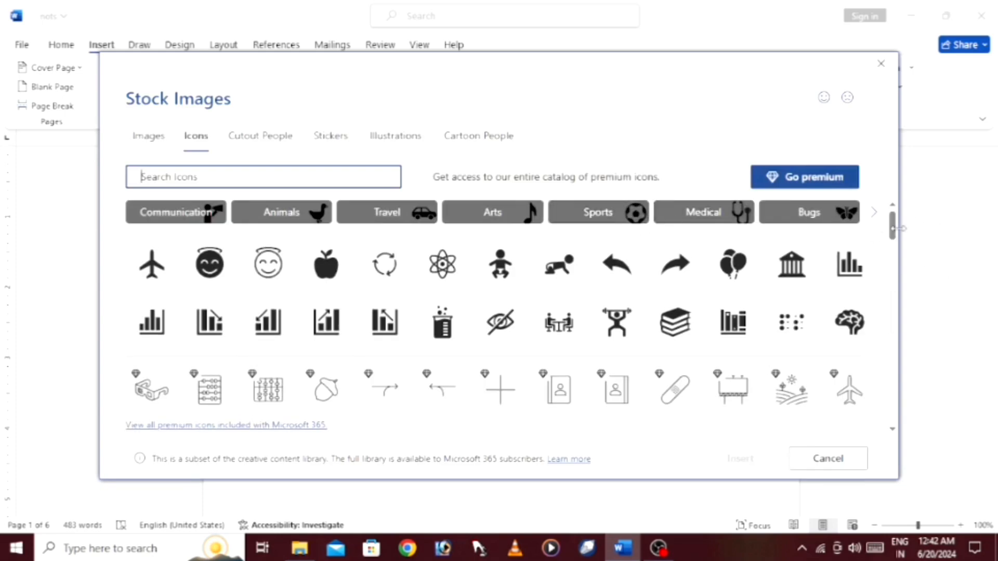
drag(893, 237, 869, 367)
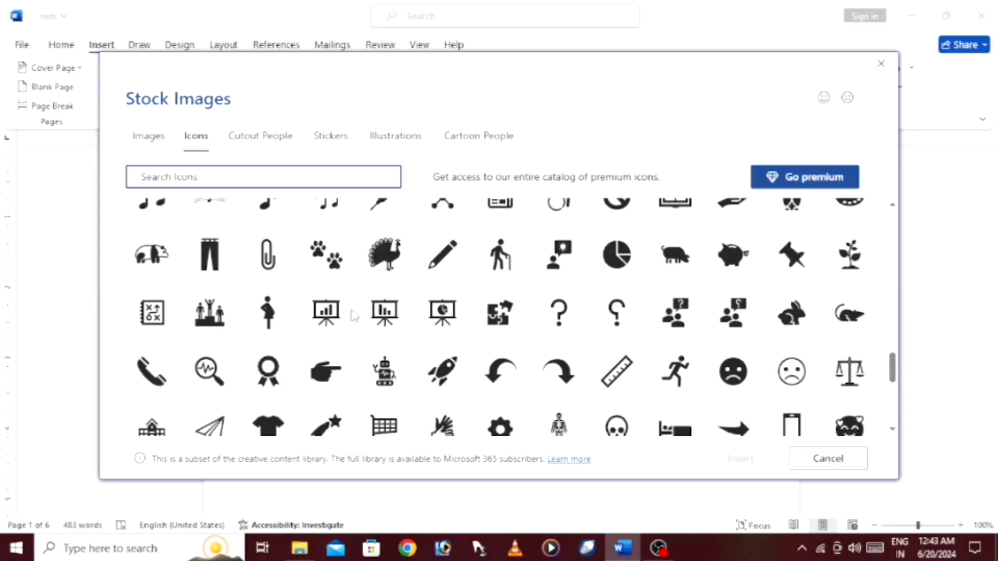
click(334, 330)
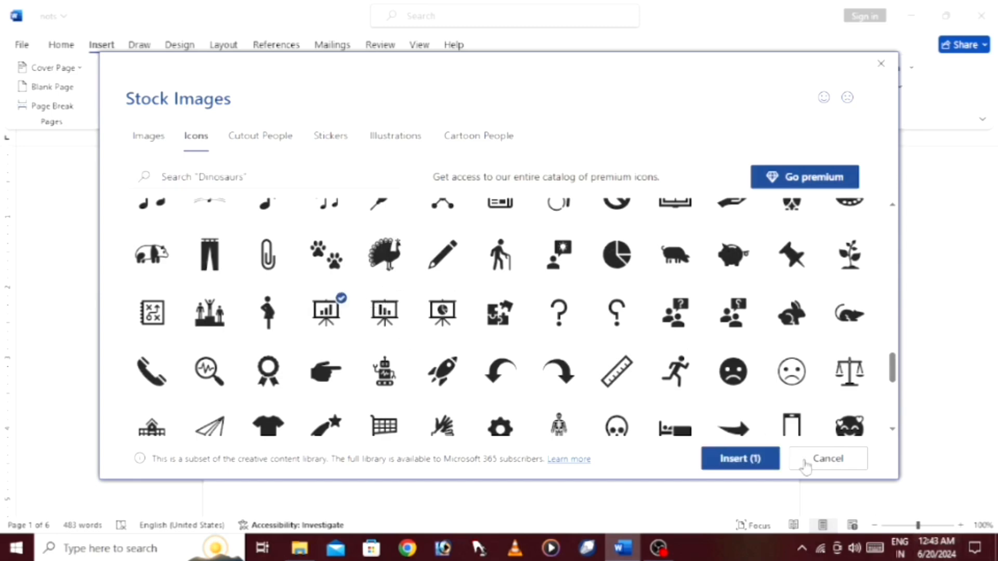
click(754, 459)
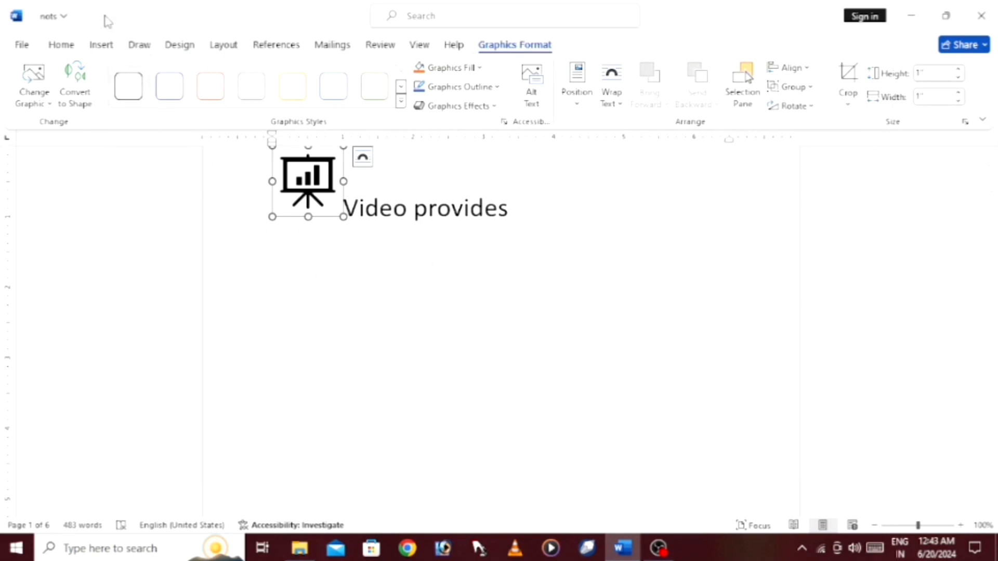
- Cut the presentation board icon out of the page
click(112, 47)
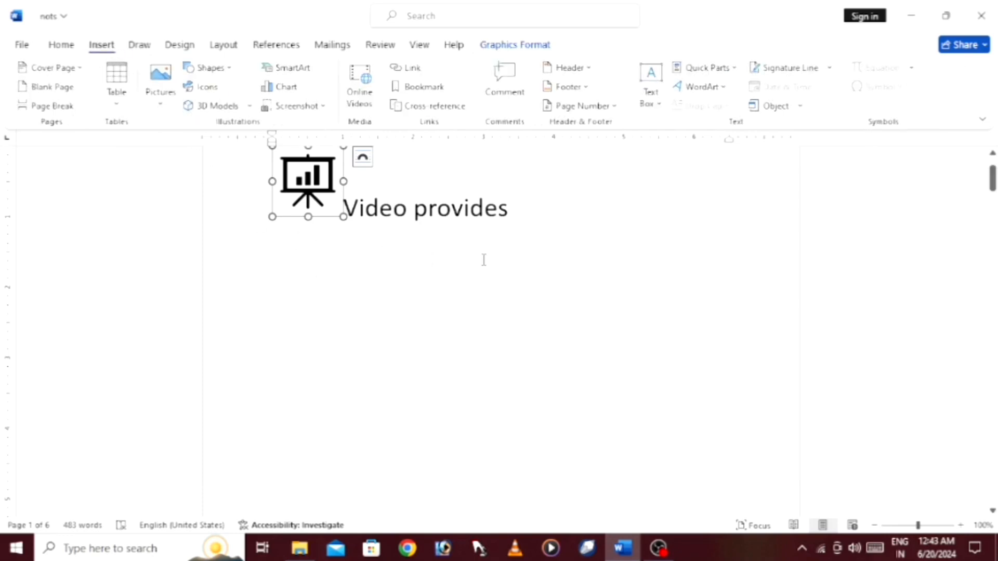
right_click(325, 163)
click(392, 198)
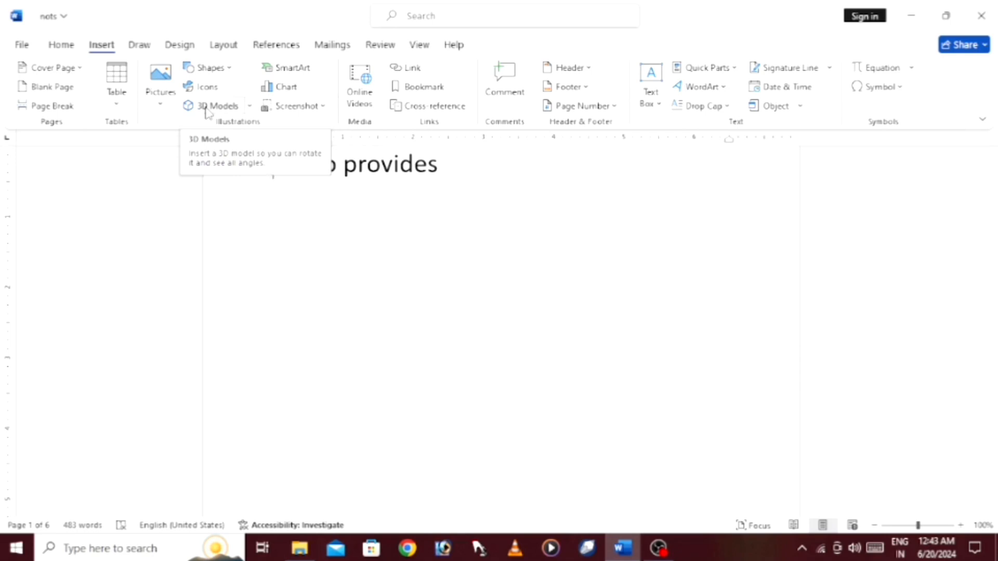
- Look through the Anatomy category of the online 3D models and return to the category overview
click(207, 109)
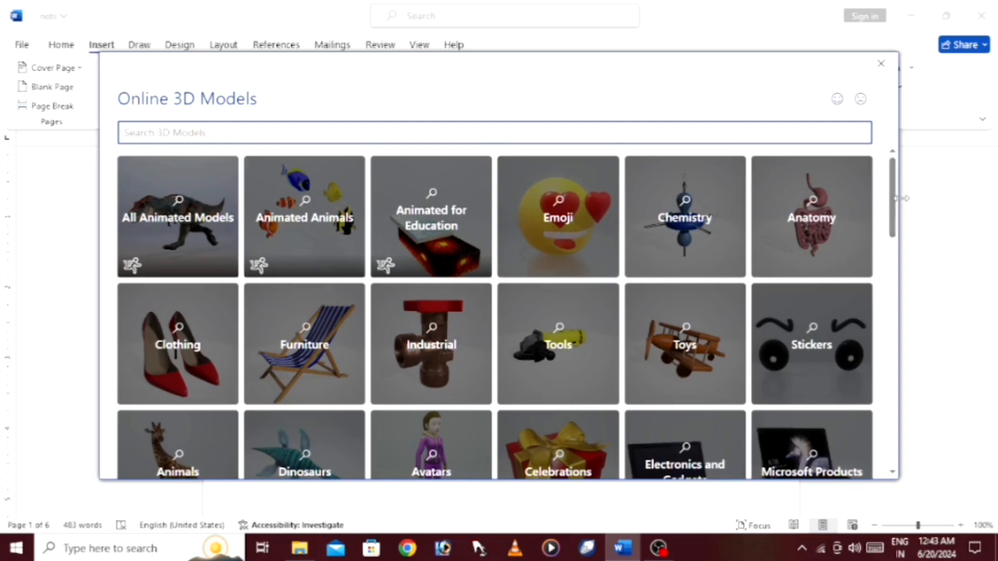
scroll(892, 208, down, 1)
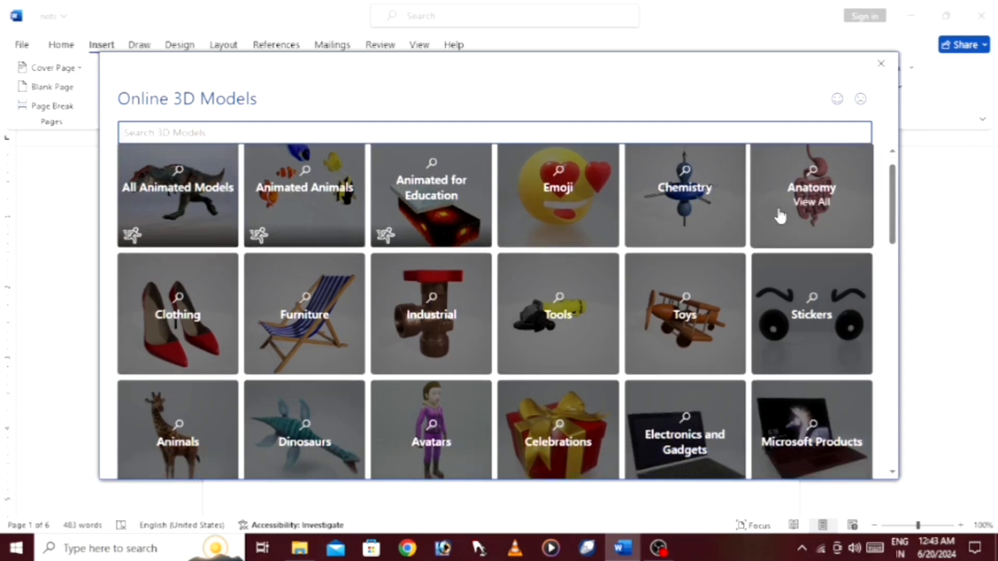
click(802, 217)
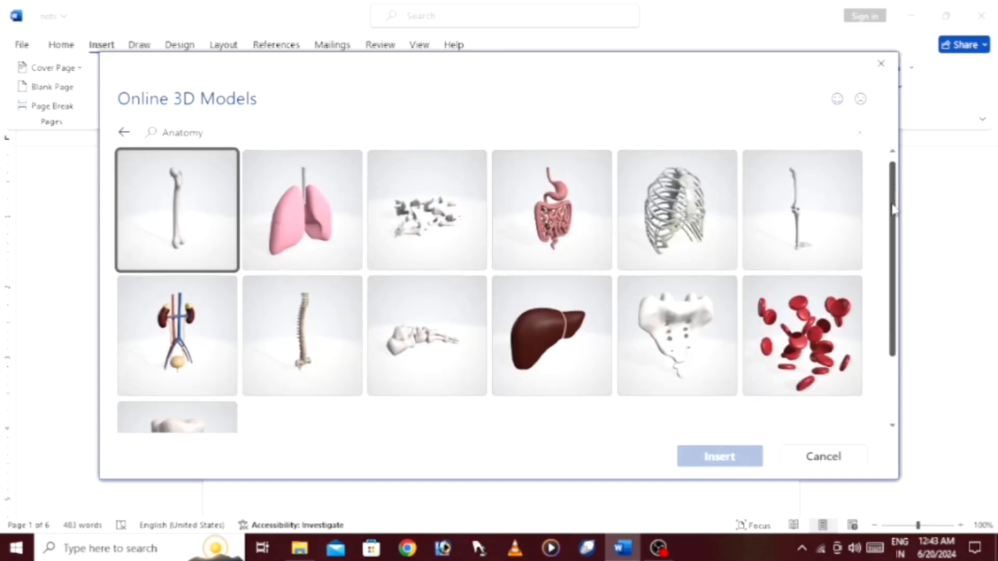
drag(894, 203, 859, 263)
scroll(859, 264, up, 3)
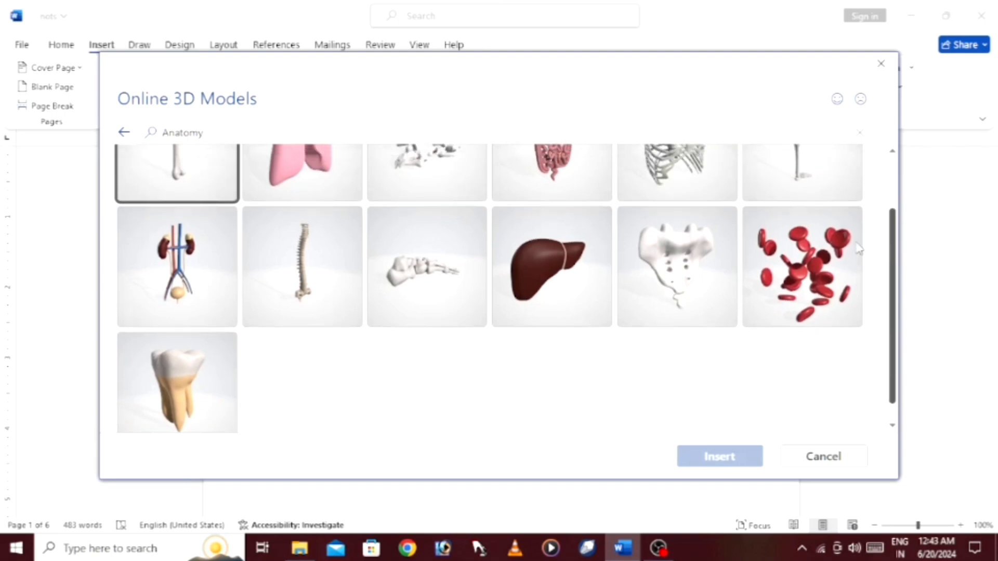
click(123, 132)
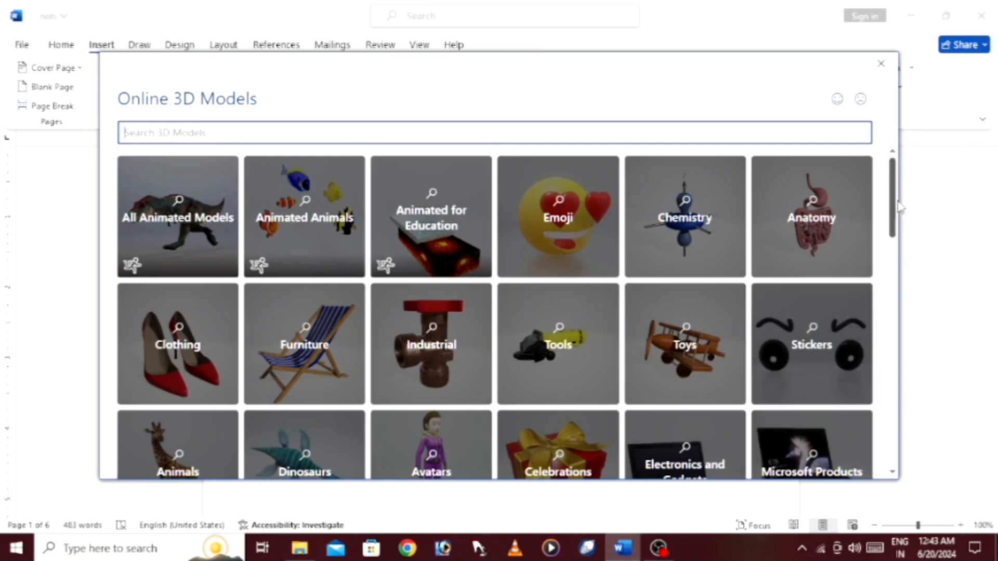
mouse_move(892, 218)
mouse_down()
mouse_move(849, 348)
mouse_move(837, 204)
mouse_up()
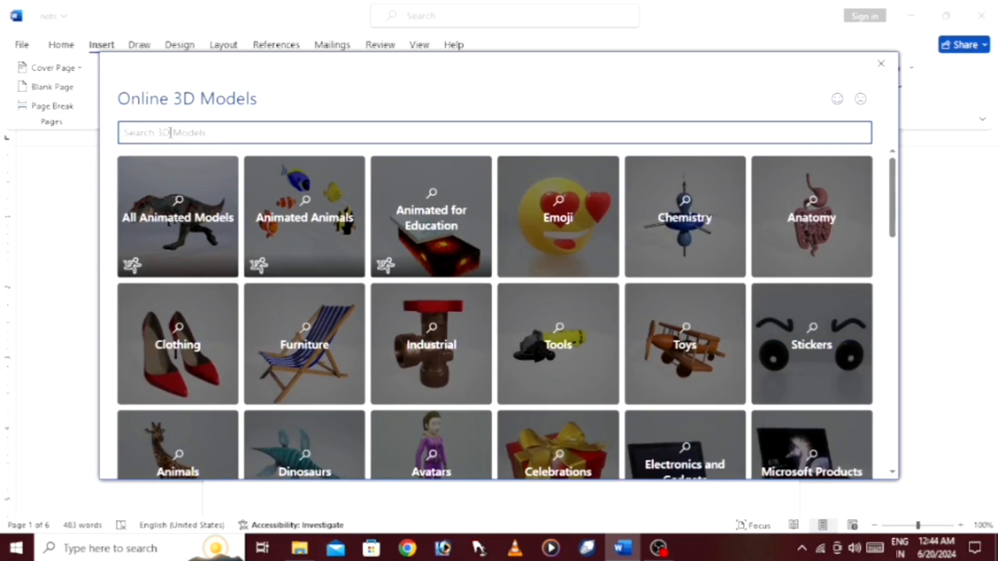
- Search the online 3D models for "computer" and insert the open laptop with the blue Windows screen
text(computer)
key(Return)
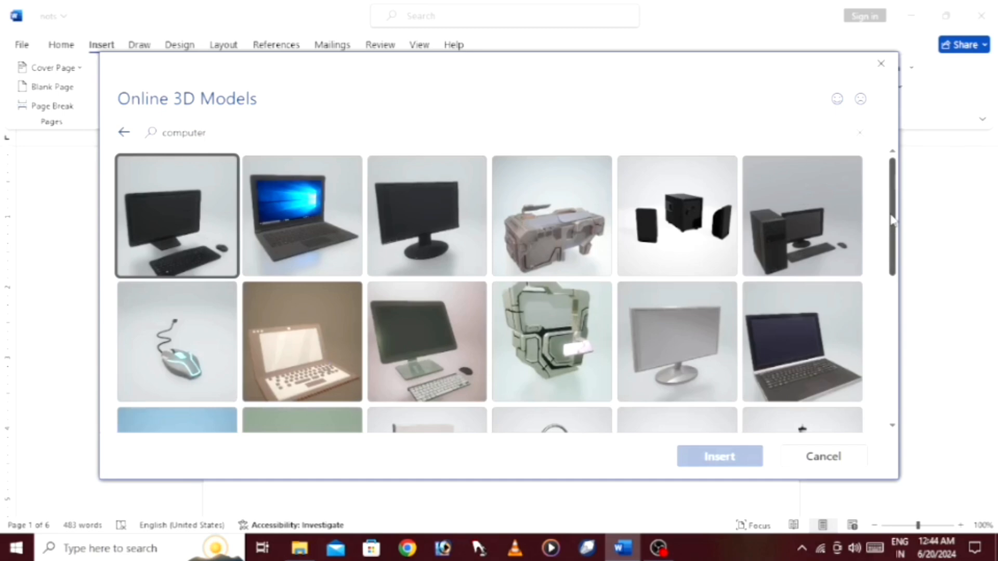
scroll(891, 220, down, 6)
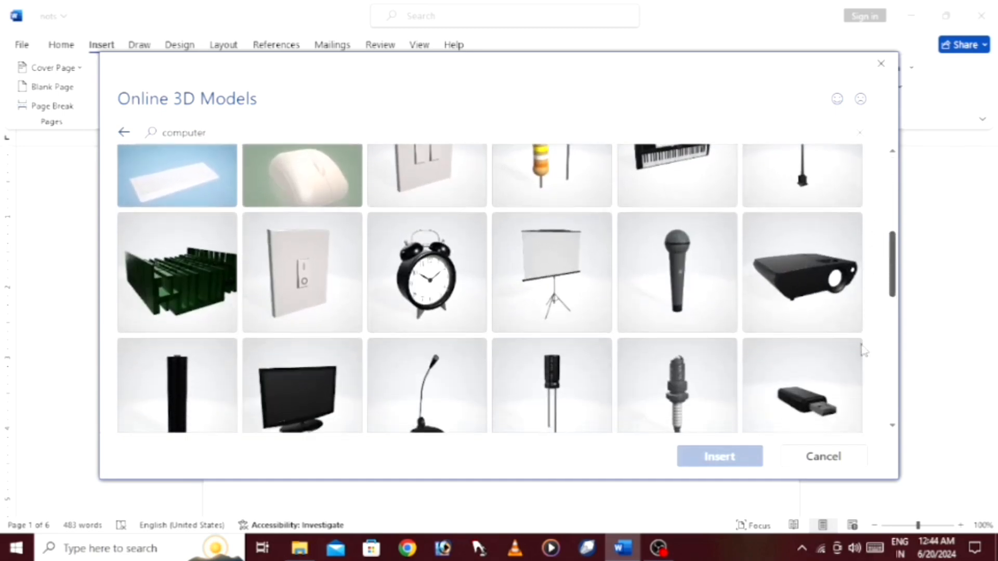
drag(860, 344, 853, 193)
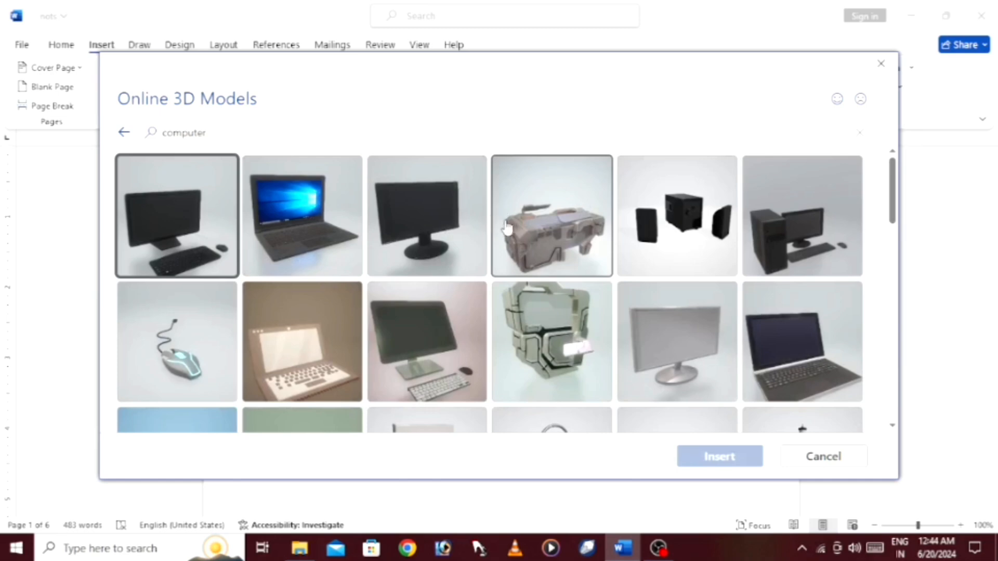
click(295, 233)
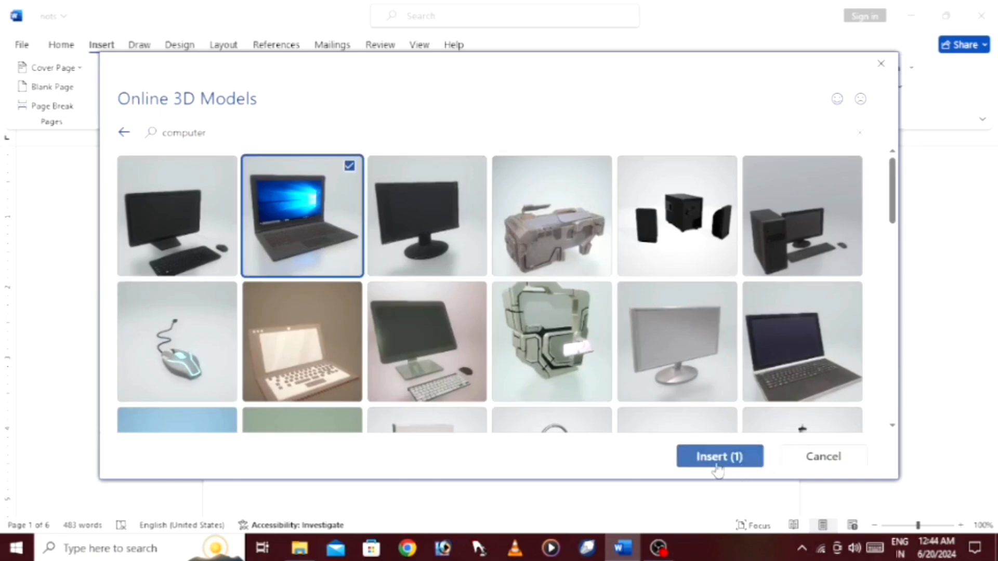
click(717, 467)
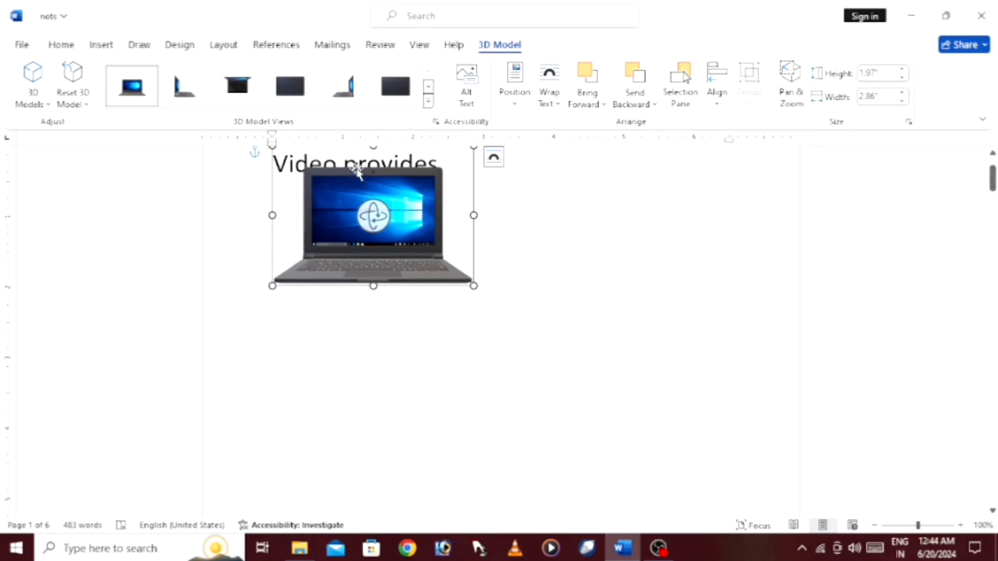
- Reposition the 3D laptop model to the right, just under the end of the text "Video provides"
drag(358, 177, 441, 227)
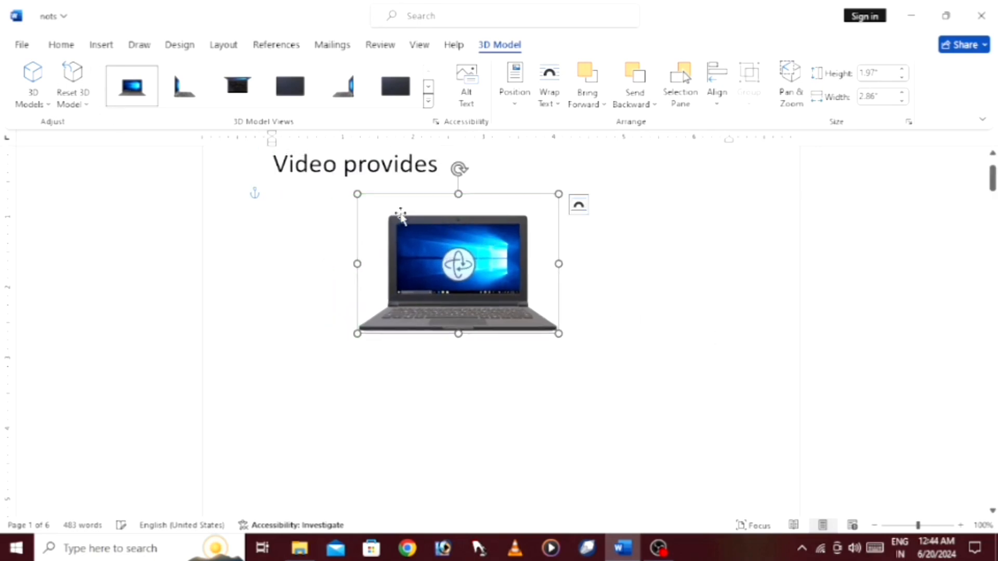
click(275, 208)
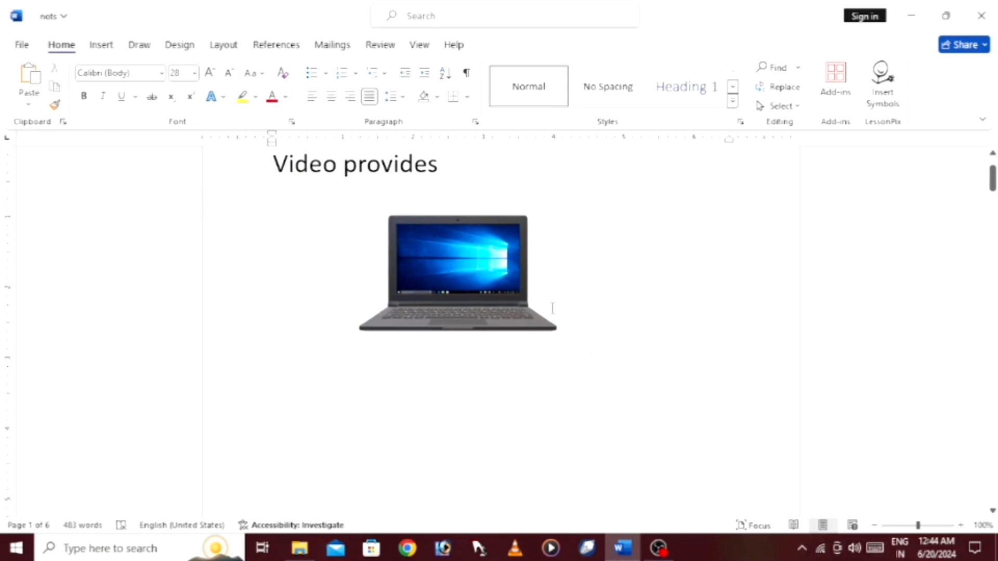
drag(452, 224, 478, 154)
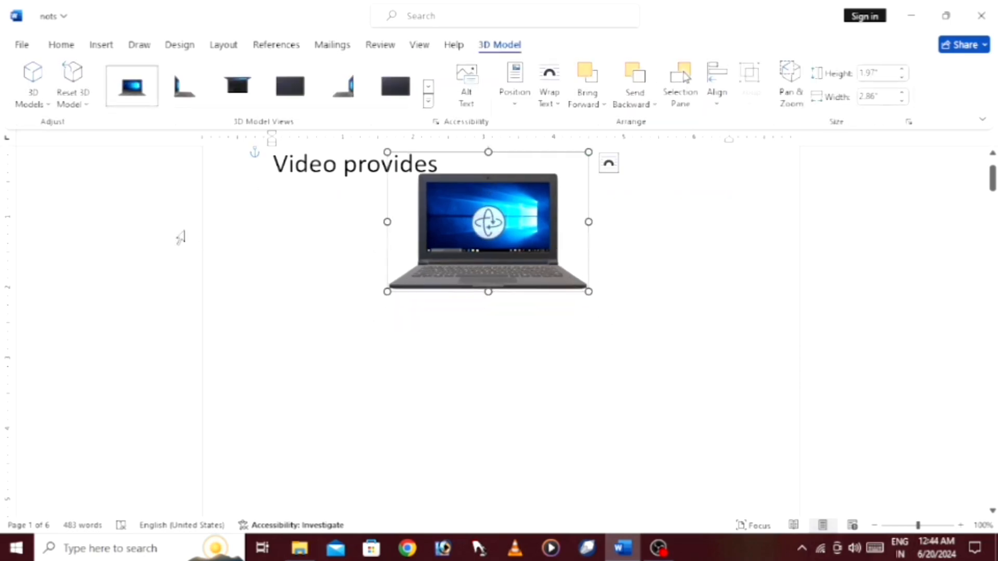
click(101, 45)
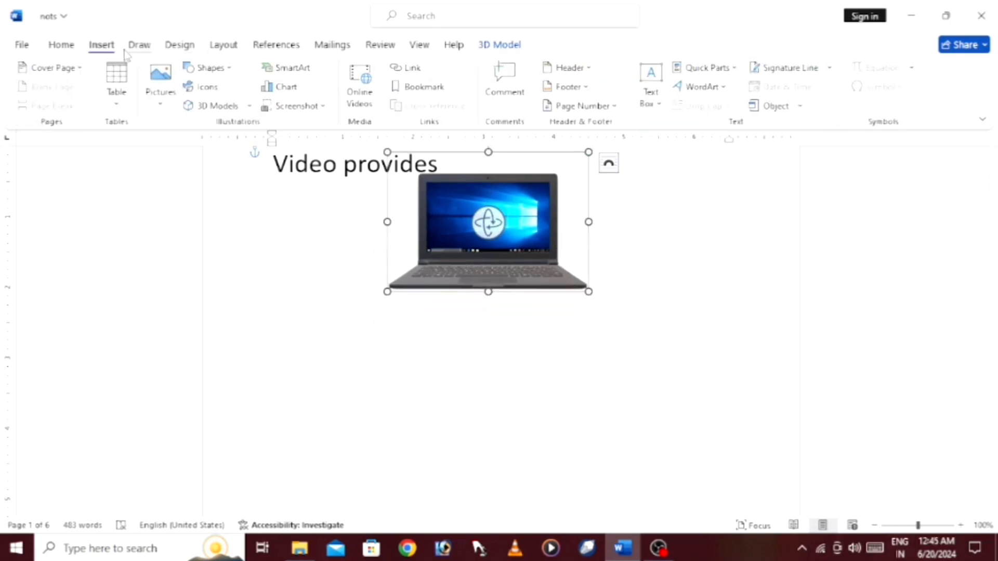
- Look through the online 3D model categories down to the end of the list and close the library
click(208, 106)
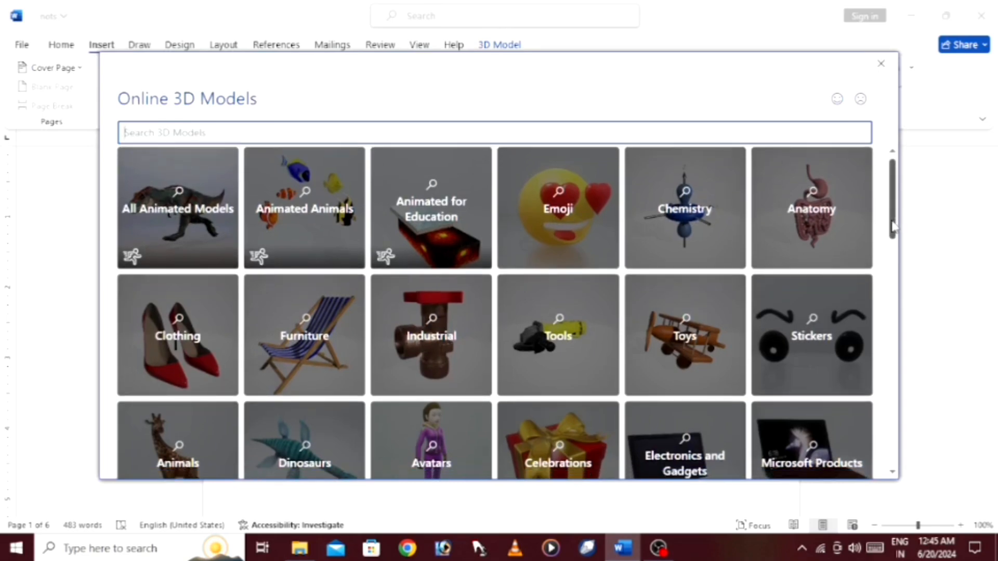
drag(889, 218, 883, 458)
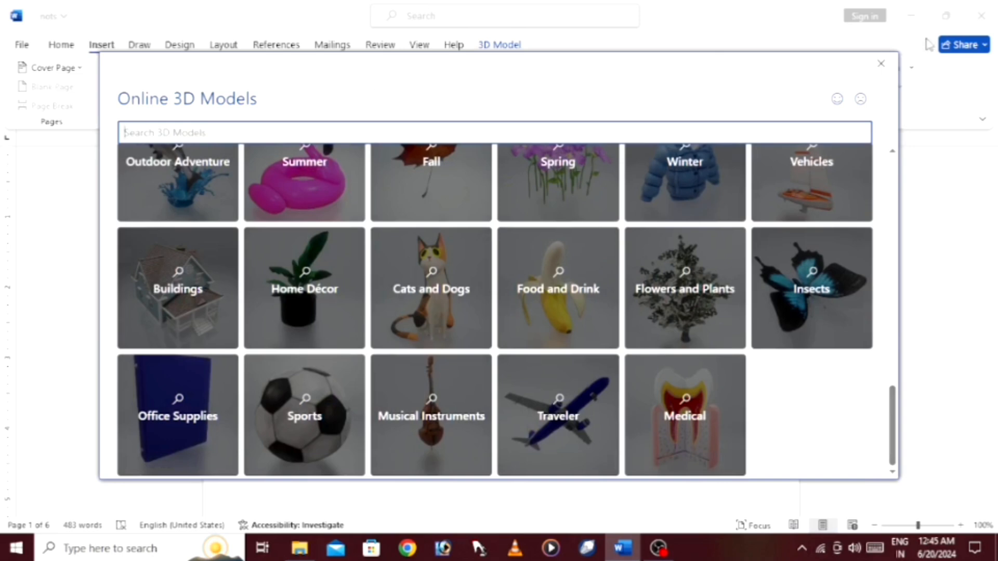
click(881, 63)
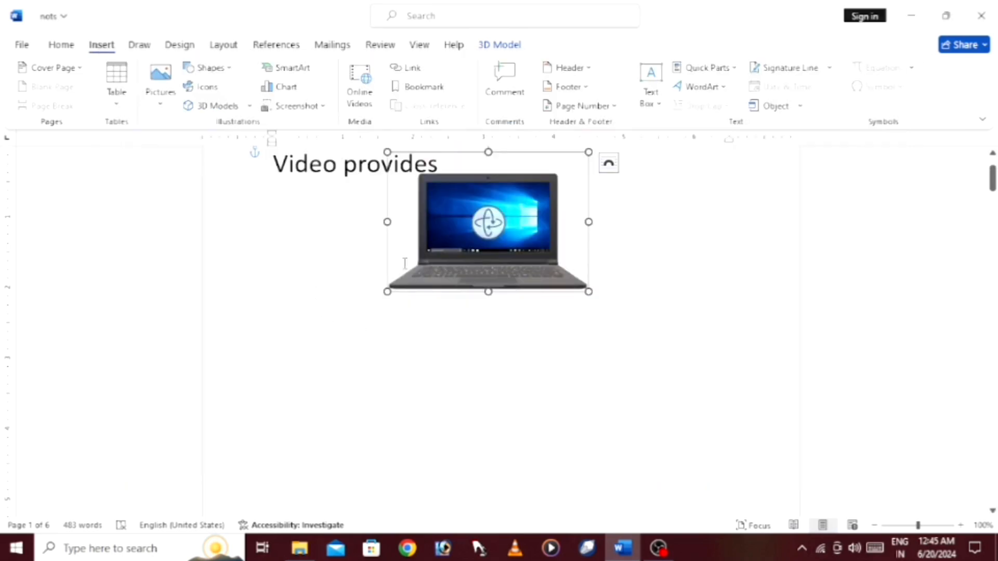
- Cut the 3D laptop model out of the page
right_click(405, 266)
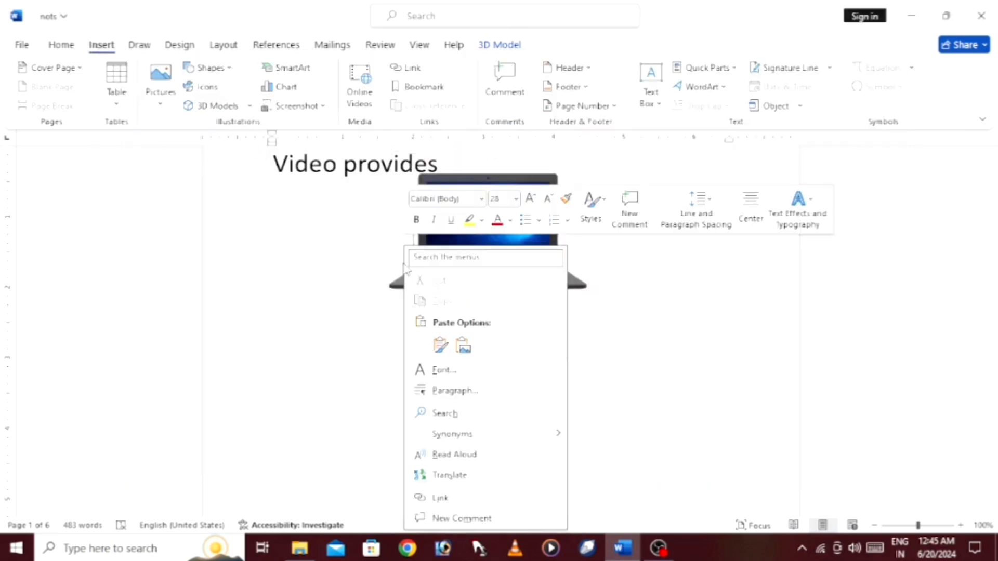
click(329, 263)
right_click(474, 201)
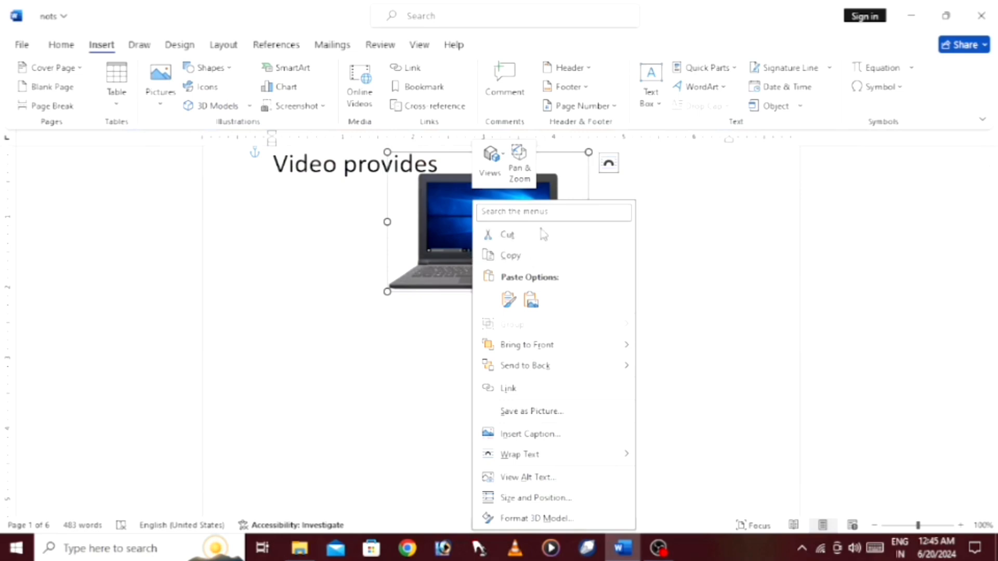
click(543, 235)
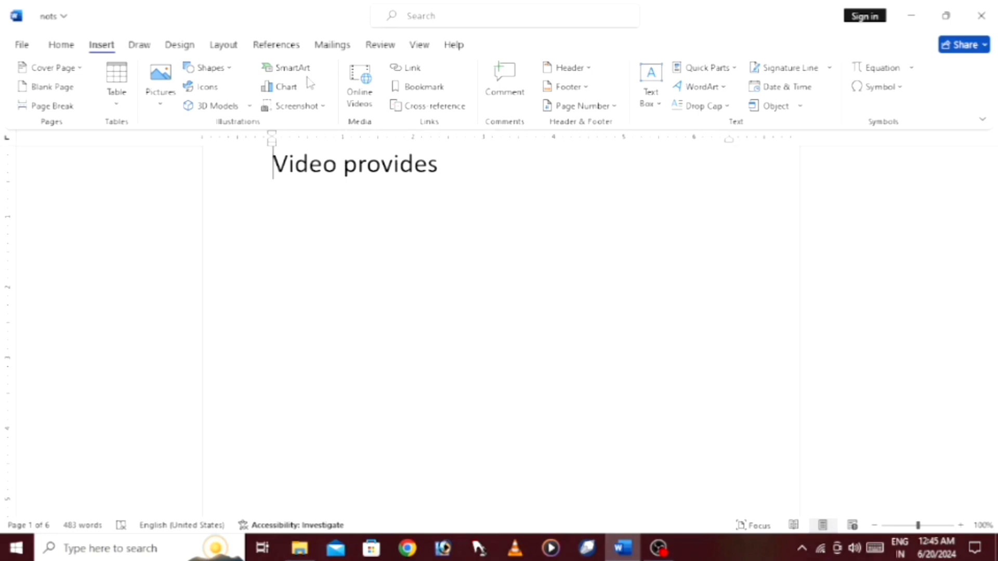
- Insert a Radial Cycle SmartArt graphic above the text "Video provides"
click(281, 68)
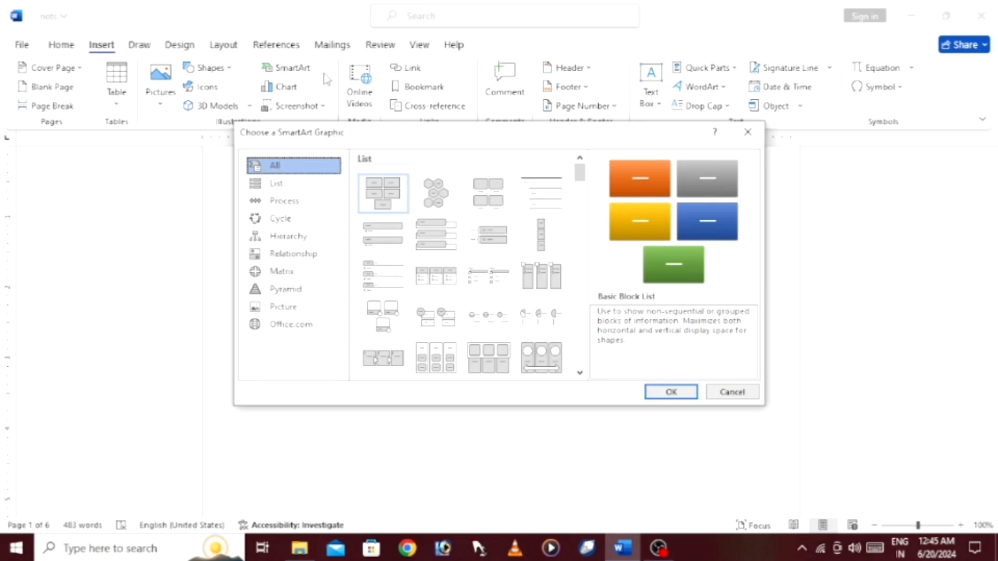
click(446, 201)
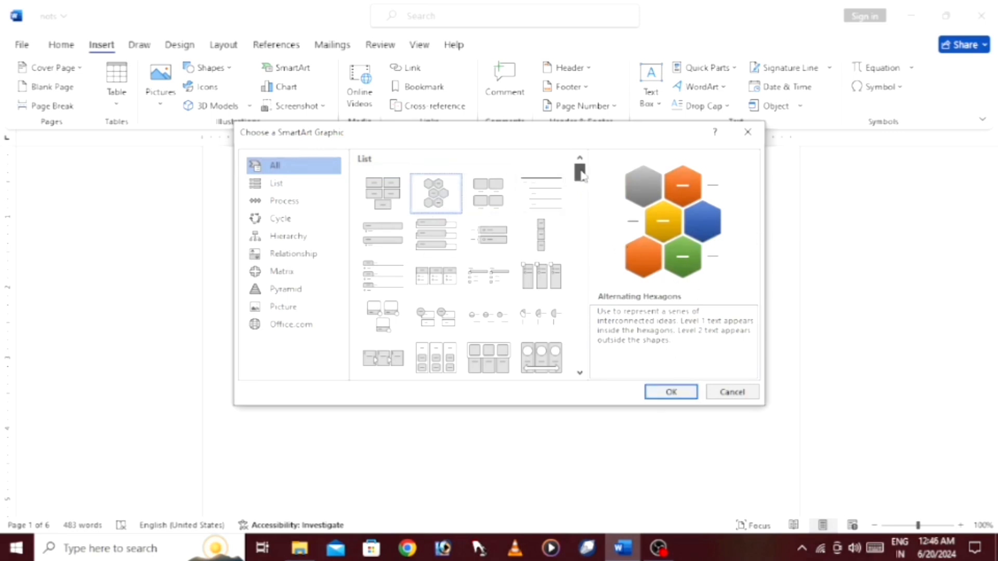
drag(582, 175, 583, 258)
click(442, 188)
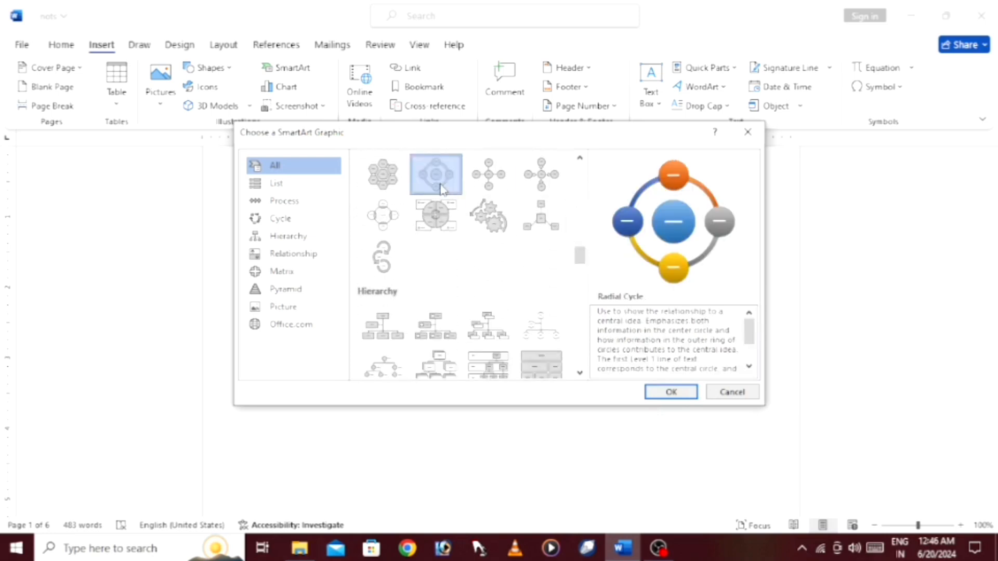
click(671, 393)
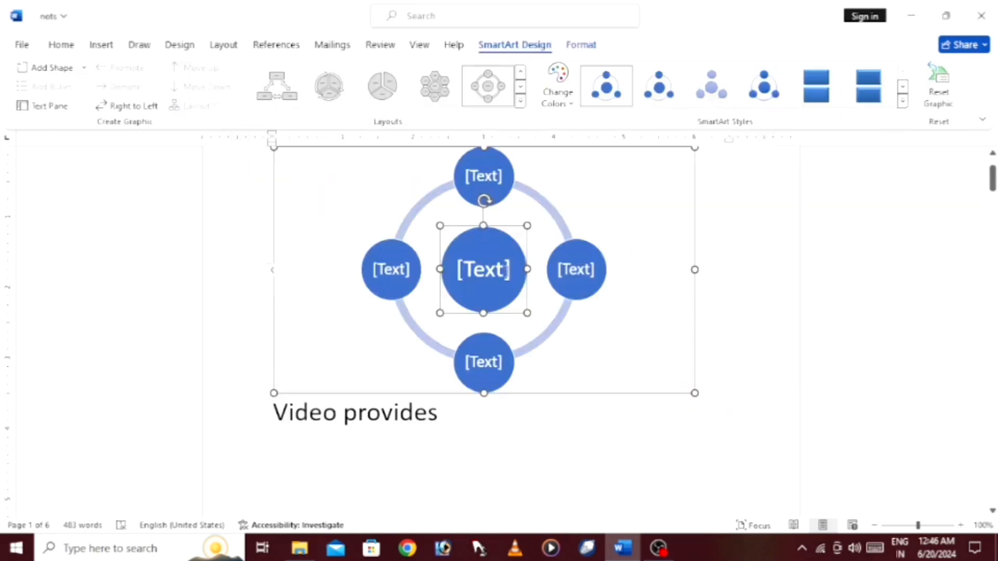
- Label the central circle of the SmartArt graphic "computer" and the right outer circle "cpu"
click(485, 270)
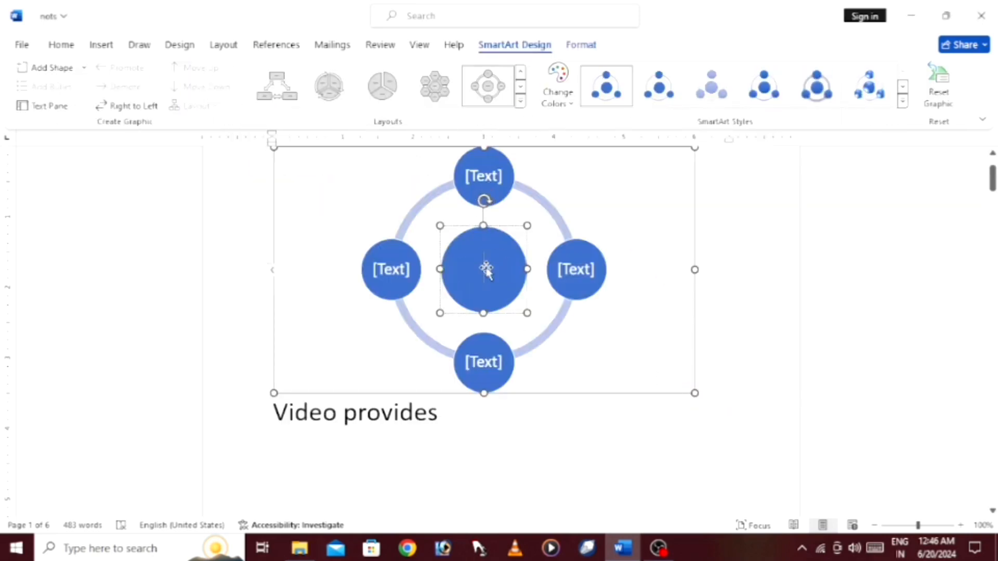
text(c)
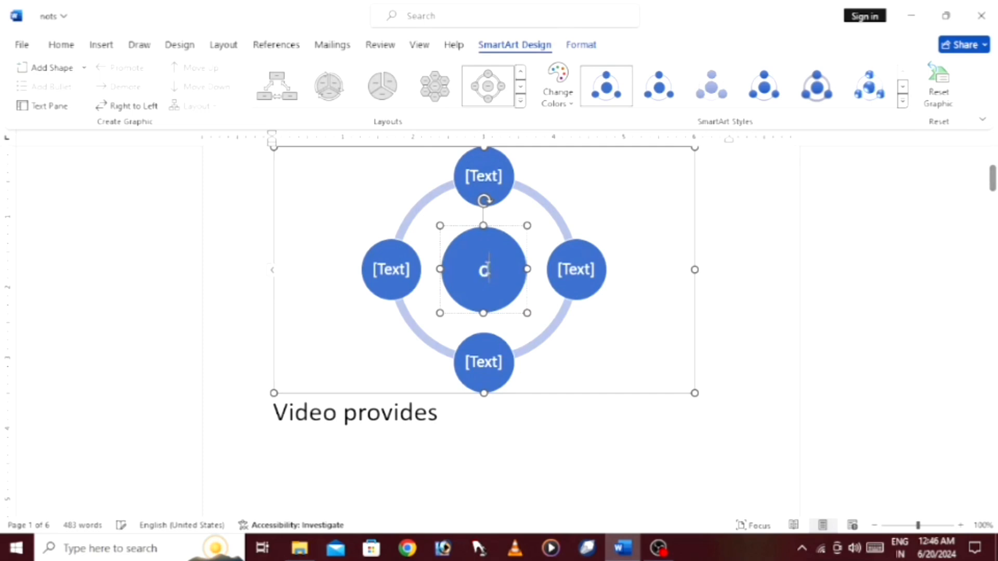
text(ompu)
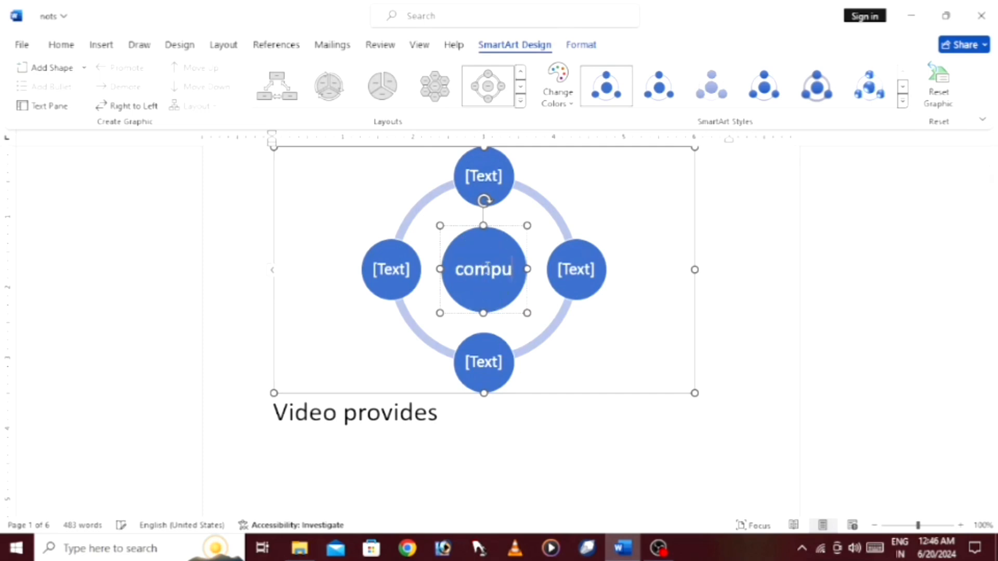
text(t)
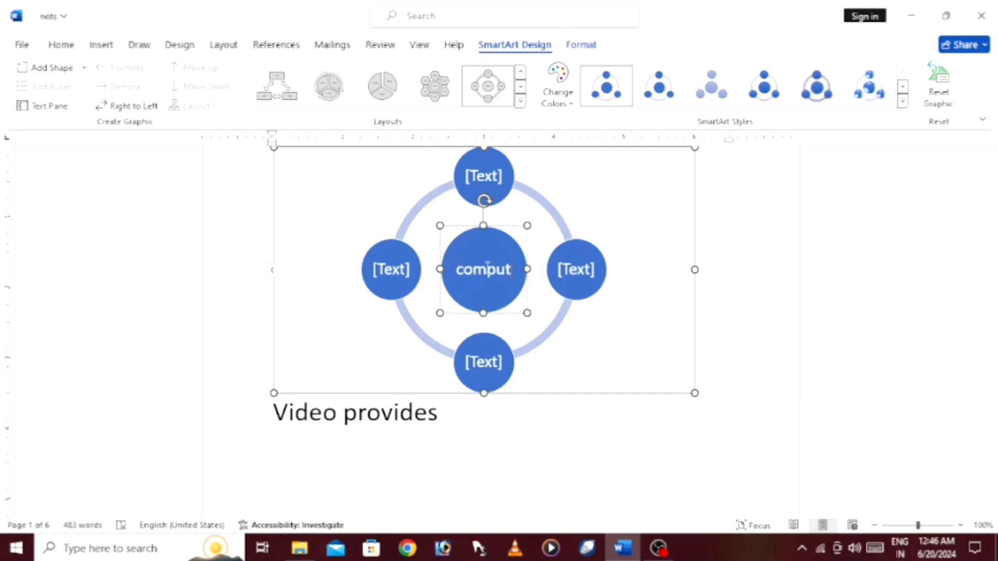
text(er)
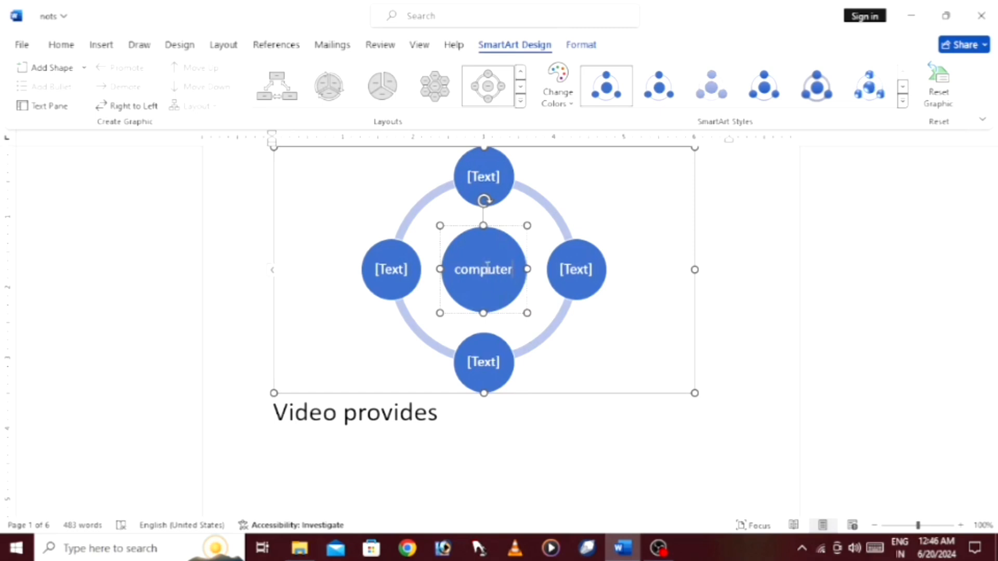
click(581, 269)
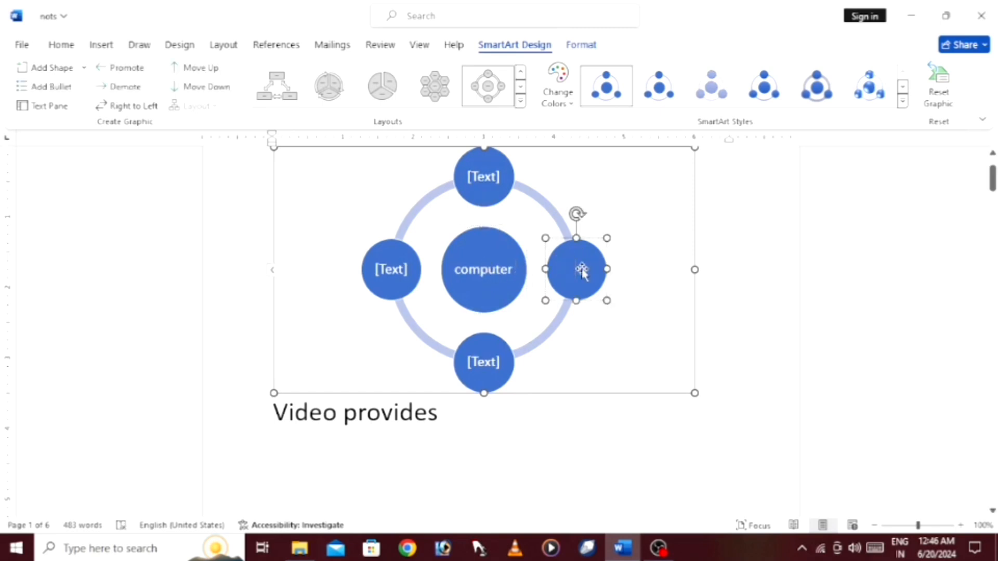
text(e)
text(pu)
- Label the bottom circle of the SmartArt graphic "mouse" and the left circle "keybord"
click(491, 385)
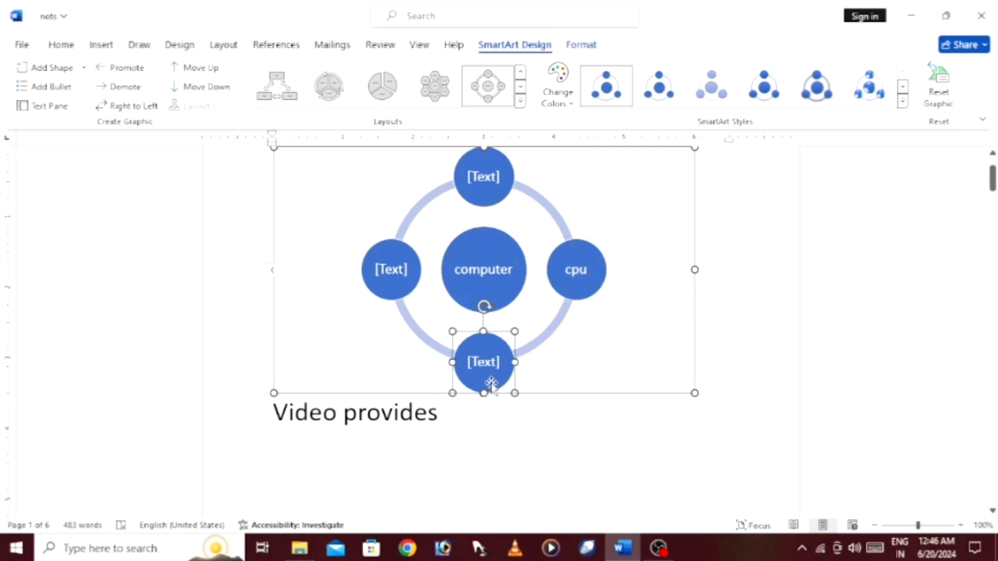
click(498, 369)
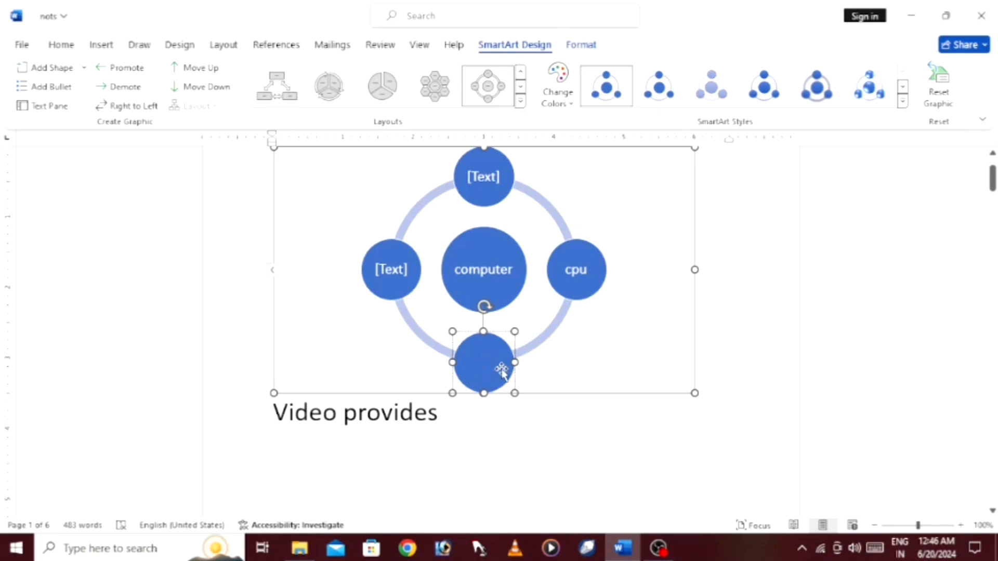
text(mouse)
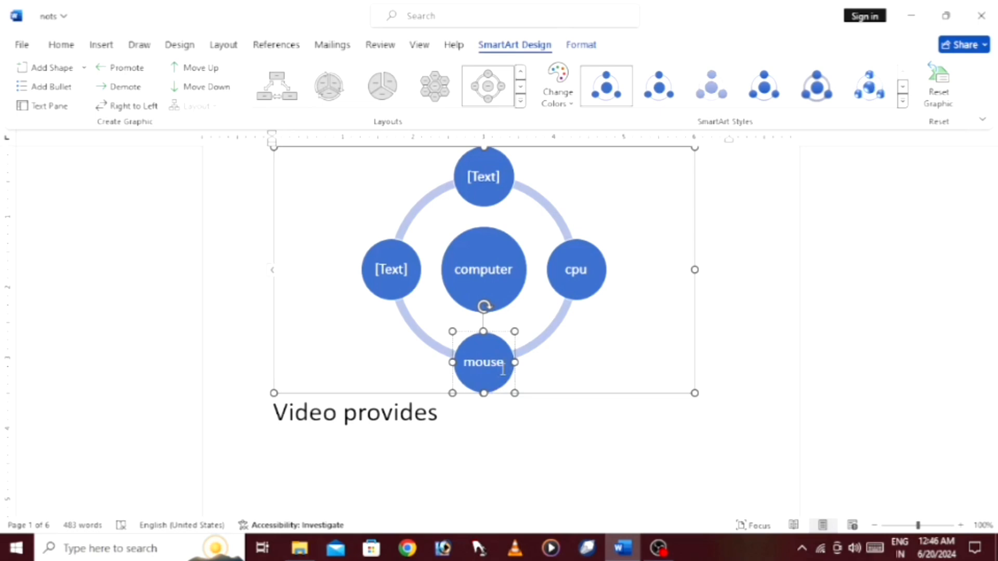
click(393, 270)
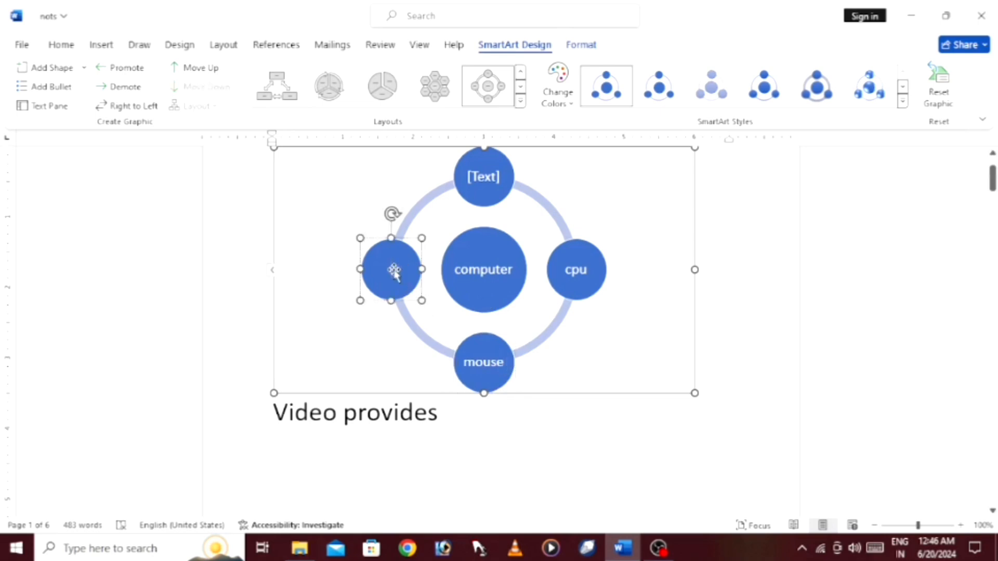
text(keybo)
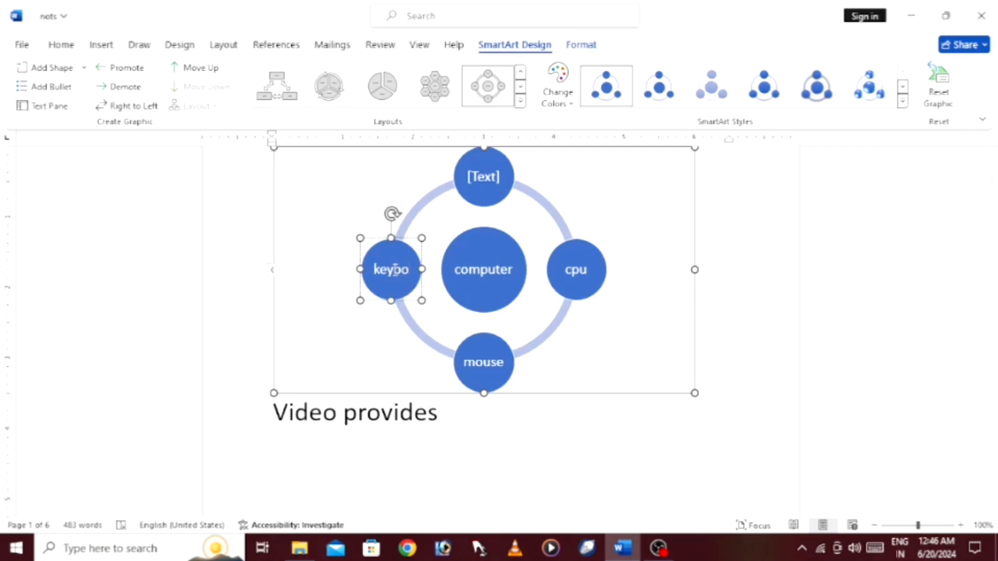
text(rd)
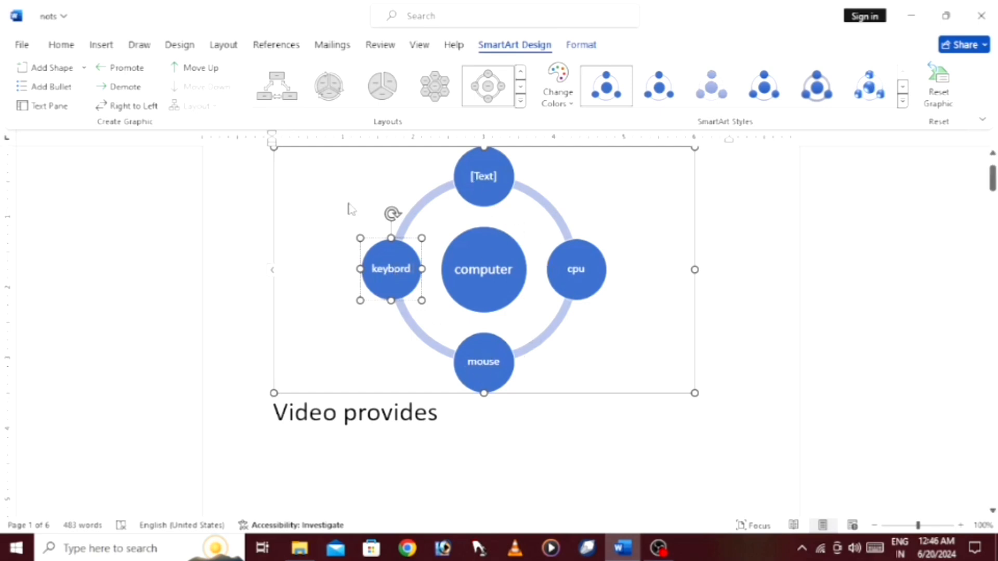
click(346, 203)
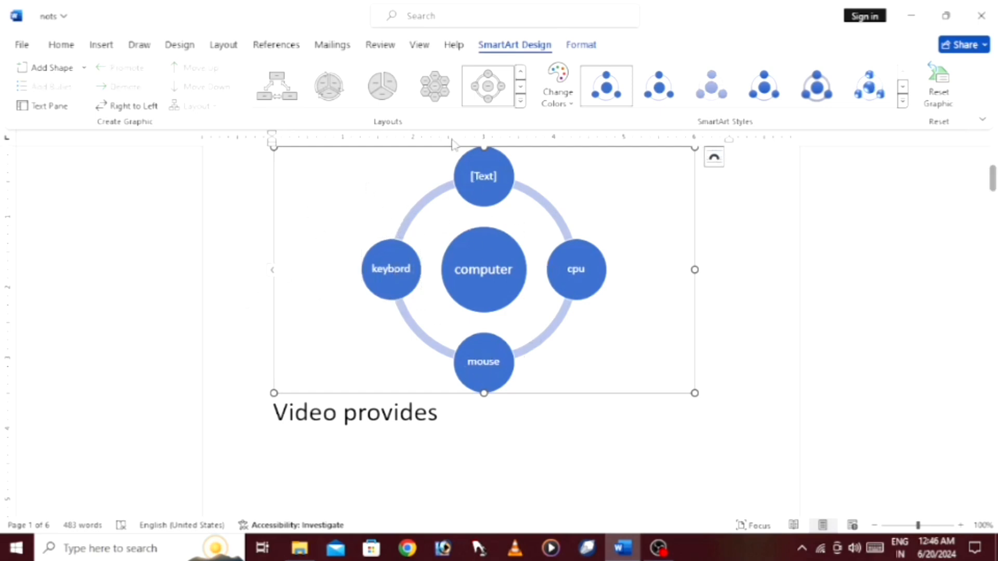
- Change the SmartArt graphic's layout to Titled Picture Blocks from the Picture category
click(519, 104)
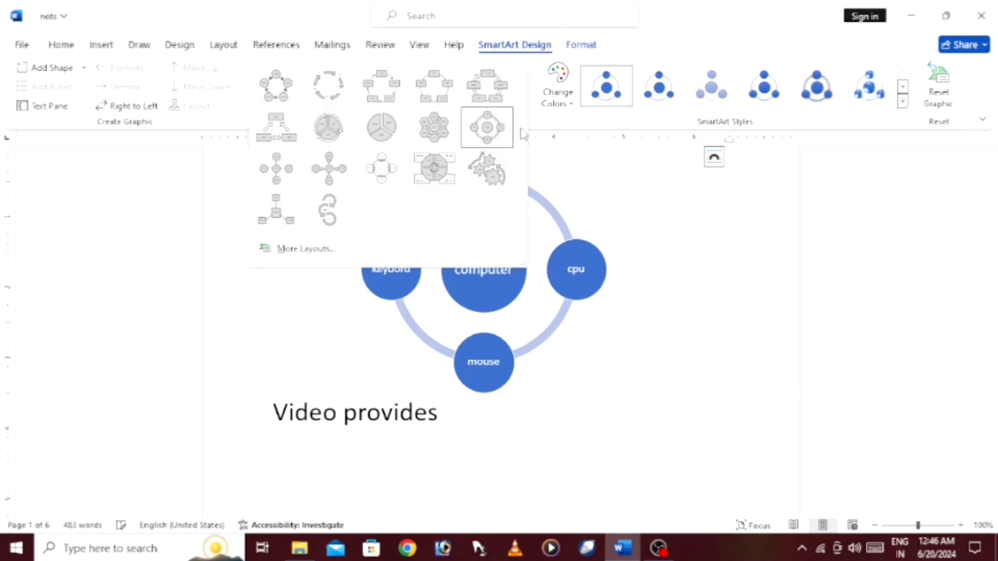
click(292, 256)
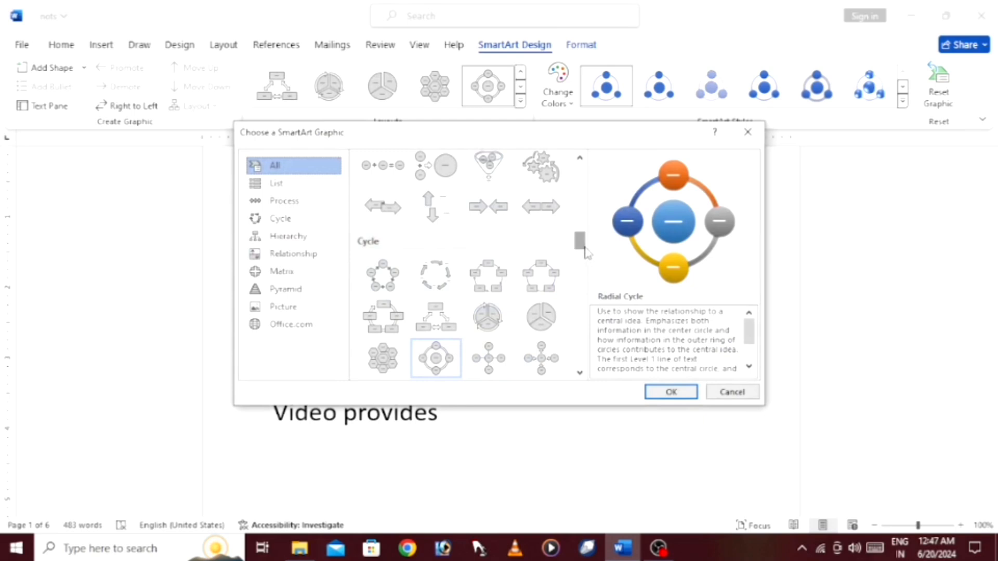
drag(578, 240, 578, 301)
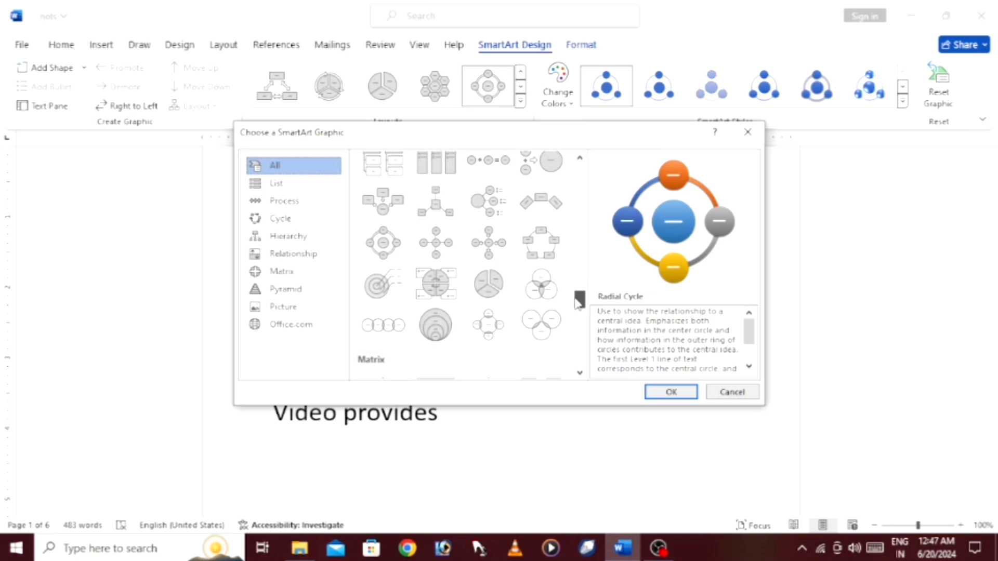
drag(579, 300, 579, 213)
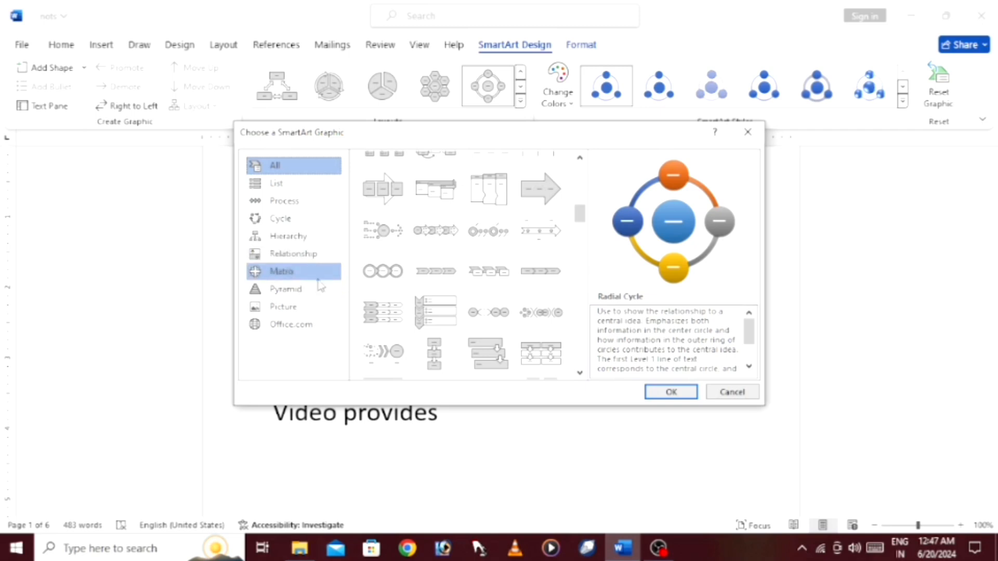
click(271, 310)
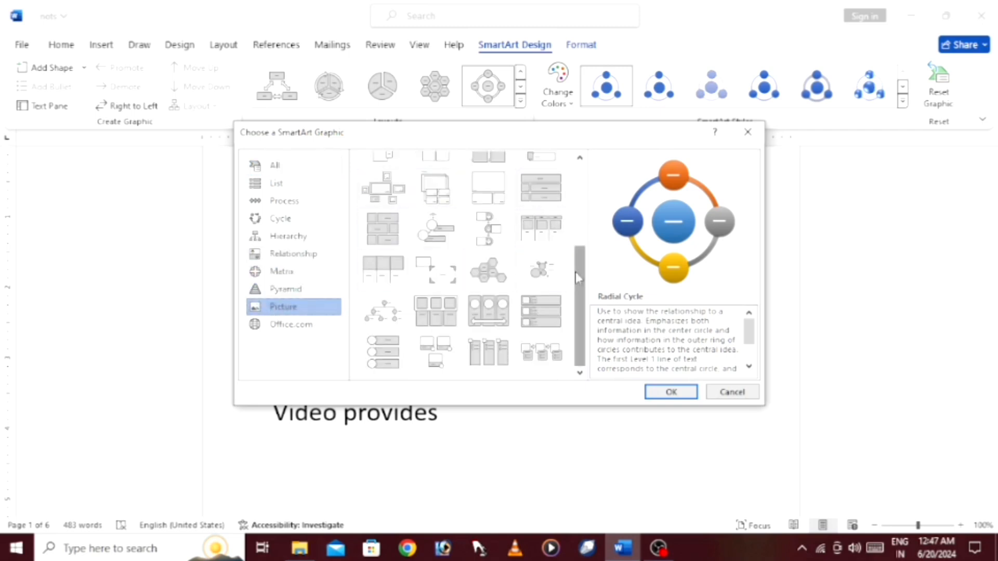
drag(575, 272, 581, 228)
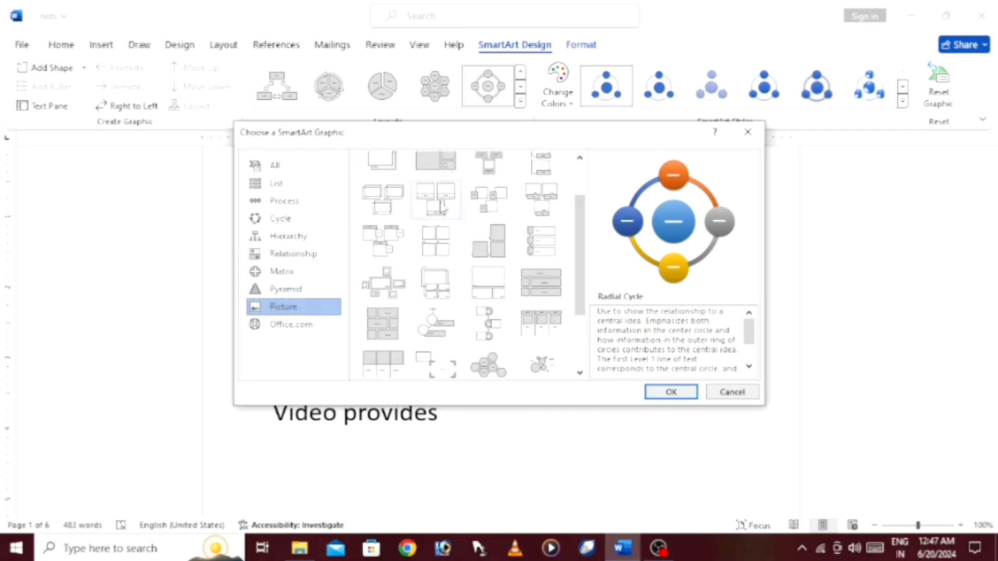
click(396, 235)
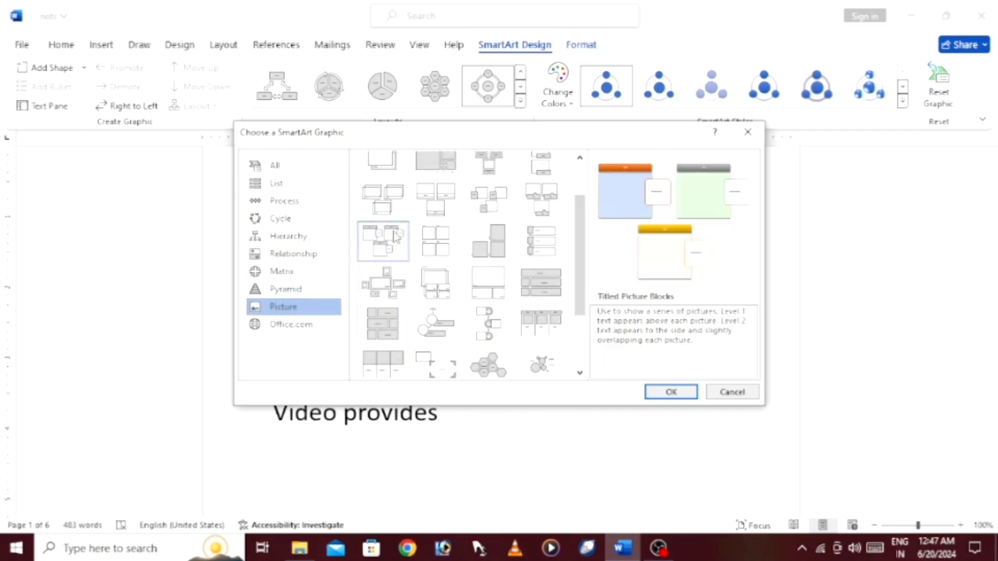
click(673, 392)
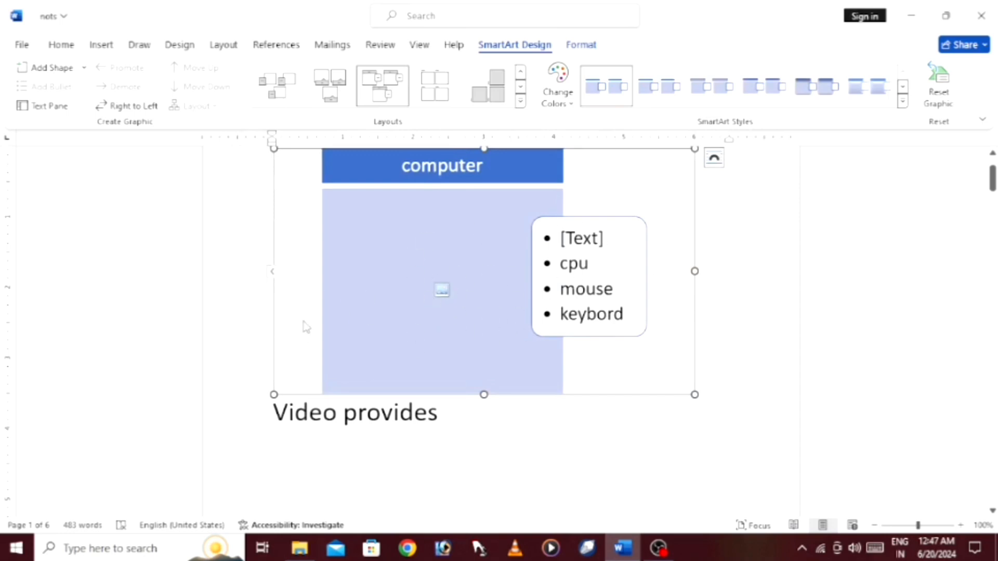
- Fill the SmartArt graphic's picture placeholder with the picture file "images" from the Desktop
click(442, 290)
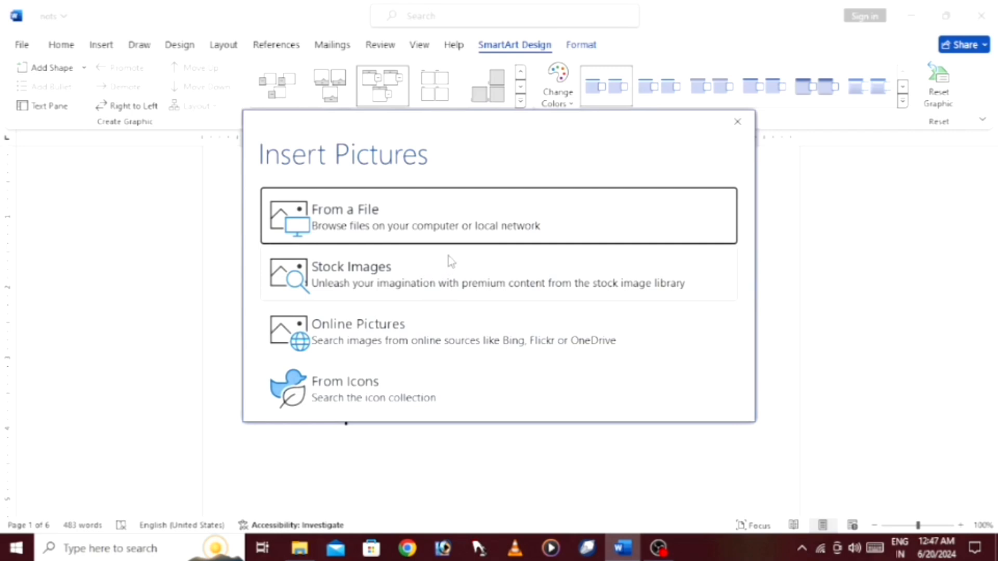
click(430, 232)
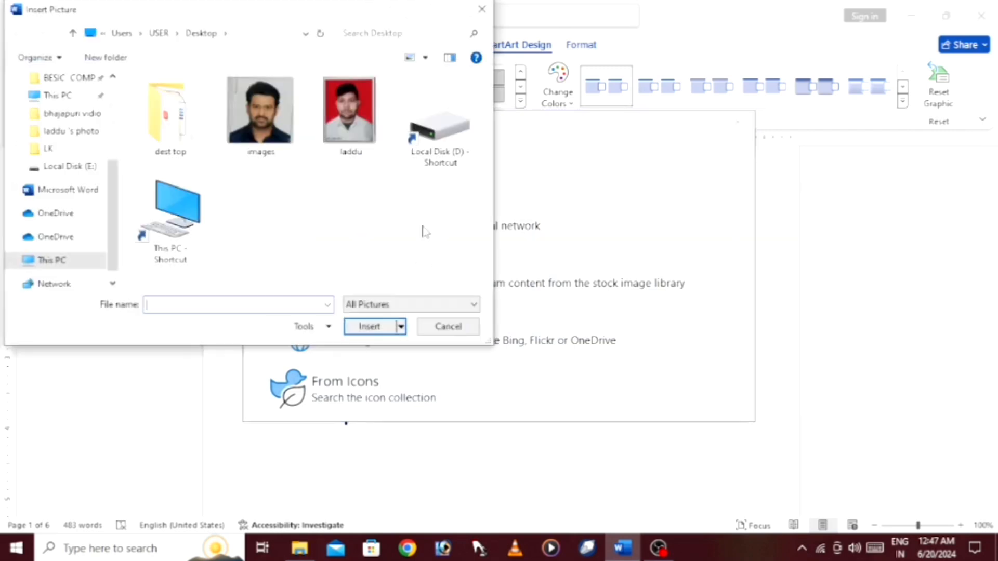
click(177, 229)
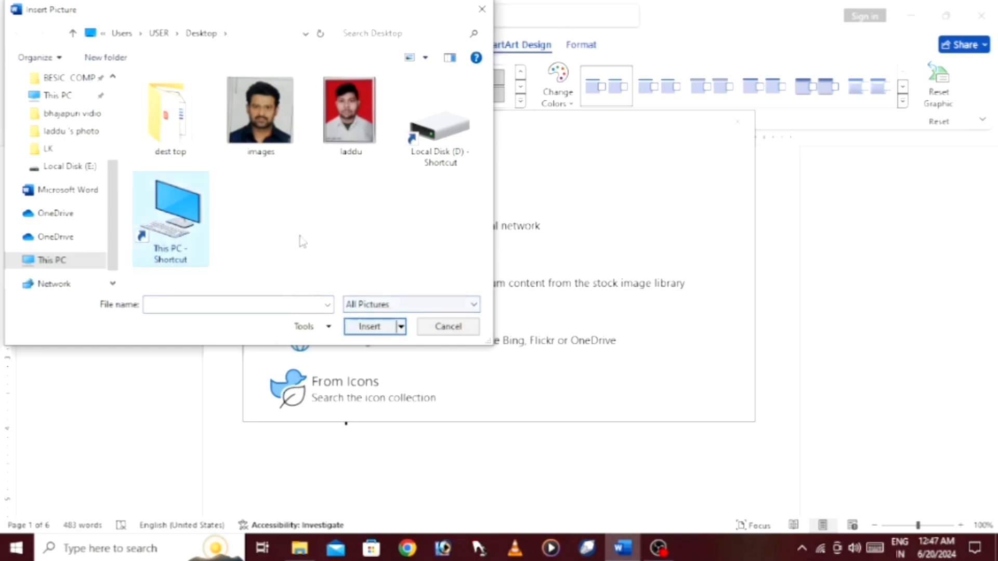
click(286, 143)
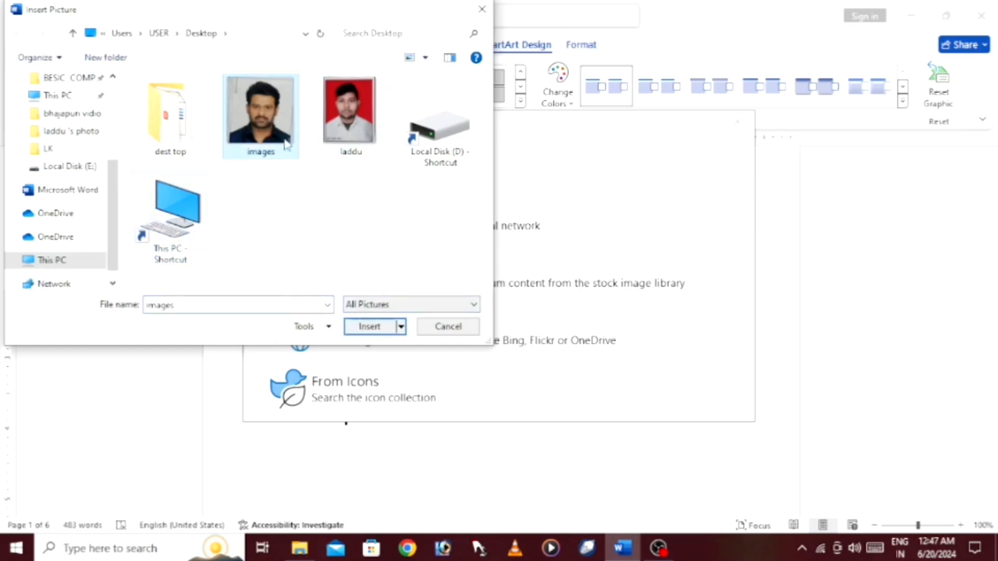
click(370, 330)
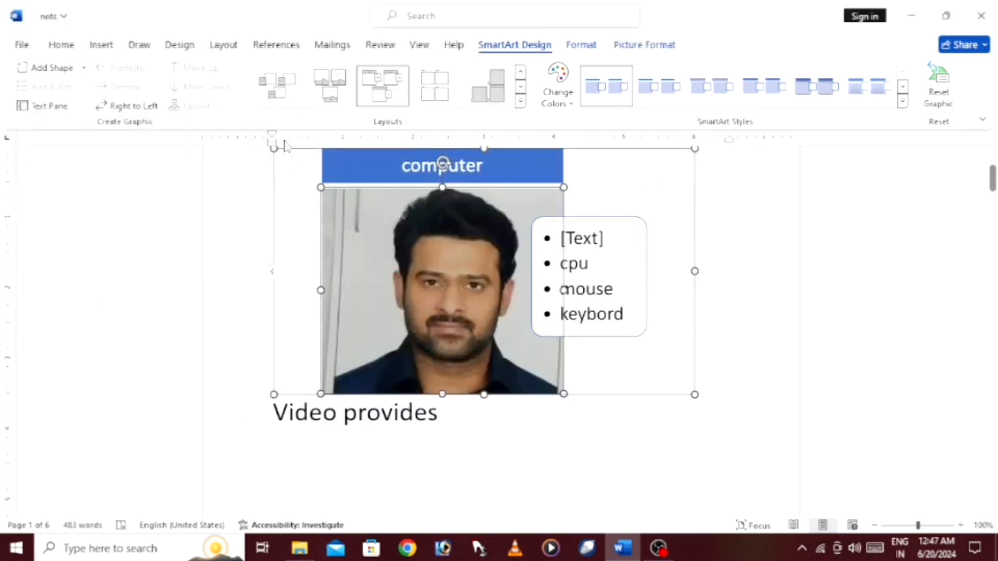
- Shrink the SmartArt graphic from its corner and remove it from above the text "Video provides"
drag(273, 149, 318, 193)
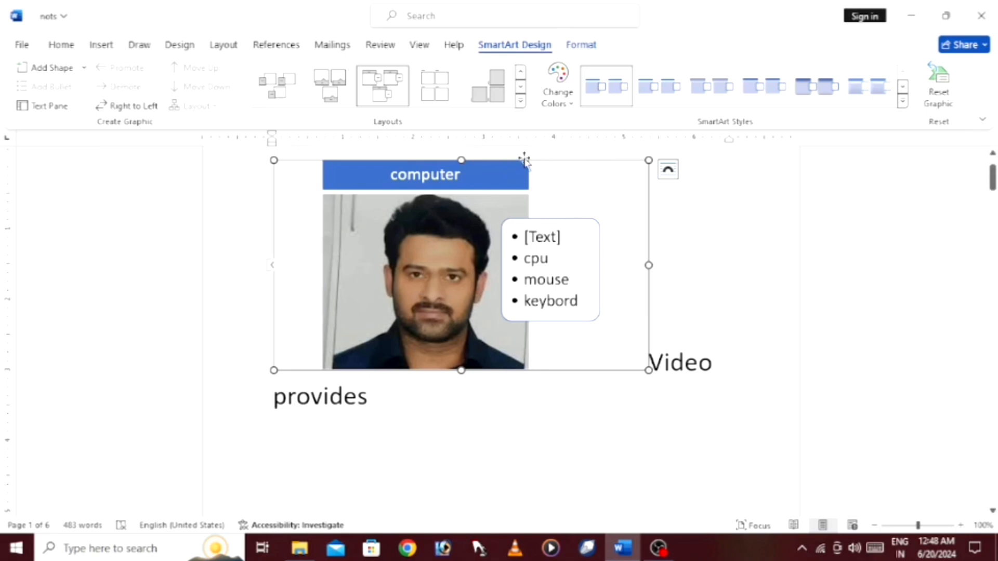
right_click(640, 227)
click(706, 196)
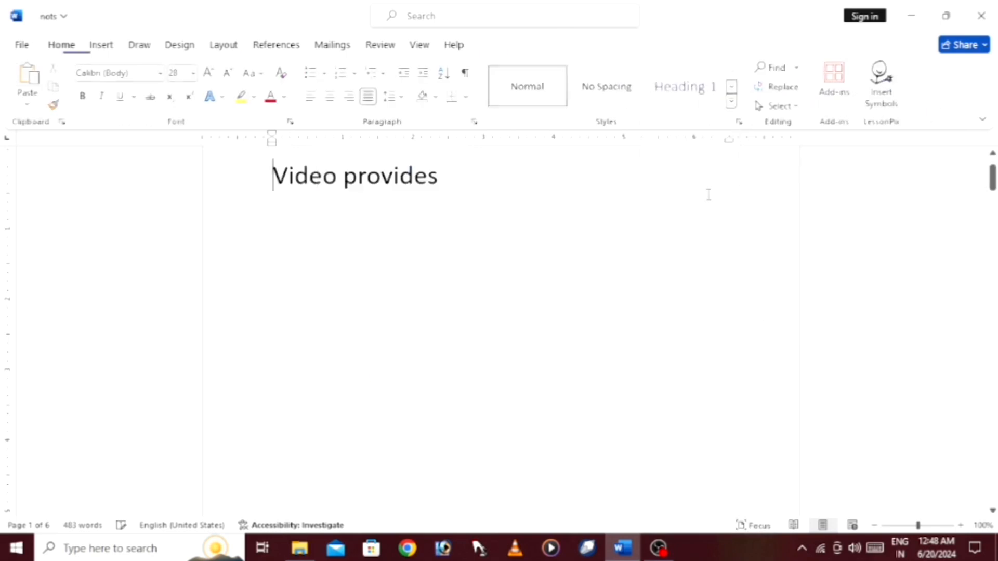
click(104, 43)
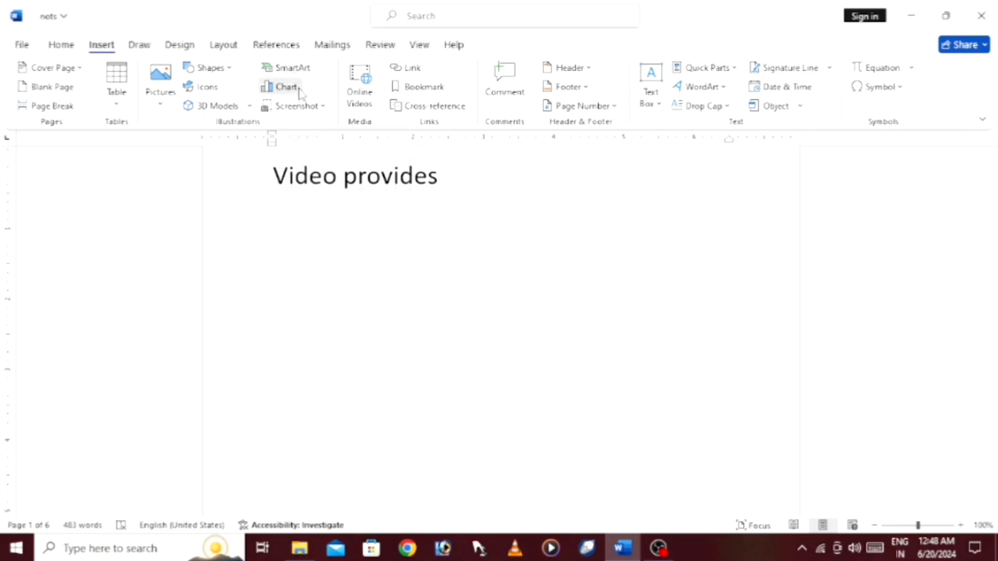
click(298, 89)
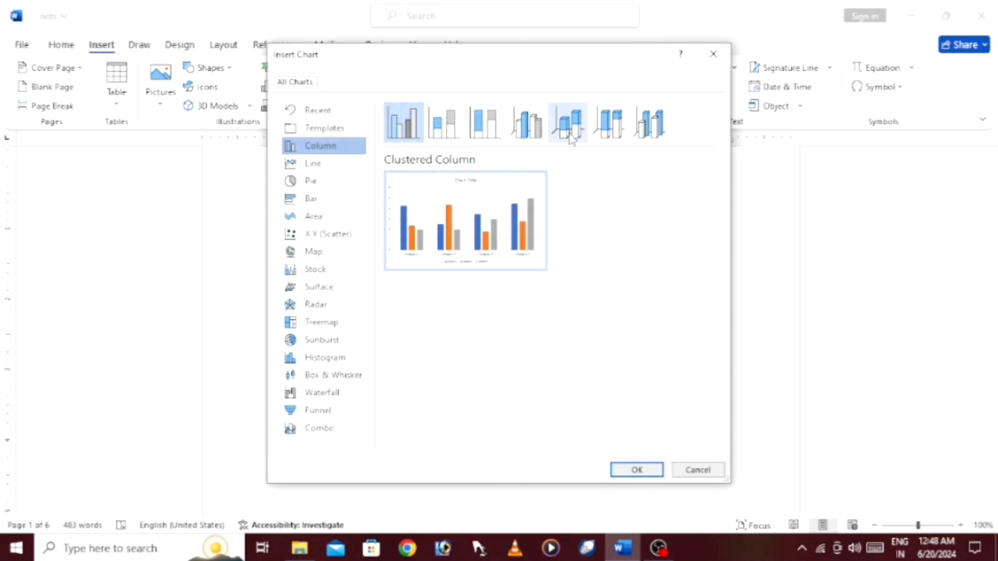
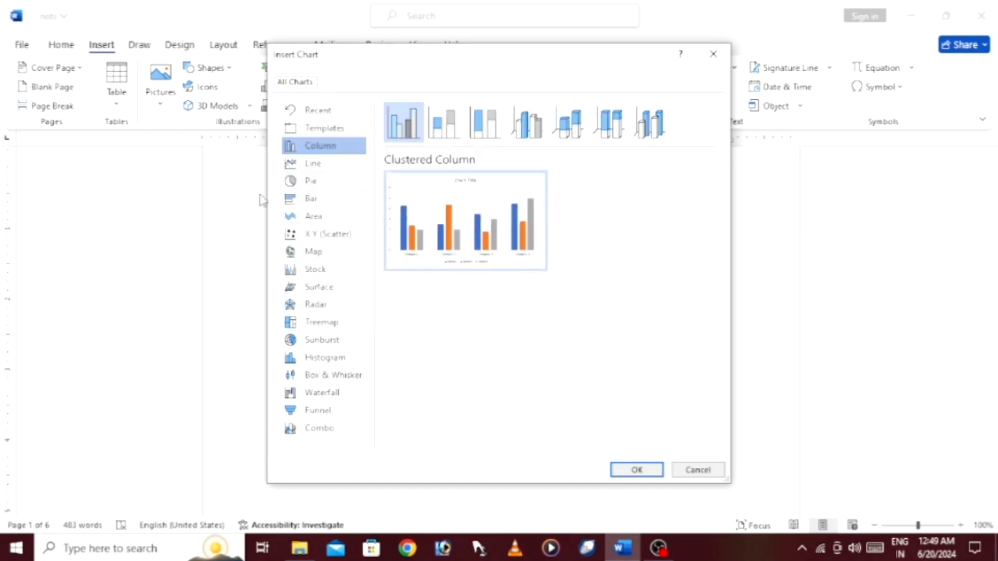
click(716, 54)
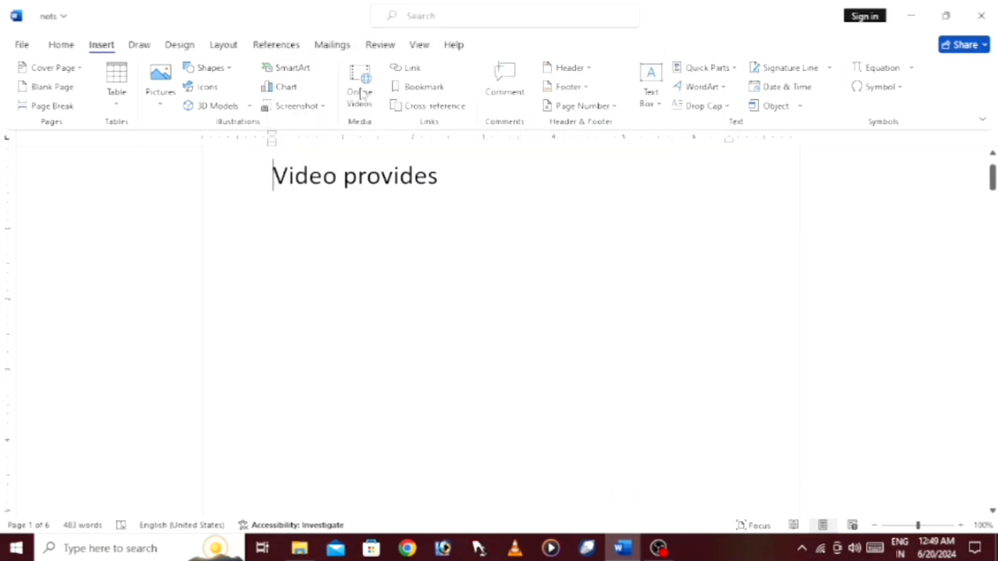
- Insert a Clustered Column chart above the text "Video provides" and close its data sheet
click(286, 88)
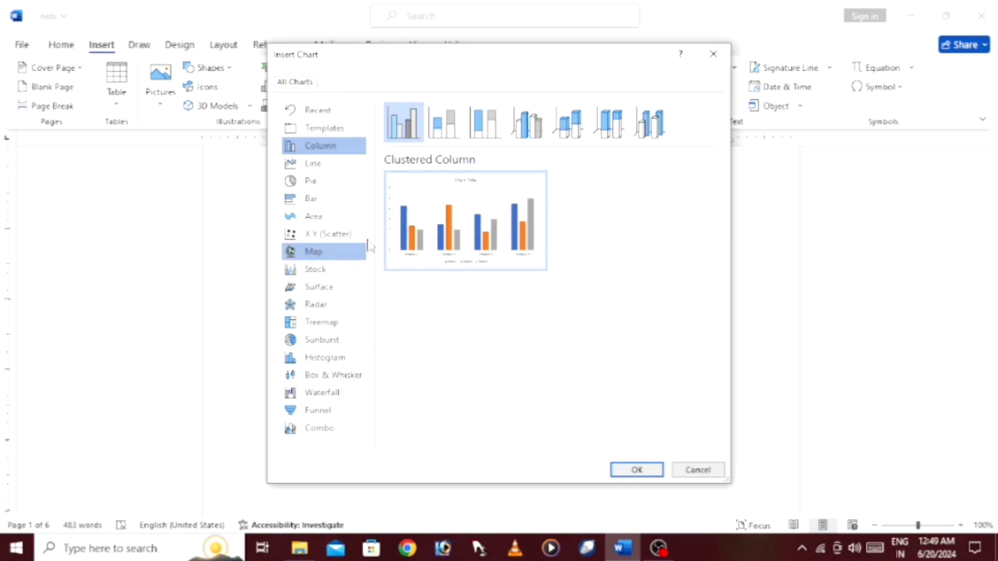
mouse_move(450, 222)
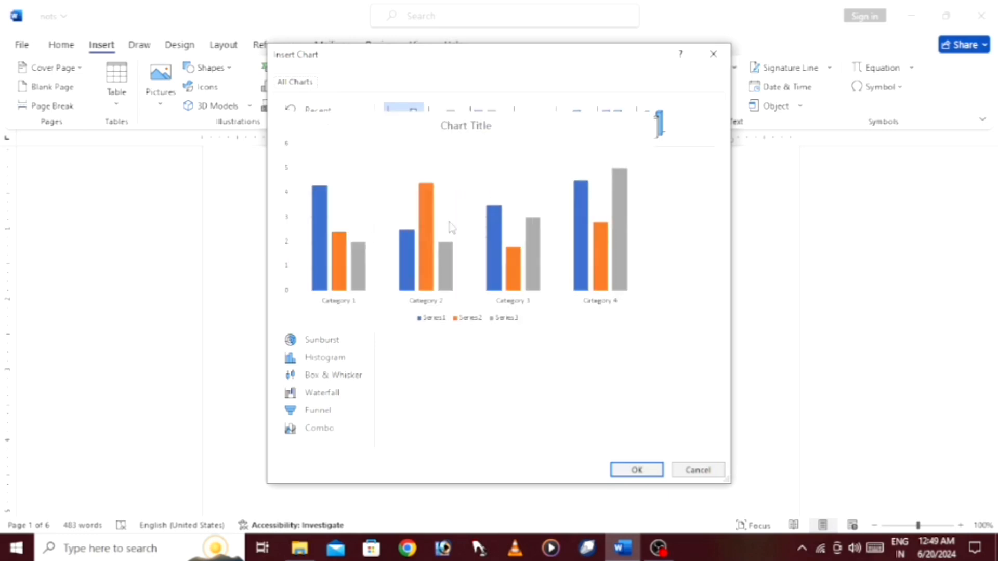
click(643, 470)
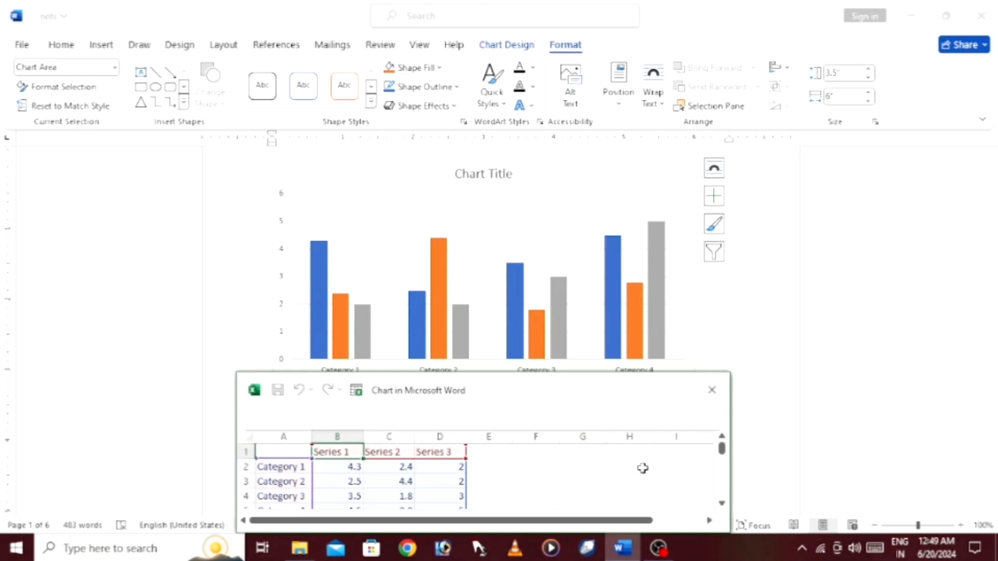
click(711, 388)
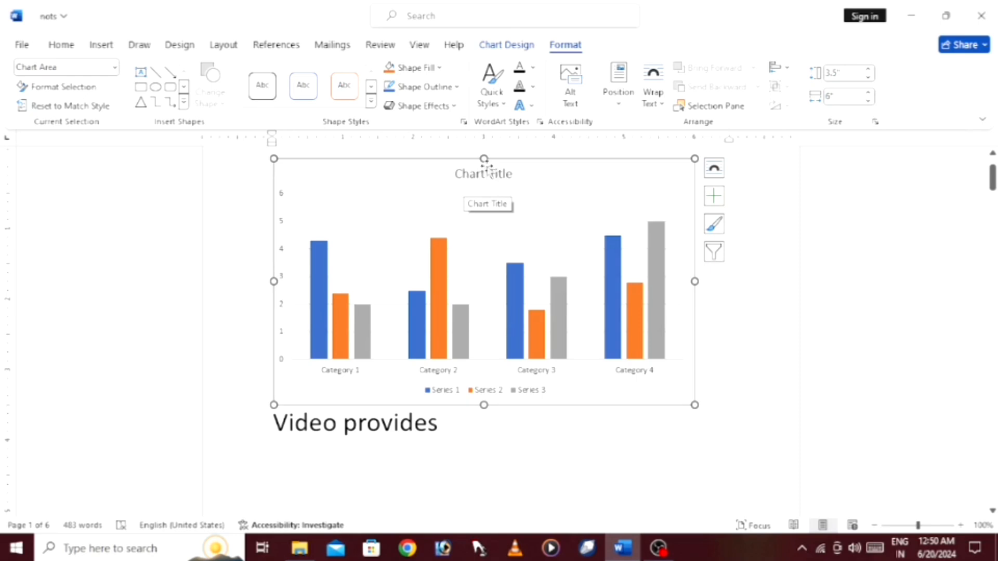
- Try to delete the column chart's title and plot area, and undo the deletion
right_click(481, 197)
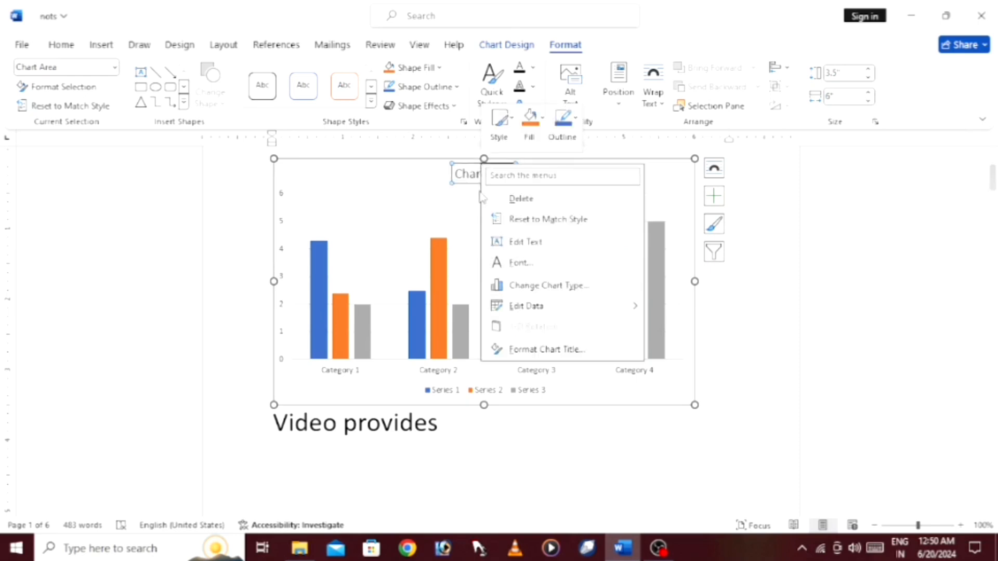
click(555, 200)
right_click(559, 236)
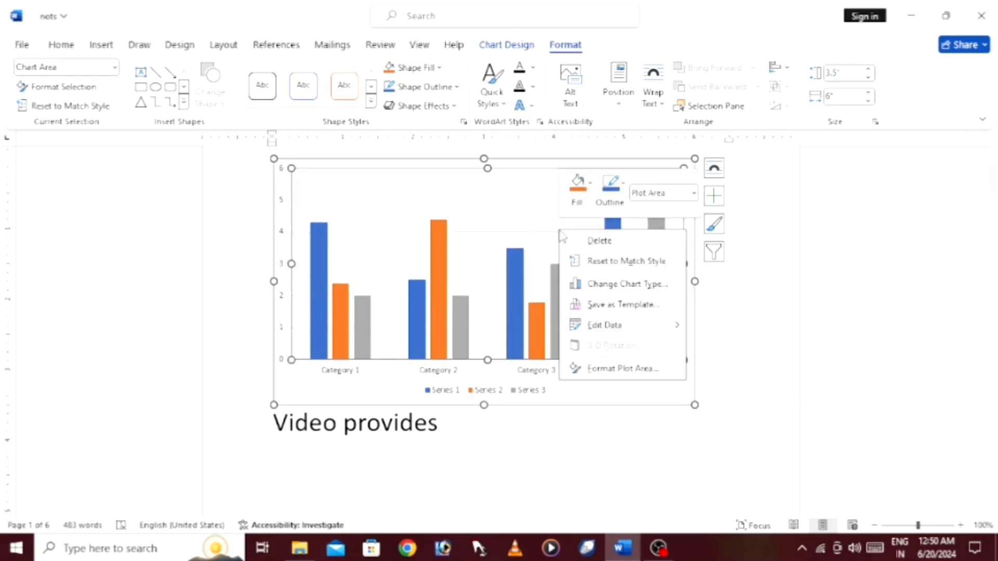
click(614, 237)
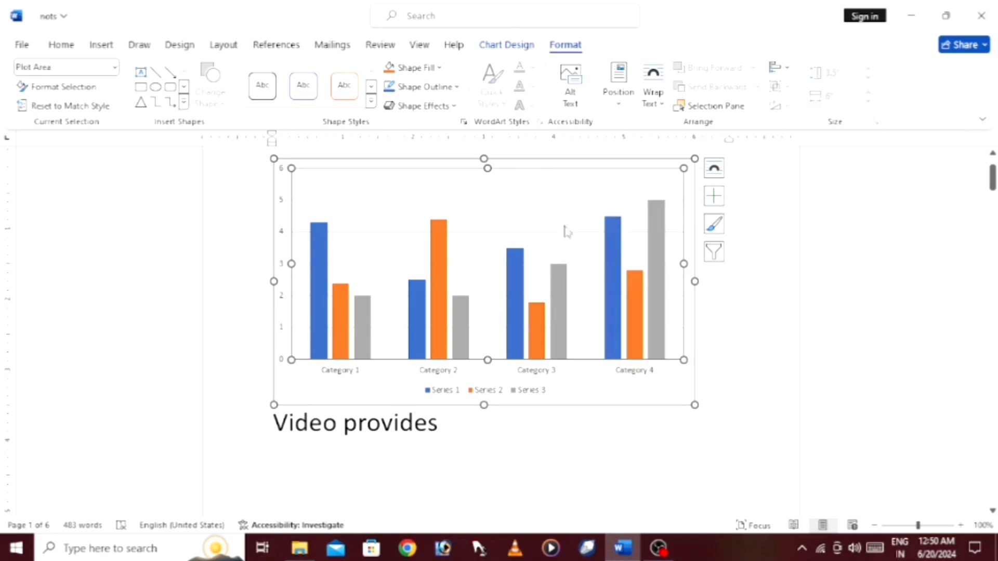
right_click(481, 344)
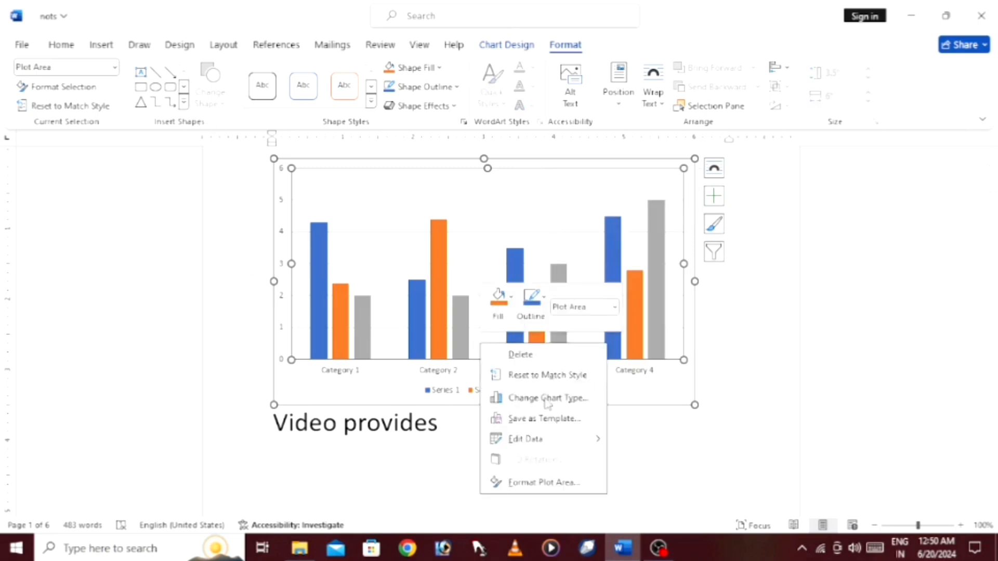
click(513, 355)
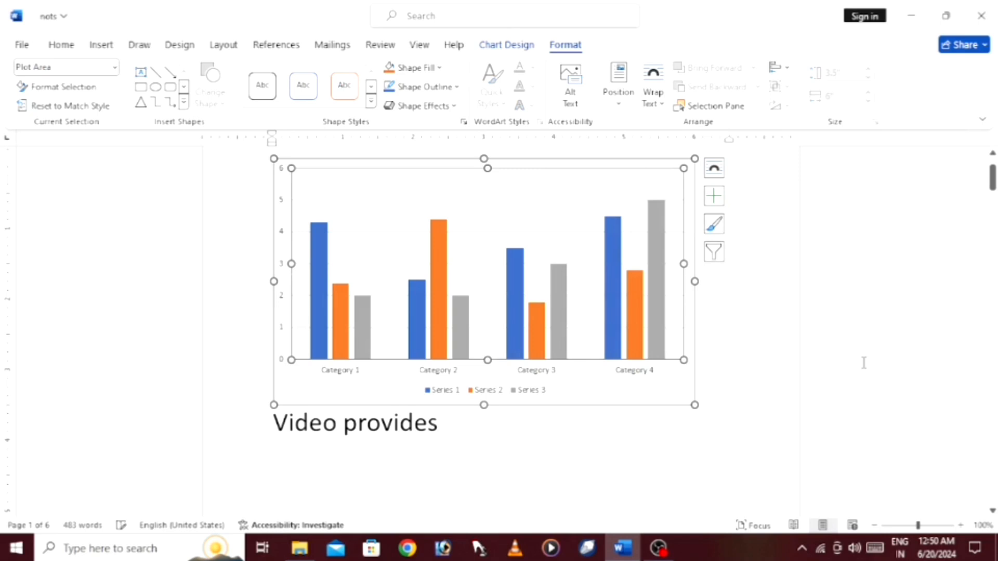
key(ctrl+z)
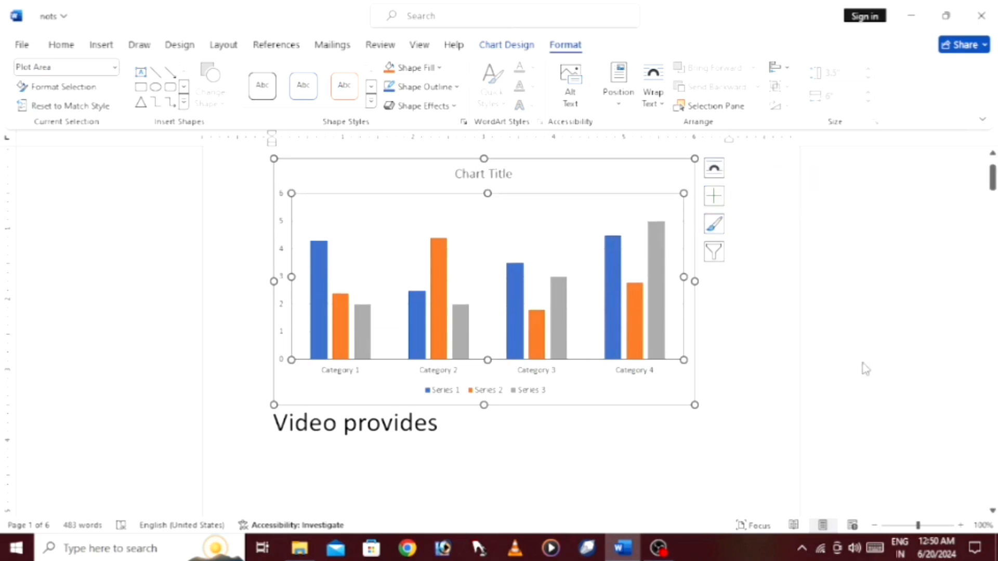
- Remove the column chart from above "Video provides", leaving no stray letter "z" before the text
click(714, 252)
click(725, 177)
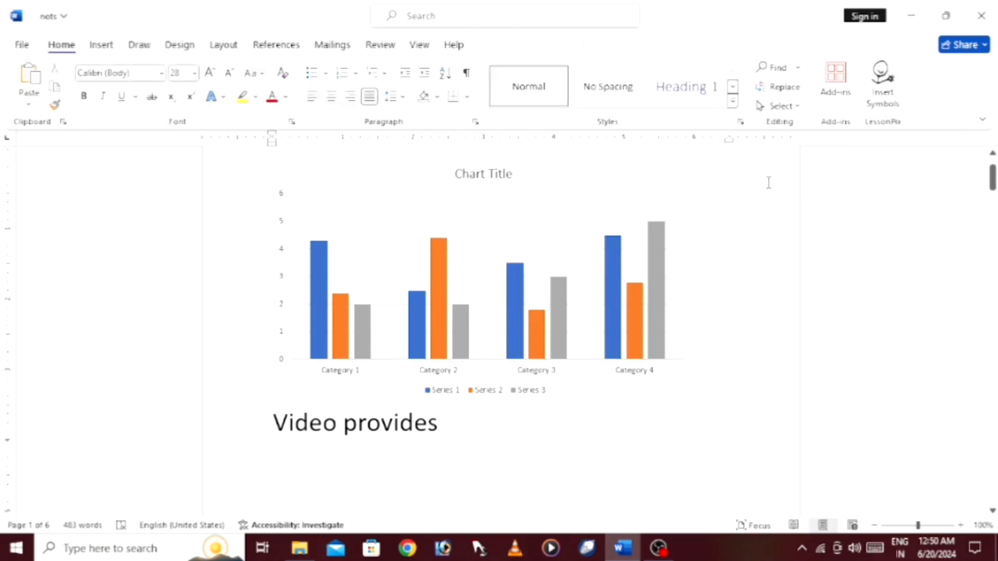
text(z)
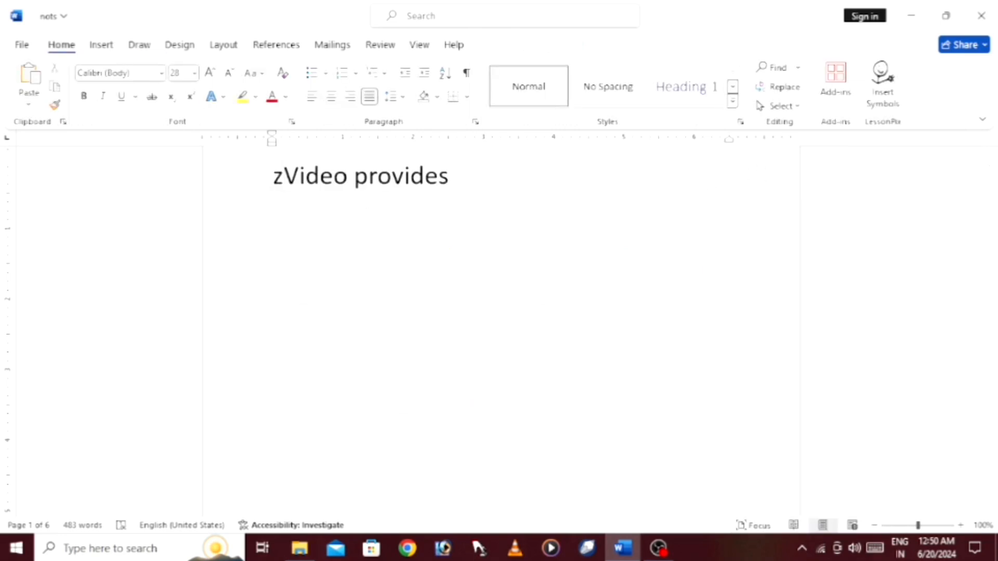
key(BackSpace)
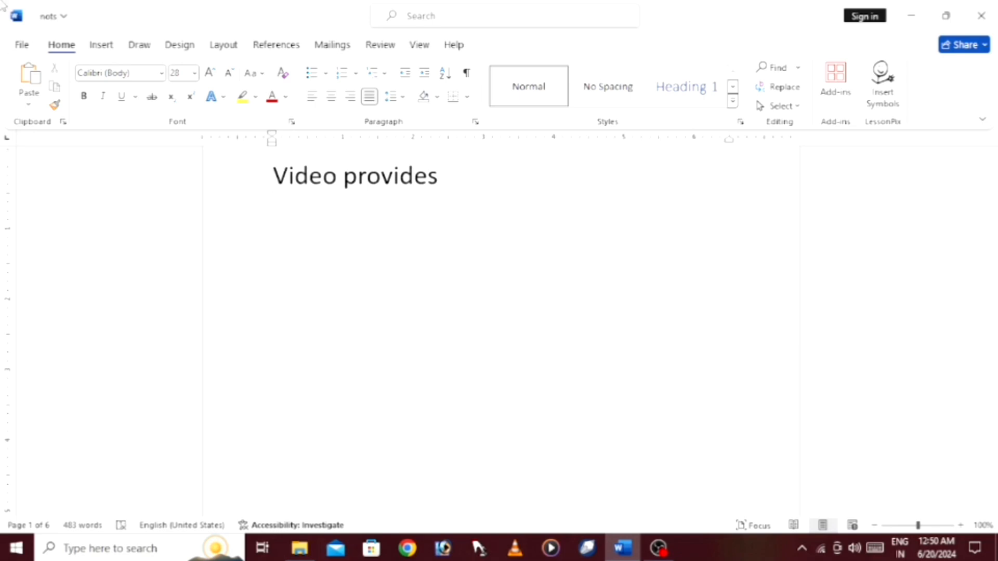
- Insert a 3-D Surface chart above the text "Video provides" and close its data sheet
click(101, 46)
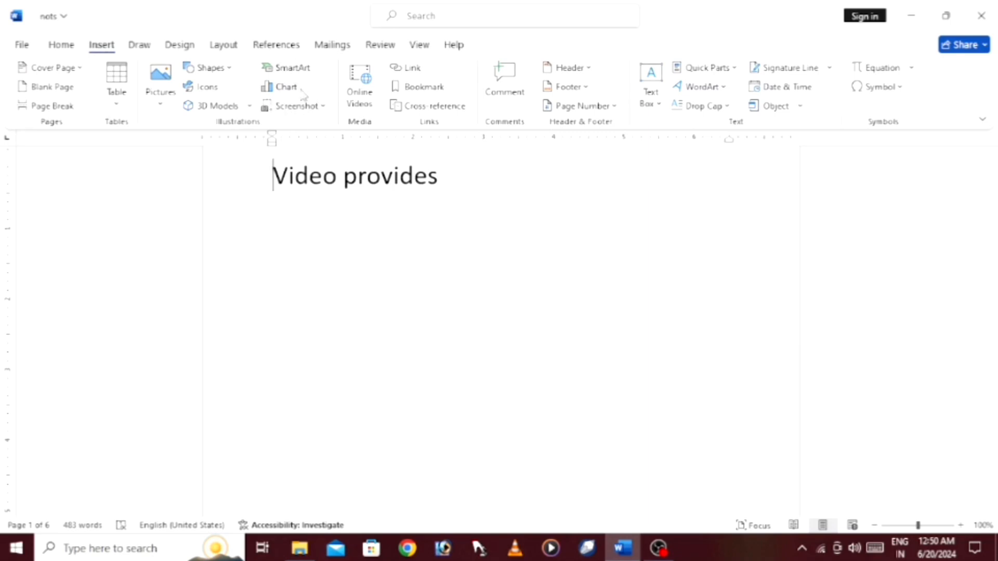
click(301, 93)
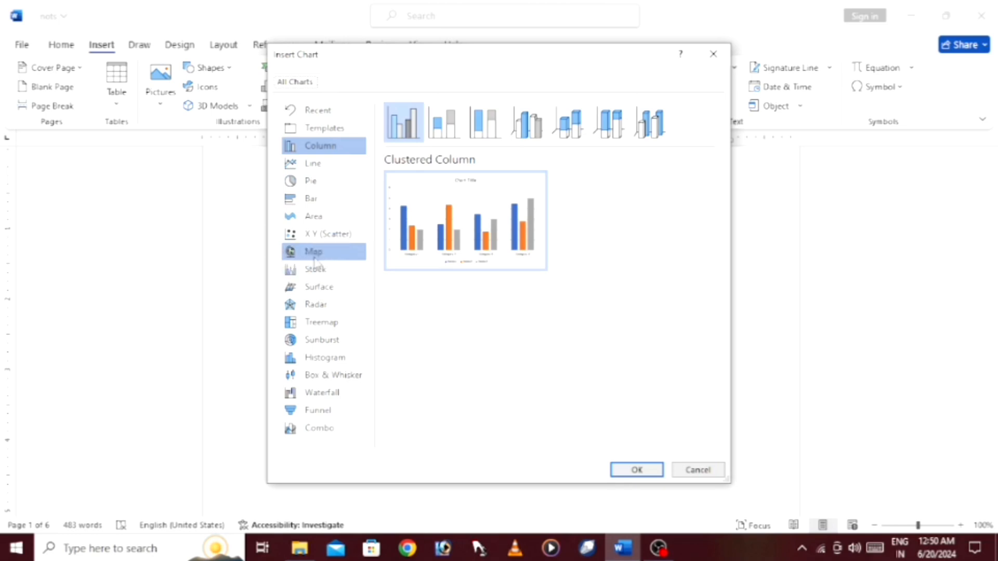
click(332, 289)
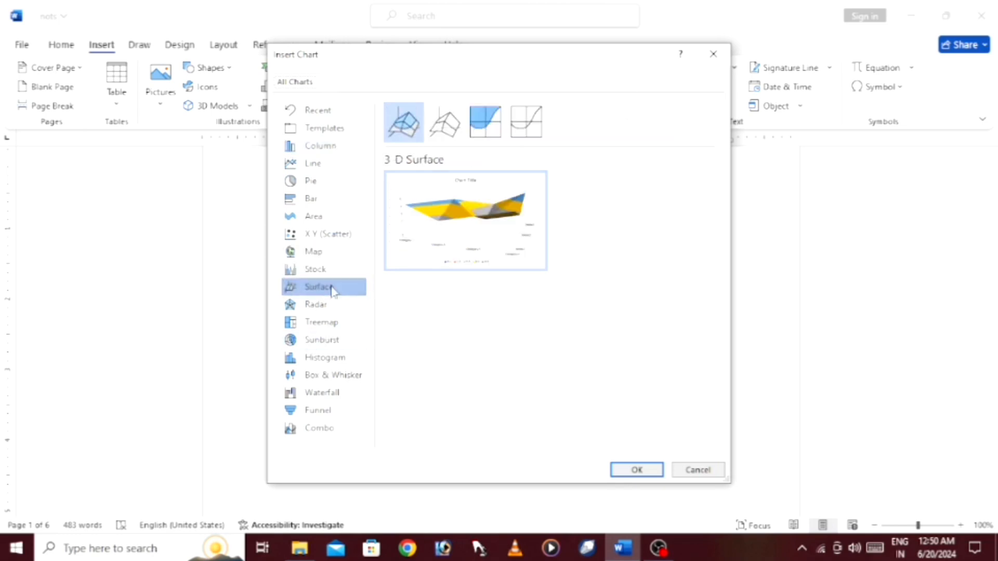
mouse_move(523, 195)
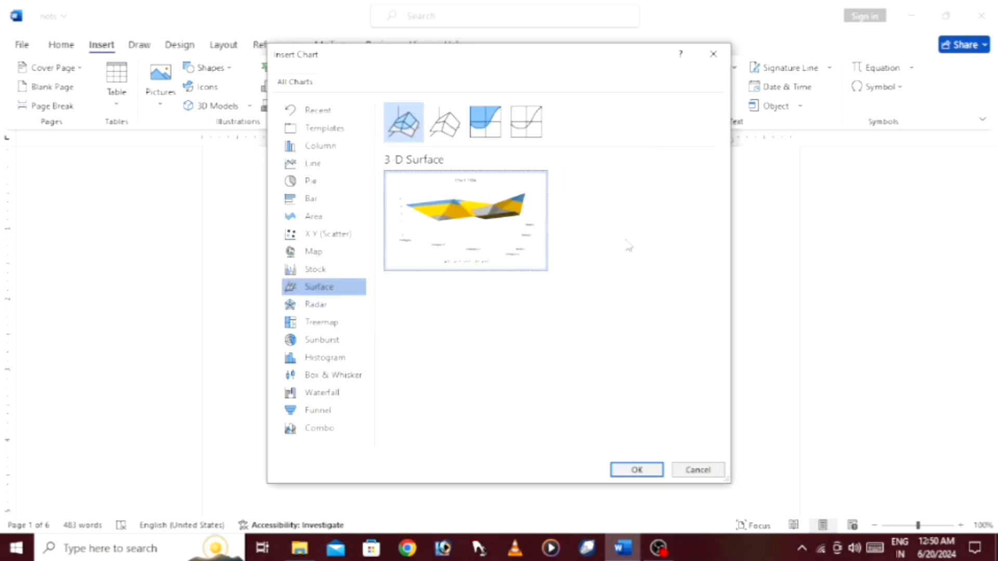
mouse_move(499, 243)
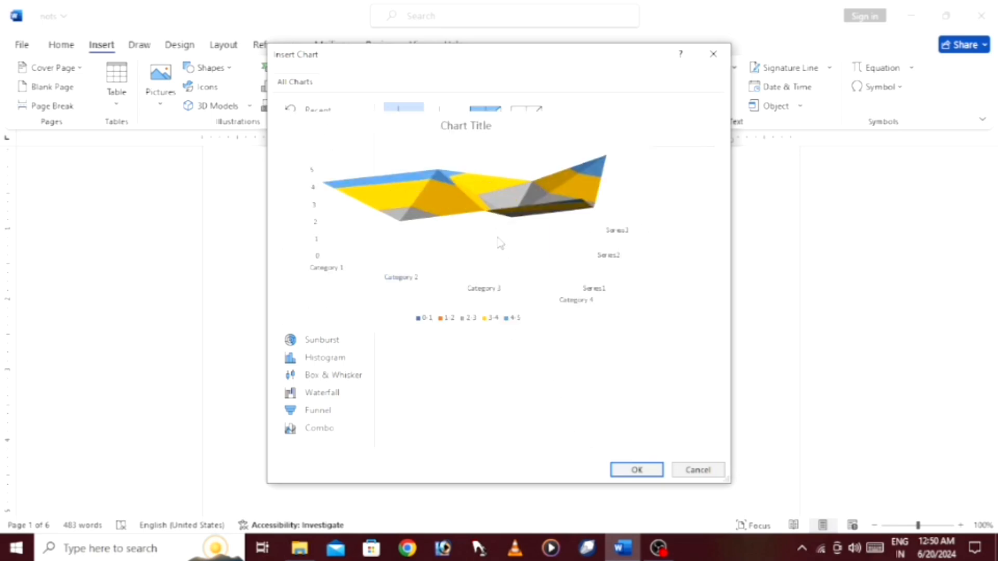
click(642, 471)
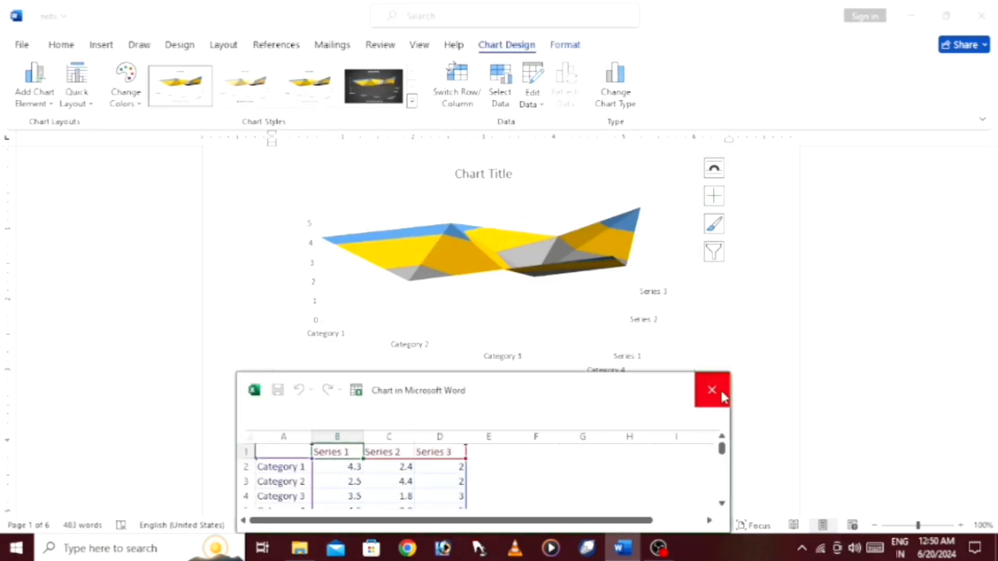
click(722, 393)
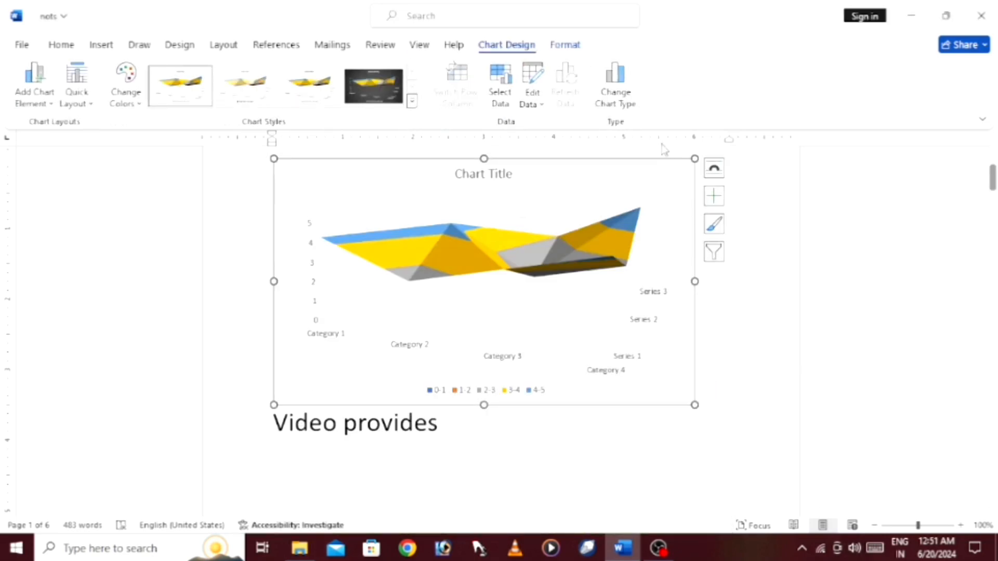
- Remove the 3-D Surface chart from above the text "Video provides"
right_click(684, 169)
click(715, 168)
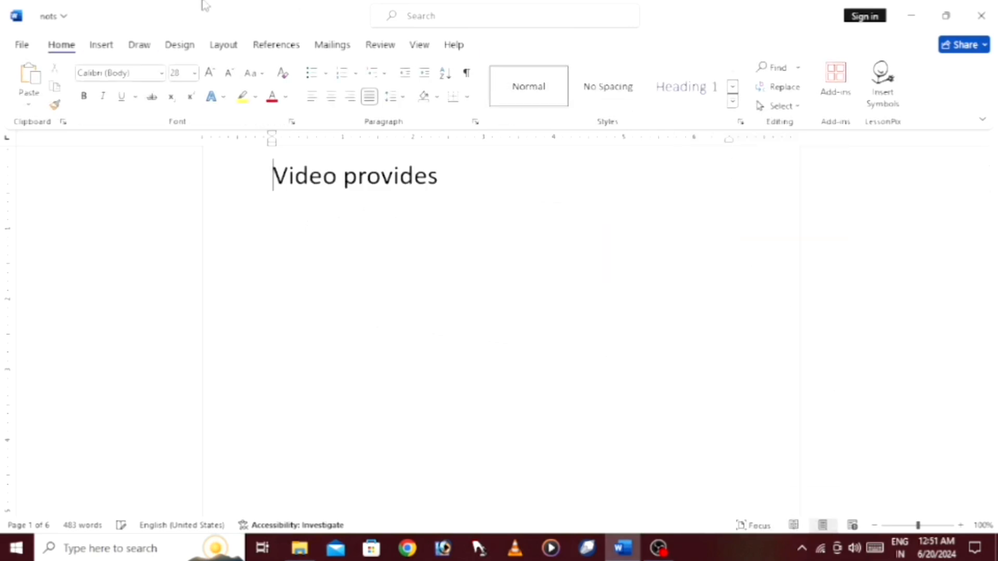
- Preview the Clustered Column - Line combo chart among the chart types and close the chart dialog without inserting it
click(100, 46)
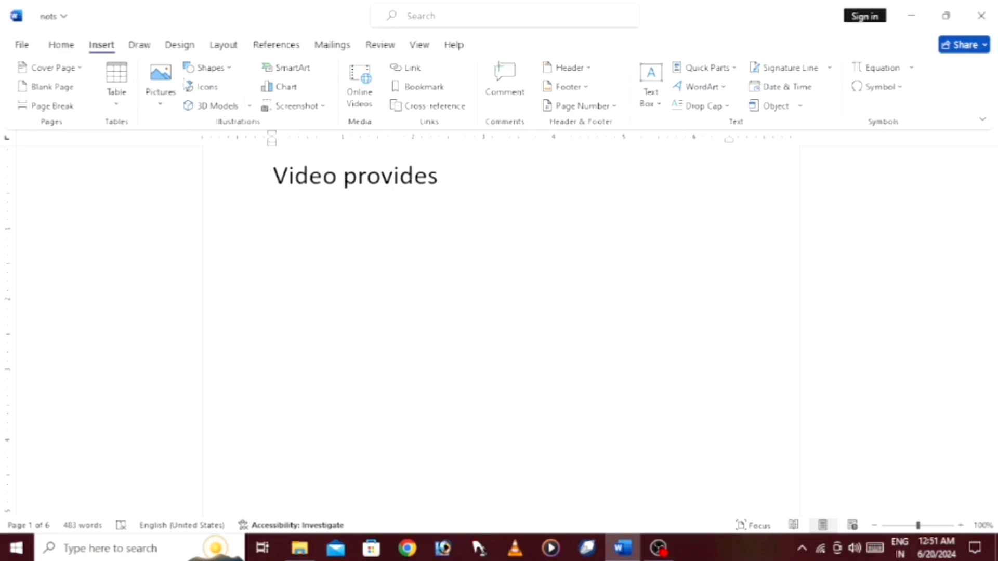
click(290, 88)
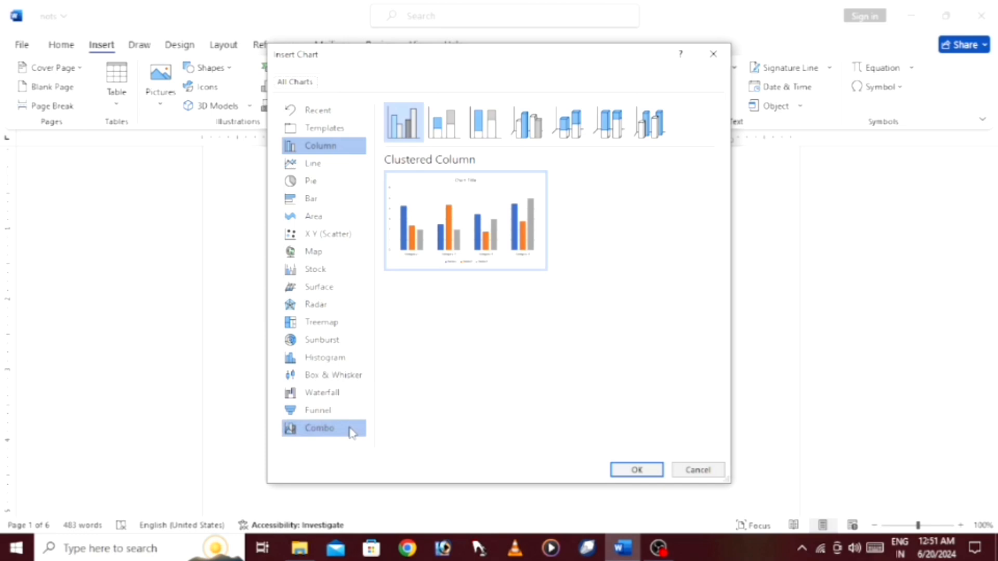
click(326, 433)
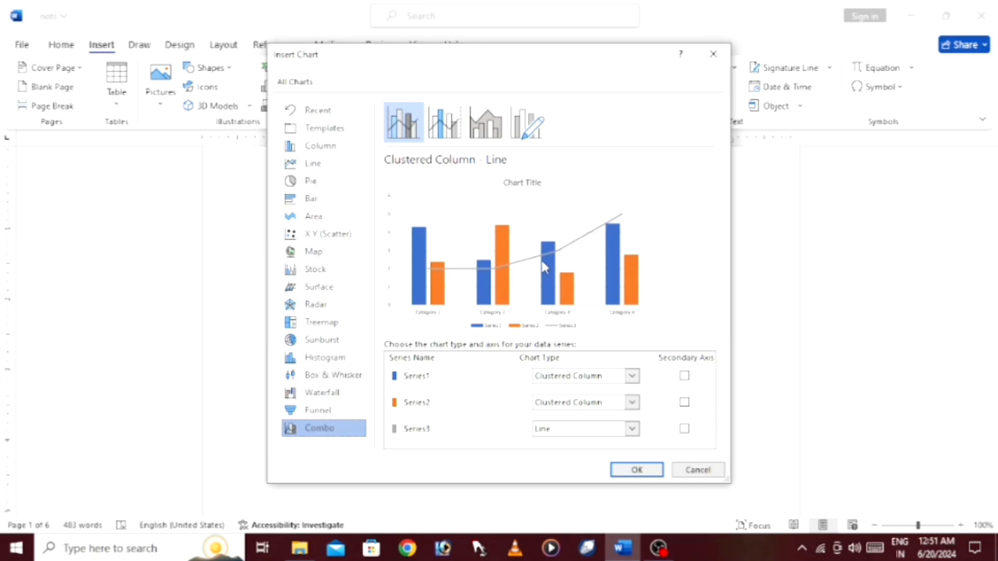
click(713, 55)
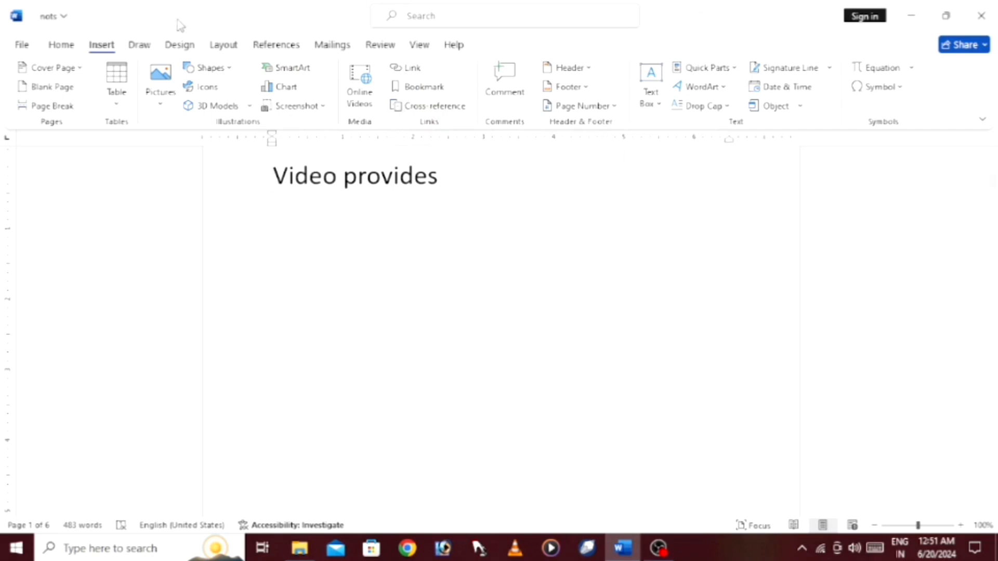
- Try the Screen Clipping capture, and view the online video address dialog without inserting a video
click(299, 107)
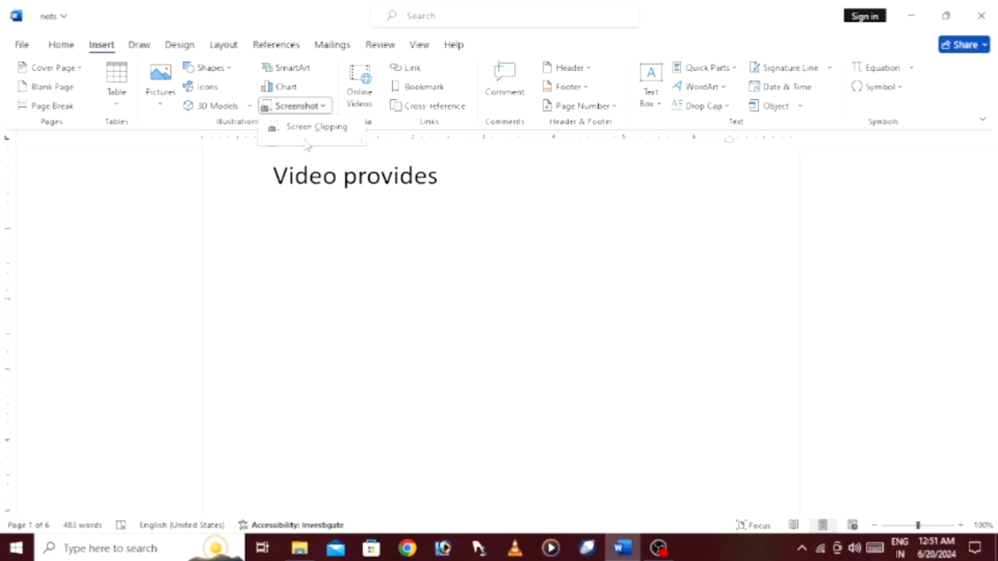
click(299, 128)
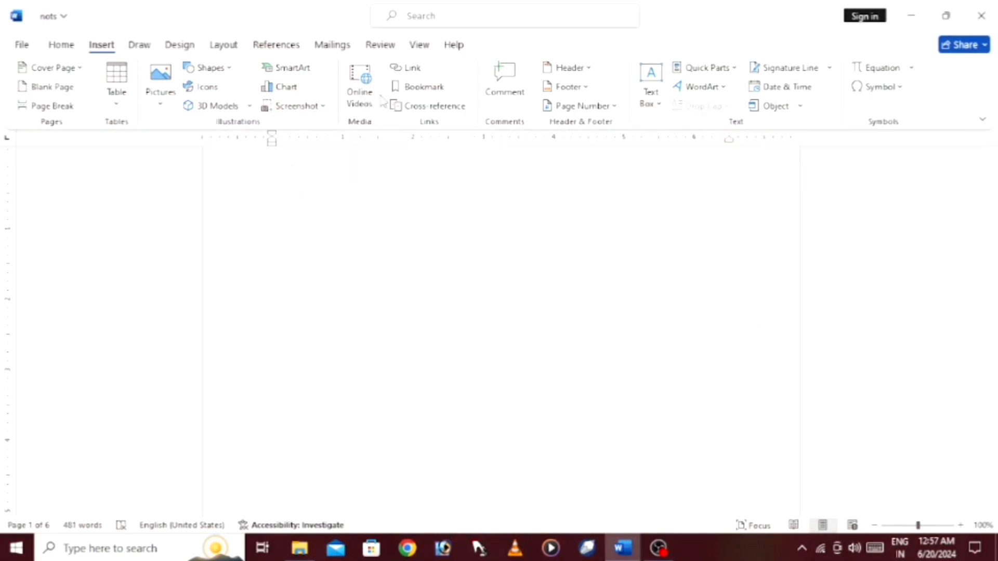
click(367, 110)
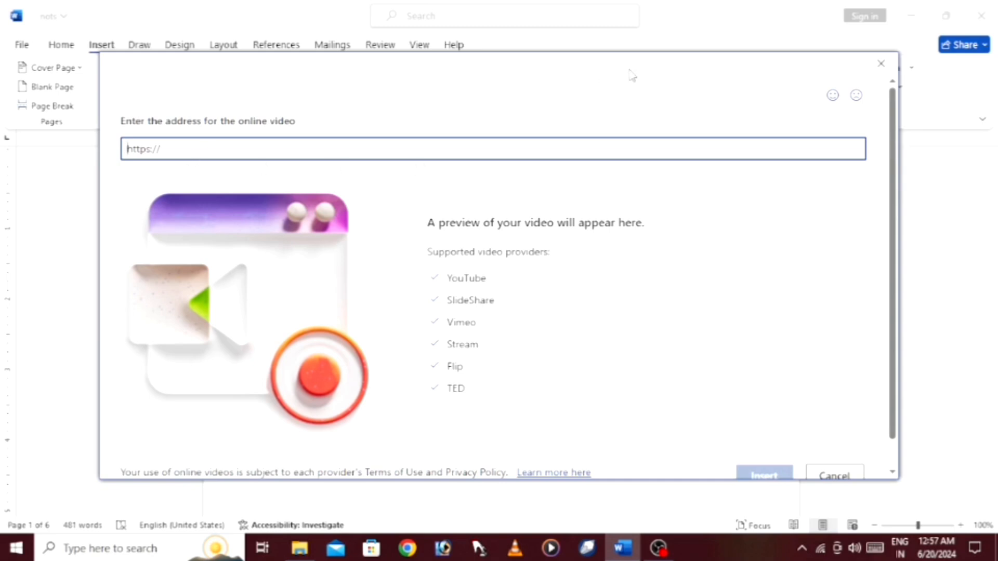
click(880, 63)
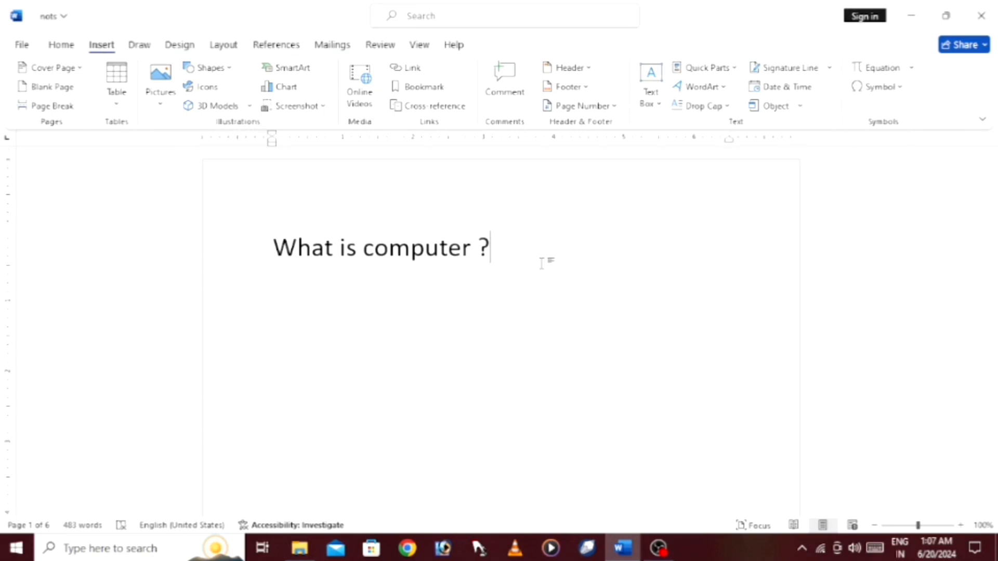
- Set up a hyperlink on "What is computer ?" using the first cdn.hubblecontent.osi.office.net models address in the recent files, and browse the remaining entries
drag(507, 256, 222, 244)
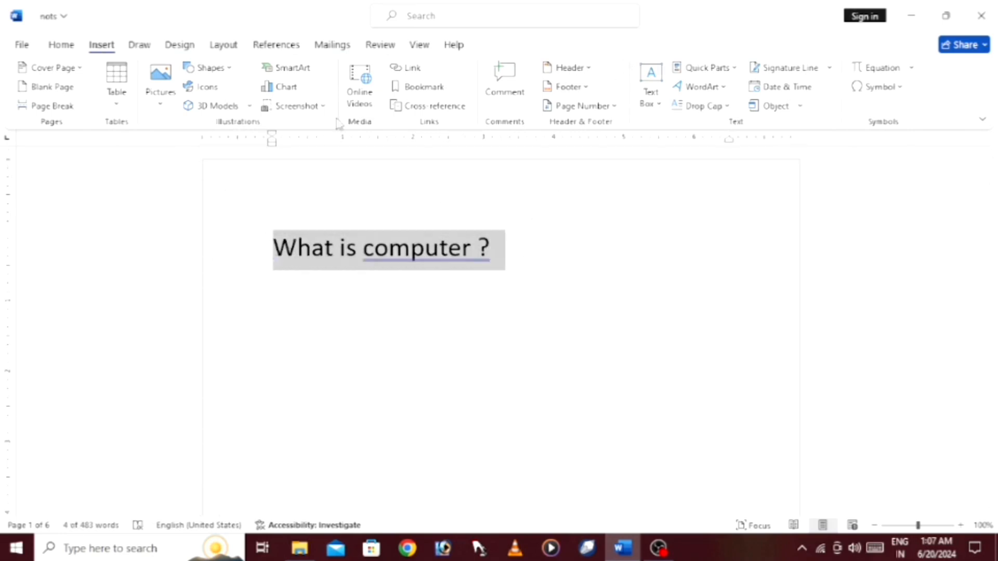
click(416, 68)
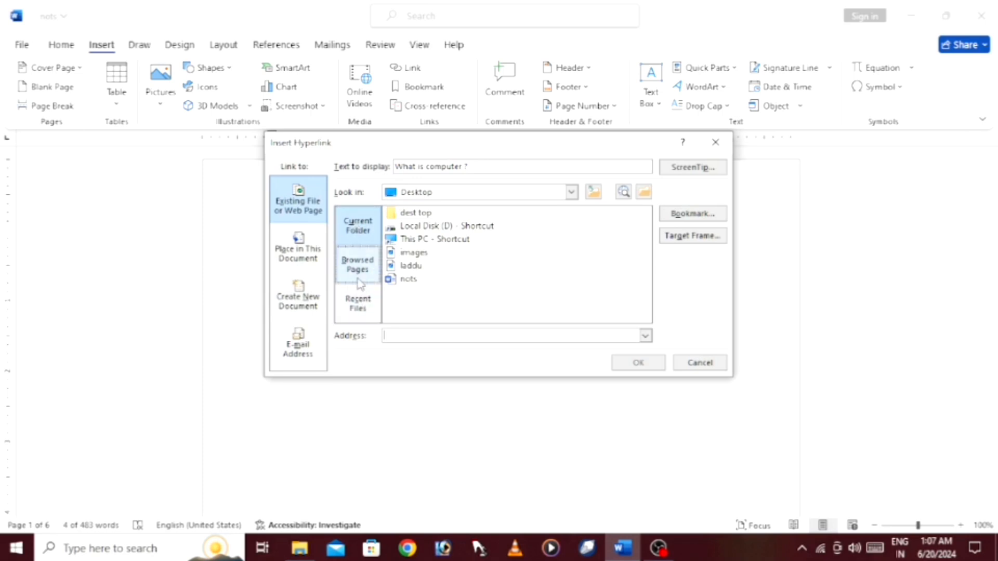
click(362, 318)
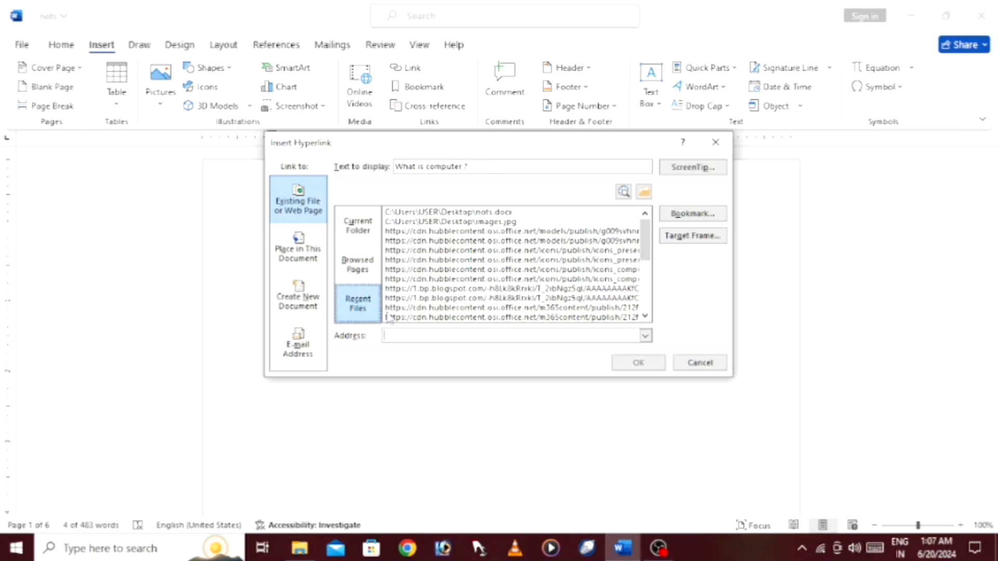
click(441, 232)
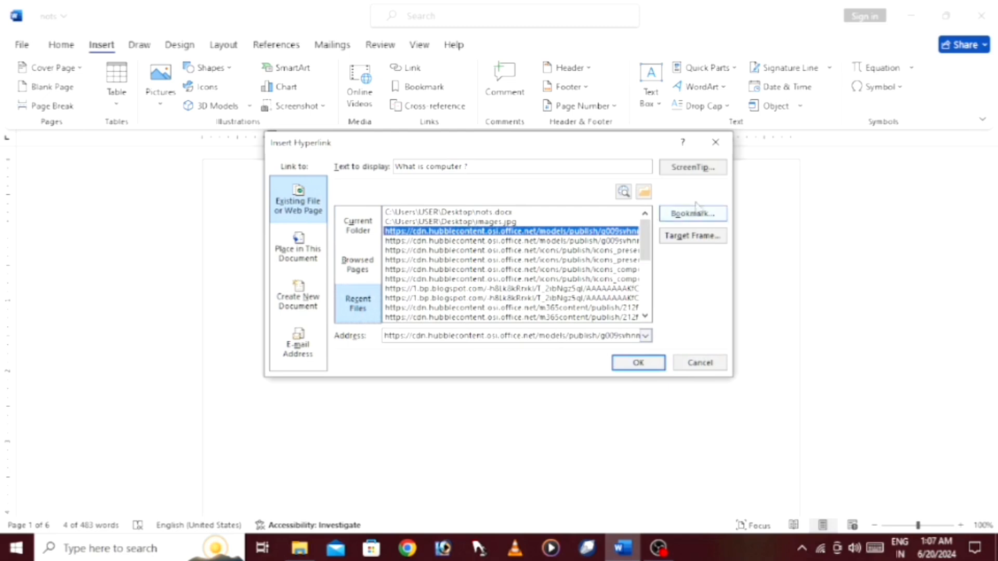
drag(649, 241, 645, 292)
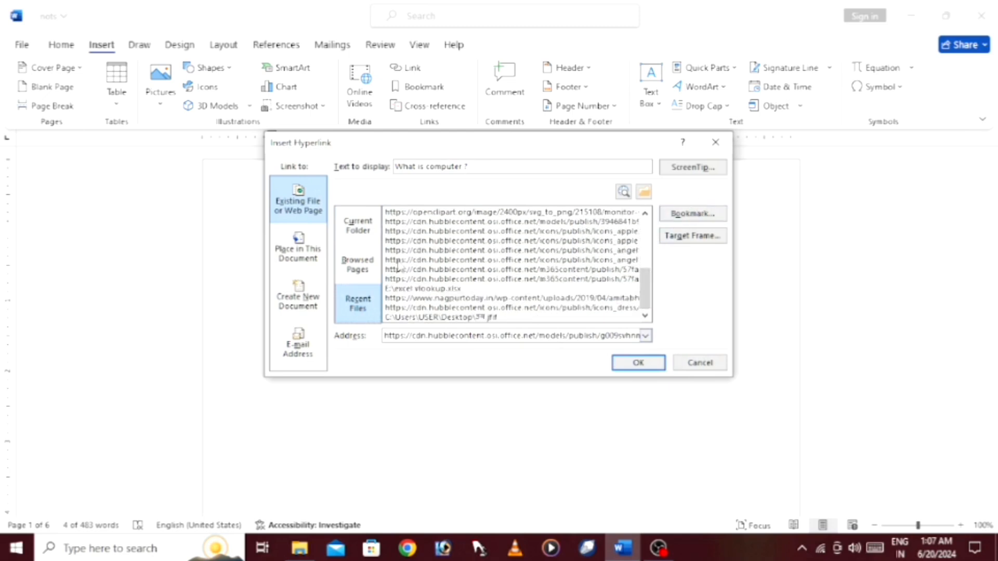
- Review the current folder, recent files and browsed pages lists as possible link targets for "What is computer ?"
click(356, 233)
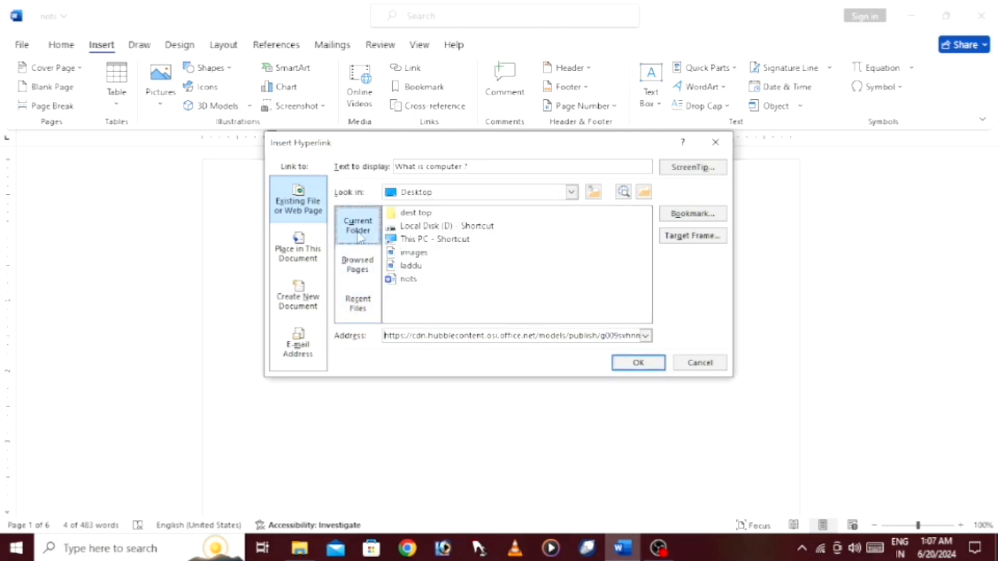
click(359, 311)
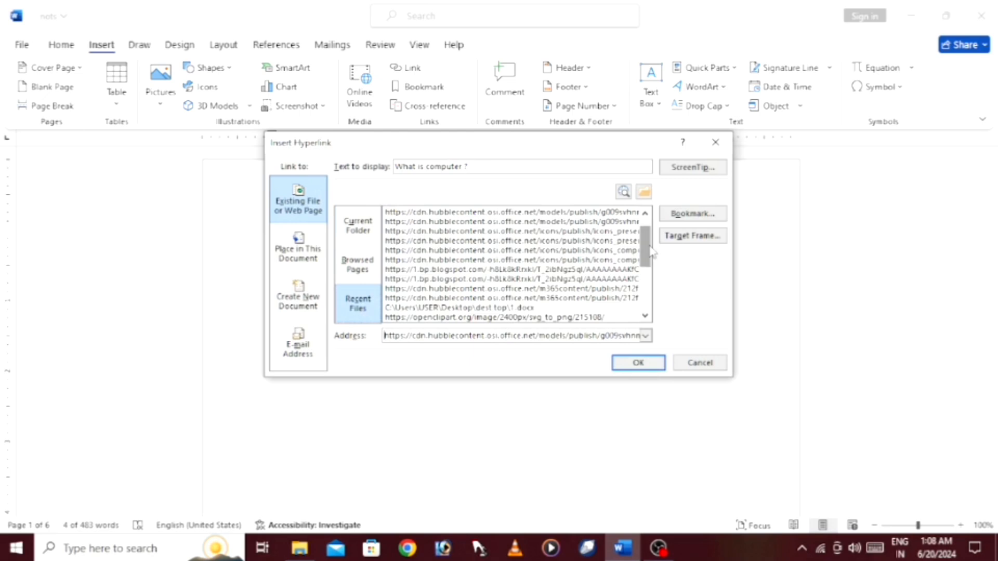
scroll(647, 229, up, 1)
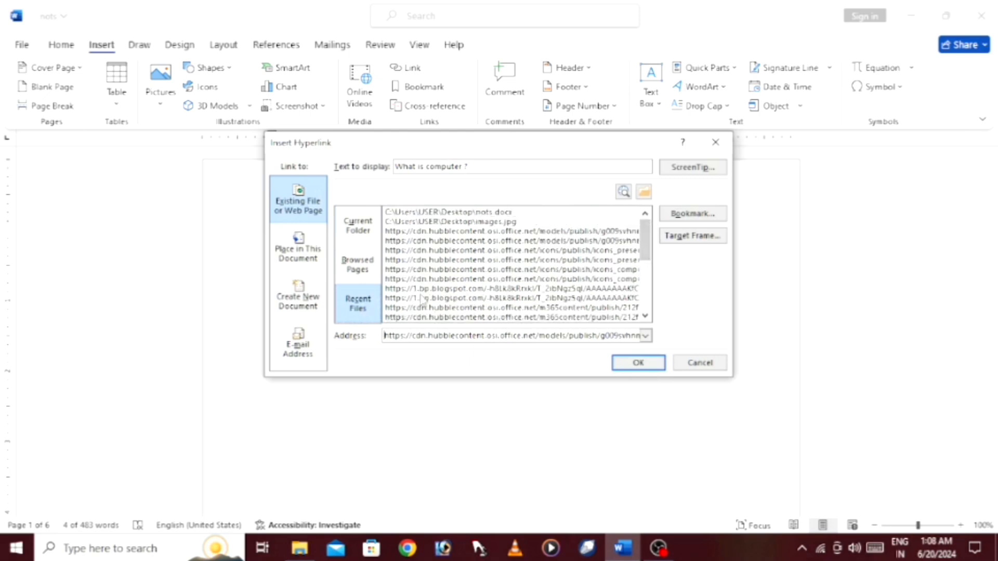
click(358, 265)
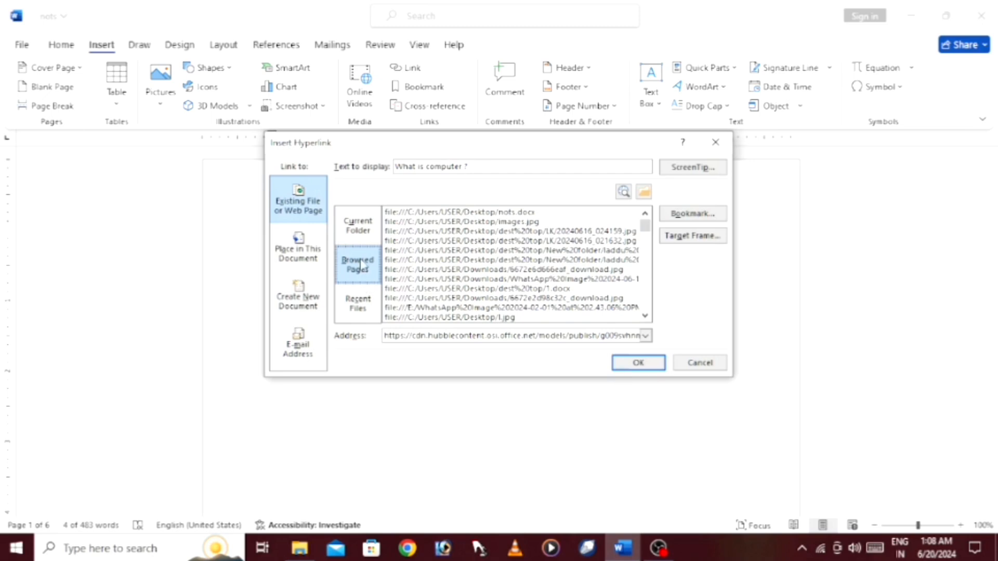
click(363, 234)
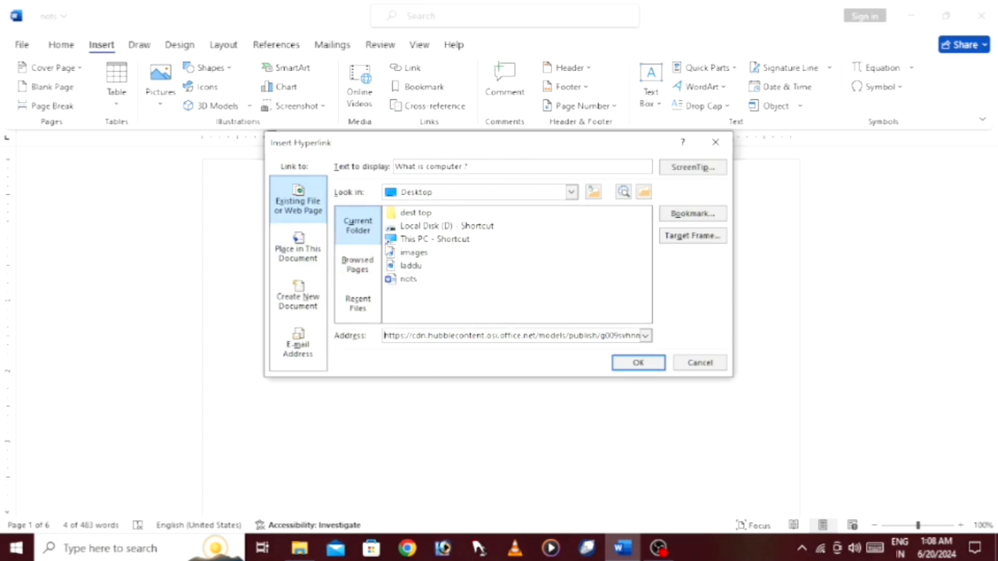
- Browse for a file to link to and select document 1 in the Desktop's dest top folder
click(641, 198)
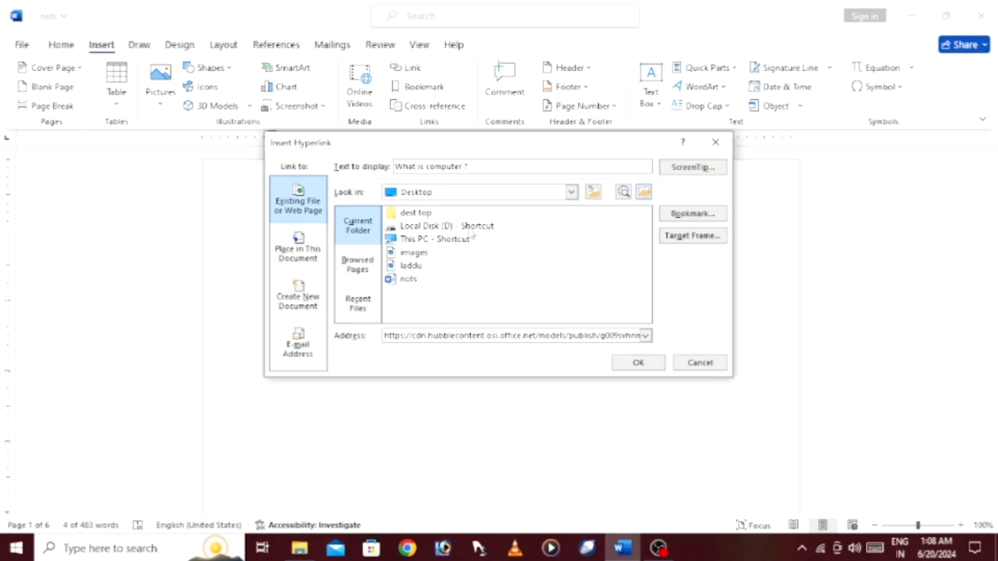
click(645, 196)
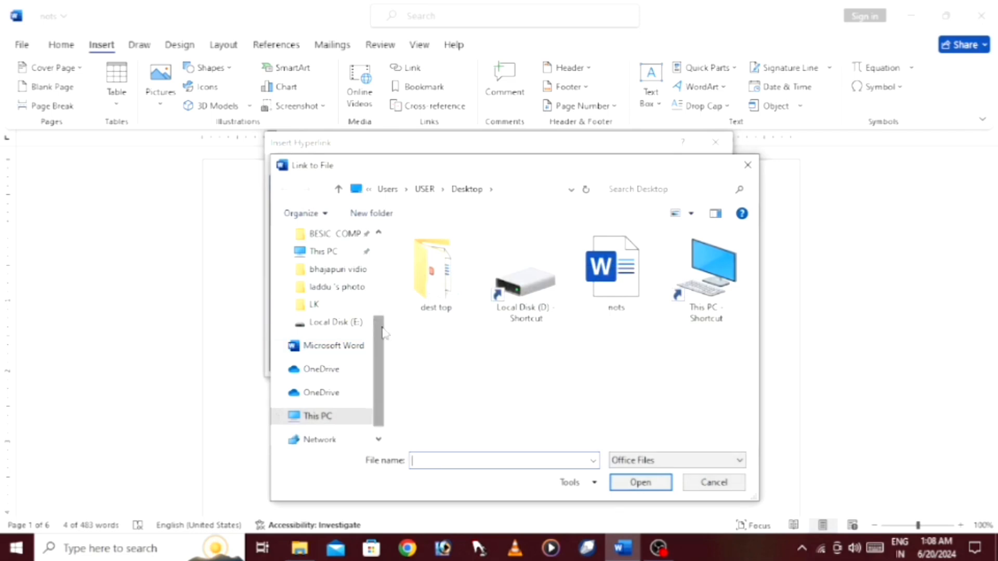
scroll(389, 317, up, 1)
drag(387, 312, 400, 242)
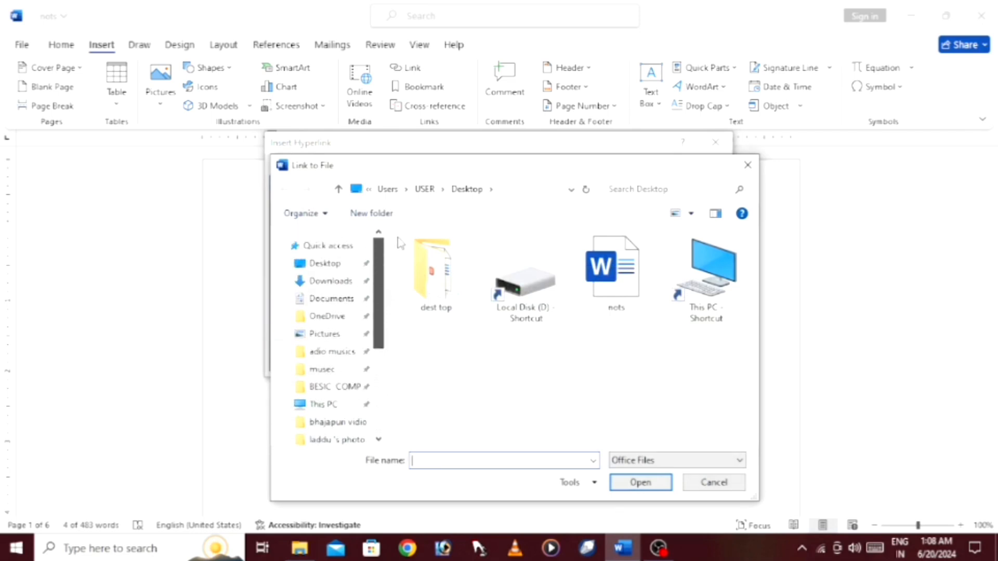
click(321, 263)
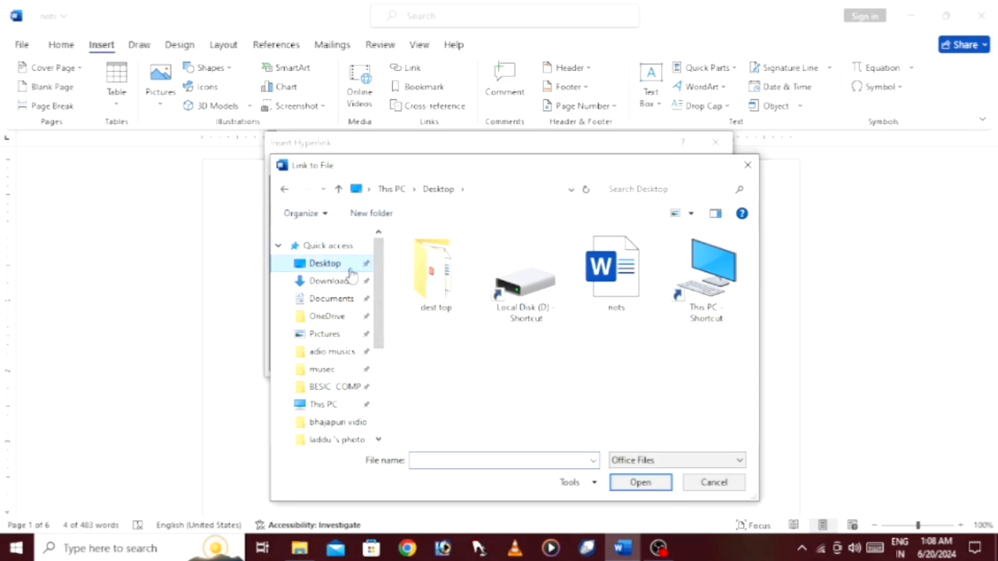
click(446, 294)
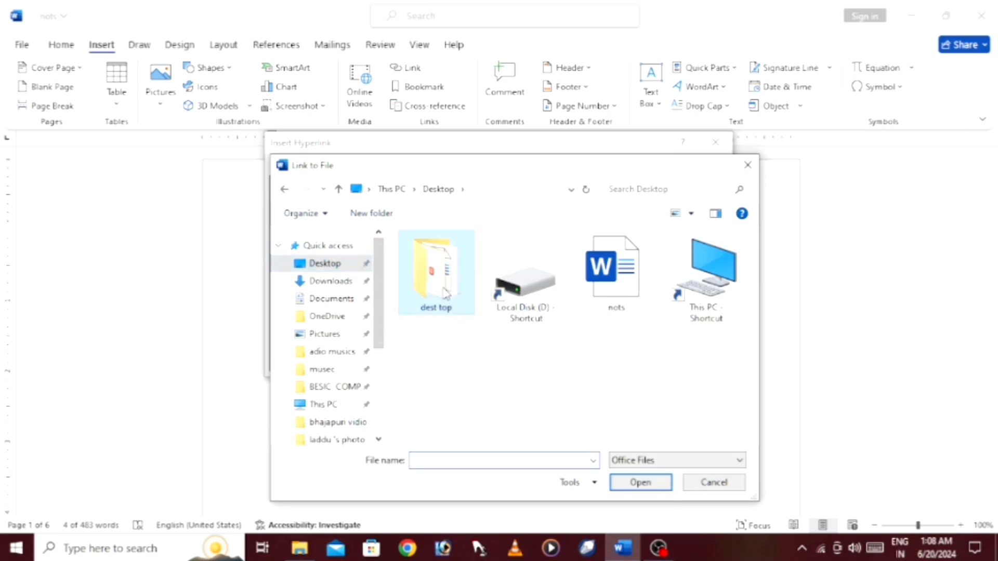
double_click(446, 294)
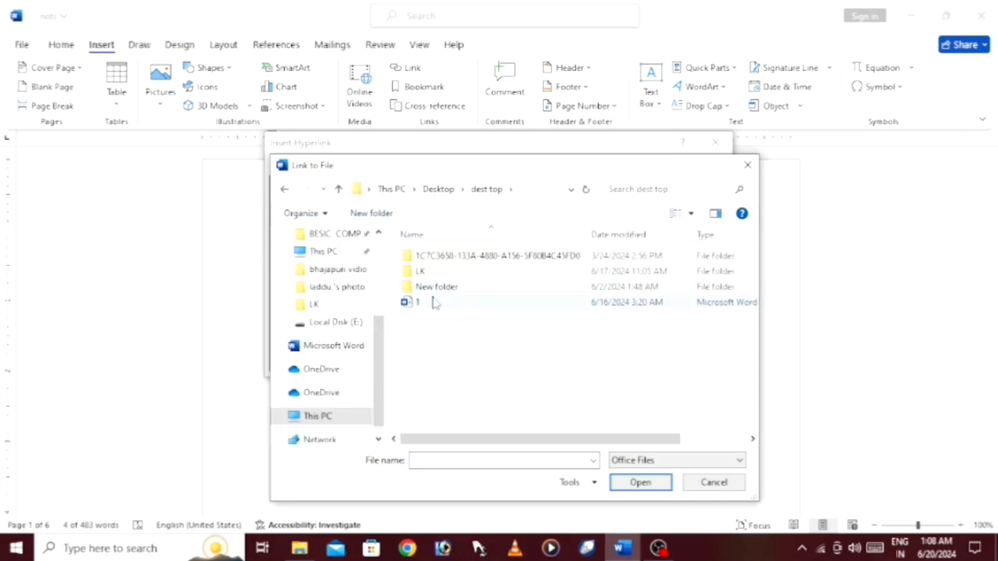
click(435, 303)
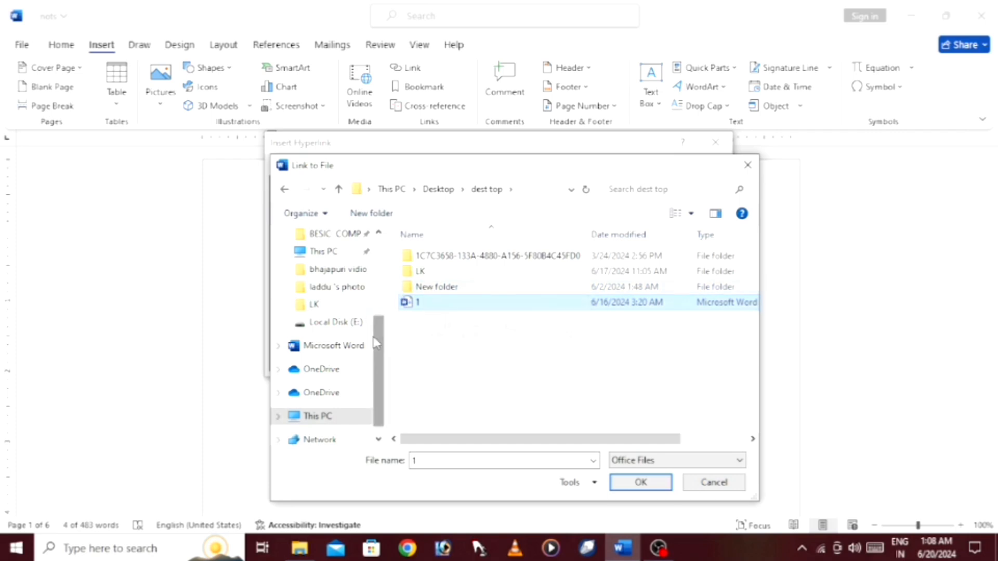
- Link the text "What is computer ?" to the fvgh document in the Documents folder
scroll(374, 312, up, 2)
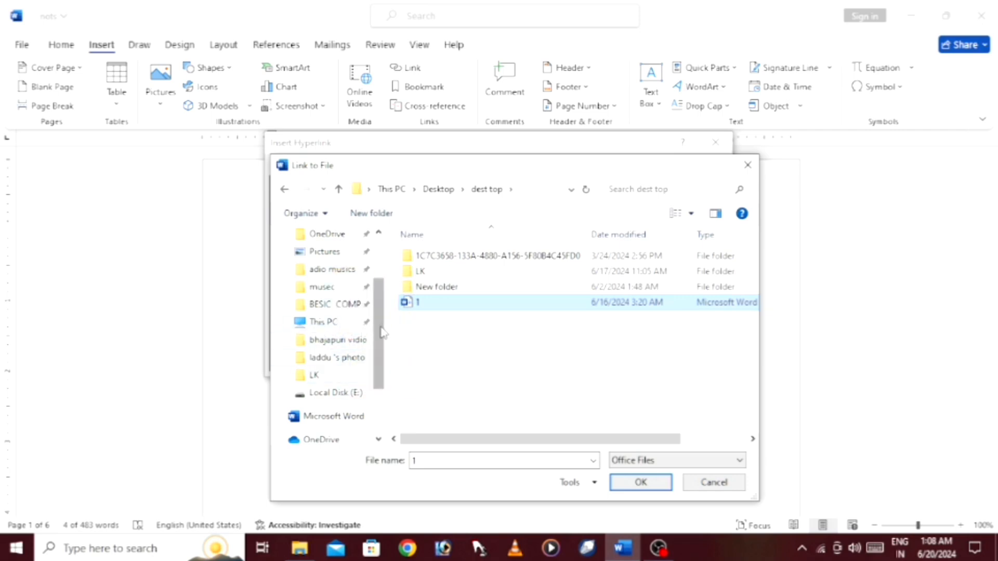
drag(382, 328, 374, 285)
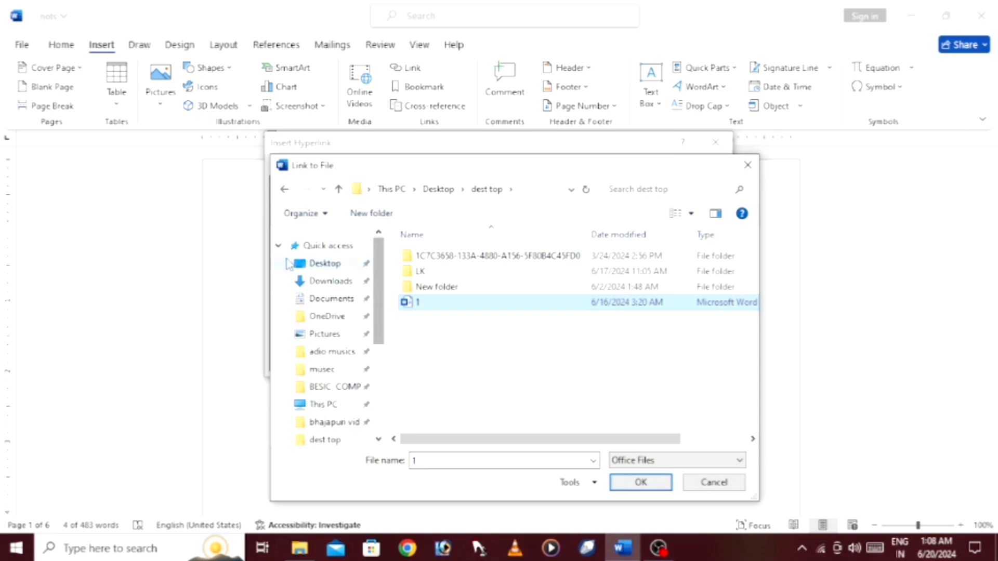
click(328, 299)
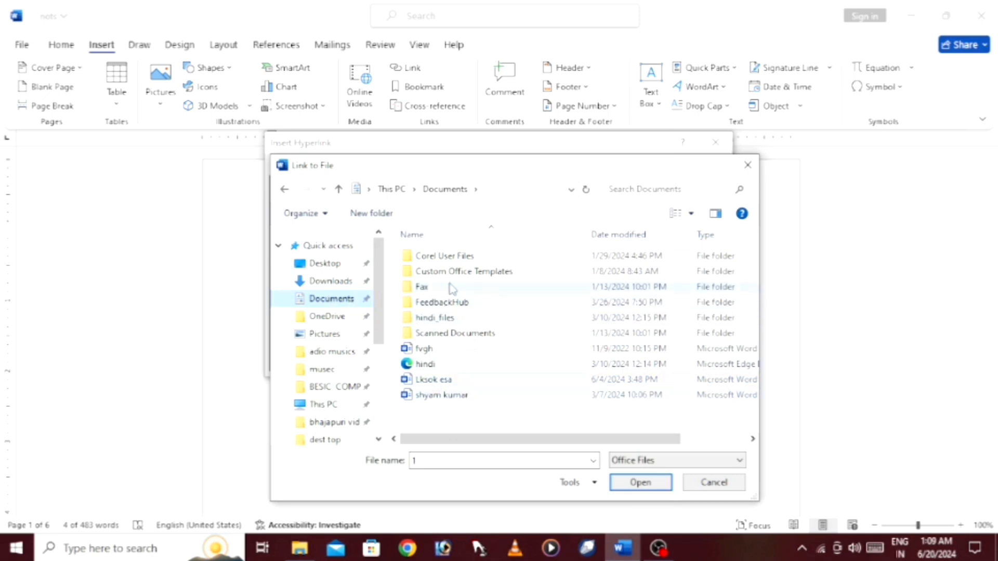
click(436, 351)
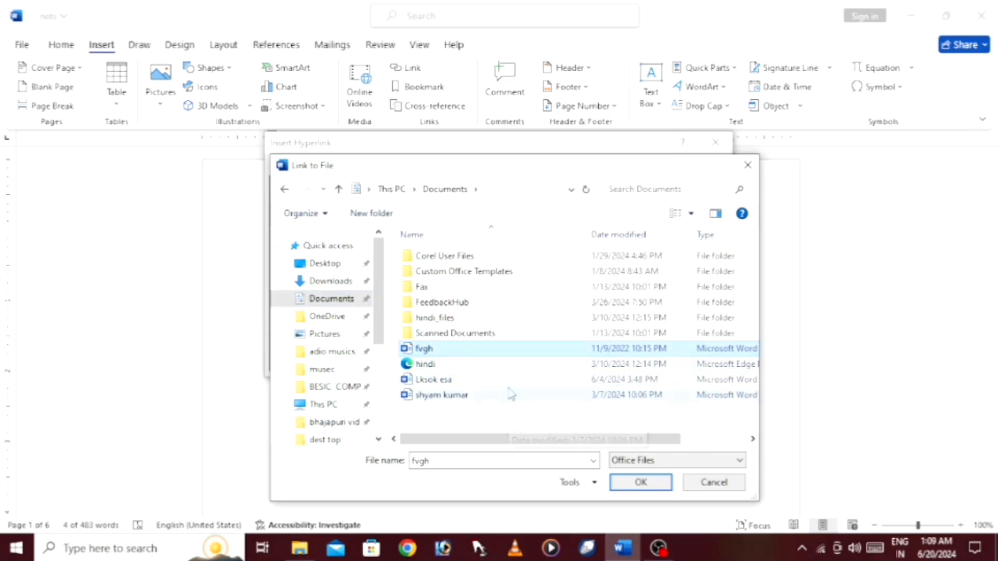
click(654, 481)
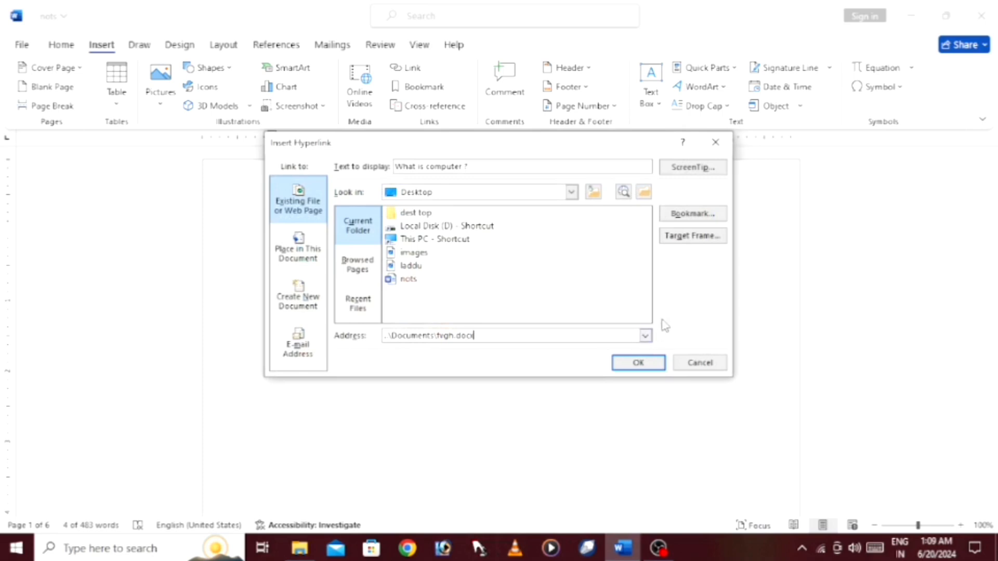
click(628, 364)
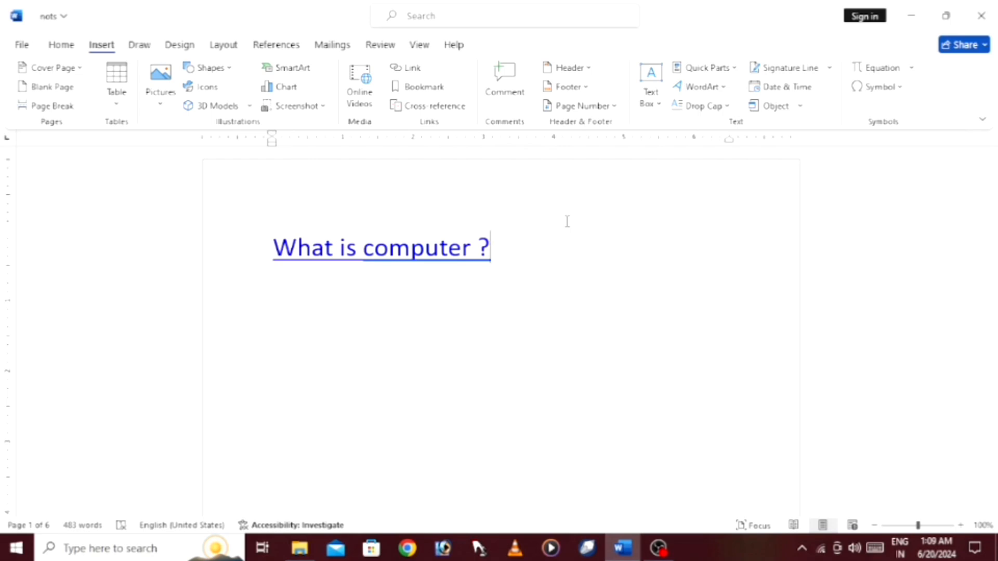
- Follow the "What is computer ?" link to test it, and close the document it opens
ctrl+click(402, 251)
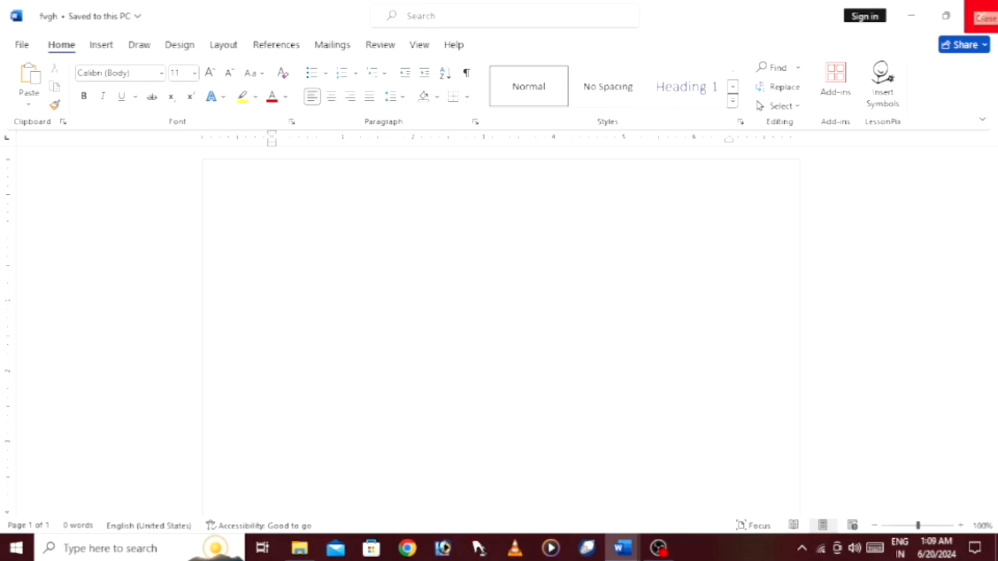
click(981, 15)
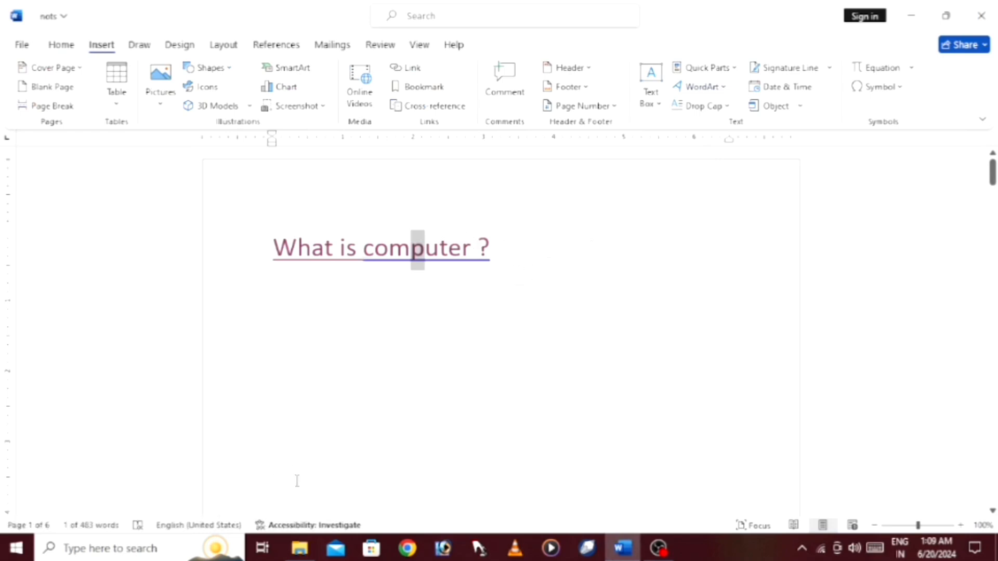
- Examine the hyperlink's settings with its browsed pages and recent files lists, and leave them without changes
click(415, 67)
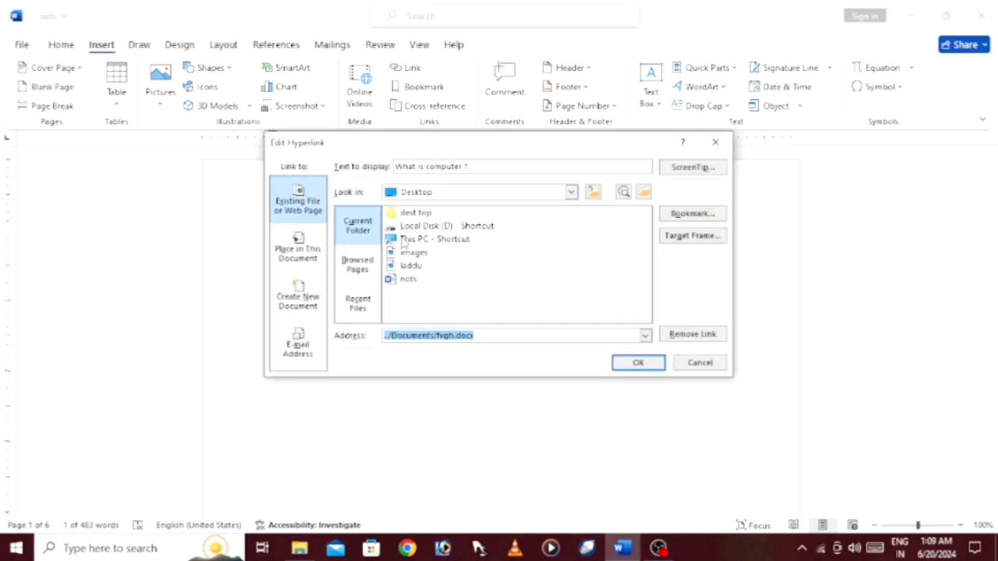
click(373, 229)
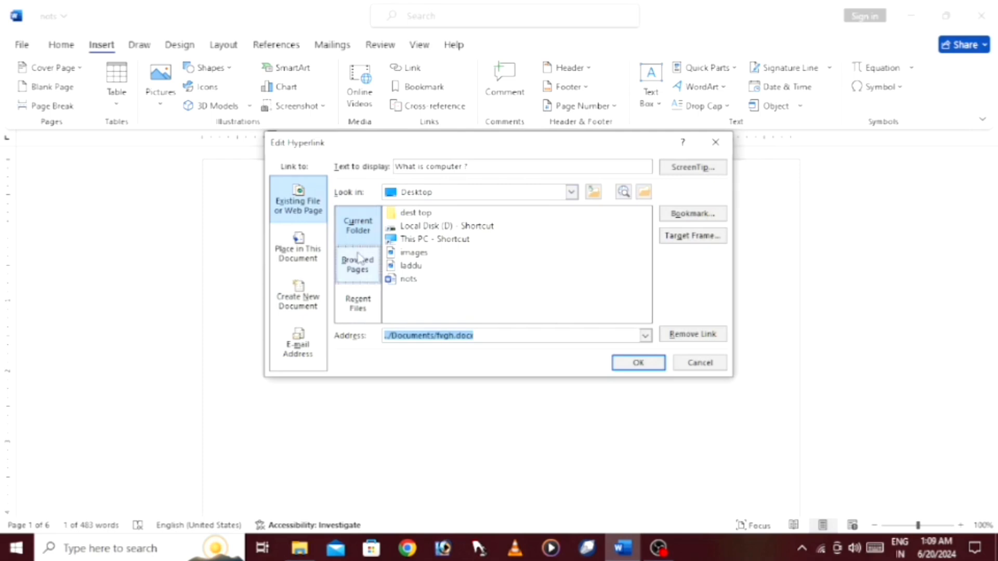
click(358, 267)
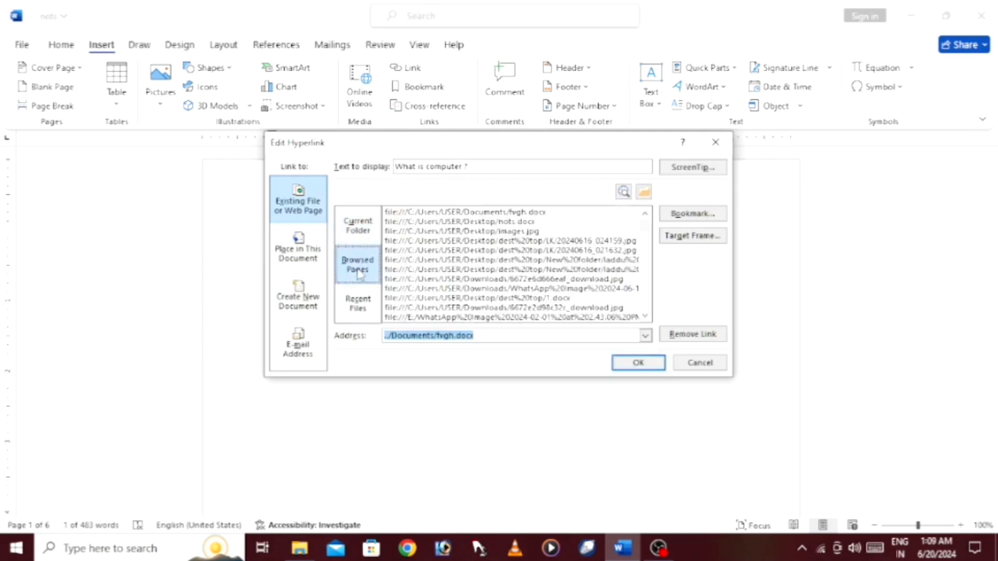
click(364, 295)
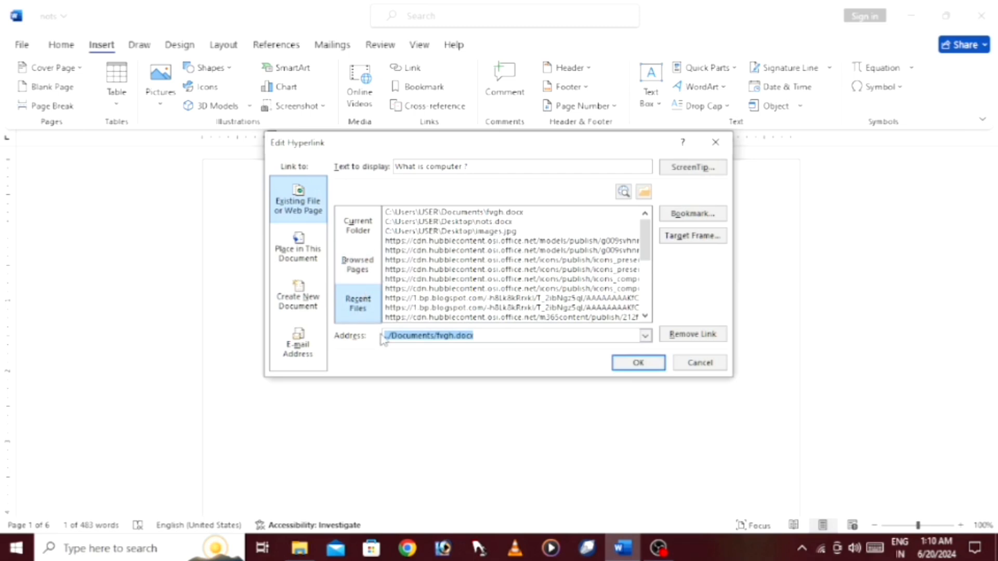
click(715, 142)
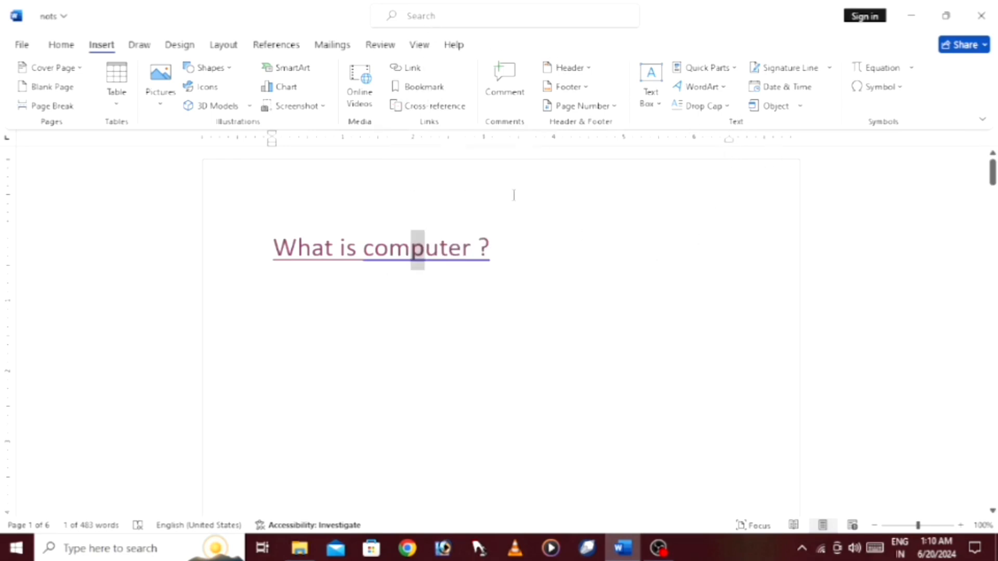
- Delete the linked "What is computer ?" heading from the first page
click(515, 248)
key(shift+Home)
key(BackSpace)
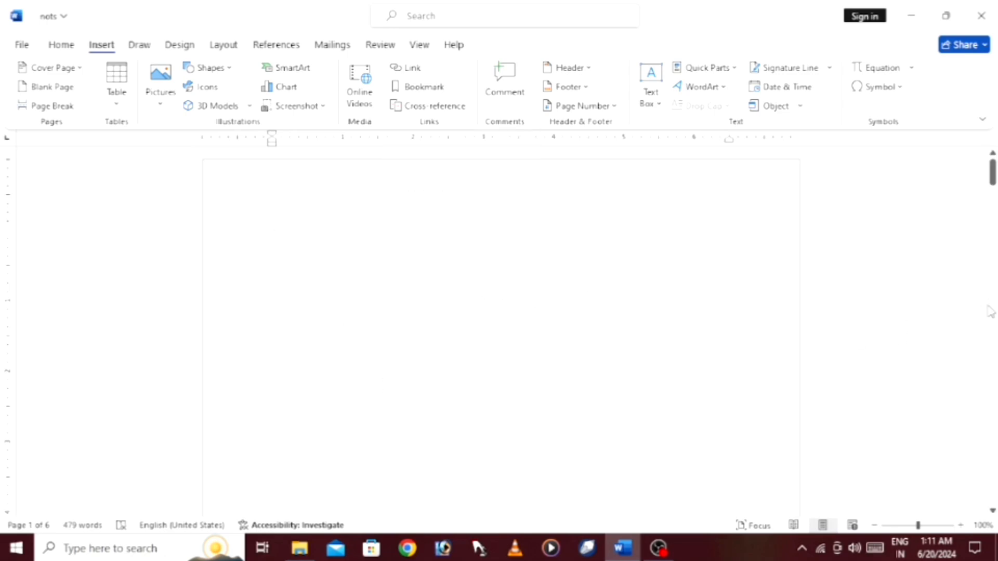
- Close the nots document without saving its changes
scroll(990, 311, down, 10)
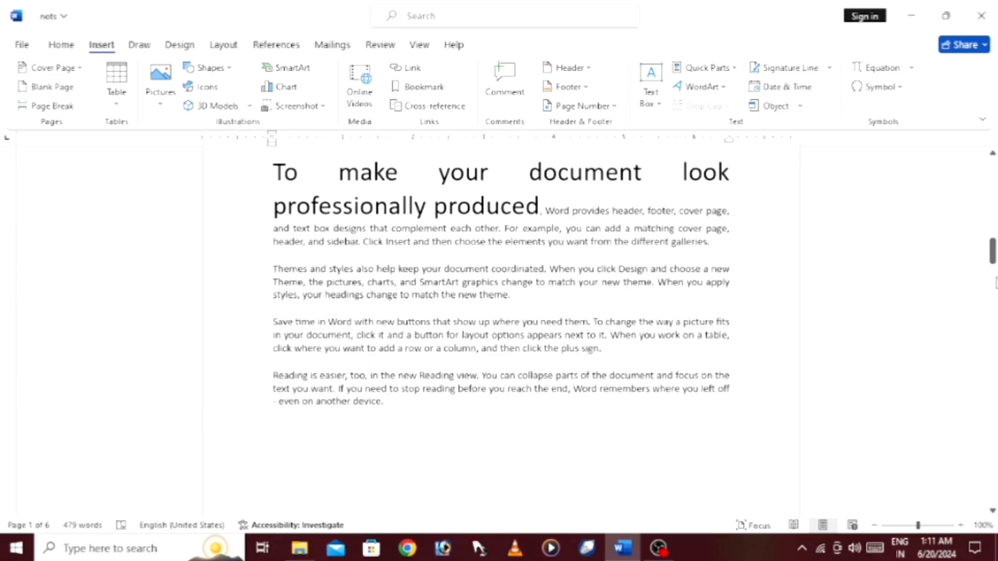
scroll(995, 283, down, 8)
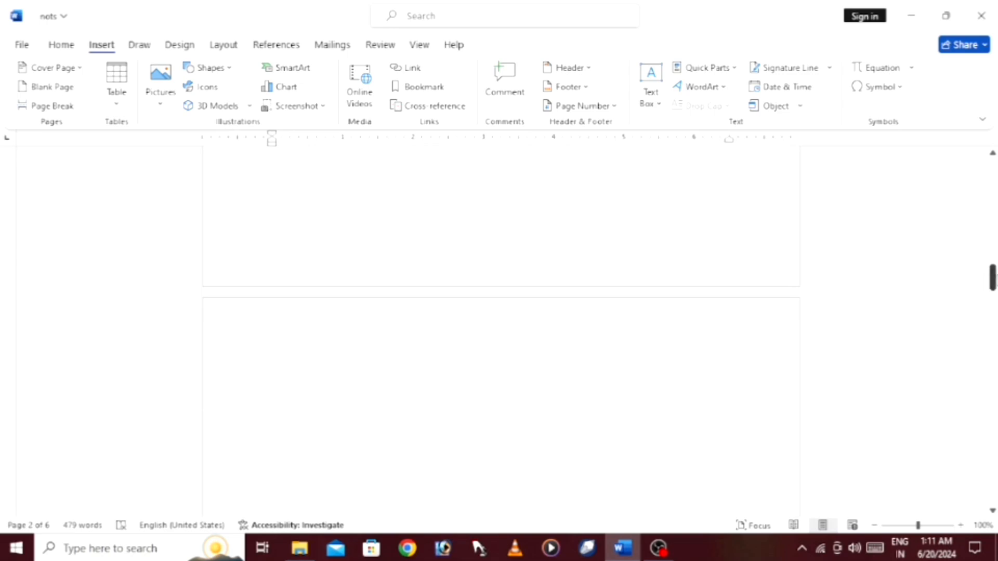
drag(993, 277, 984, 308)
click(981, 15)
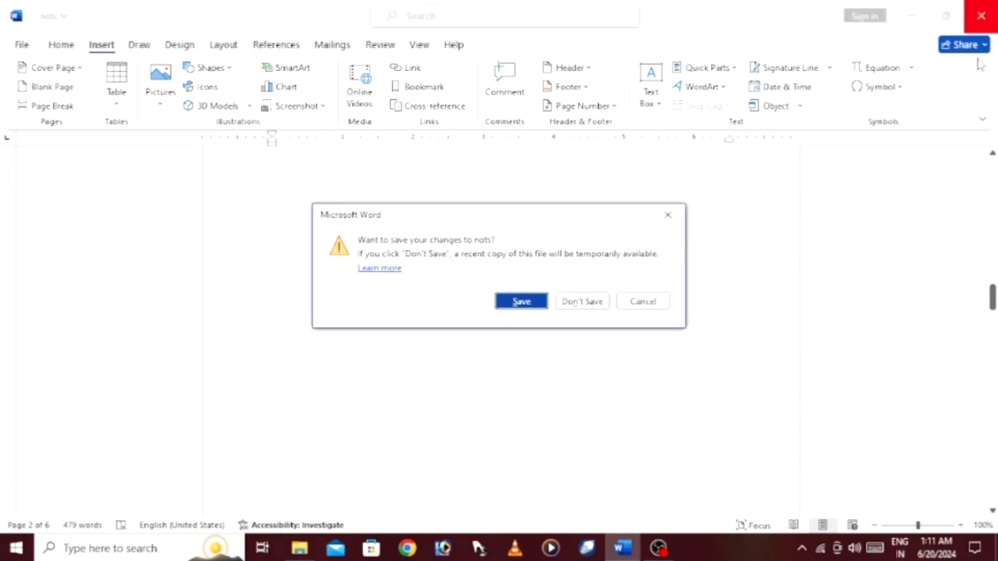
click(582, 303)
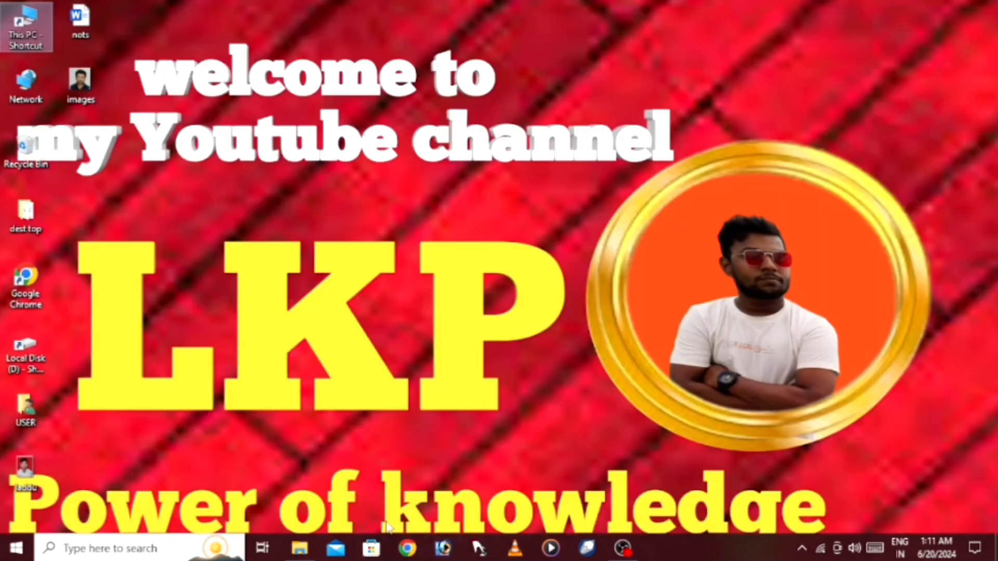
- Reopen the nots document from the desktop
double_click(30, 14)
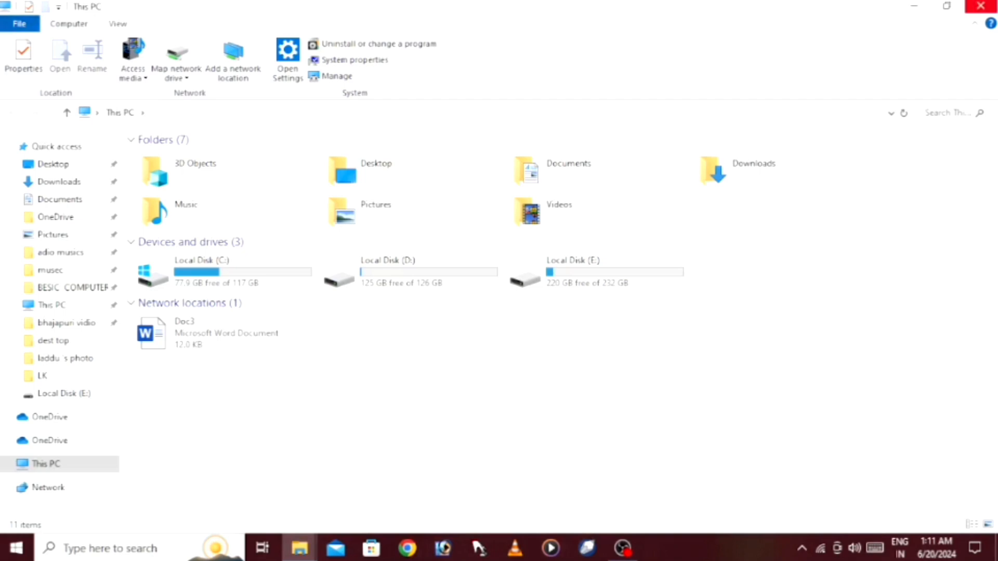
click(980, 6)
double_click(81, 28)
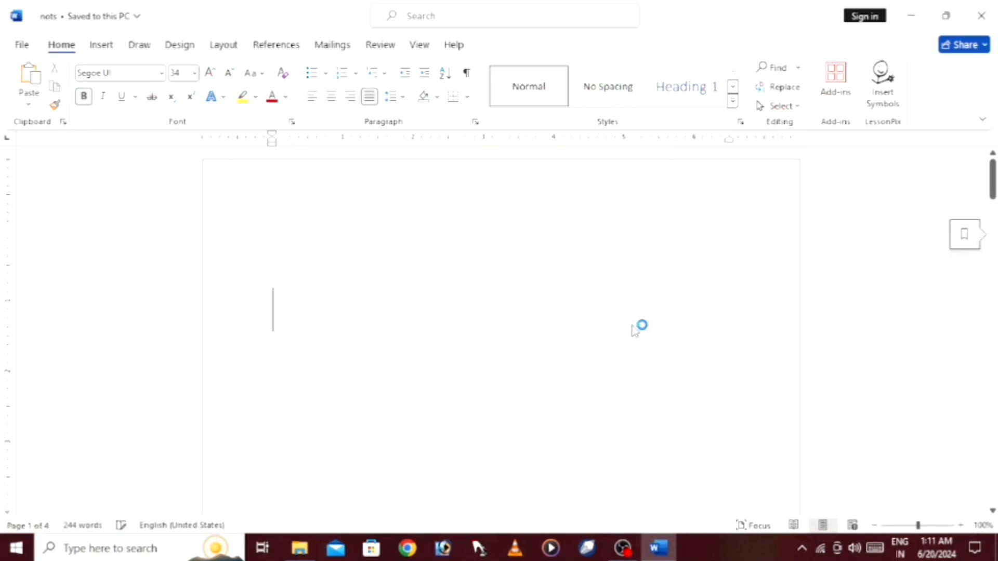
- Go through the document to the "What is computer ?" section and look over its heading and paragraph
key(Down)
key(Down)
key(Down)
key(Down)
key(Down)
key(Down)
key(Down)
key(Down)
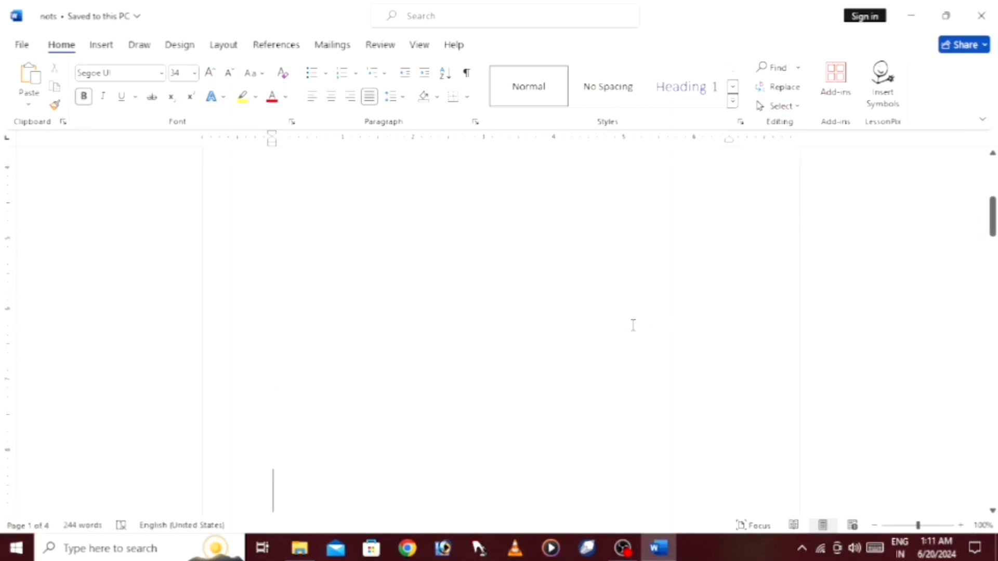
key(Down)
key(Down)
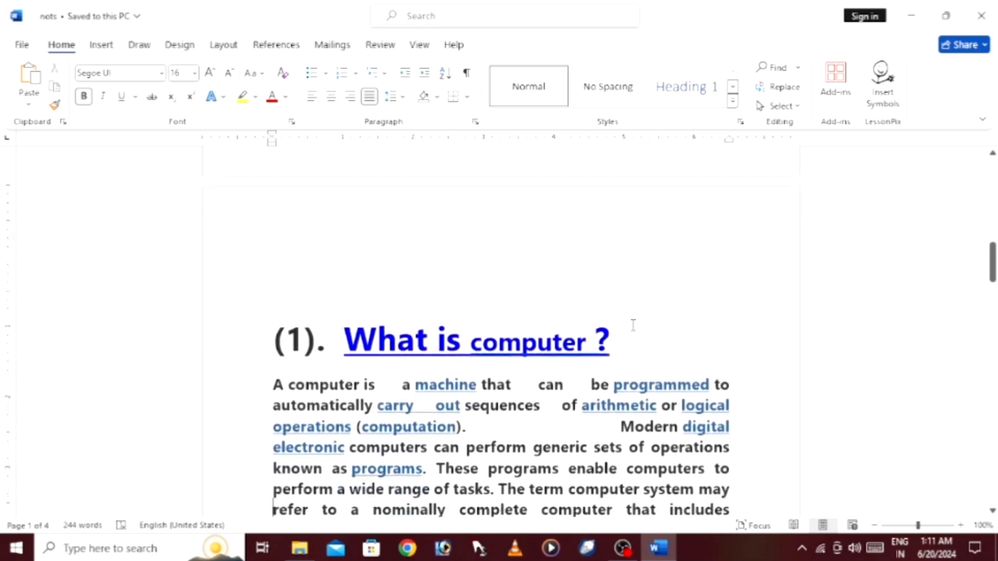
key(Down)
key(Down)
key(Up)
key(Up)
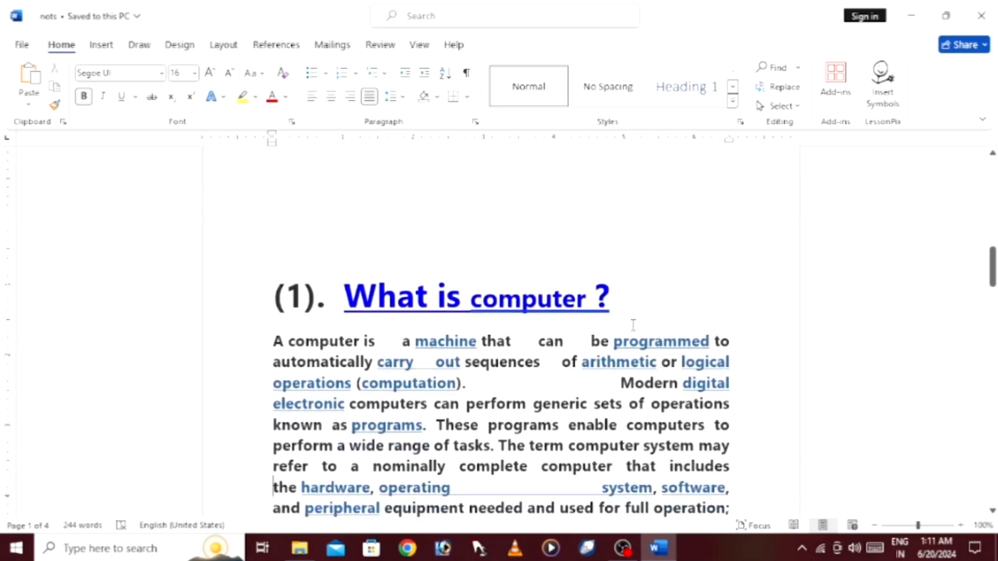
- Start a bookmark at the "What is computer ?" heading and clear the suggested bookmark name
click(497, 299)
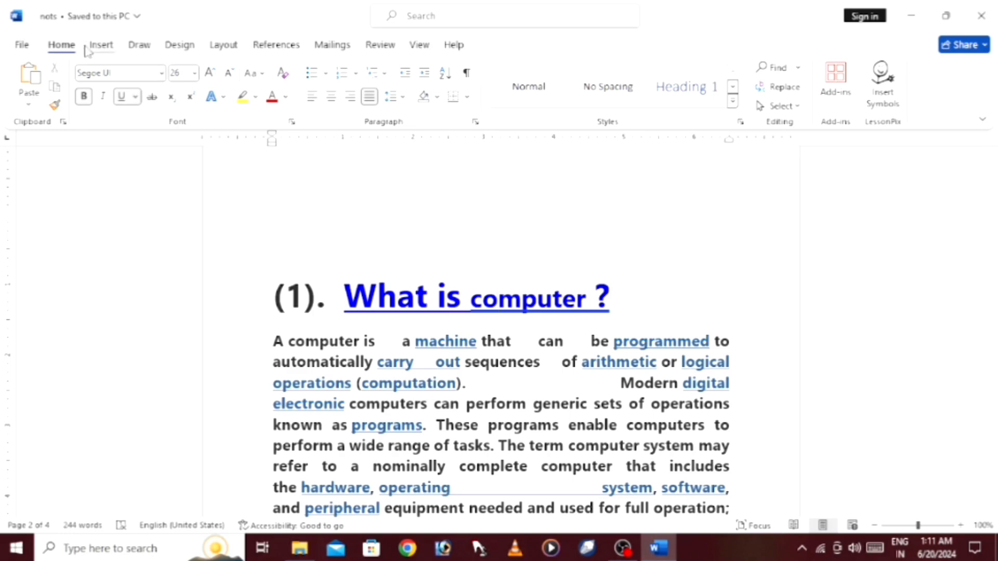
click(100, 44)
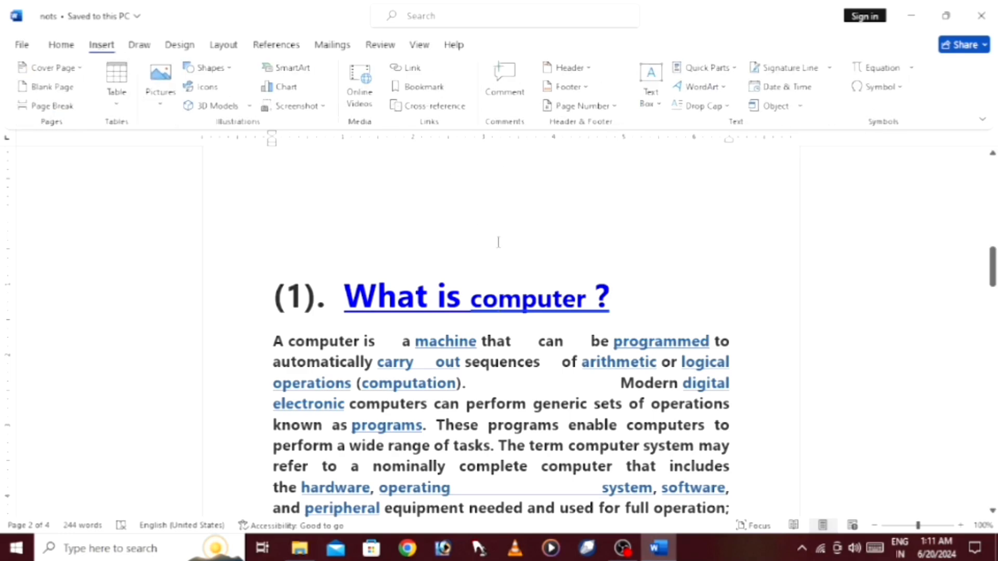
click(423, 86)
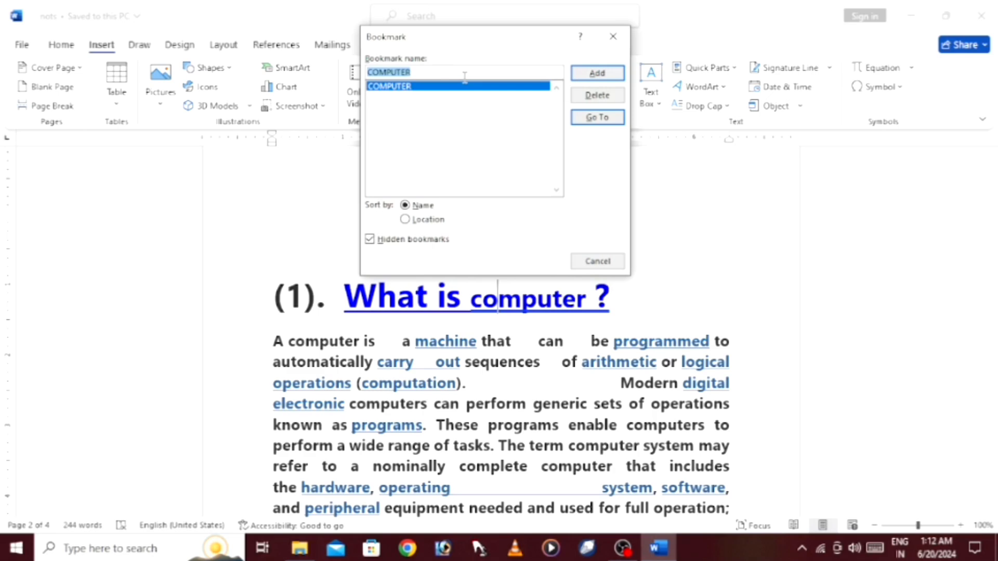
key(BackSpace)
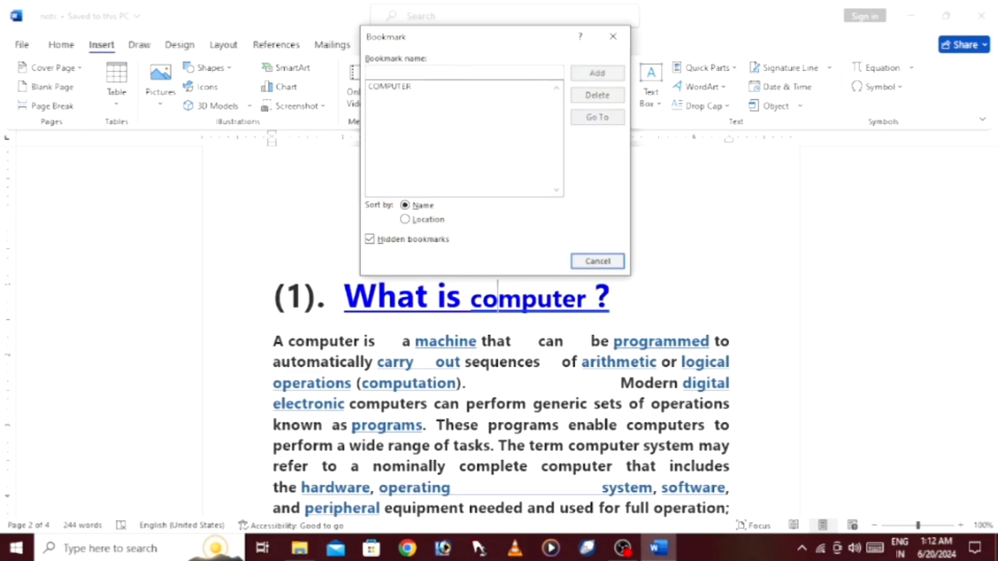
text(w)
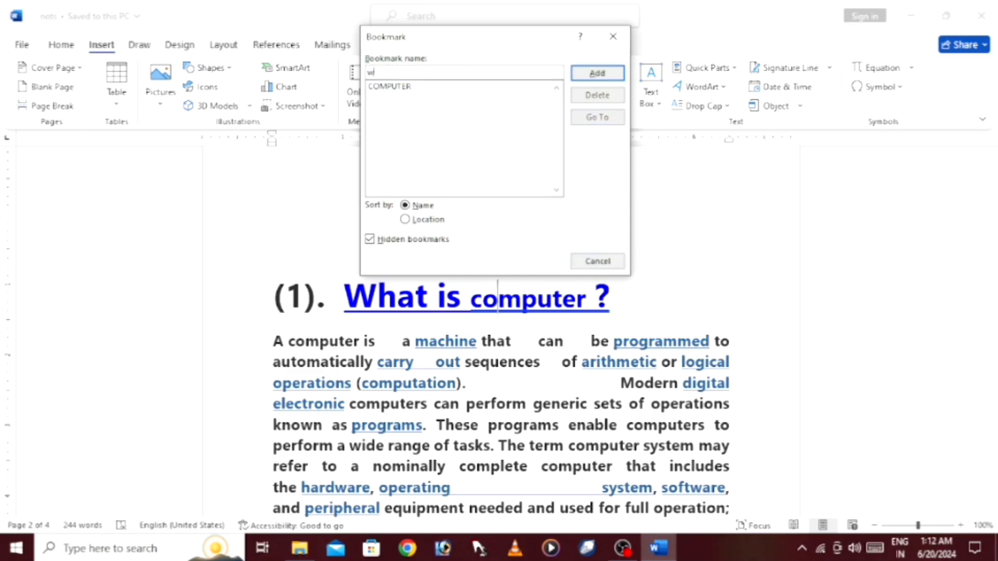
text(hat is)
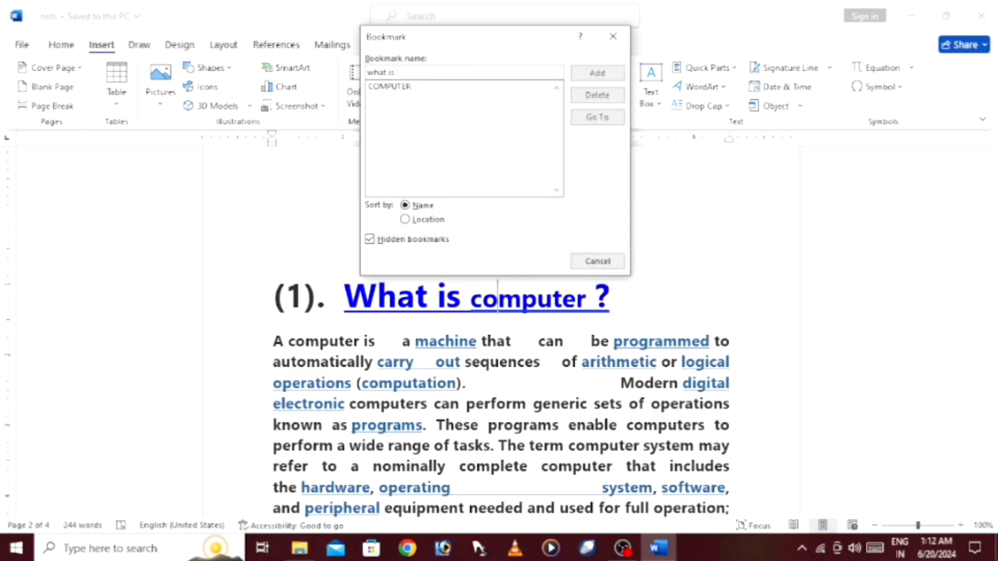
text( computer)
key(BackSpace)
key(BackSpace)
key(BackSpace)
key(BackSpace)
key(BackSpace)
key(BackSpace)
key(BackSpace)
key(BackSpace)
key(BackSpace)
key(BackSpace)
key(BackSpace)
key(BackSpace)
key(BackSpace)
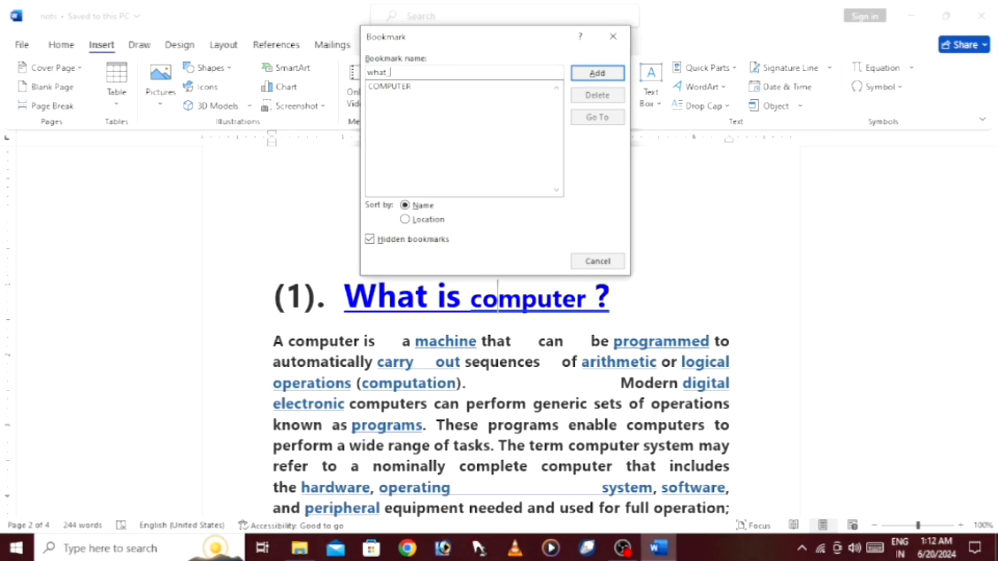
text(is)
text( compu)
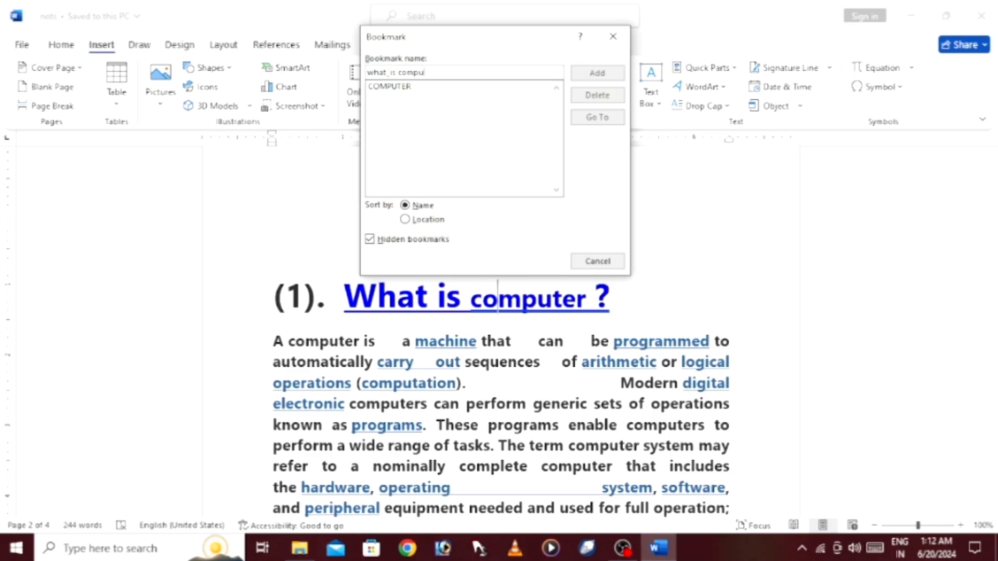
text(ter)
text(_)
key(BackSpace)
key(BackSpace)
key(BackSpace)
key(BackSpace)
key(BackSpace)
key(BackSpace)
key(BackSpace)
key(BackSpace)
key(BackSpace)
key(BackSpace)
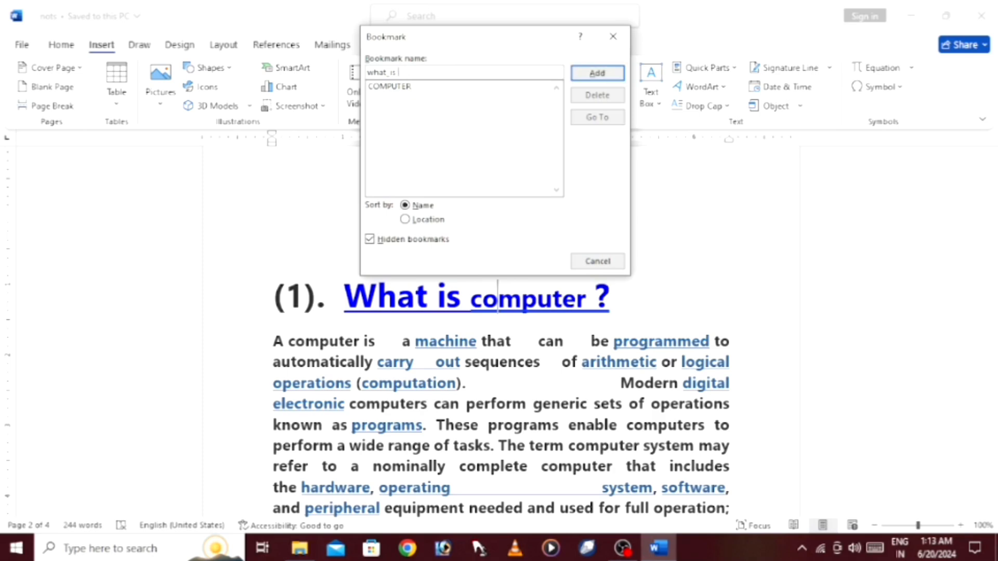
key(BackSpace)
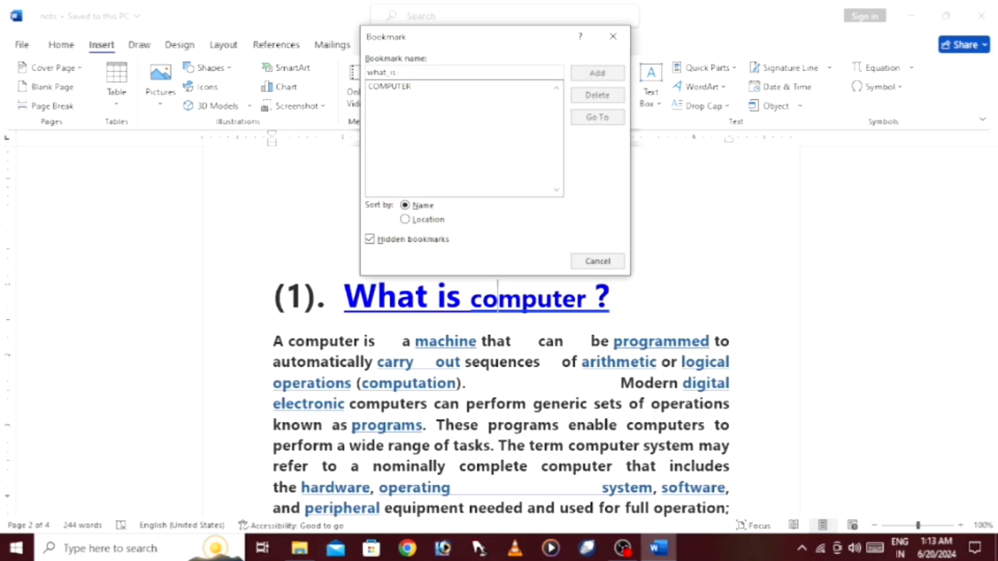
text(compu)
text(ter)
text(_)
key(BackSpace)
key(BackSpace)
key(BackSpace)
key(BackSpace)
key(BackSpace)
key(BackSpace)
key(BackSpace)
key(BackSpace)
key(BackSpace)
key(BackSpace)
key(BackSpace)
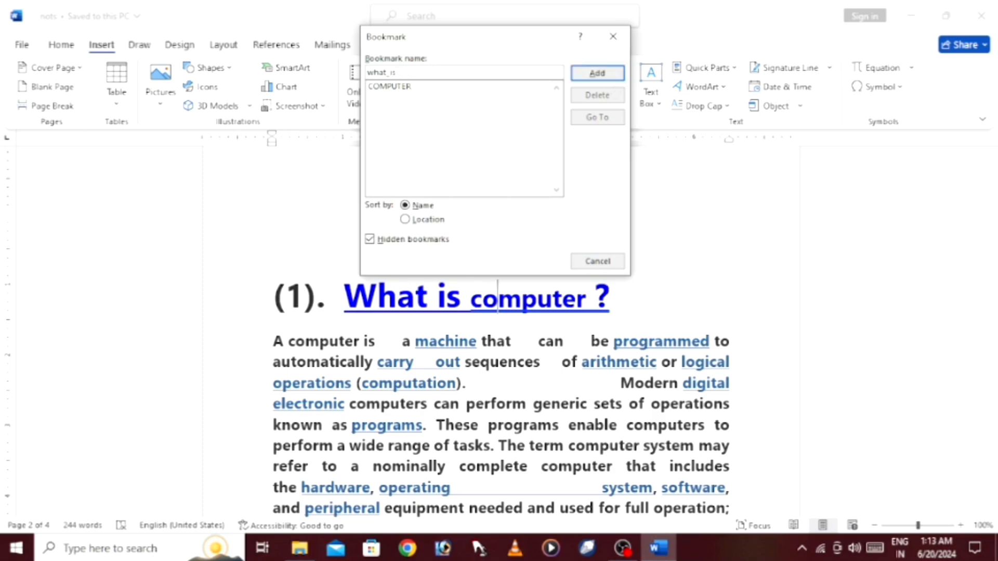
key(BackSpace)
key(BackSpace)
key(BackSpace)
key(BackSpace)
key(BackSpace)
key(BackSpace)
key(BackSpace)
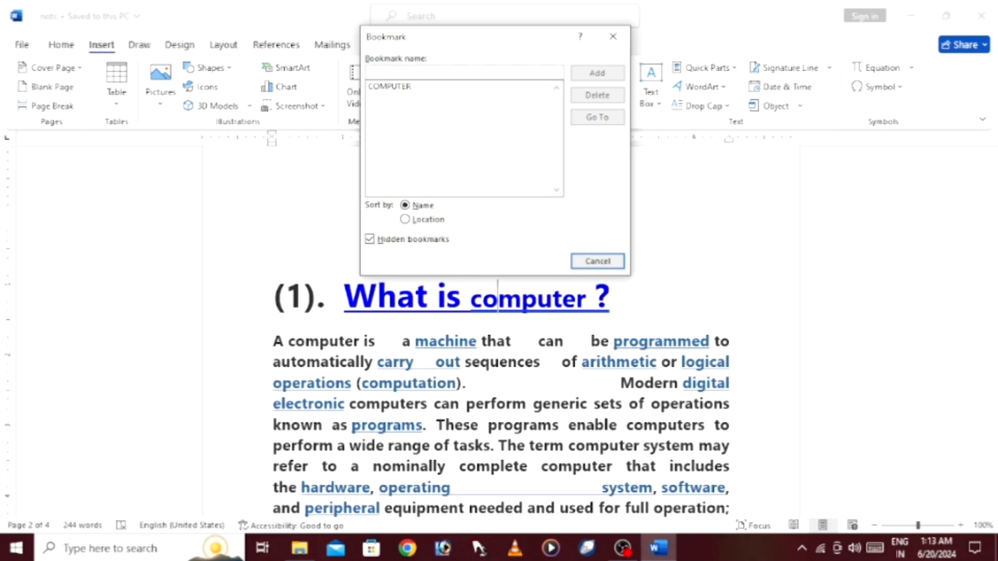
text(c)
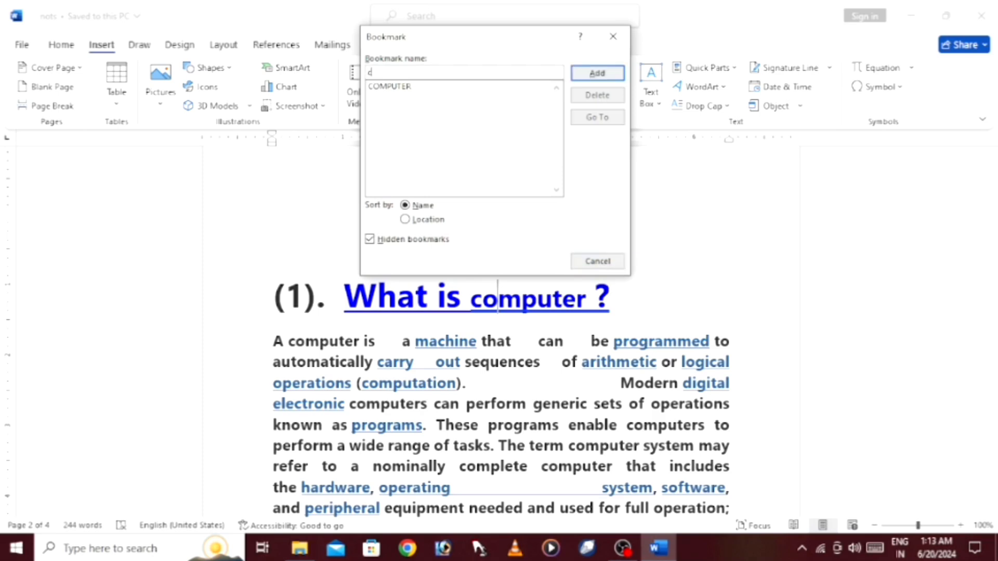
key(BackSpace)
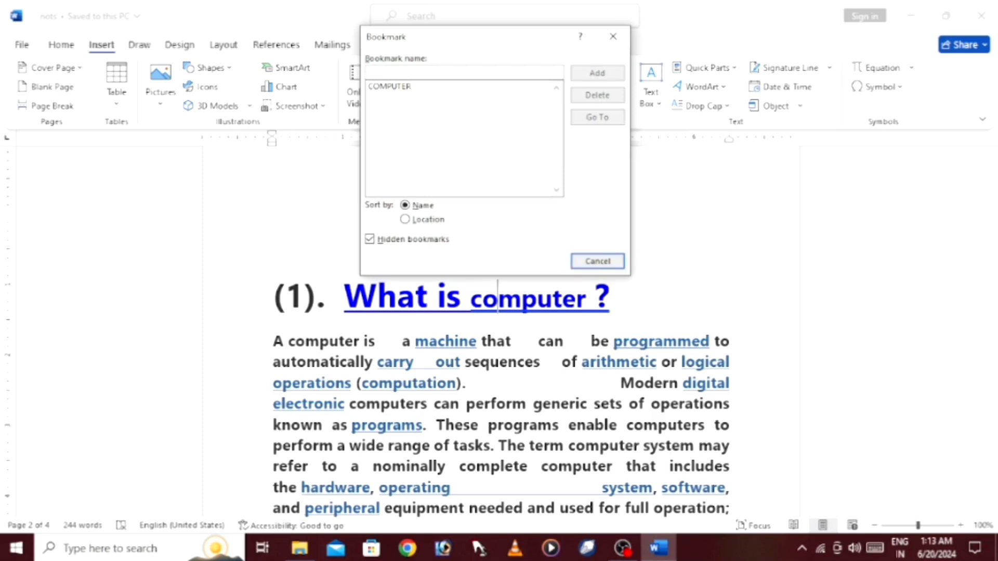
- Name the bookmark what_is_computer_ and add it to the document
text(w)
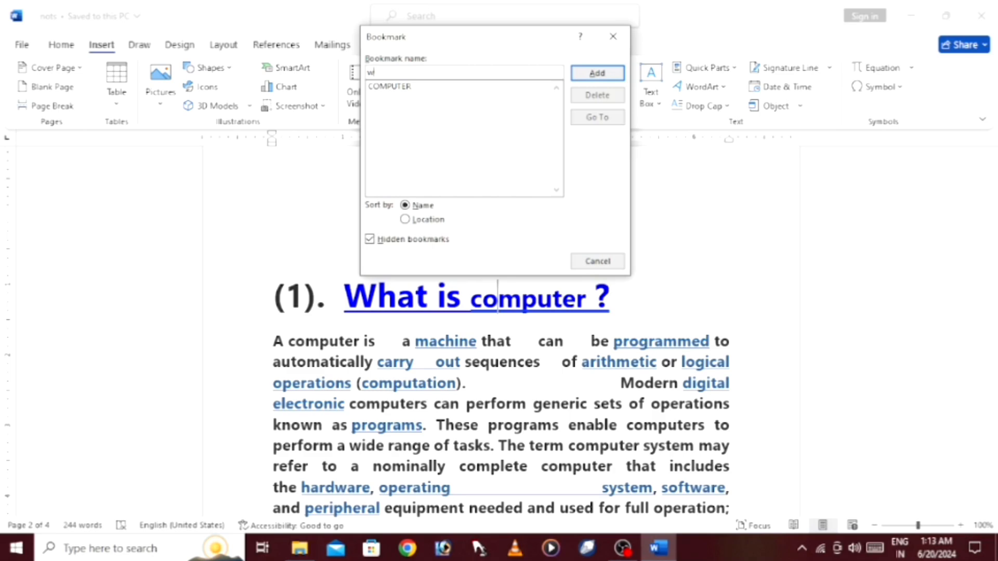
text(g)
key(BackSpace)
text(hat_is_computer_)
click(613, 75)
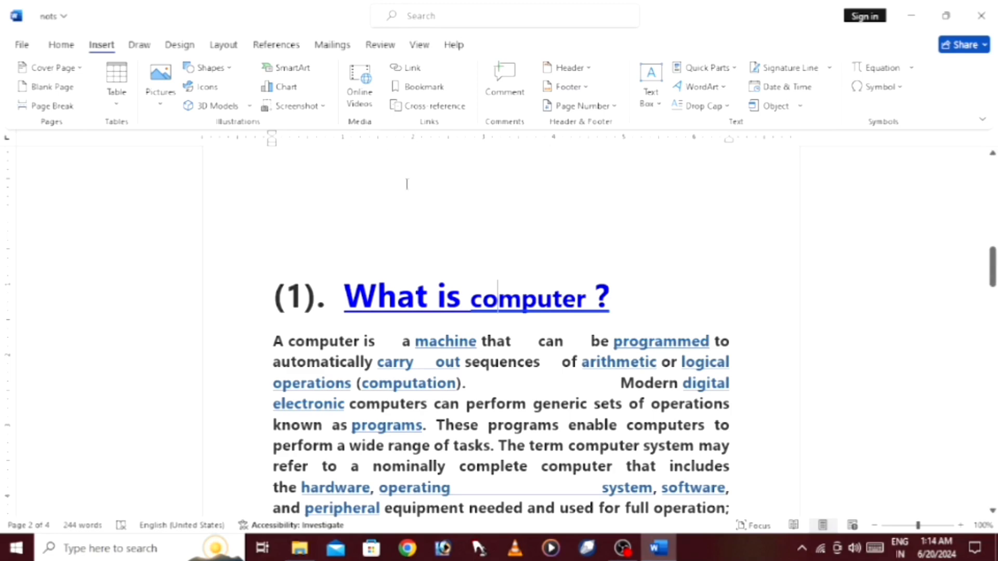
- Reopen the bookmark list, go to the what_is_computer_ bookmark and close the list
click(416, 87)
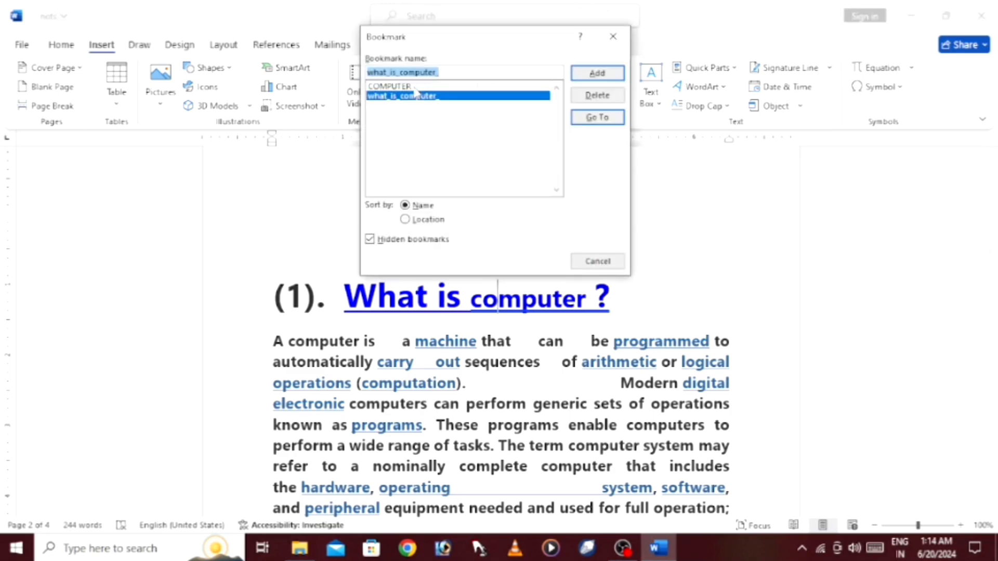
click(599, 119)
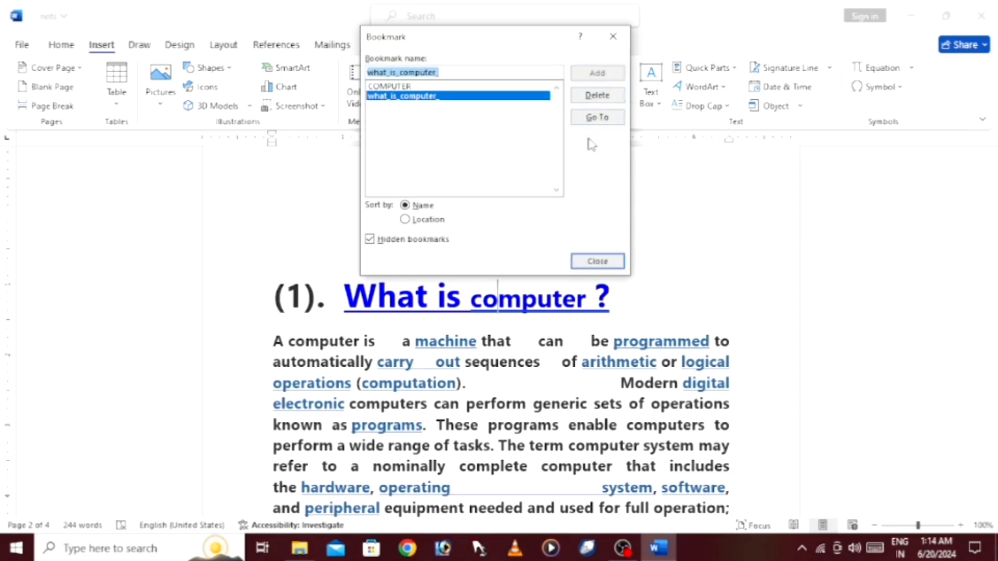
click(601, 119)
click(620, 358)
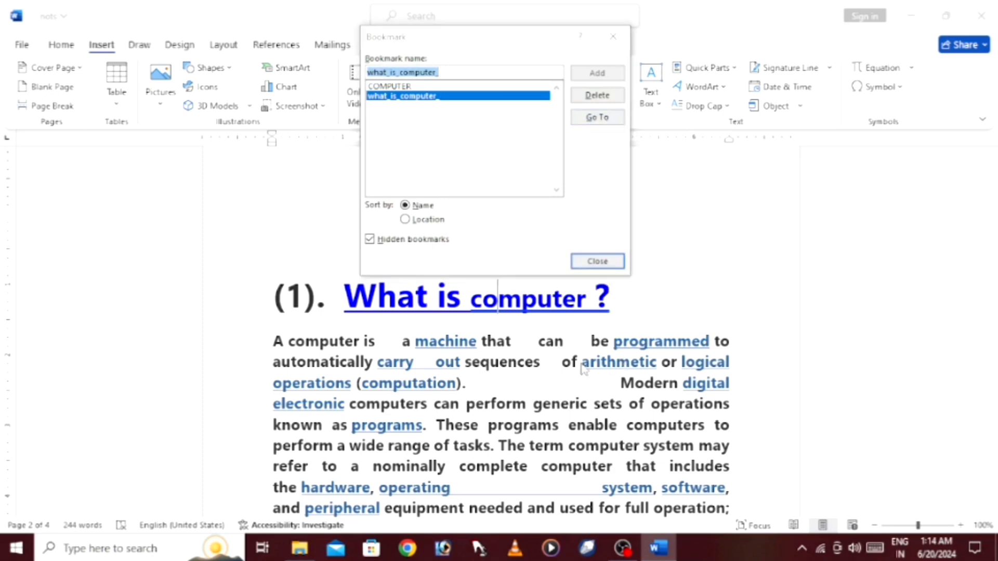
click(581, 265)
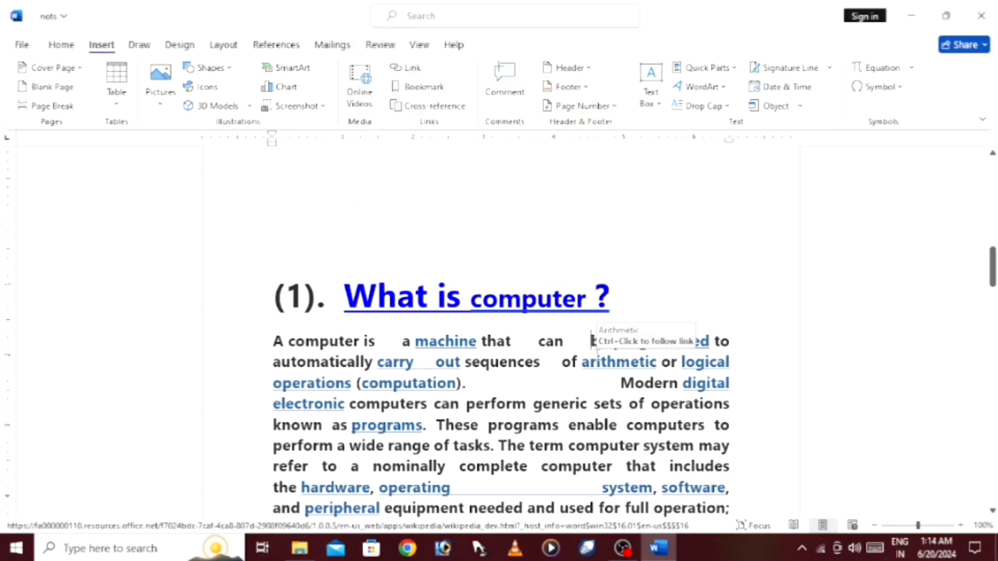
- Move the cursor down into the computer paragraph, then test jumping back to the heading through the what_is_computer_ bookmark
key(Down)
key(Down)
key(Down)
key(Down)
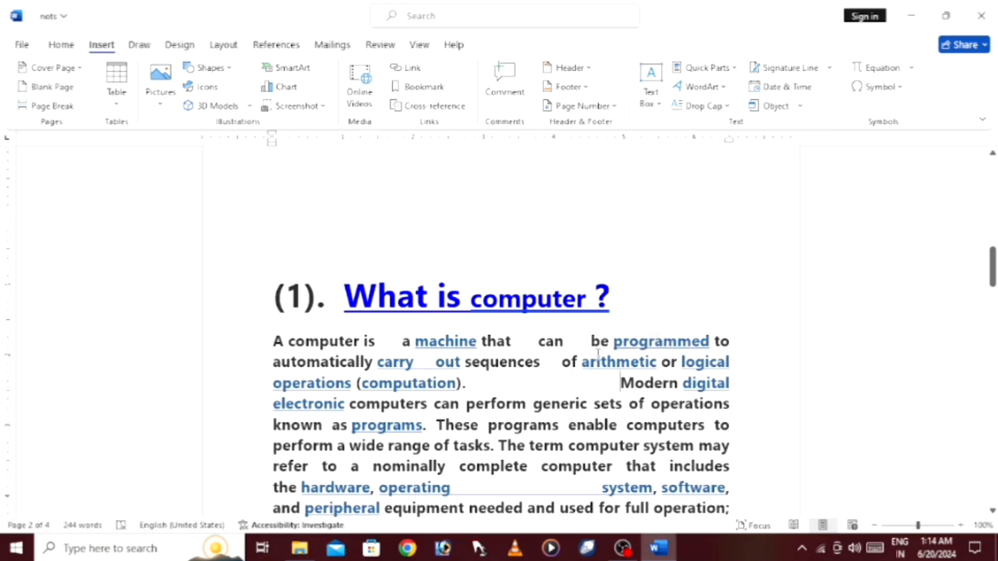
key(Down)
key(Down)
key(Down)
click(474, 499)
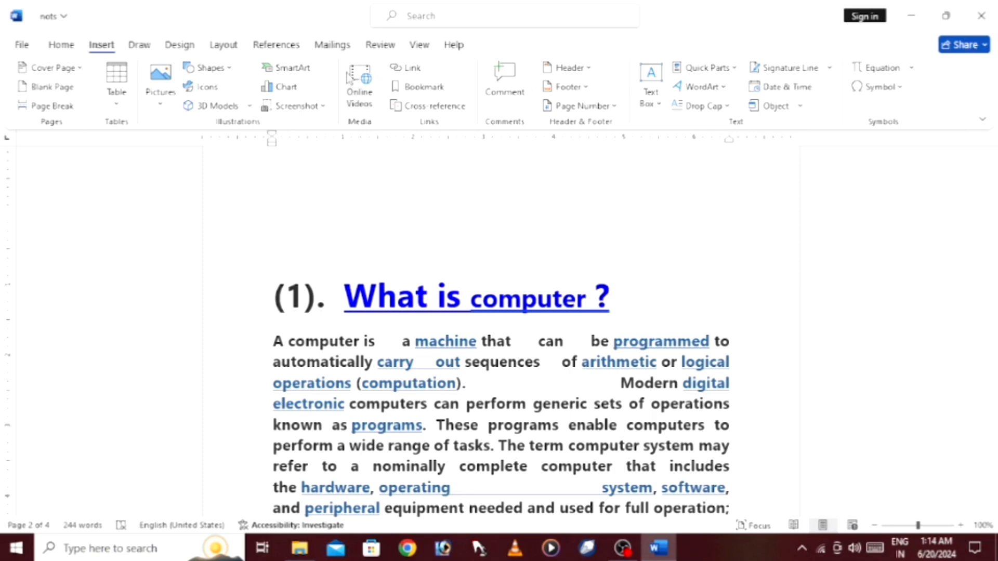
click(419, 87)
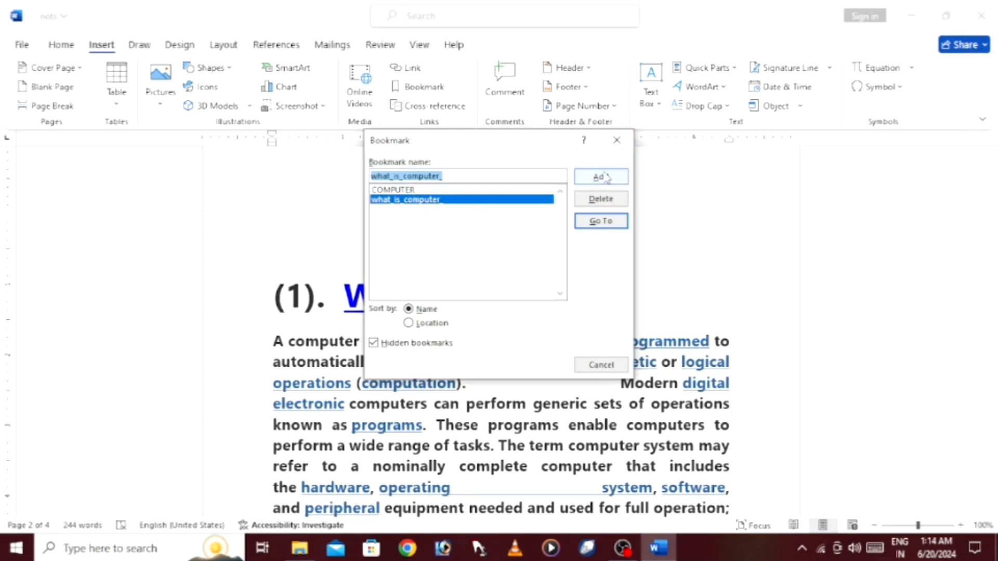
click(606, 221)
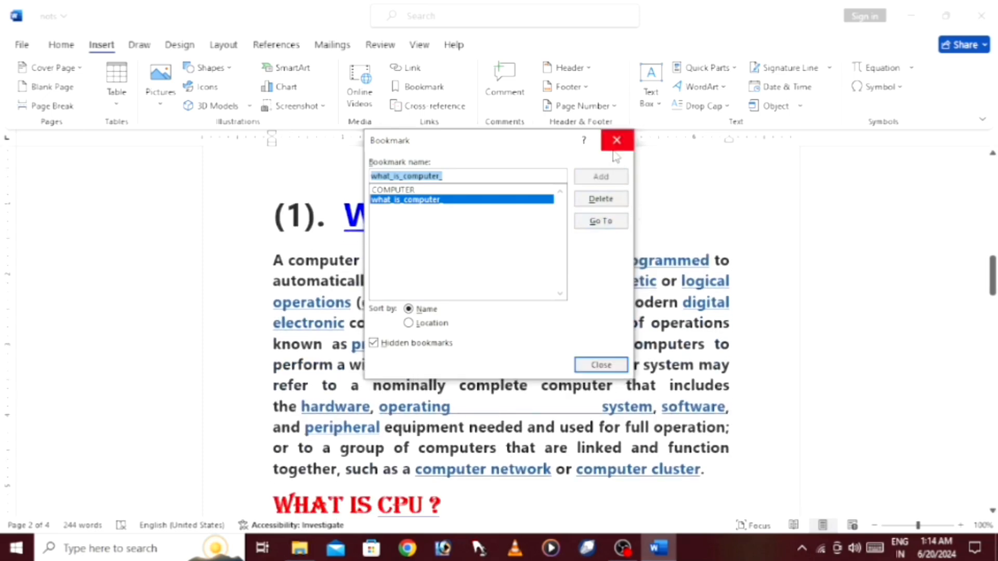
click(616, 141)
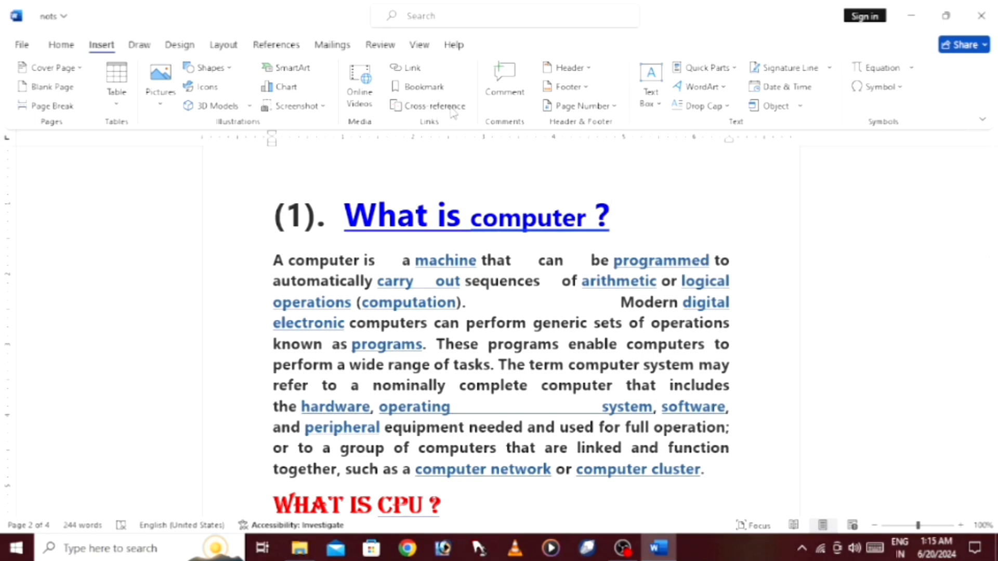
click(432, 90)
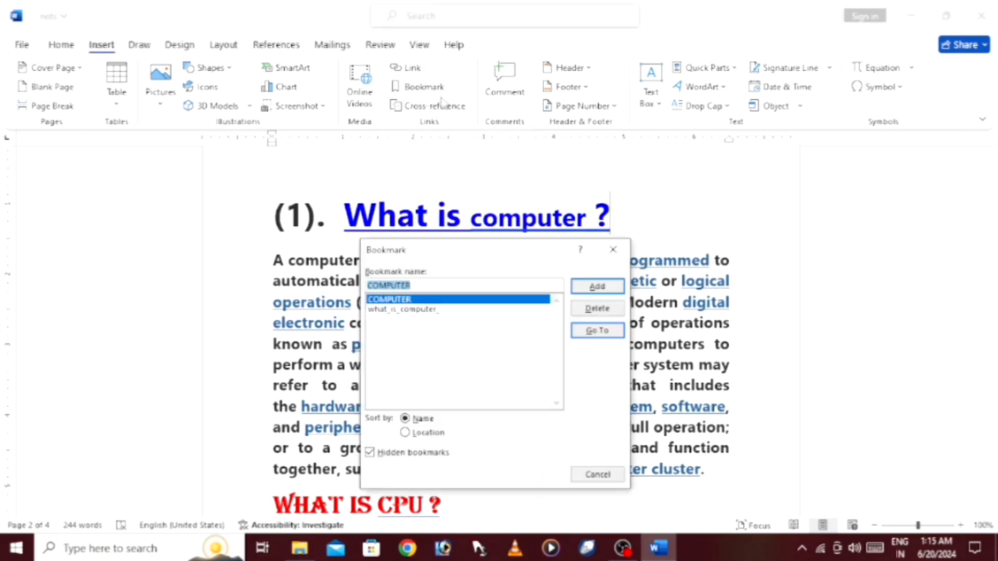
click(613, 249)
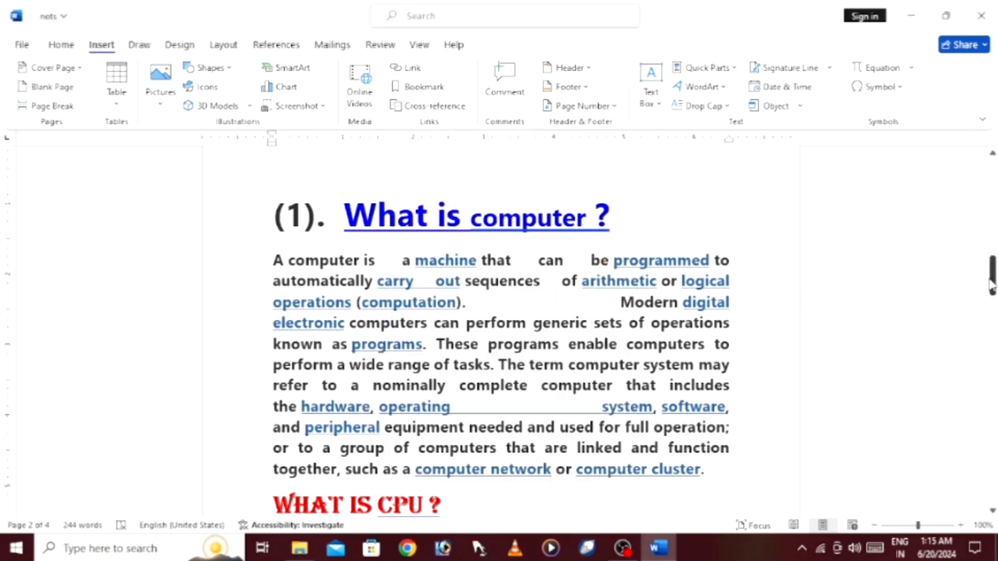
- Select the whole red "What is CPU ?" heading and start a bookmark for it with the suggested name cleared
drag(992, 287, 991, 308)
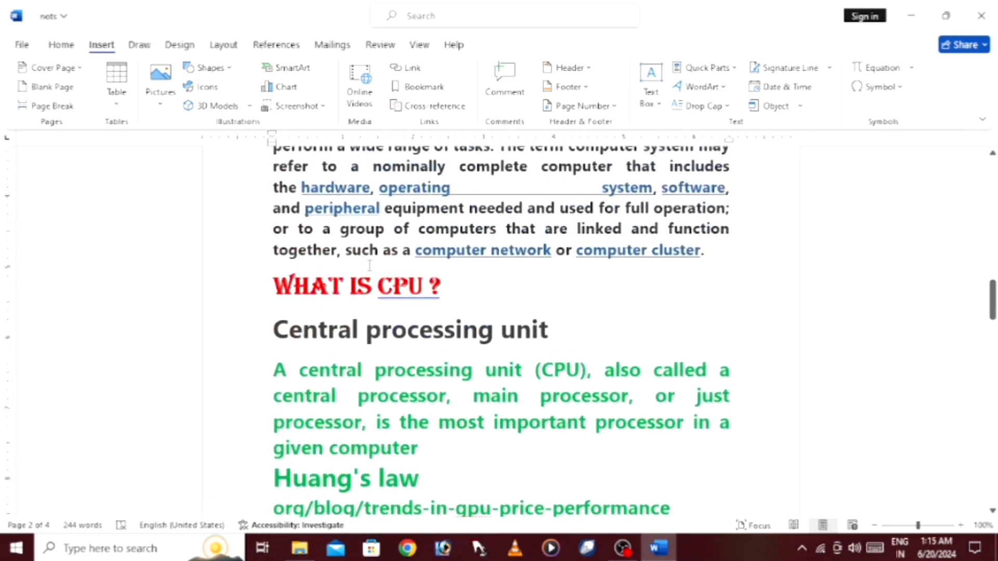
drag(443, 294, 269, 294)
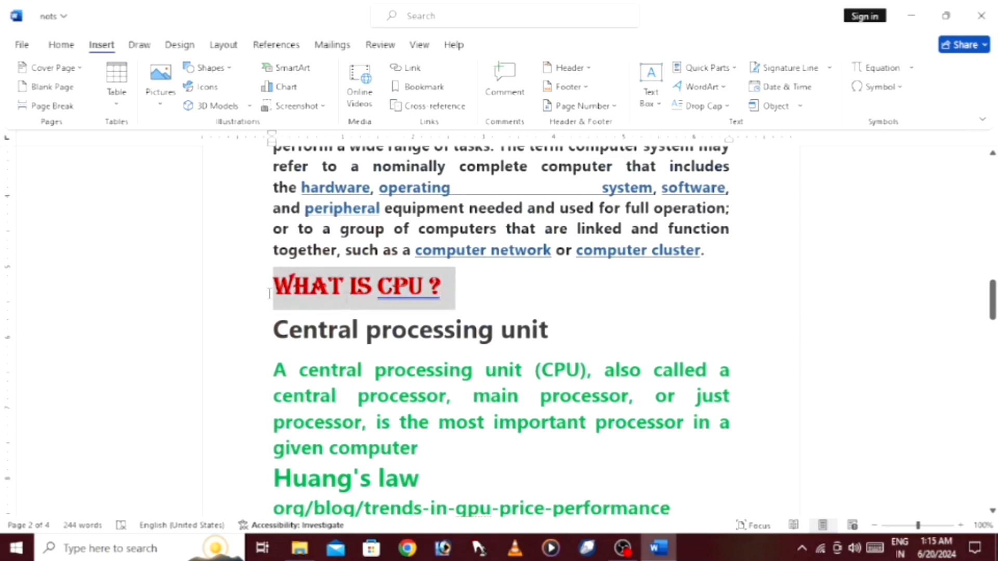
click(424, 87)
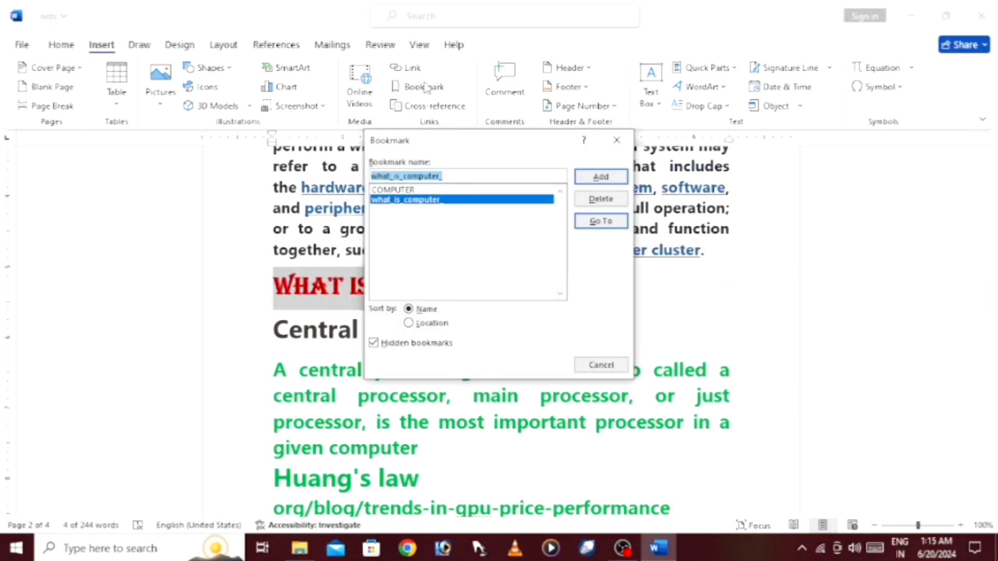
click(482, 172)
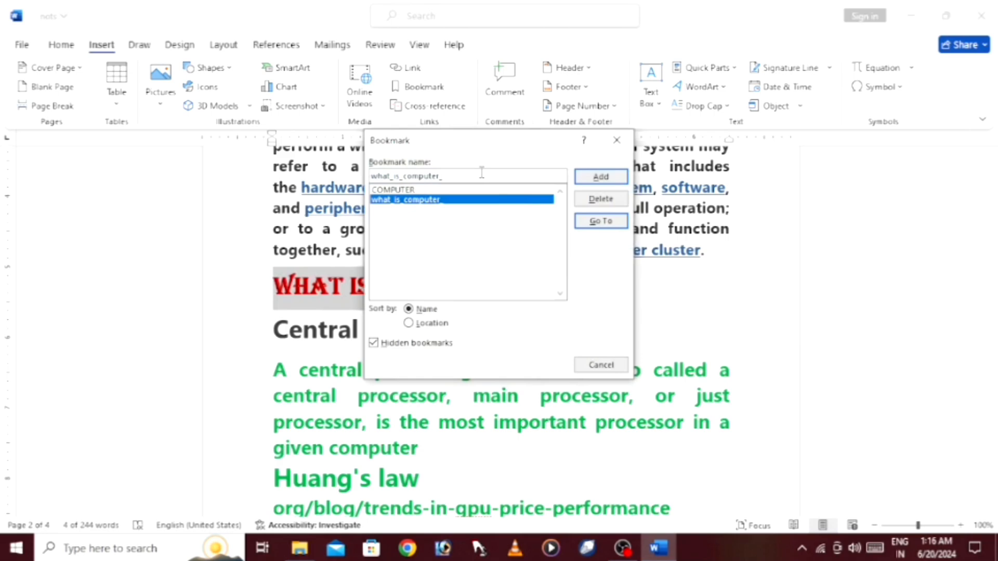
key(BackSpace)
key(BackSpace)
key(BackSpace)
key(BackSpace)
key(BackSpace)
key(BackSpace)
key(BackSpace)
key(BackSpace)
key(BackSpace)
key(BackSpace)
key(BackSpace)
key(BackSpace)
key(BackSpace)
key(BackSpace)
key(BackSpace)
key(BackSpace)
key(BackSpace)
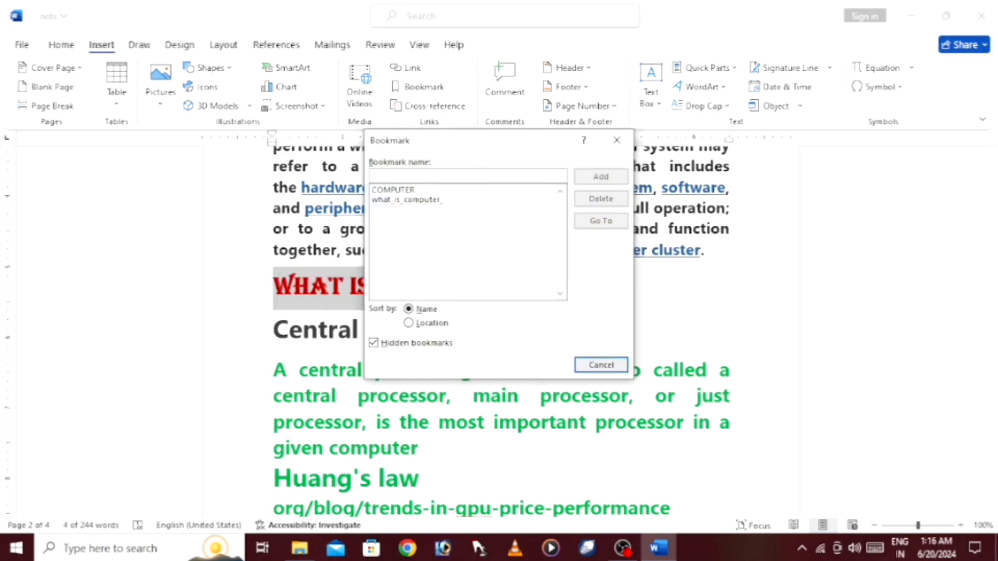
- Name the bookmark for the selected CPU heading what_is_cpu_ and add it to the document
text(wh)
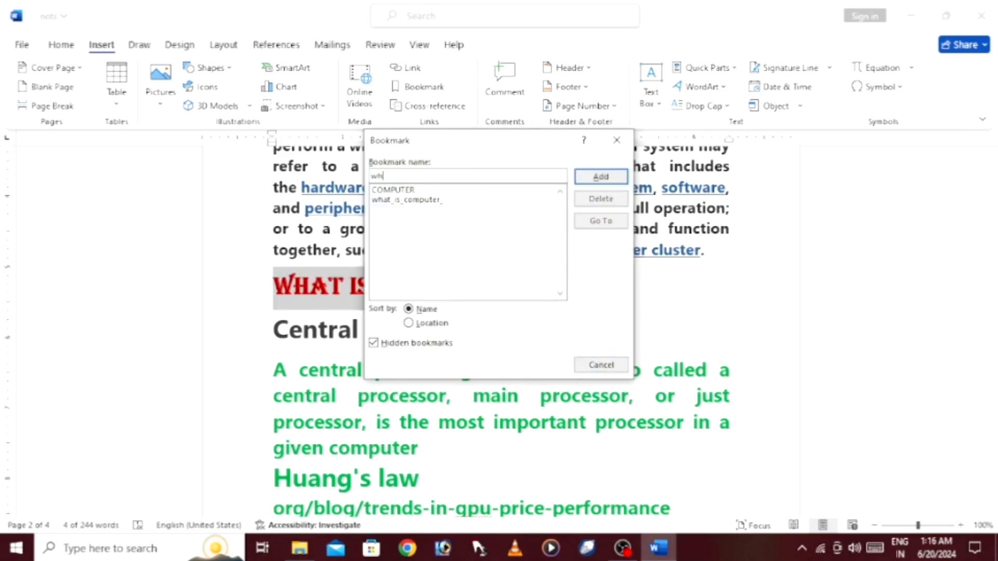
text(at-)
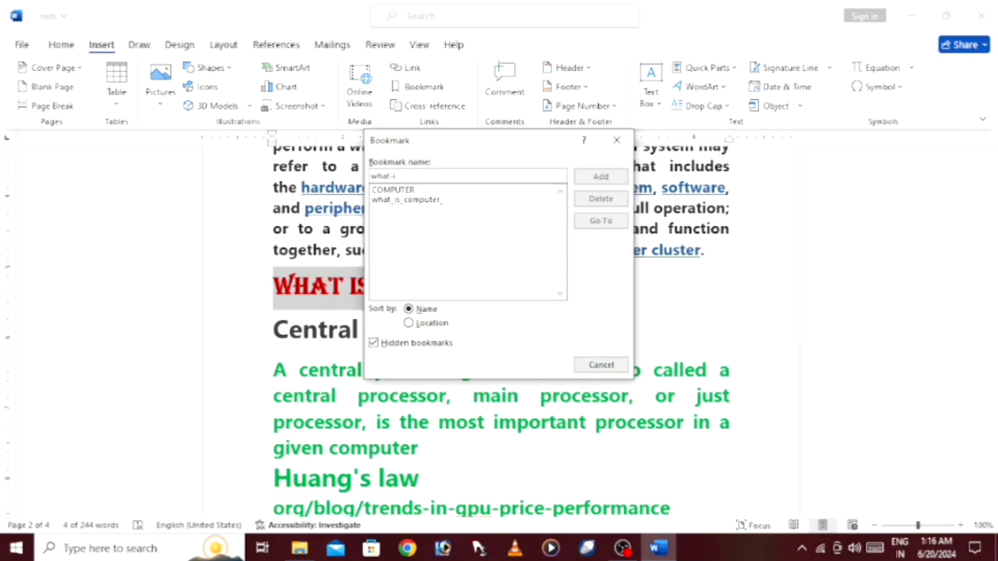
text( in-cpu)
key(BackSpace)
key(BackSpace)
key(BackSpace)
key(BackSpace)
key(BackSpace)
key(BackSpace)
key(BackSpace)
key(BackSpace)
text(_is)
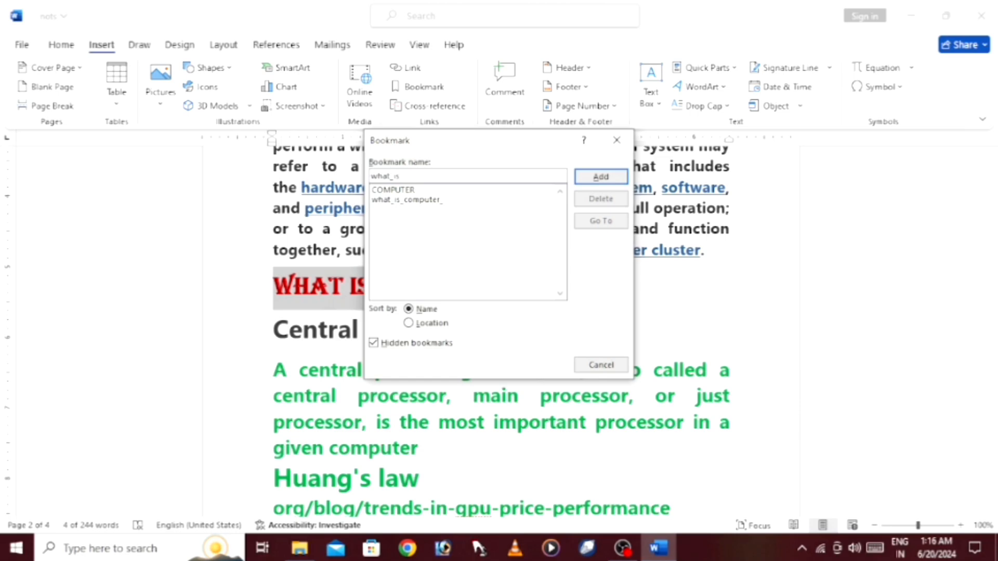
text(_cpu_)
click(597, 177)
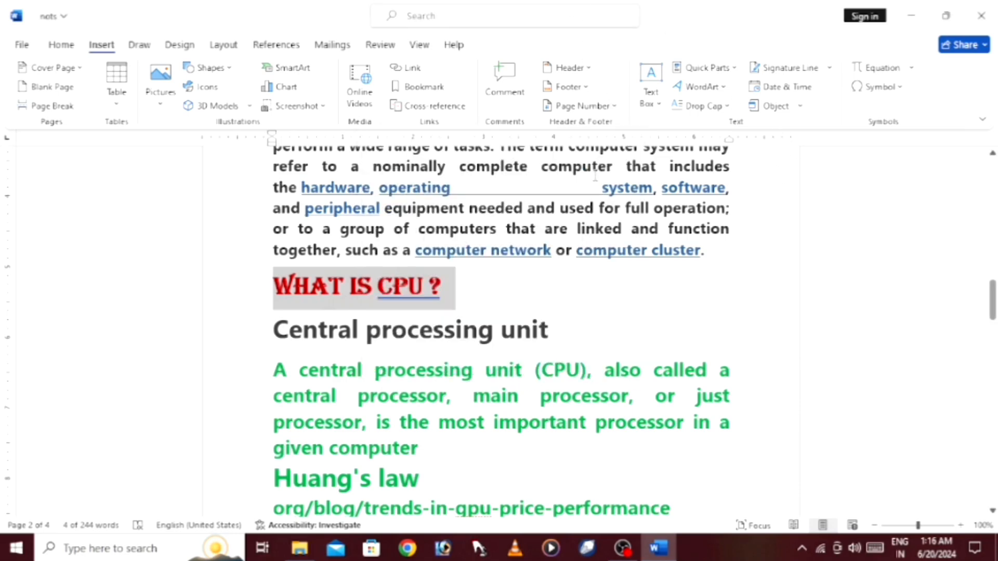
- Select the whole red "What is input ?" heading on page 3
click(468, 294)
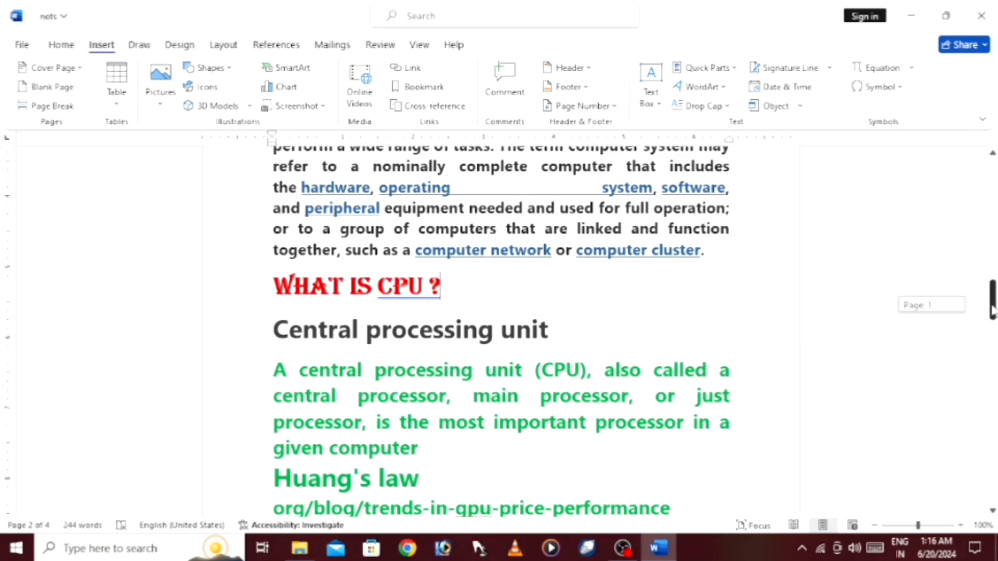
drag(991, 305, 991, 374)
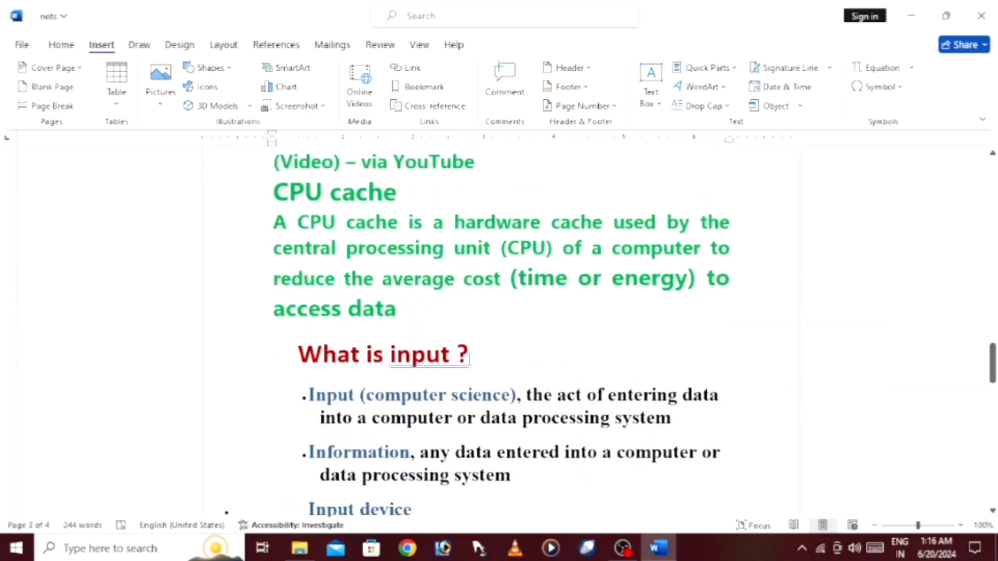
drag(471, 359, 302, 358)
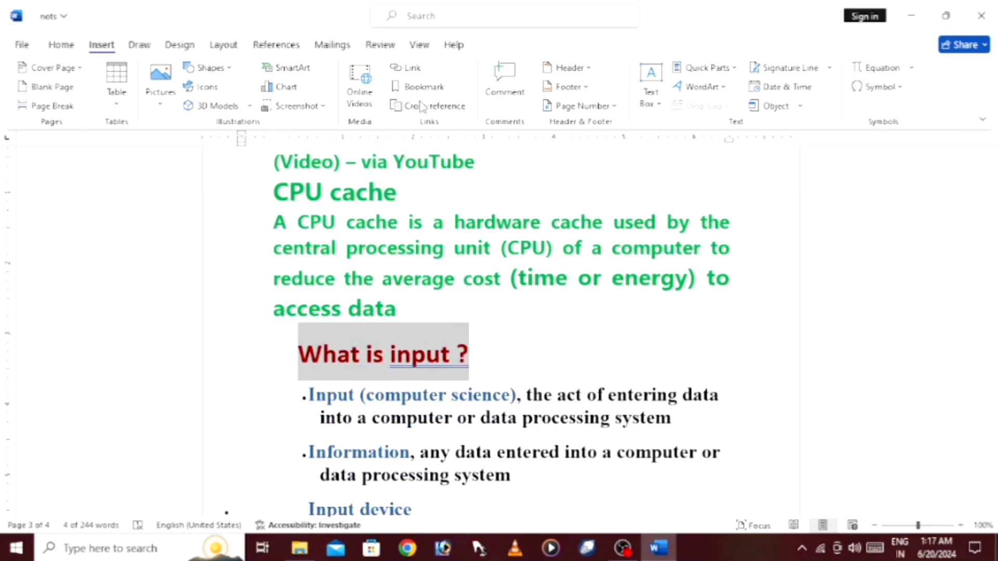
click(438, 91)
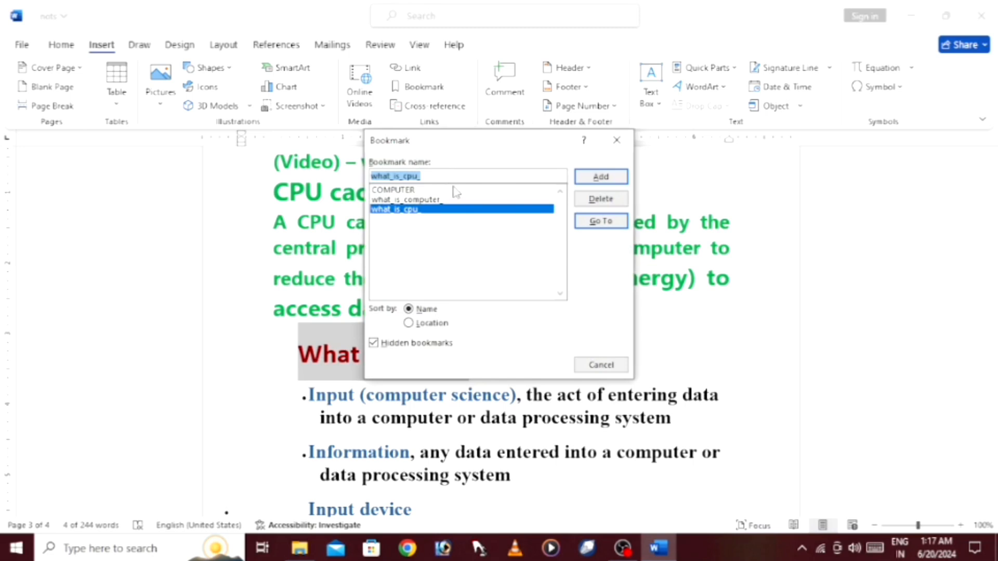
click(437, 177)
key(BackSpace)
key(BackSpace)
key(BackSpace)
key(BackSpace)
key(BackSpace)
key(BackSpace)
key(BackSpace)
key(BackSpace)
key(BackSpace)
key(BackSpace)
key(BackSpace)
key(BackSpace)
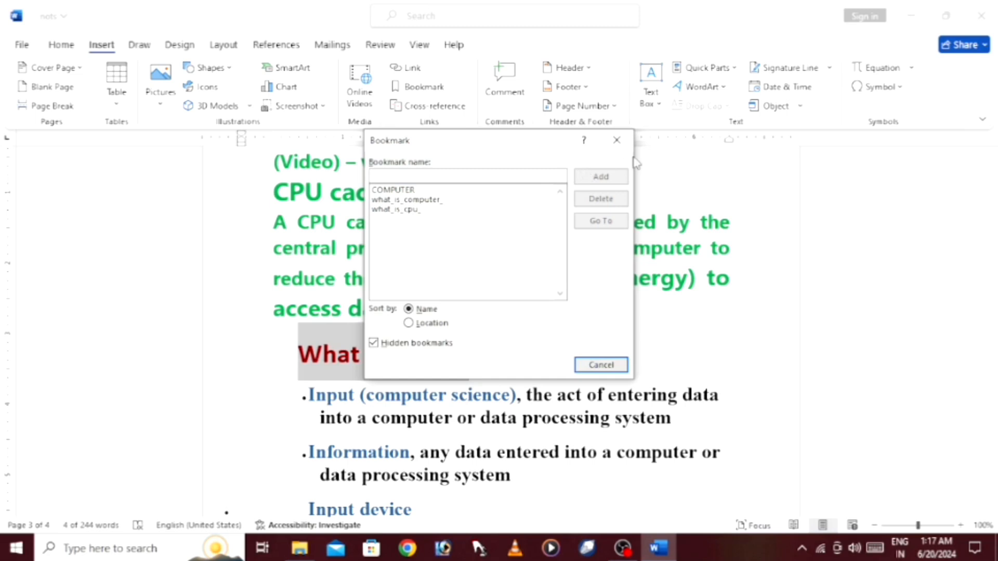
click(619, 140)
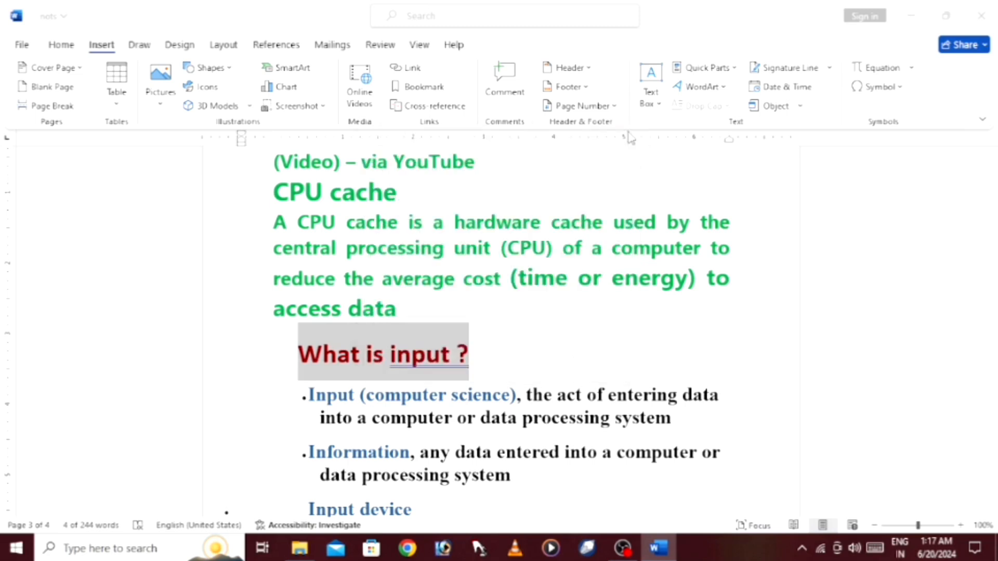
- Add a bookmark named whai_is_input_ for the selected input heading, then add it again from the bookmark list
click(419, 88)
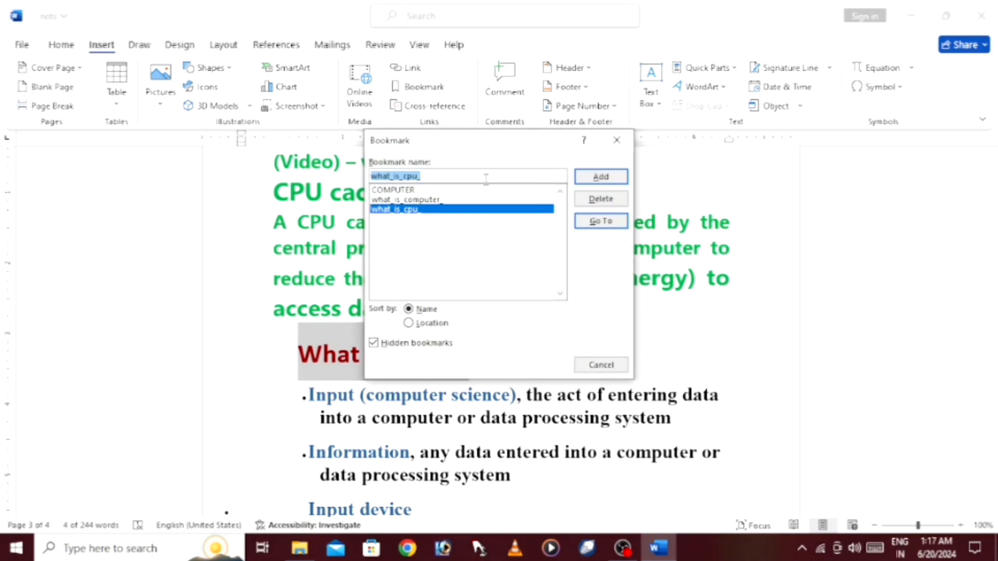
key(BackSpace)
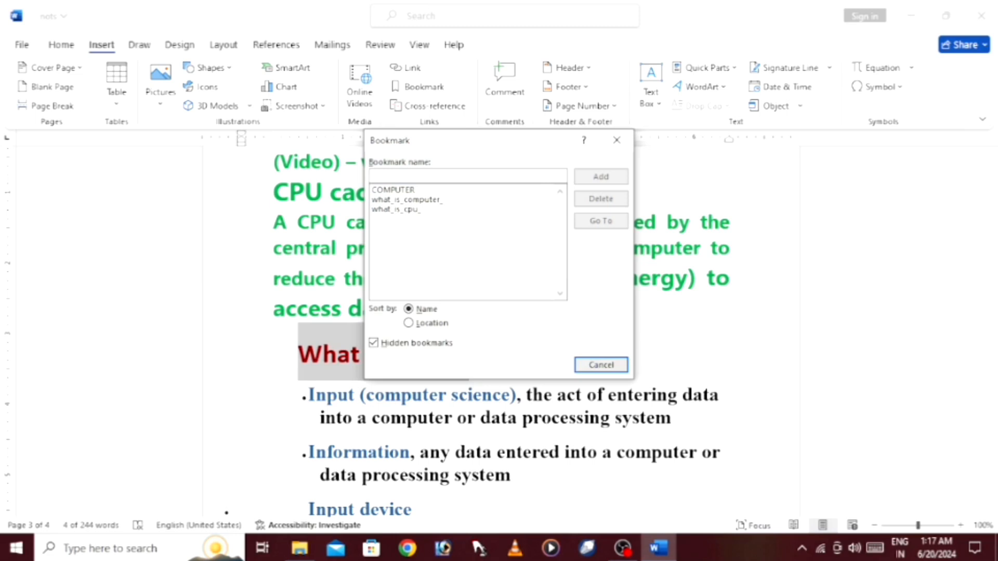
text(what_is_)
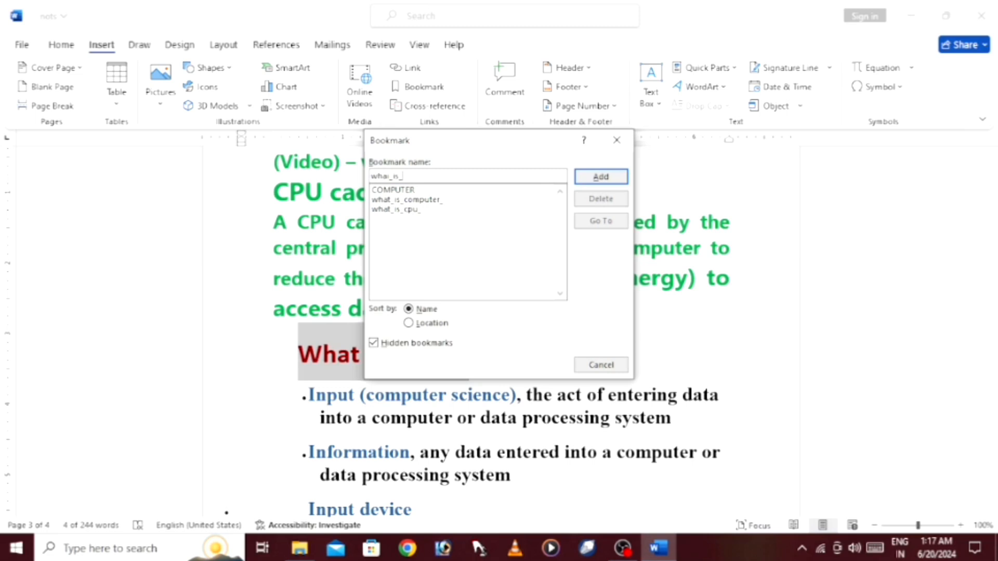
text(nput_)
key(Return)
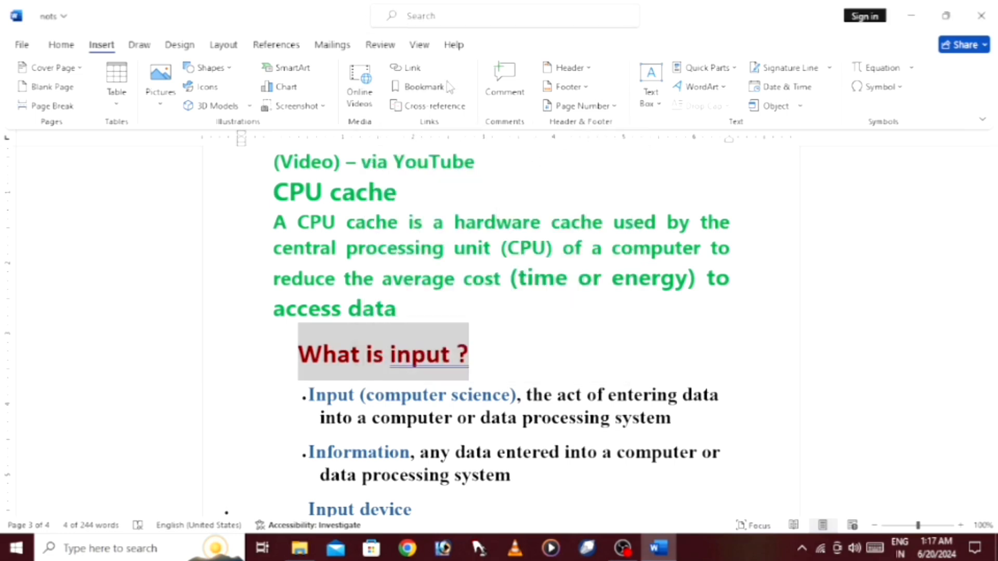
click(423, 87)
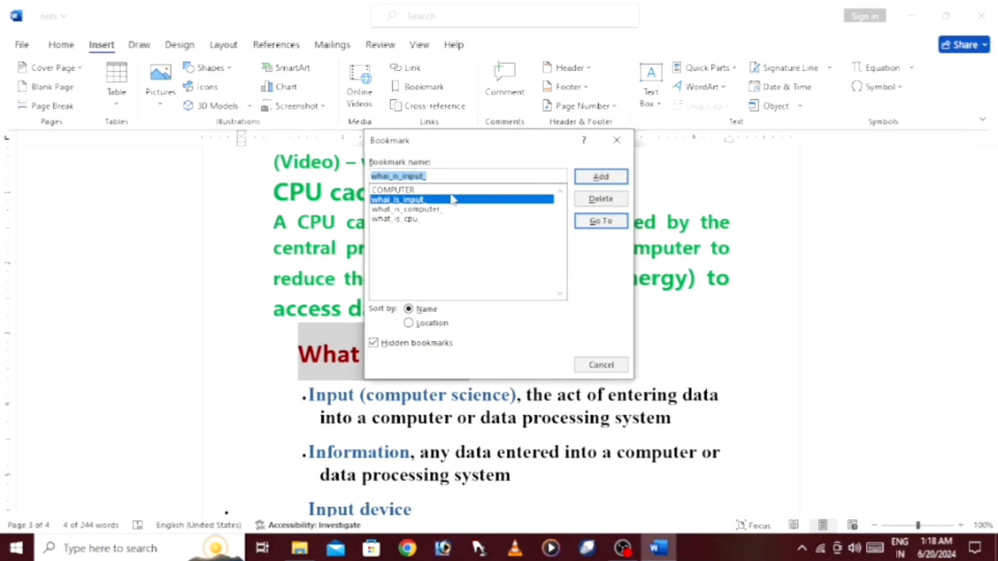
click(611, 178)
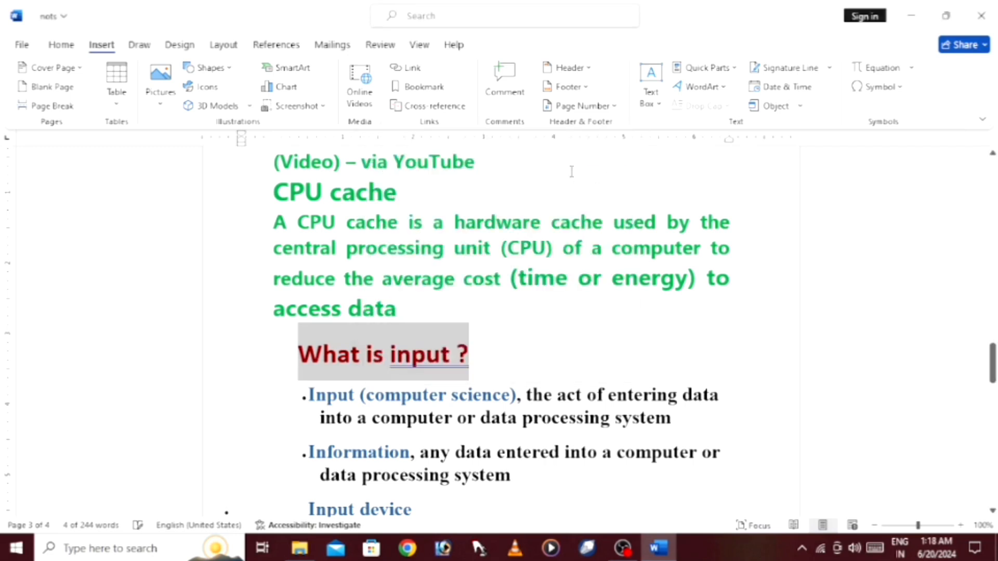
- Insert a cross-reference to the whai_is_input_ bookmark's text at the end of the "What is input ?" heading and close the cross-reference window
click(530, 357)
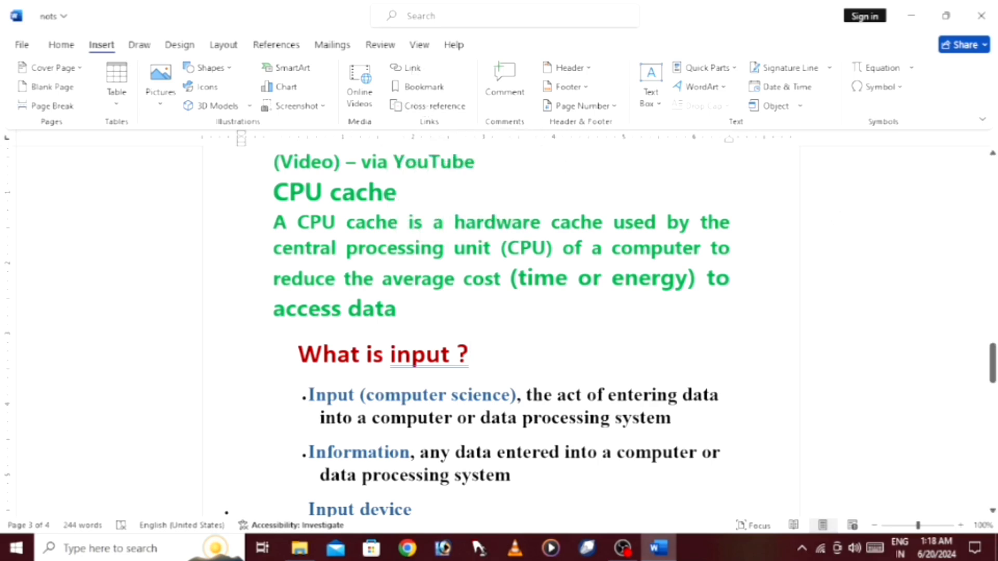
drag(994, 359, 981, 265)
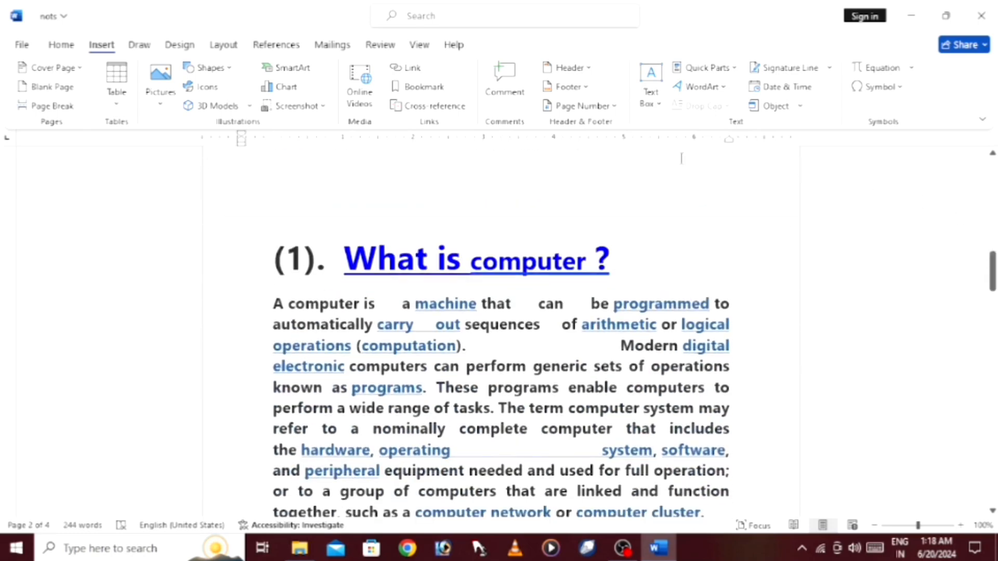
click(450, 107)
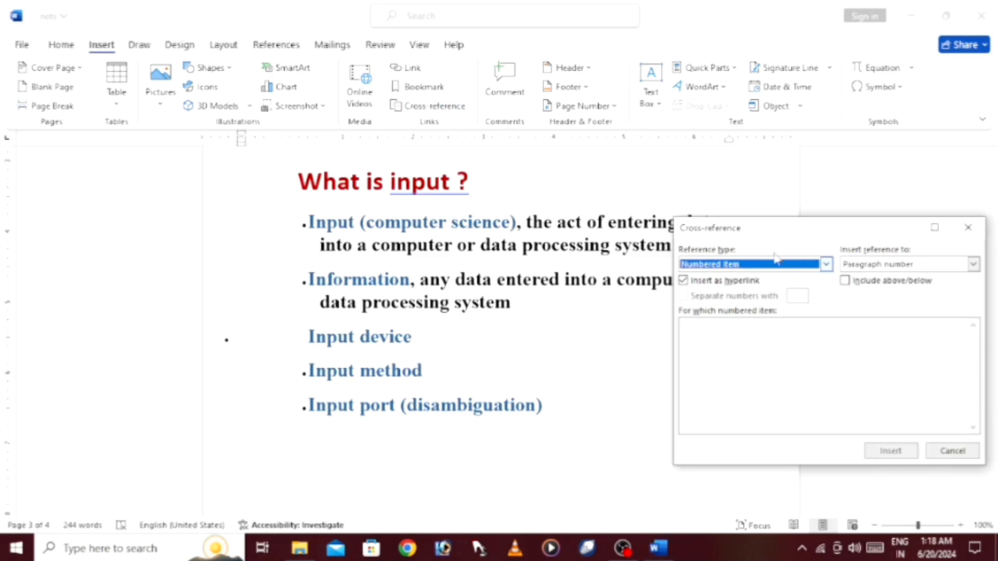
click(826, 265)
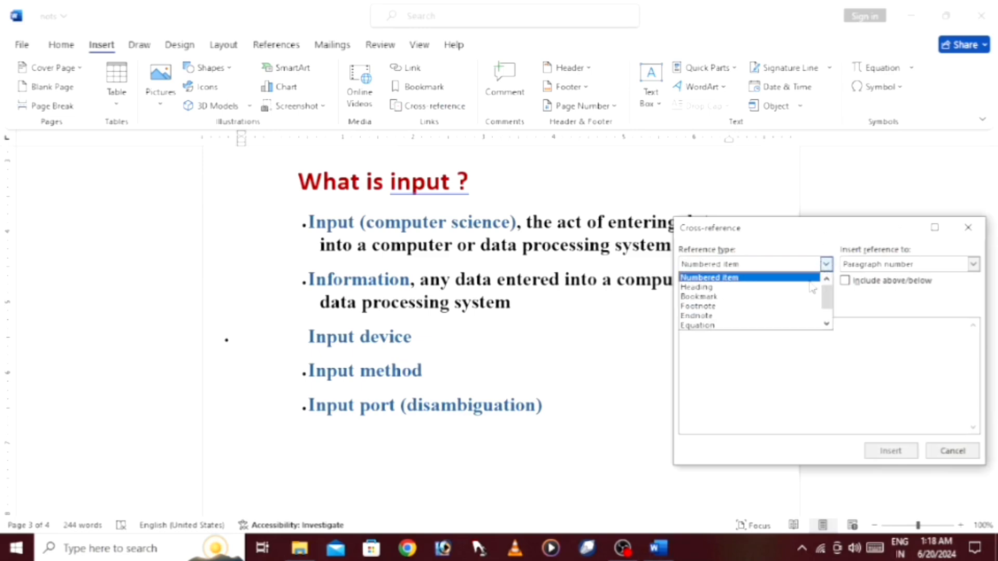
click(719, 298)
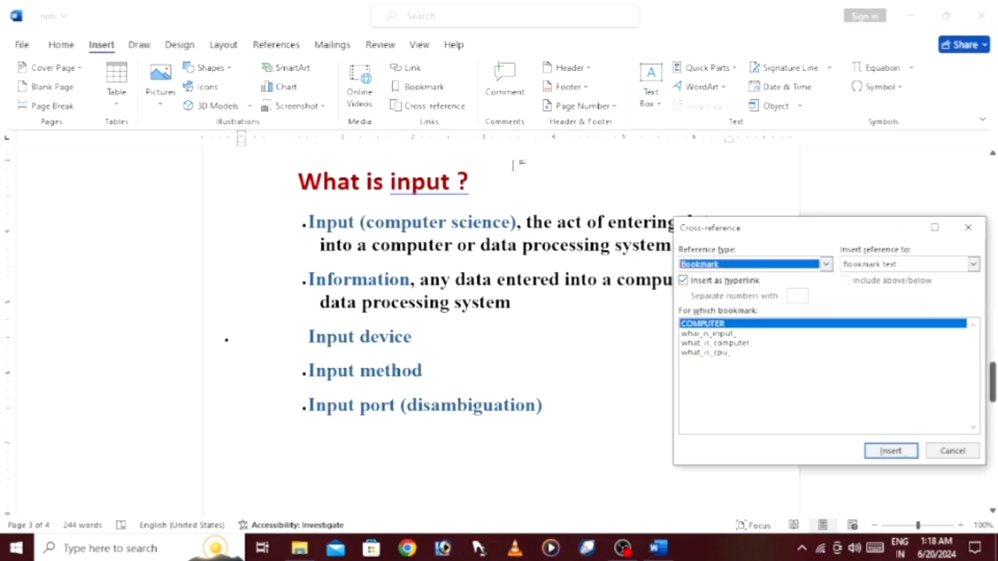
click(724, 334)
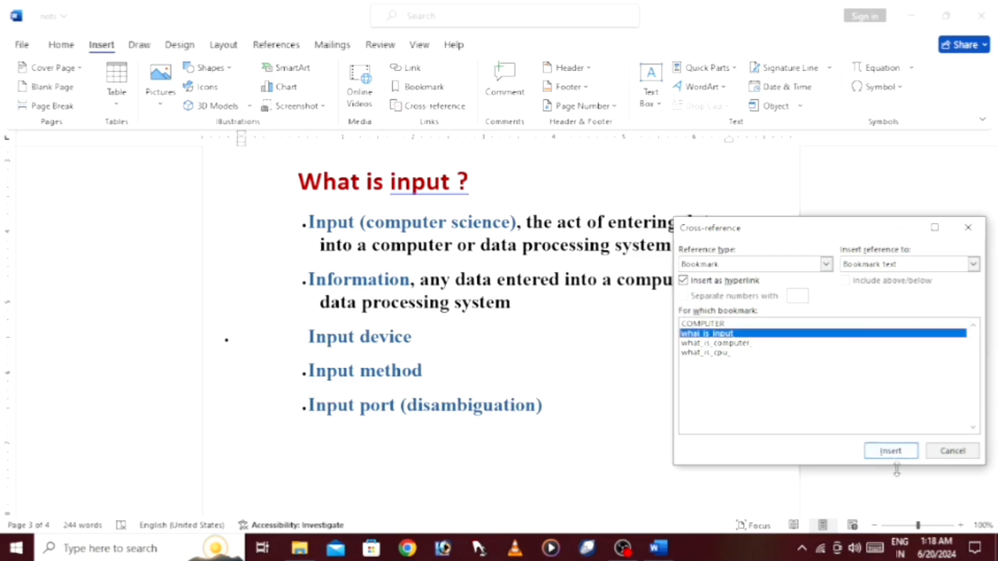
click(891, 453)
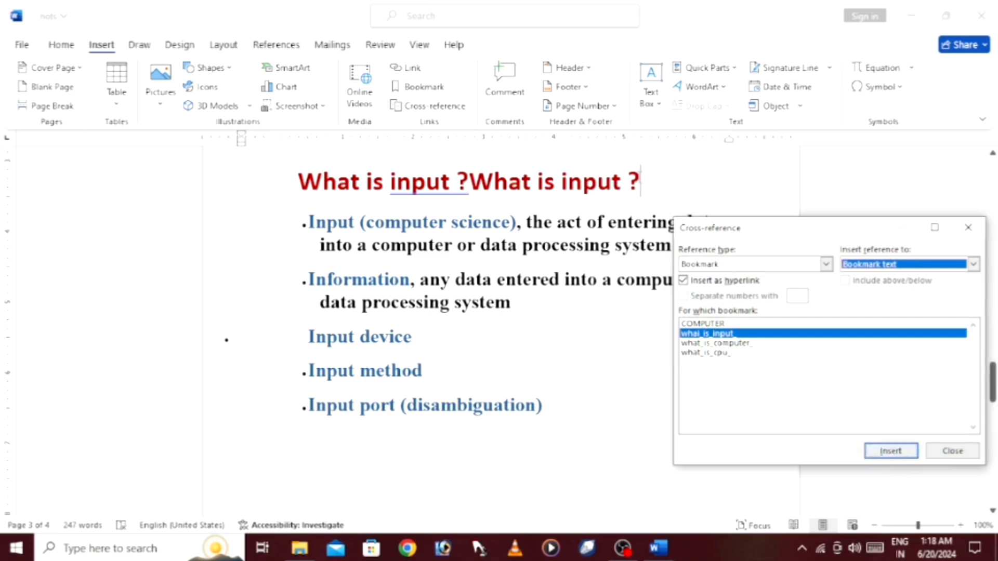
click(973, 264)
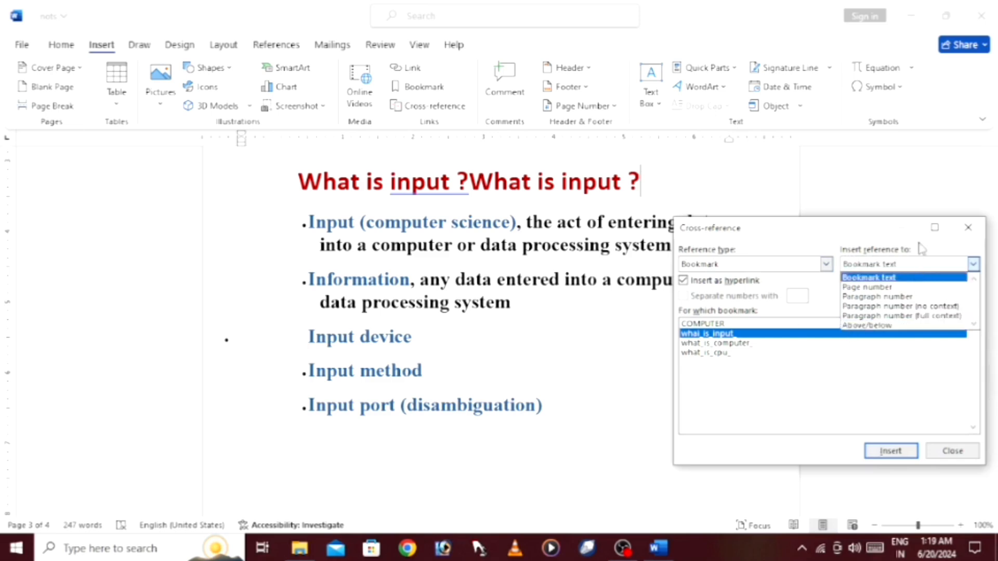
click(968, 234)
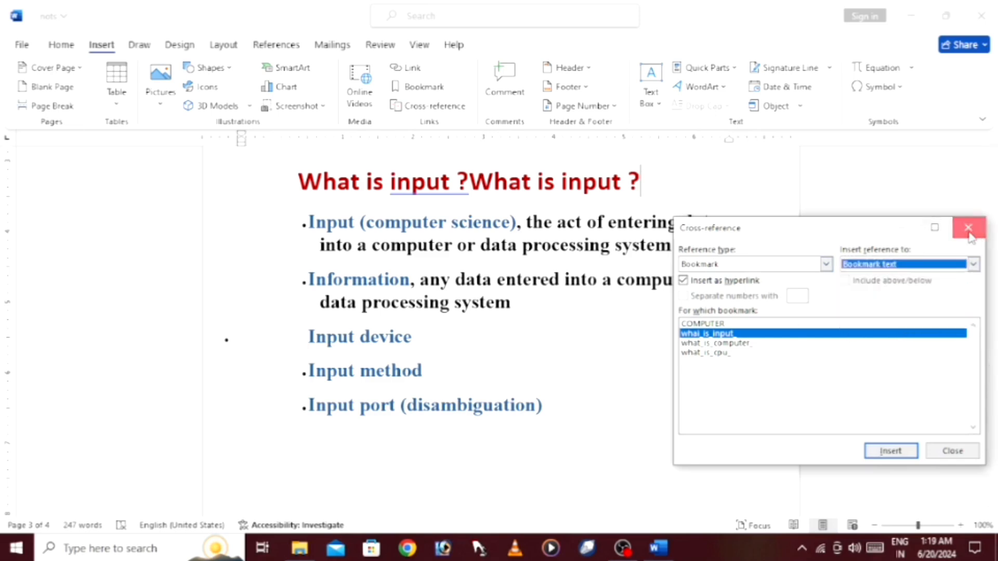
click(702, 173)
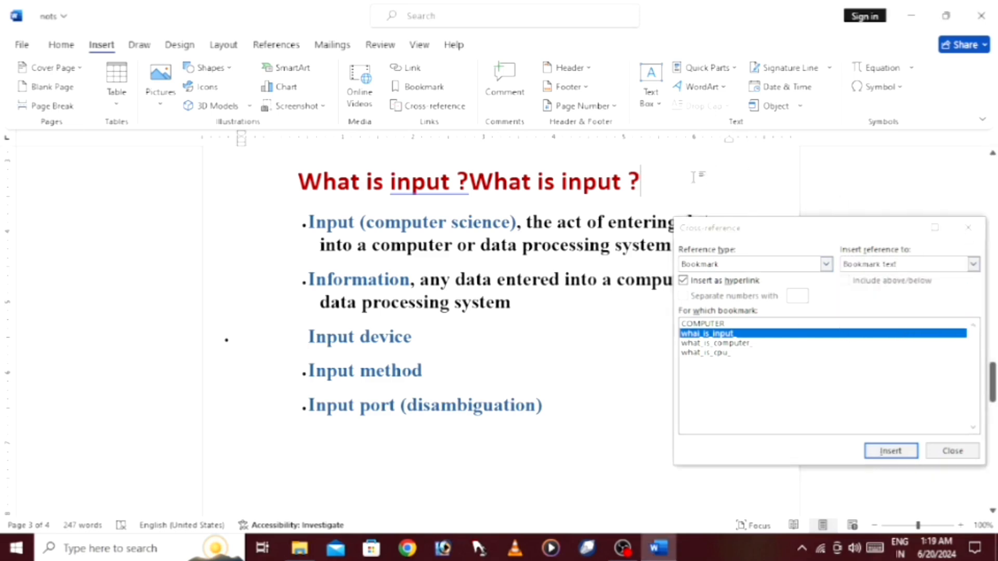
click(969, 232)
click(969, 233)
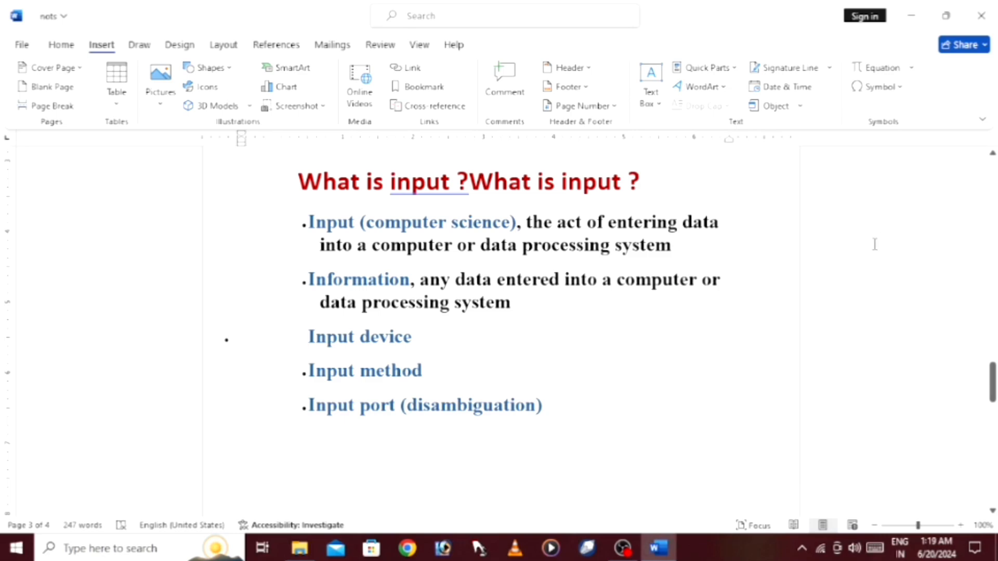
- Delete the inserted cross-reference text and the question mark from the end of the heading, leaving "What is input"
key(BackSpace)
key(BackSpace)
key(BackSpace)
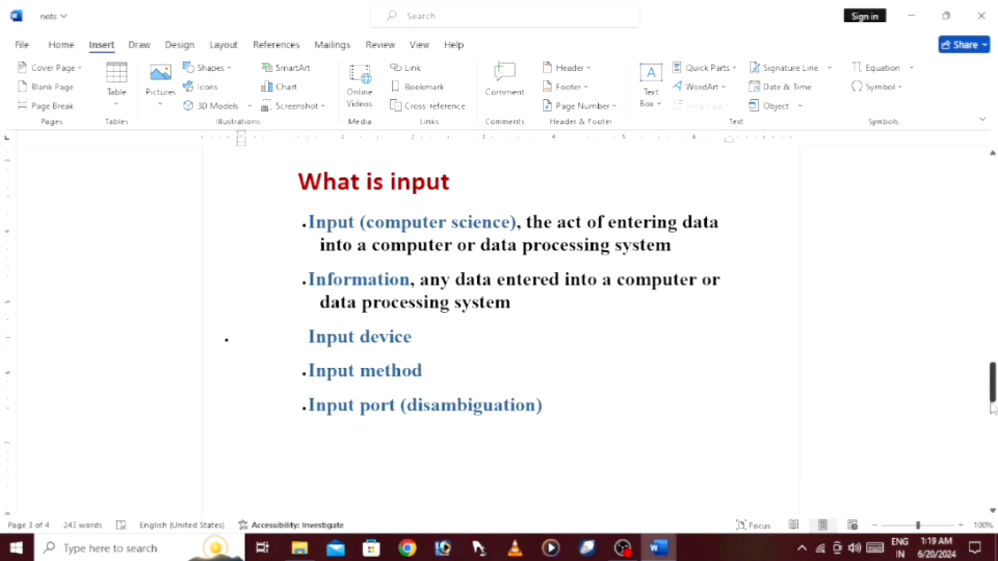
- Insert a cross-reference to the what_is_computer_ bookmark's text at the cursor on the blank first page and close the cross-reference window
drag(993, 382, 944, 183)
click(289, 167)
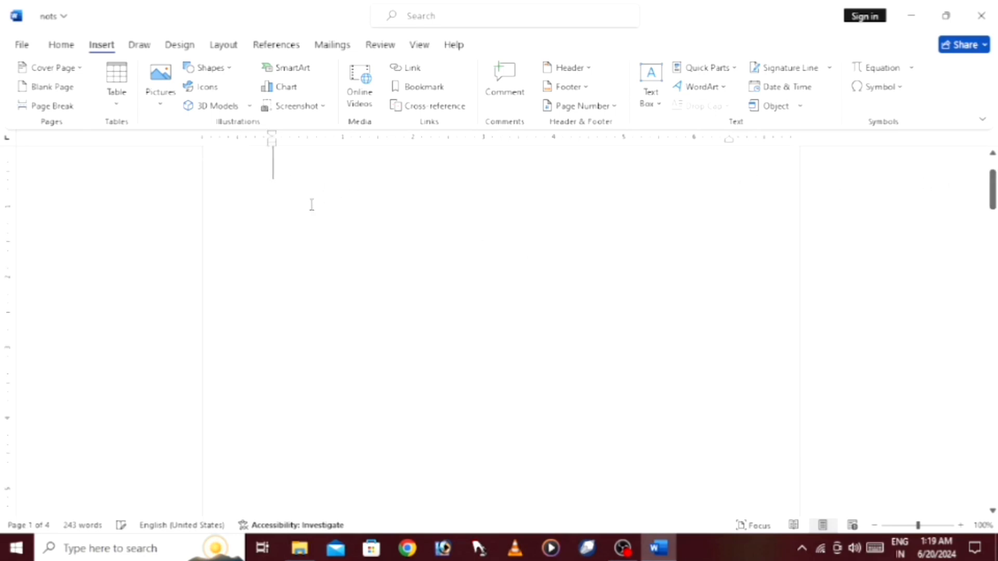
click(435, 106)
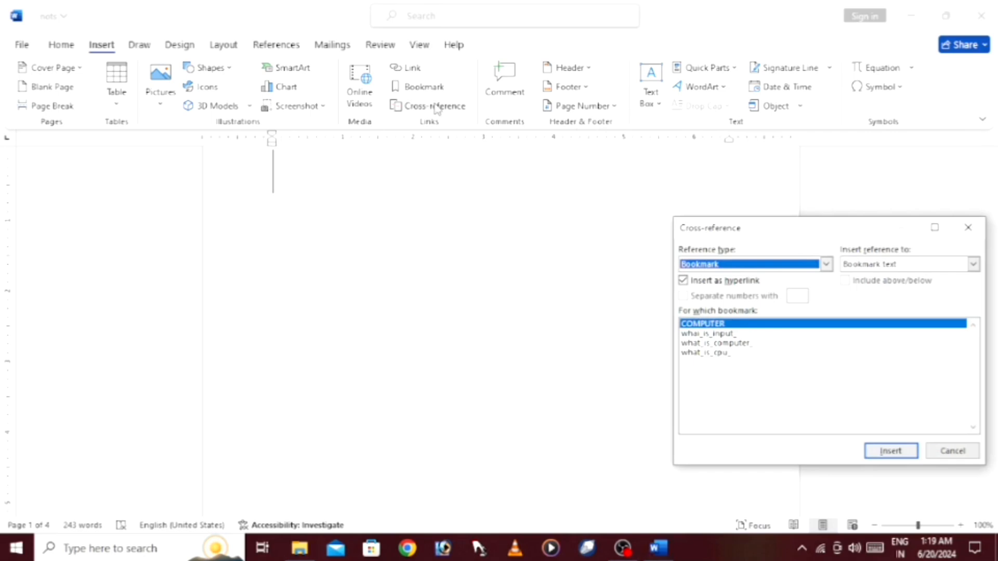
click(825, 264)
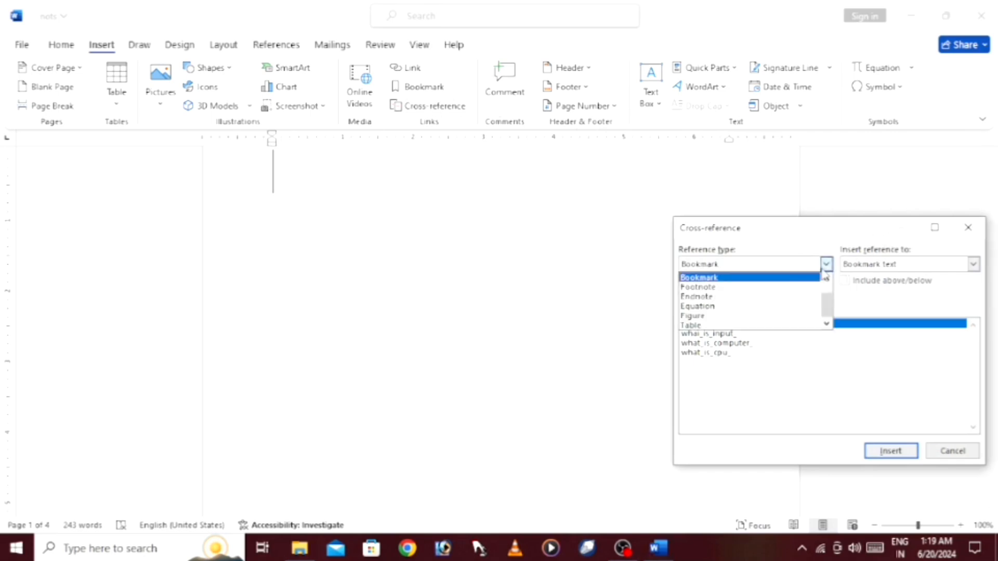
click(704, 280)
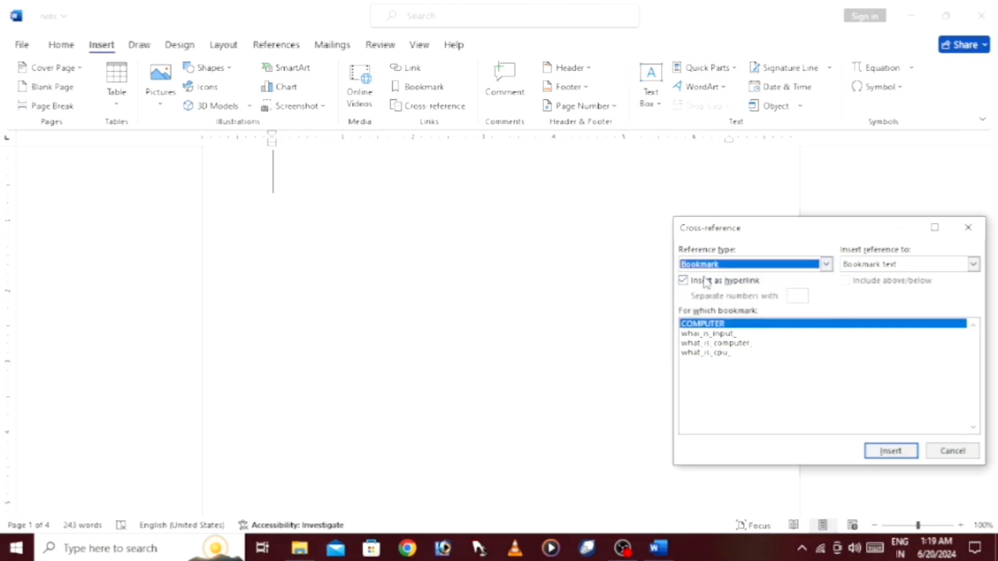
click(719, 345)
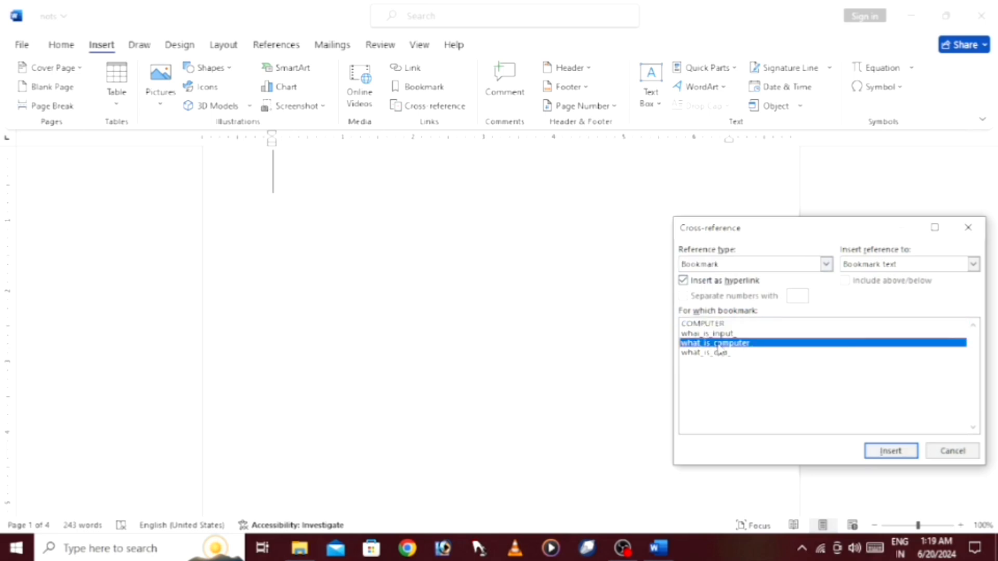
click(893, 452)
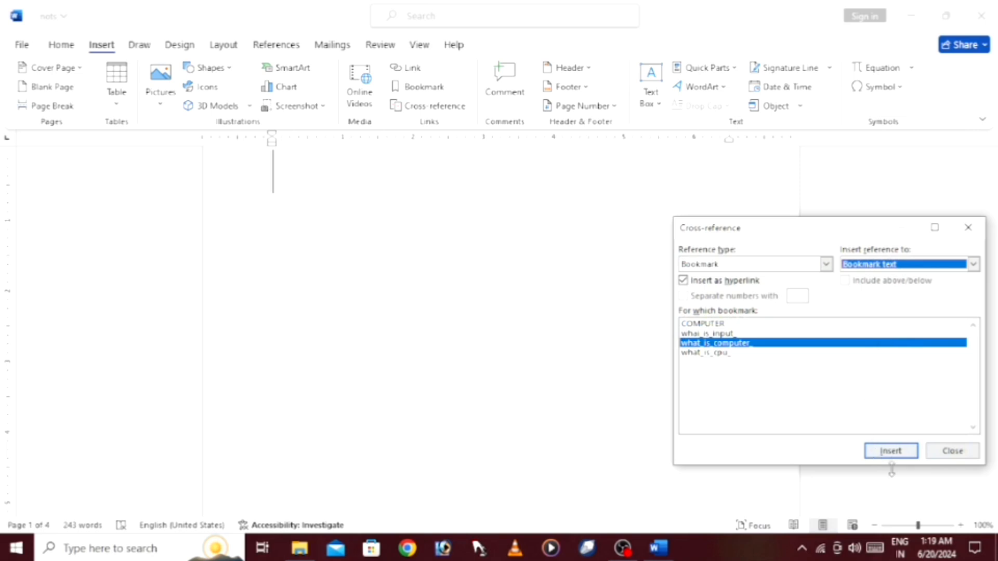
click(967, 229)
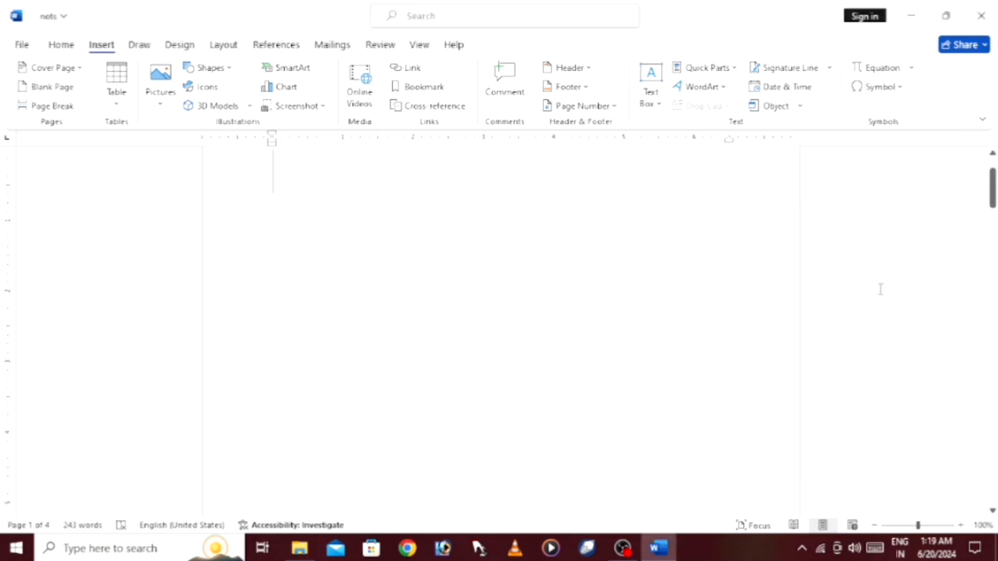
- Insert a cross-reference to the whai_is_input_ bookmark's text at the top of the first page
key(Down)
key(Down)
key(Up)
click(421, 107)
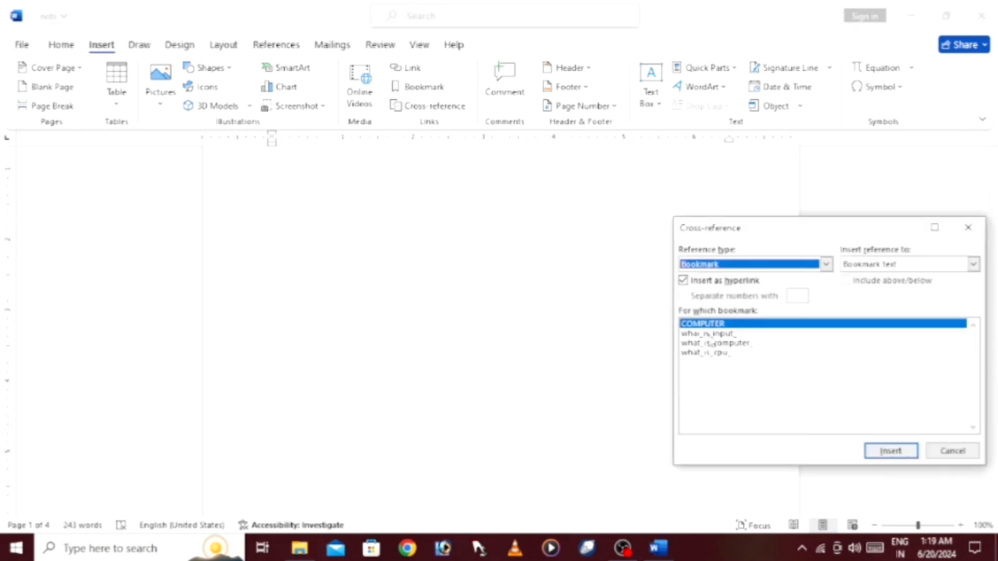
click(709, 334)
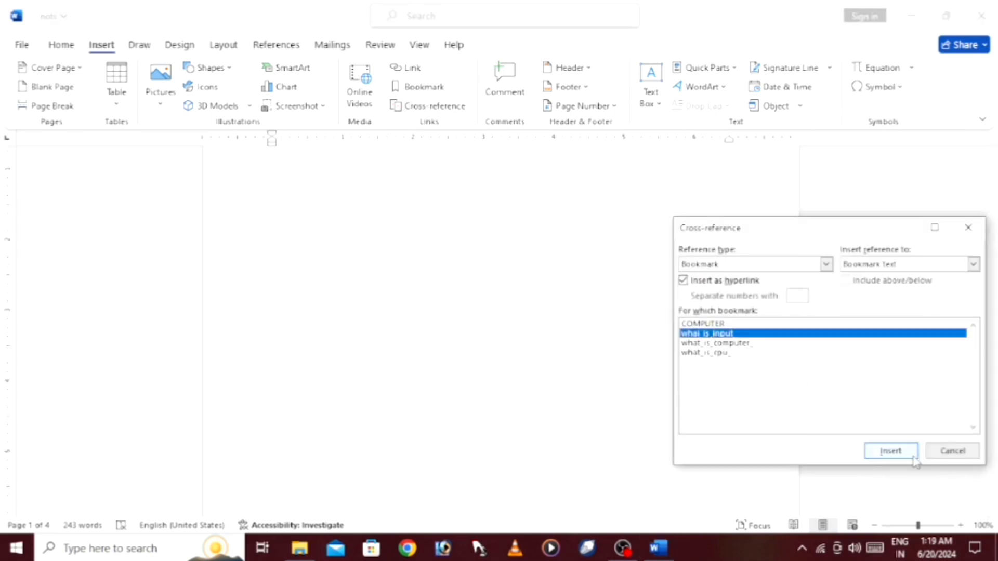
click(890, 450)
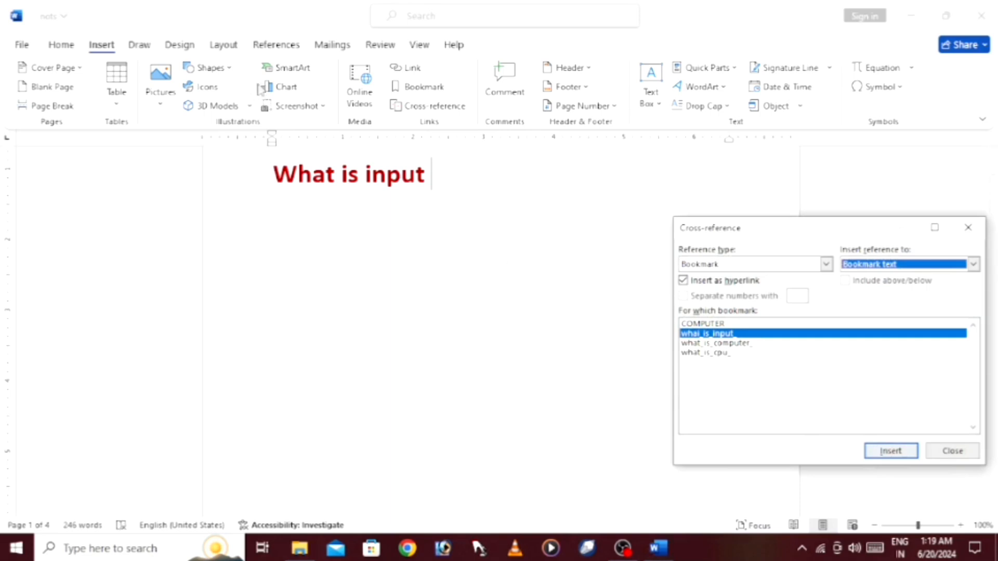
- Insert cross-references to the text of the what_is_computer_, what_is_cpu_ and COMPUTER bookmarks, and close the cross-reference window
click(694, 343)
click(891, 451)
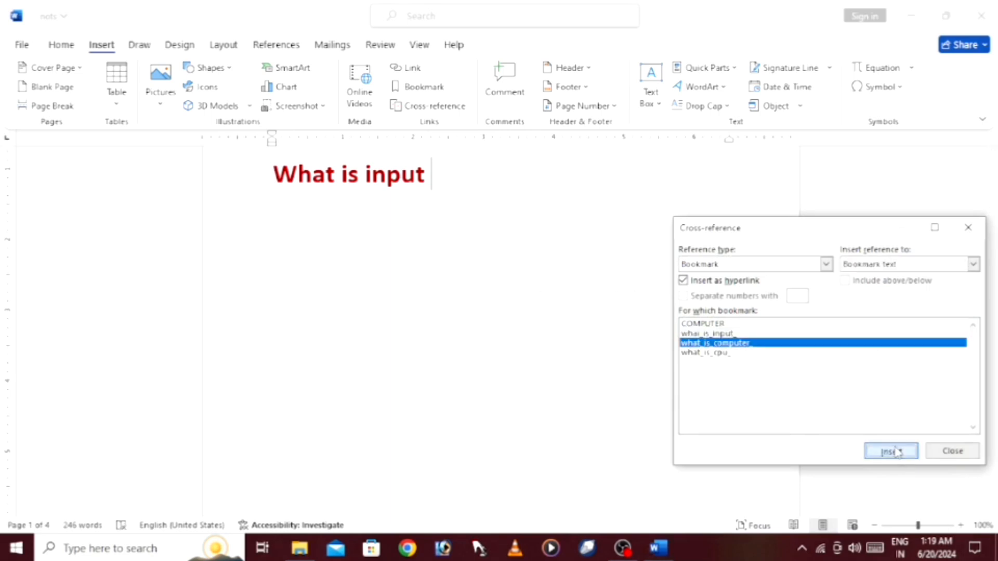
click(708, 354)
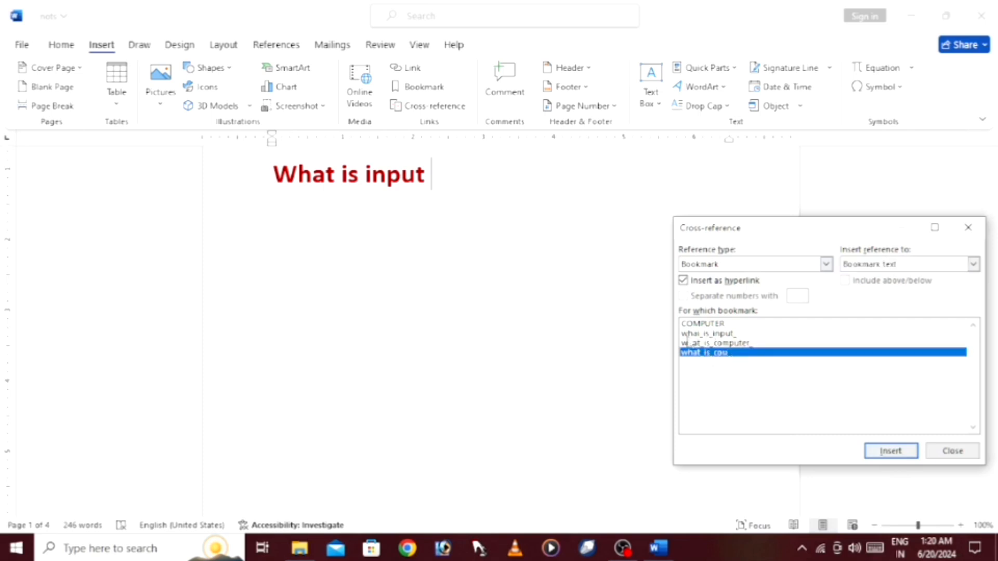
click(878, 455)
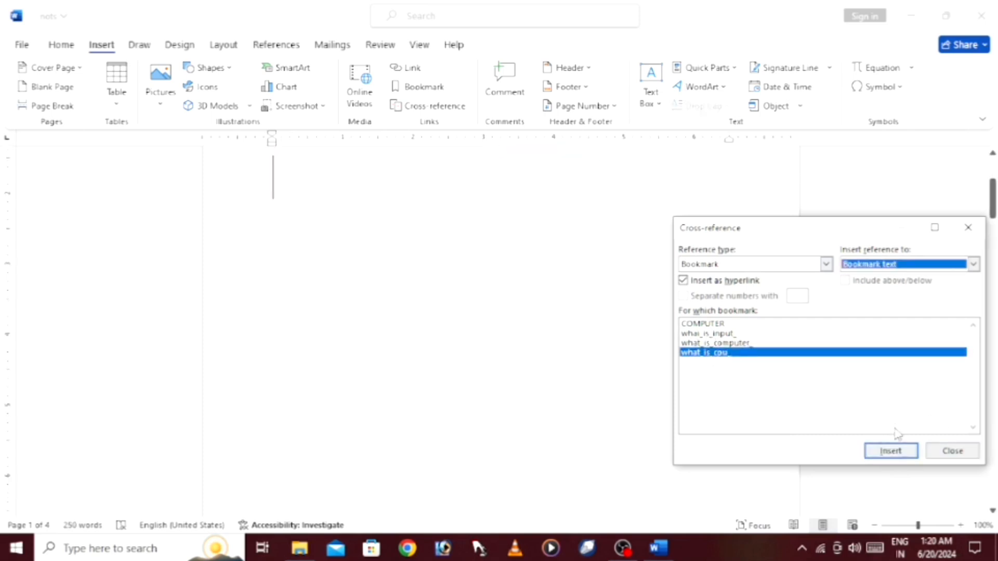
click(703, 324)
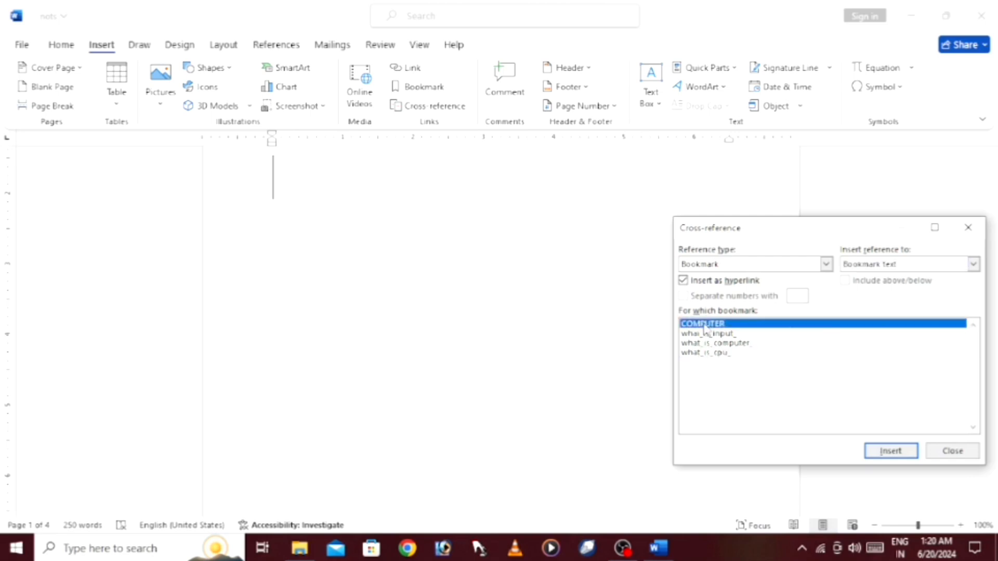
click(901, 455)
click(904, 457)
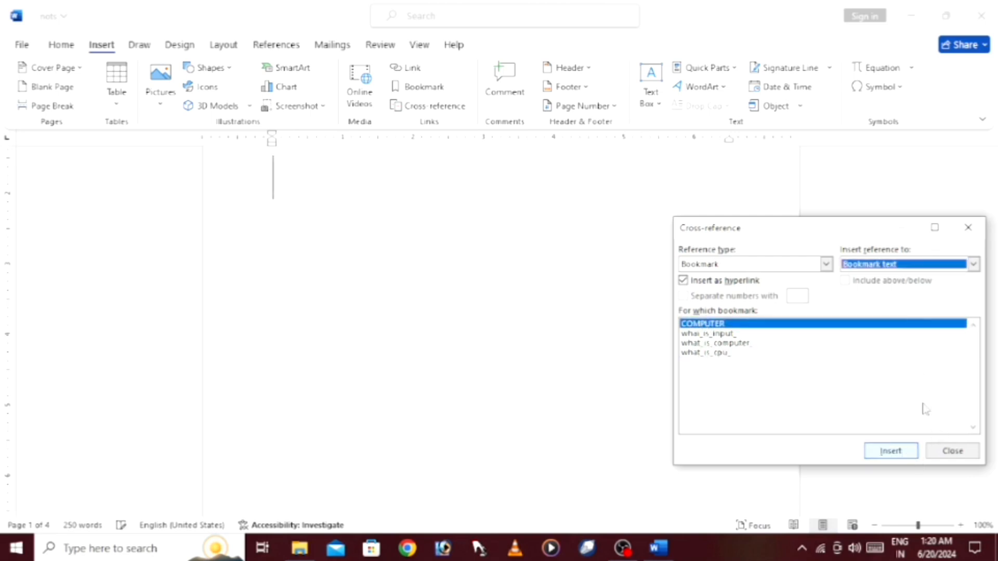
click(968, 227)
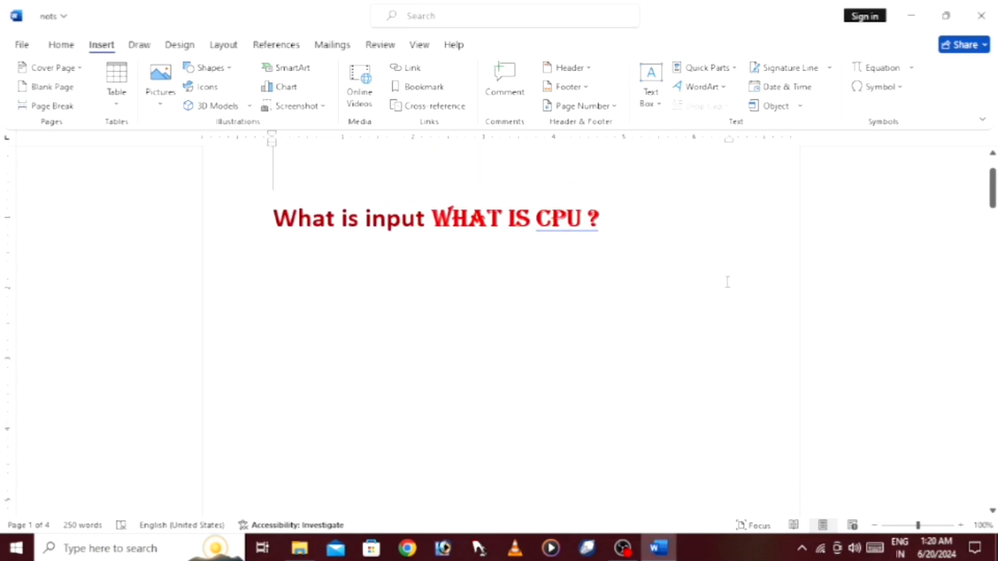
- Put the "WHAT IS CPU ?" cross-reference on its own line below "What is input" on the first page
click(430, 217)
key(Return)
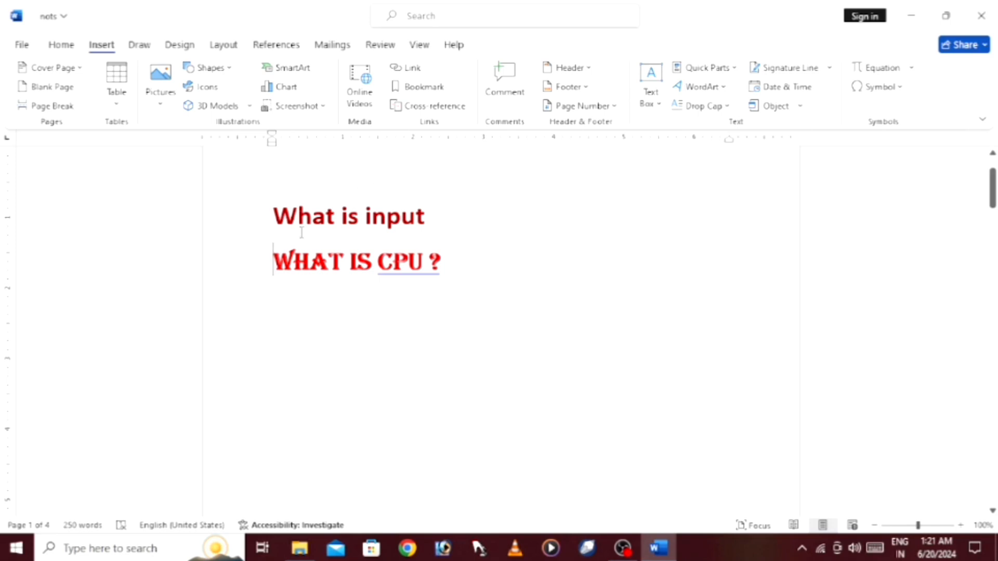
click(318, 187)
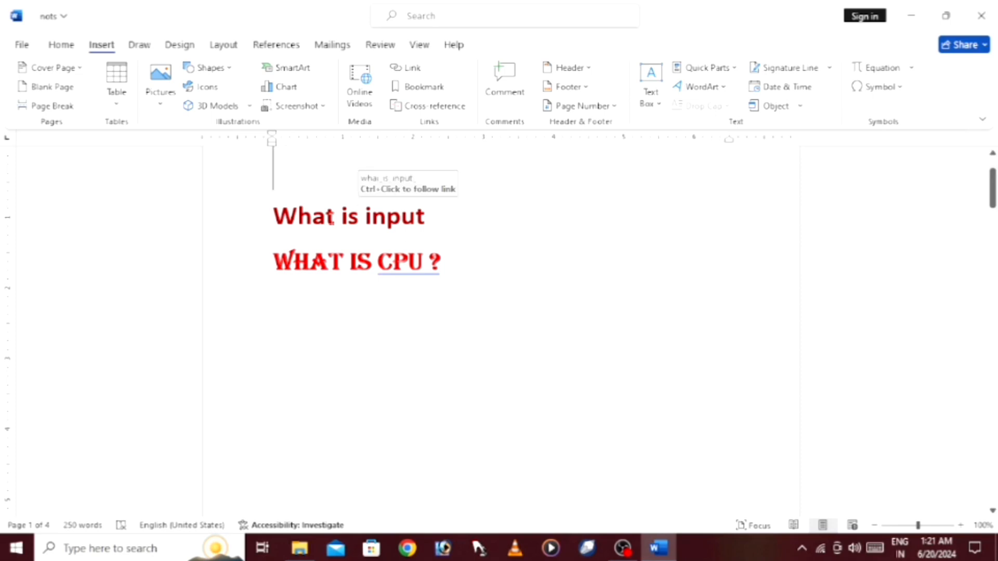
- Follow the "What is input" and "WHAT IS CPU ?" cross-reference links from the first page to their headings
triple_click(342, 217)
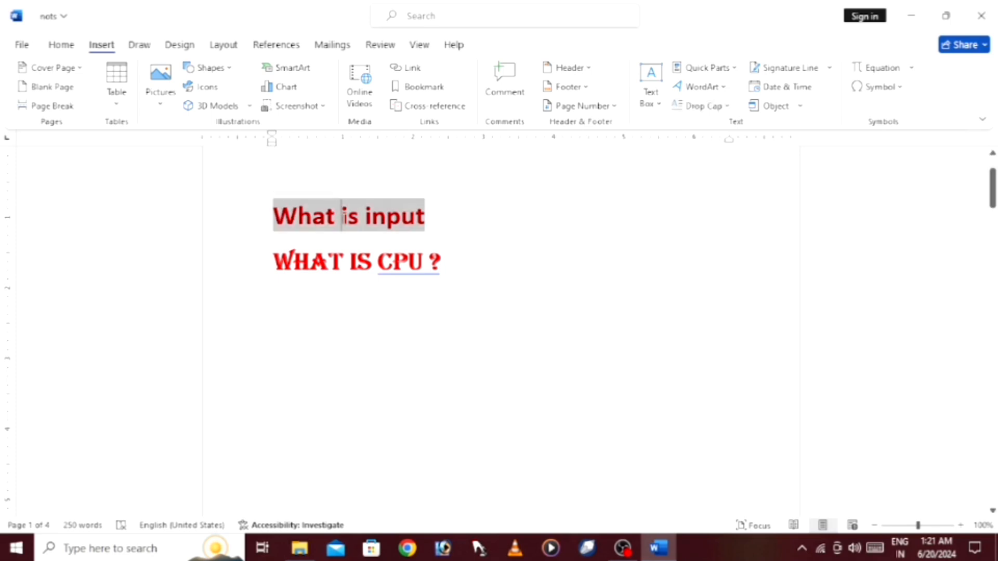
ctrl+click(343, 217)
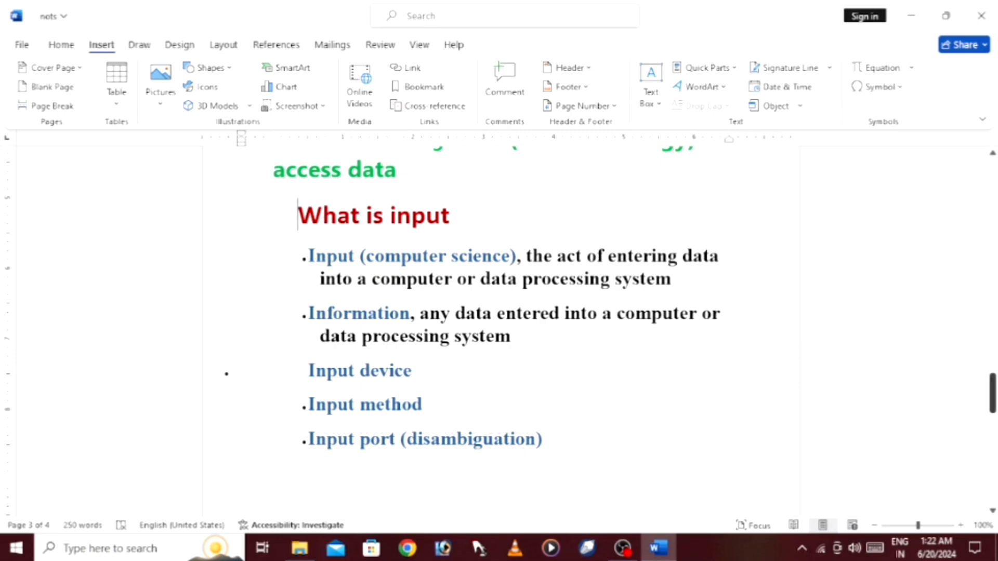
drag(989, 390, 992, 120)
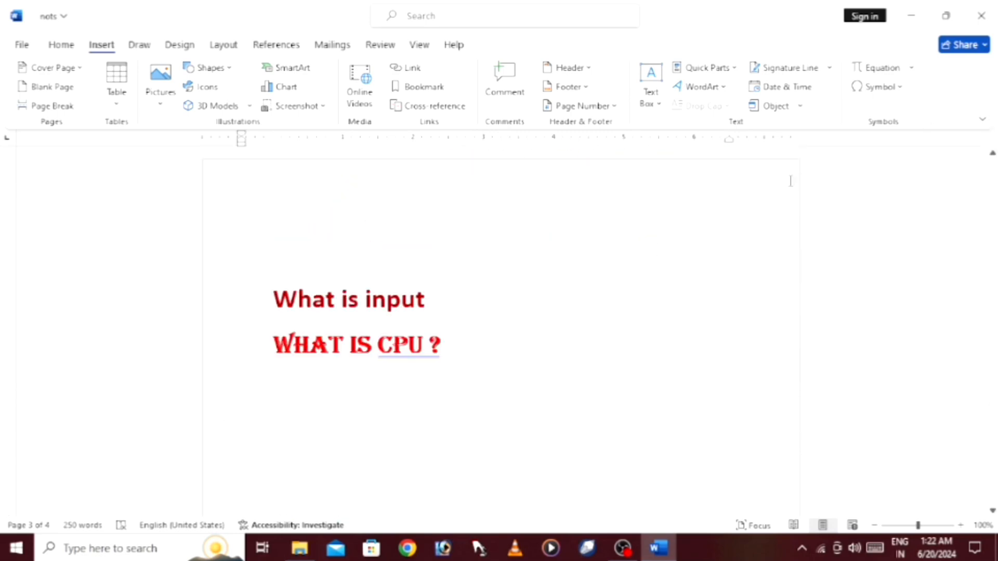
click(356, 356)
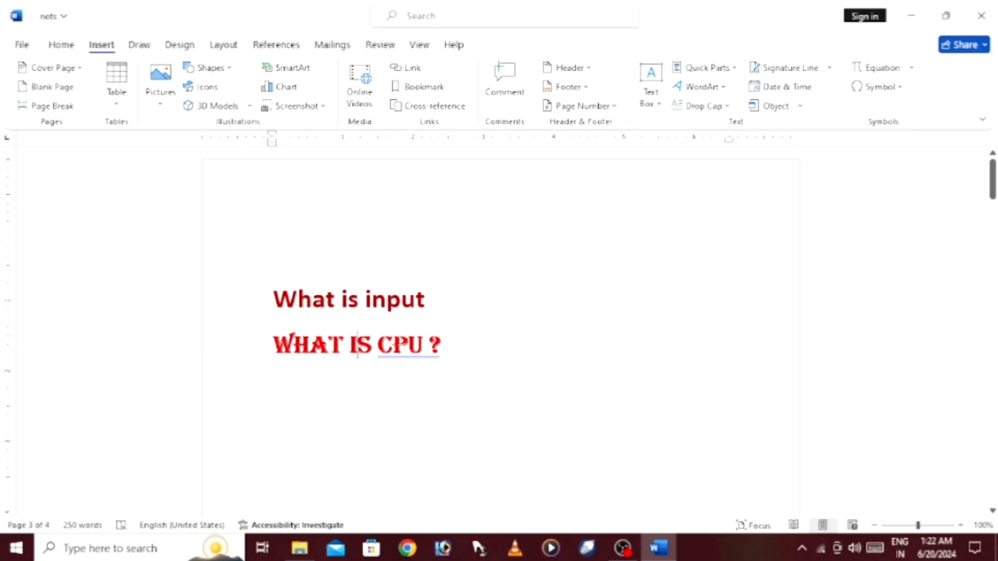
ctrl+click(358, 358)
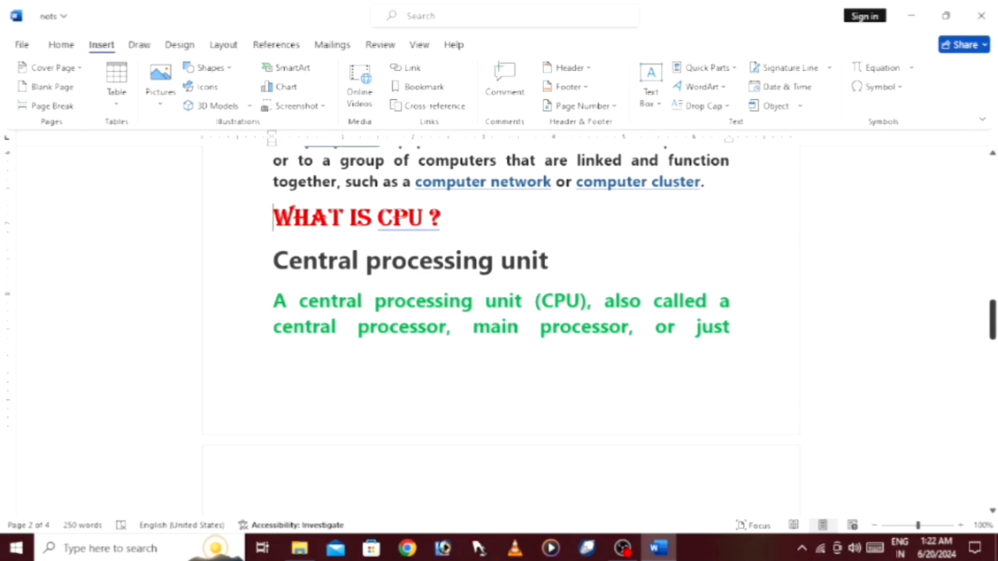
- Add the comment "Payment done" to the row of employee 1 in the table on page 4
drag(992, 329, 992, 440)
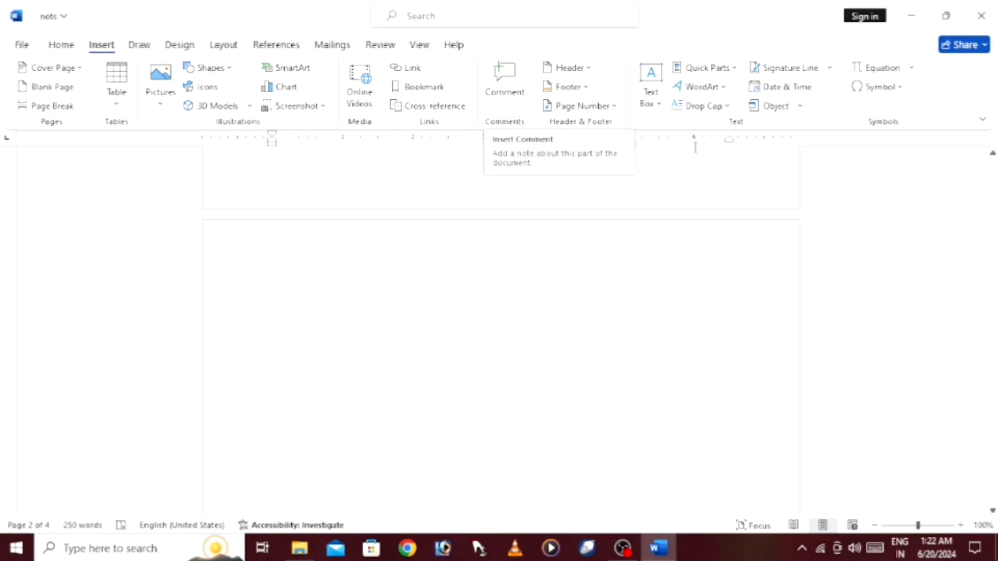
drag(993, 421, 993, 478)
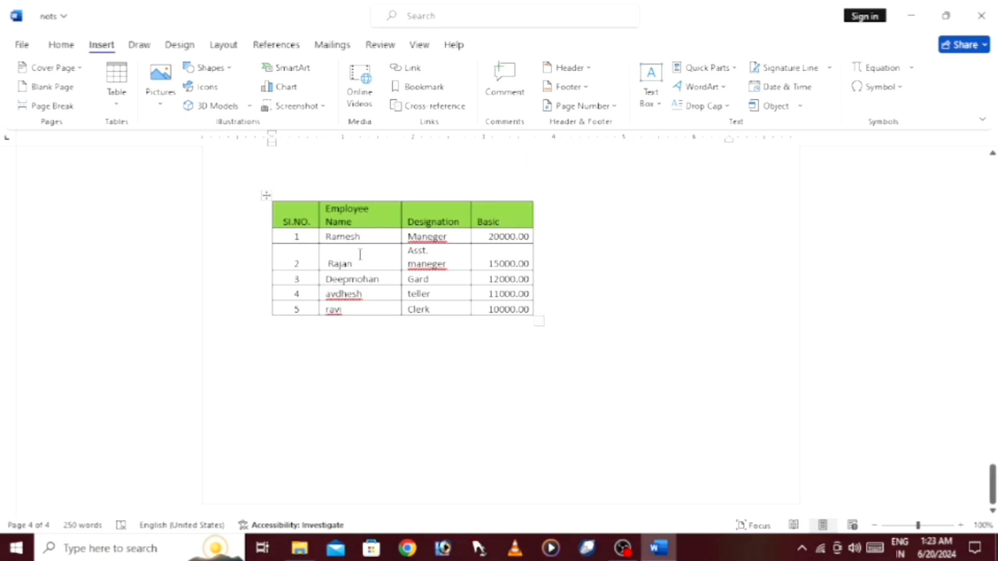
click(303, 238)
drag(303, 237, 559, 236)
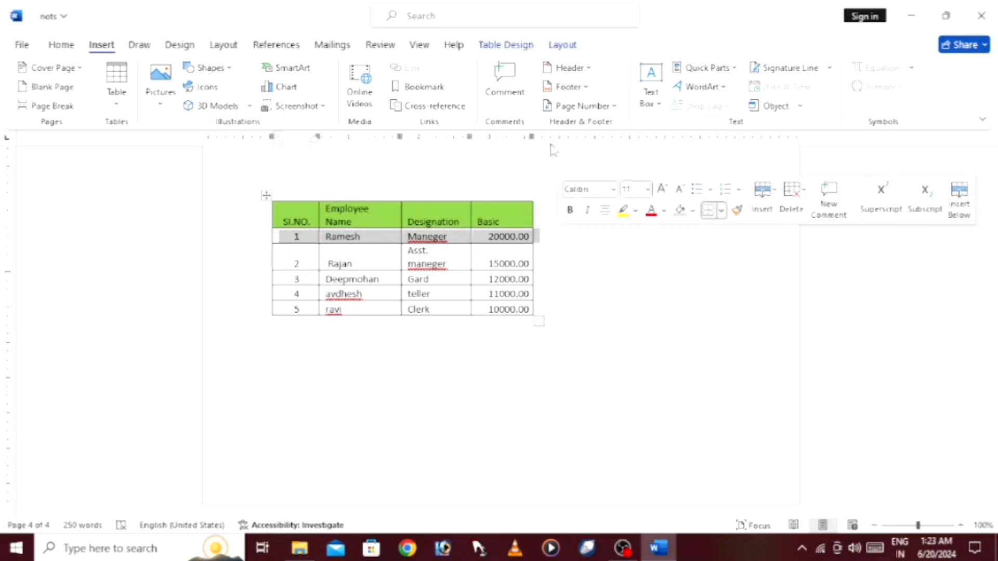
click(515, 87)
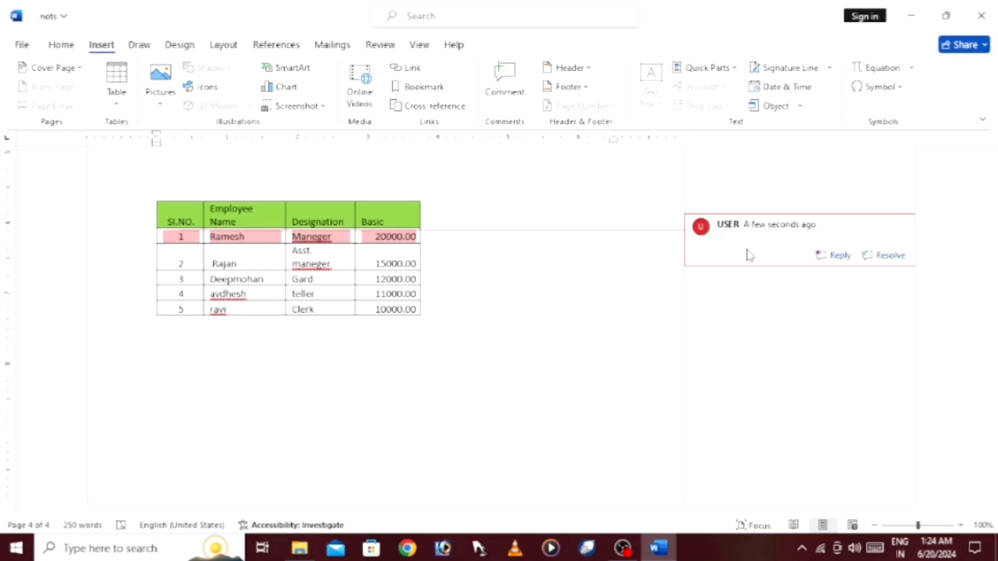
text(payment done)
key(Return)
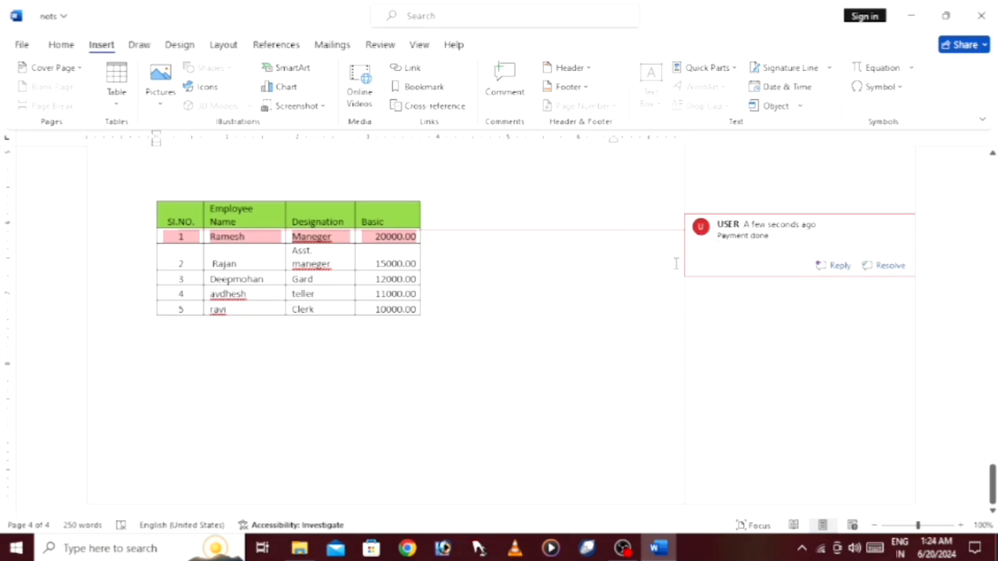
click(565, 244)
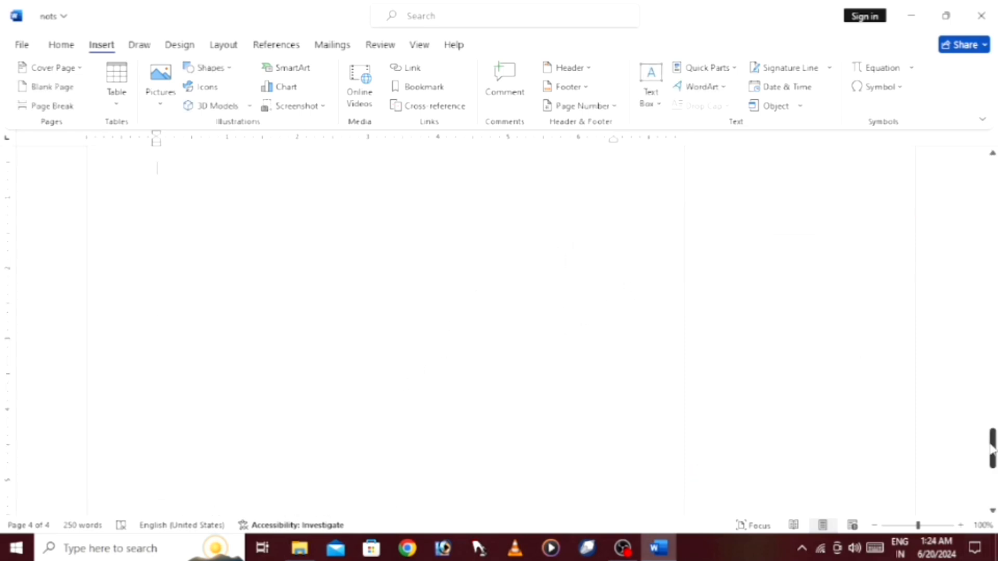
- Resolve the "Payment done" comment on the first employee row
drag(991, 447, 992, 484)
click(740, 243)
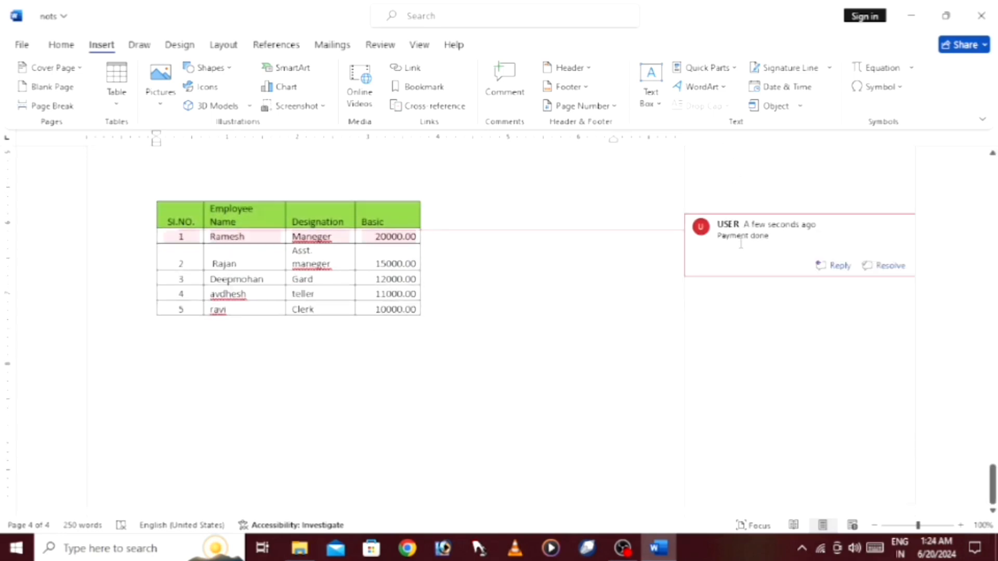
click(886, 267)
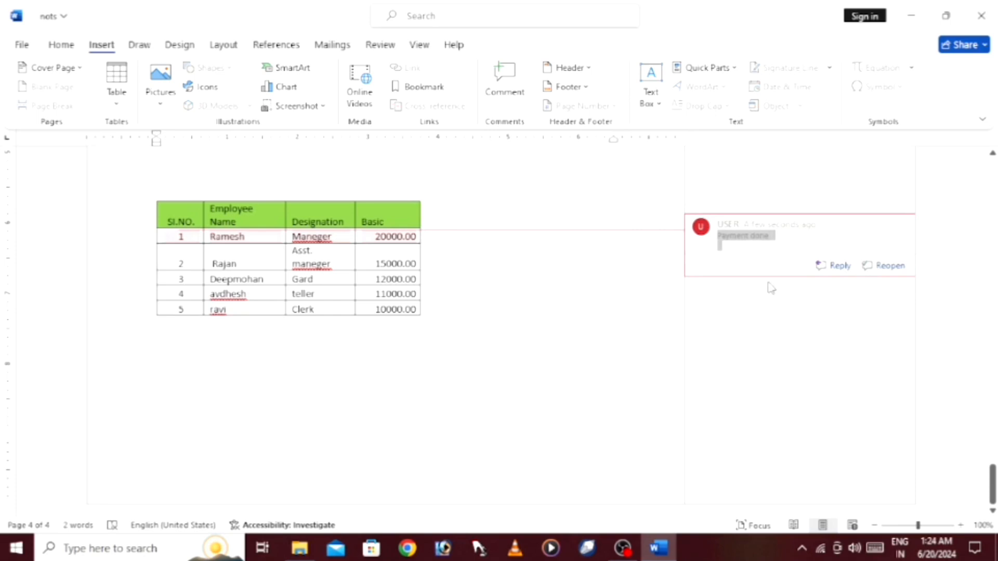
click(530, 347)
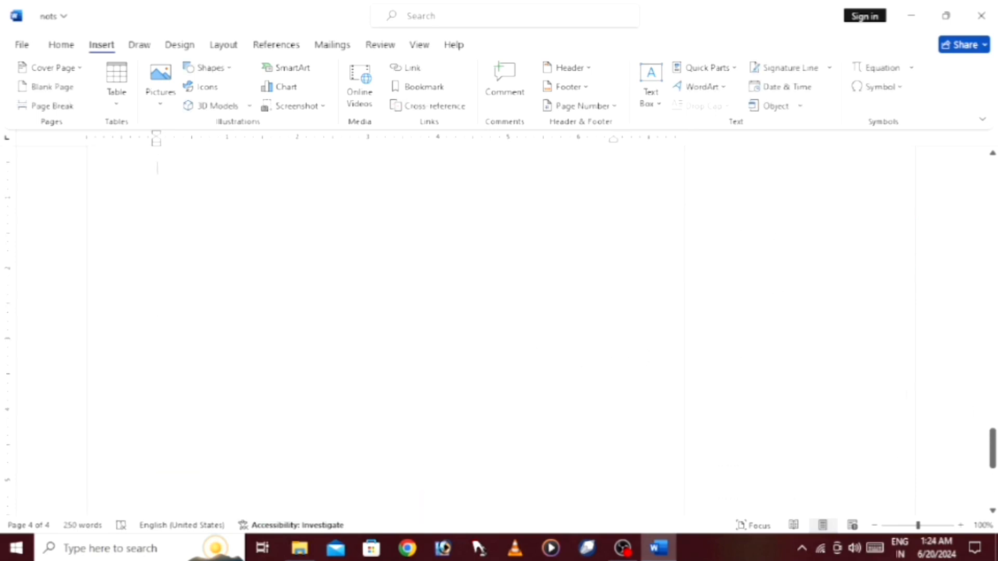
- Add the comment "Absent" to the row of employee 2, the assistant manager, in the employee table
scroll(486, 272, down, 3)
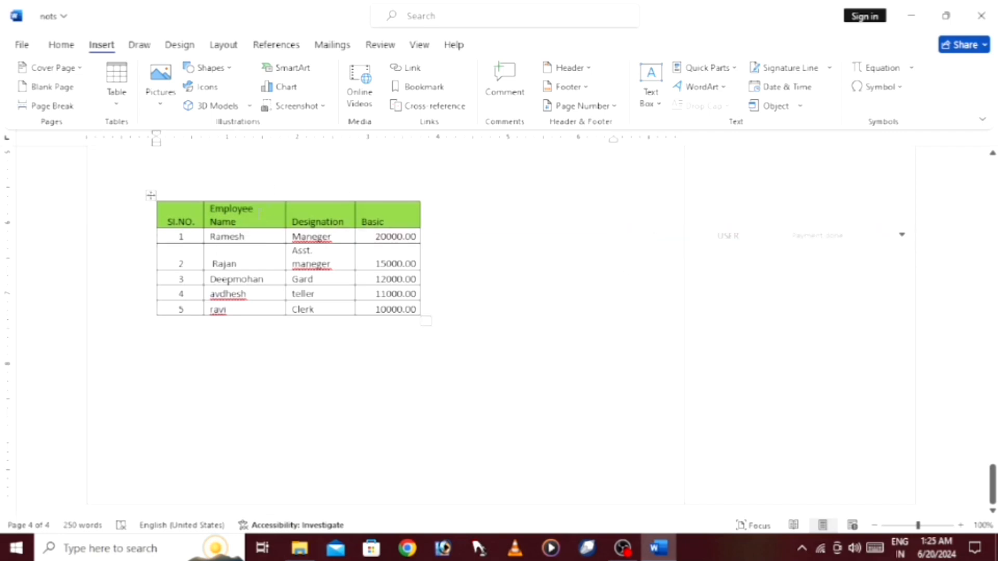
click(398, 258)
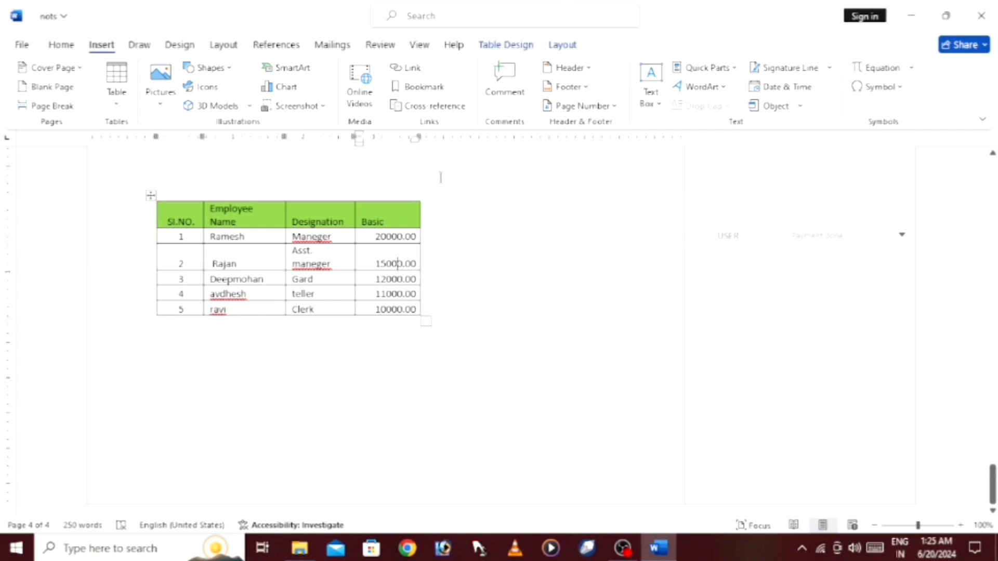
mouse_move(143, 265)
drag(166, 257, 408, 250)
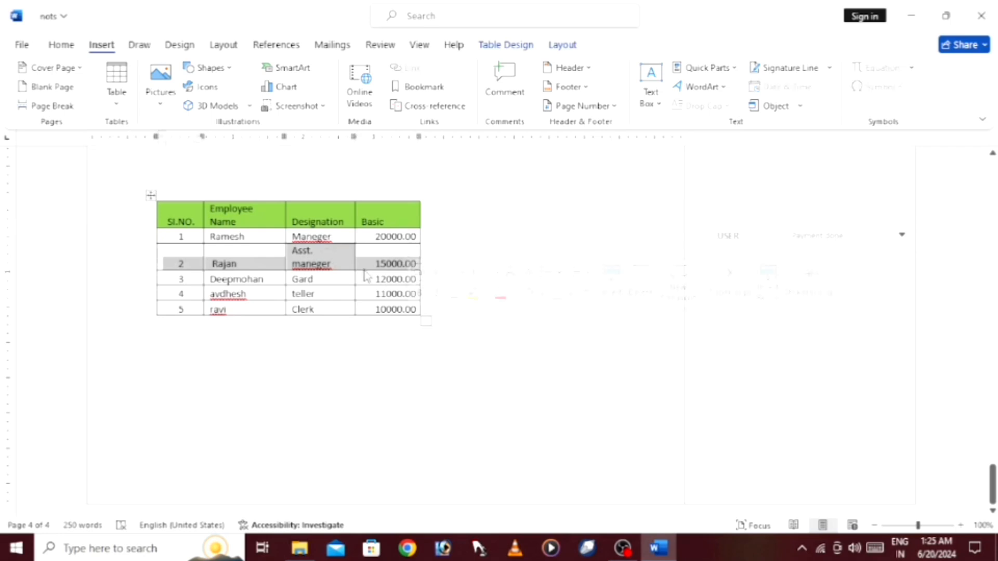
click(512, 83)
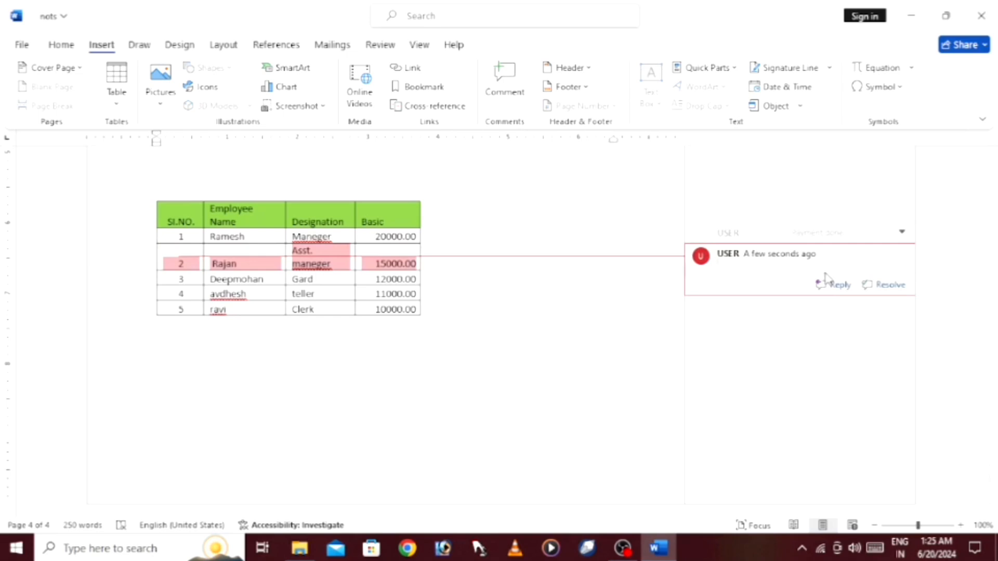
text(absent)
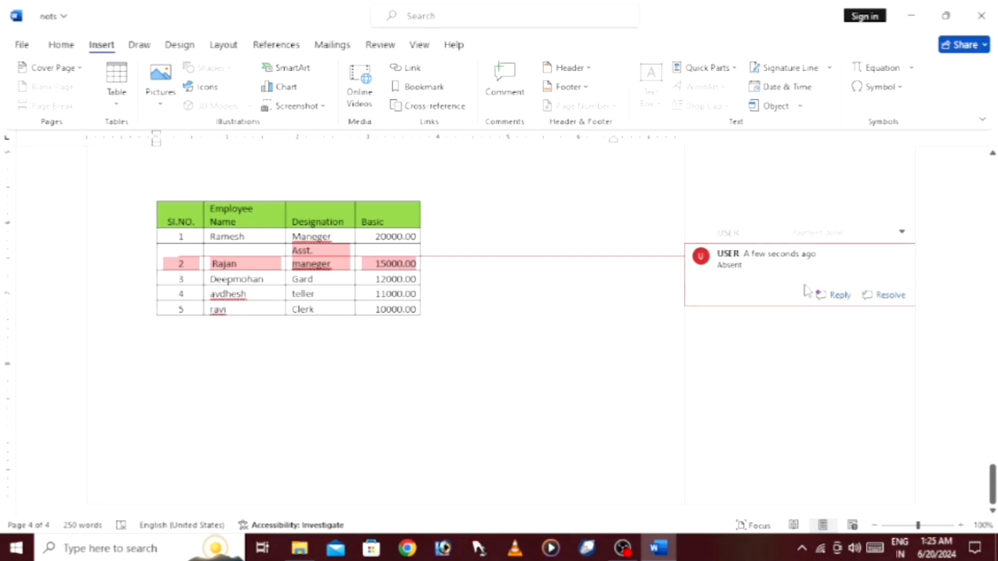
- Add an empty reply to the "Absent" comment and leave the comment
click(832, 294)
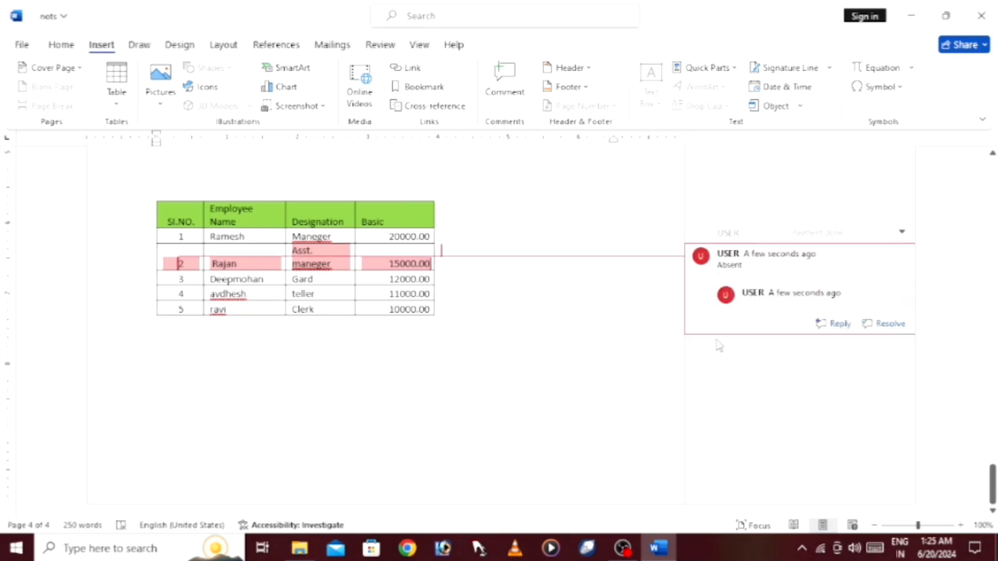
click(611, 312)
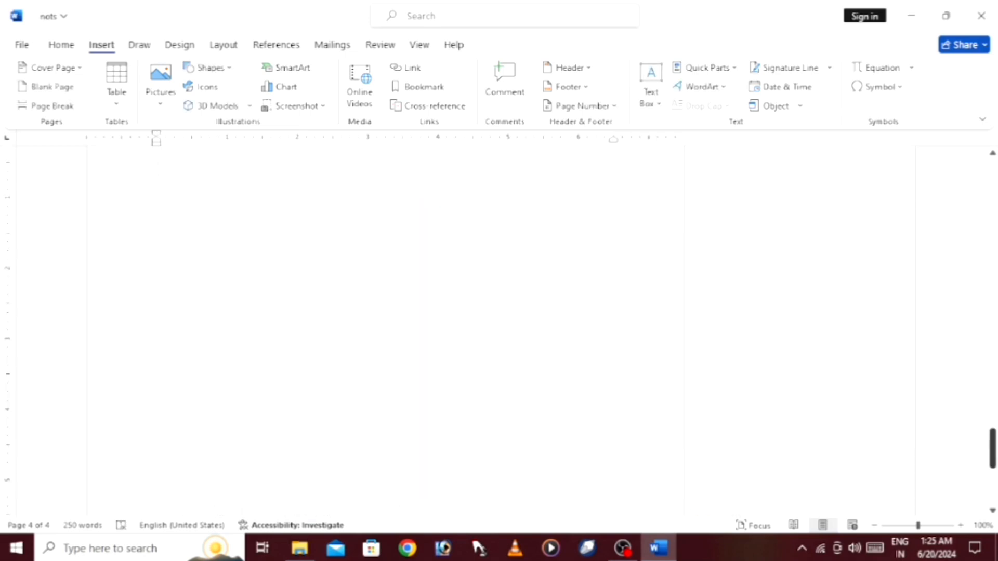
drag(992, 451, 976, 495)
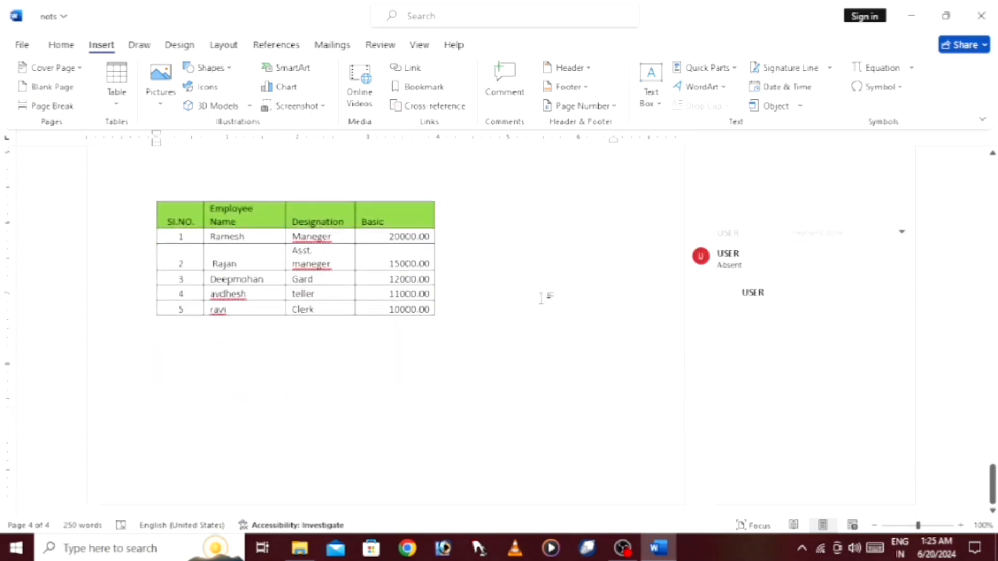
click(699, 275)
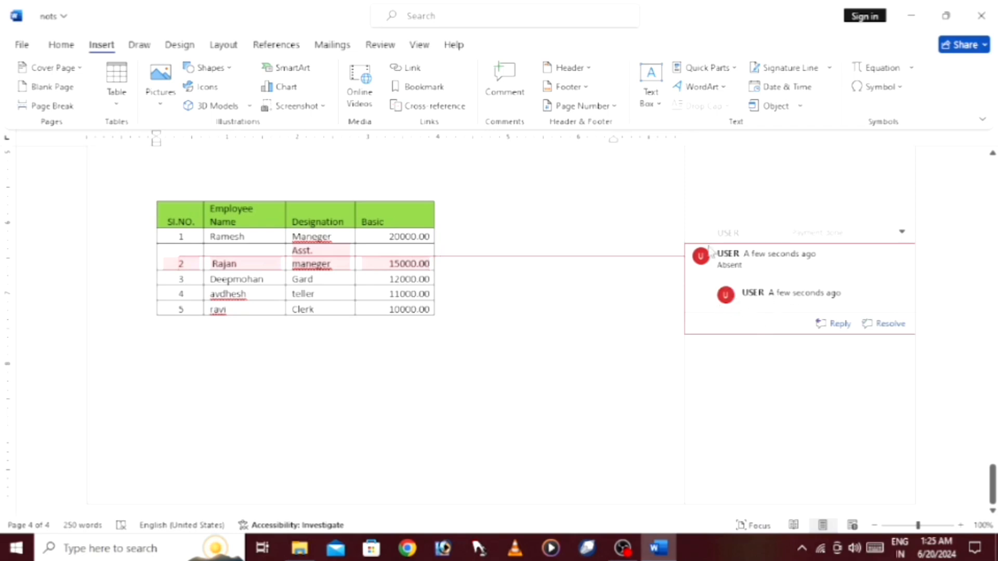
click(656, 278)
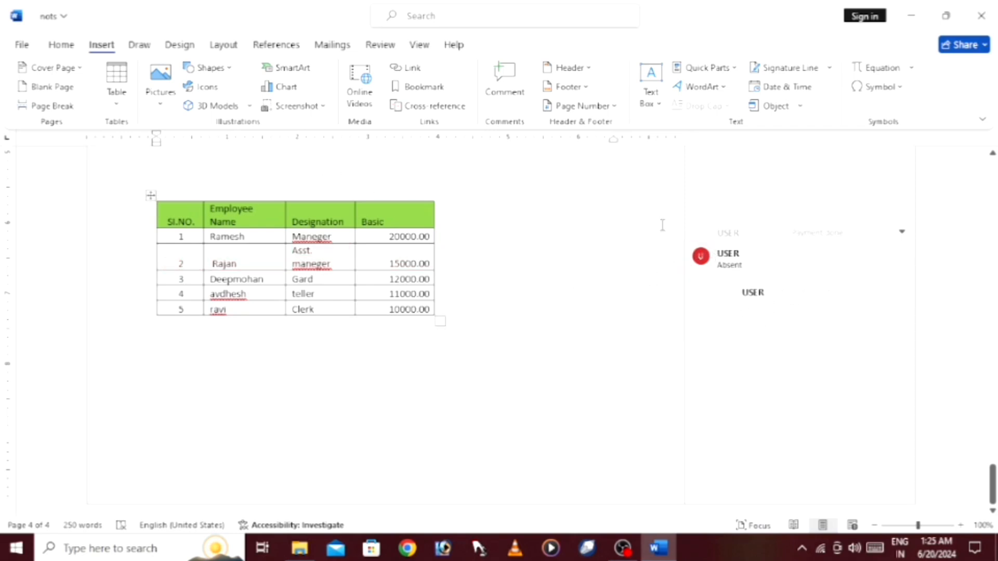
- Resolve the "Absent" comment on the row of employee 2, the assistant manager
click(737, 268)
click(748, 263)
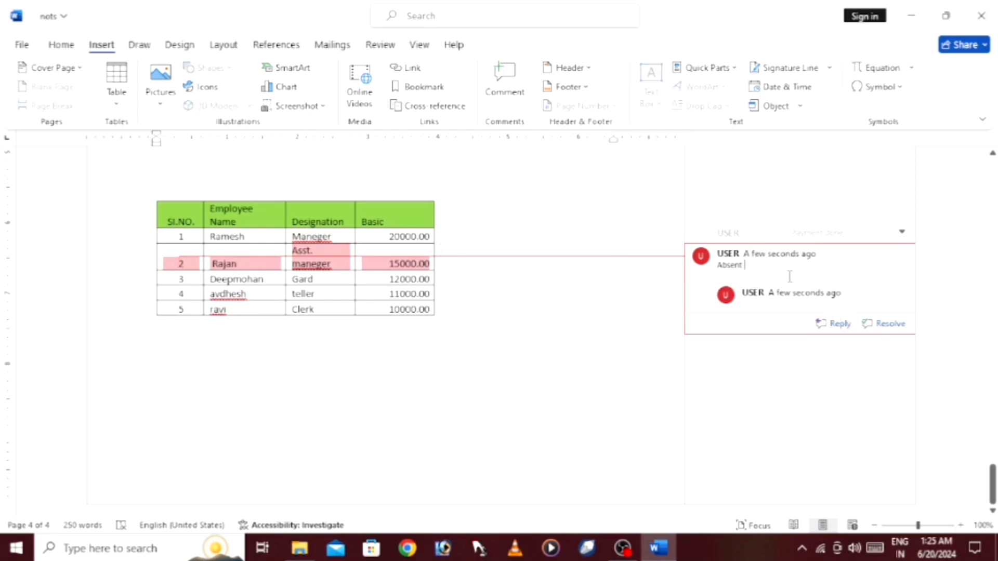
key(Escape)
click(792, 254)
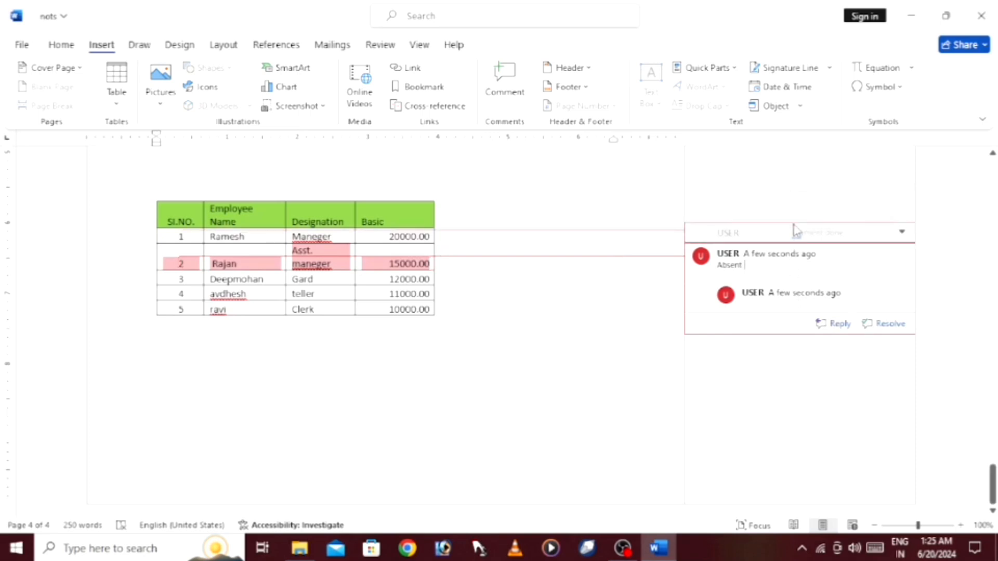
click(794, 230)
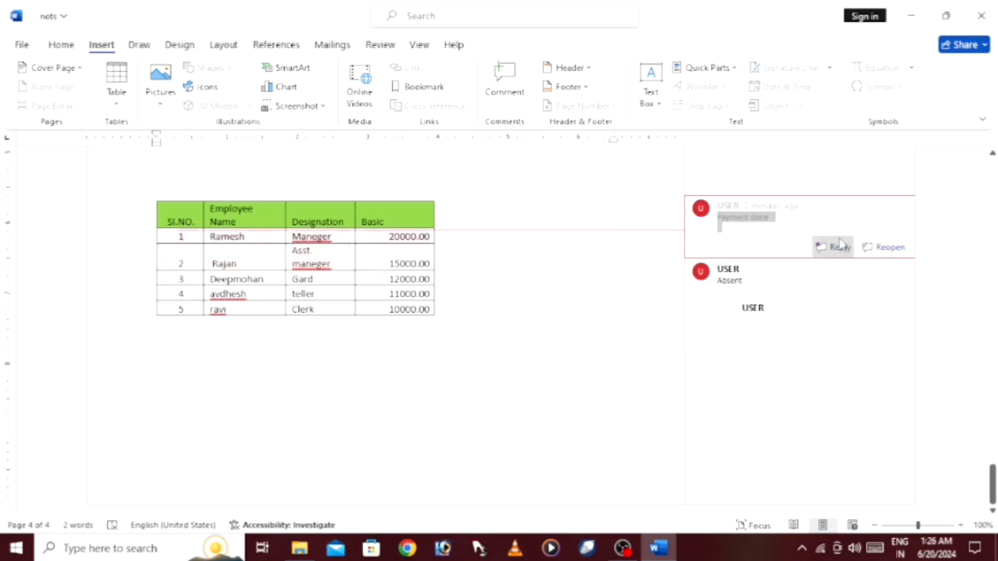
click(847, 307)
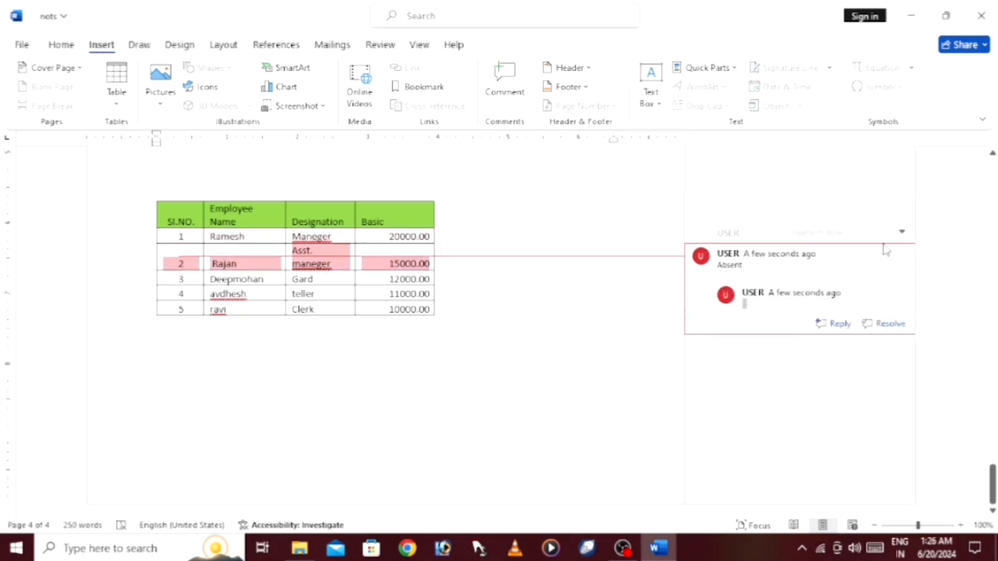
click(882, 323)
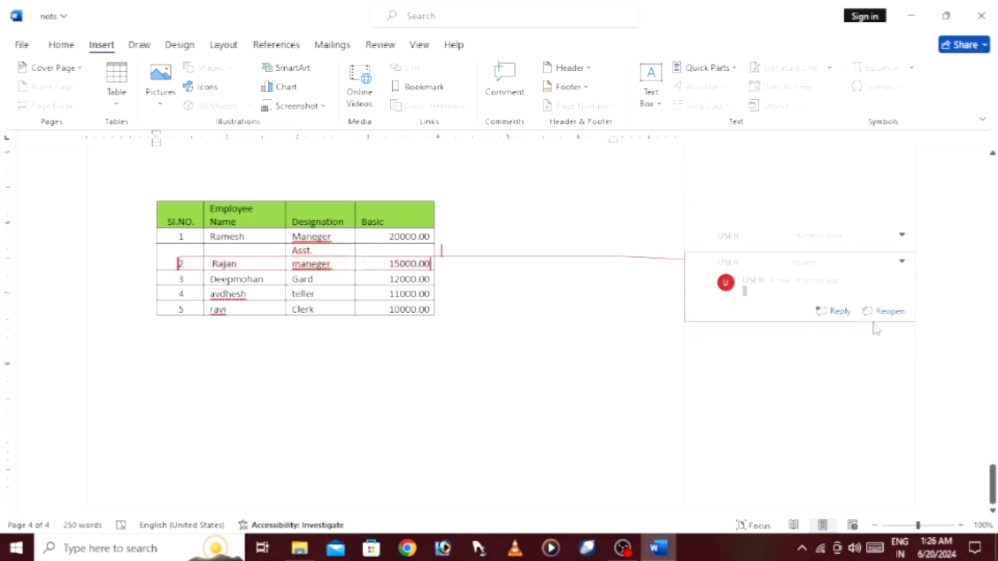
click(544, 323)
- Add an empty comment to the last row's Basic value and an empty reply to the "Absent" comment
scroll(543, 322, up, 6)
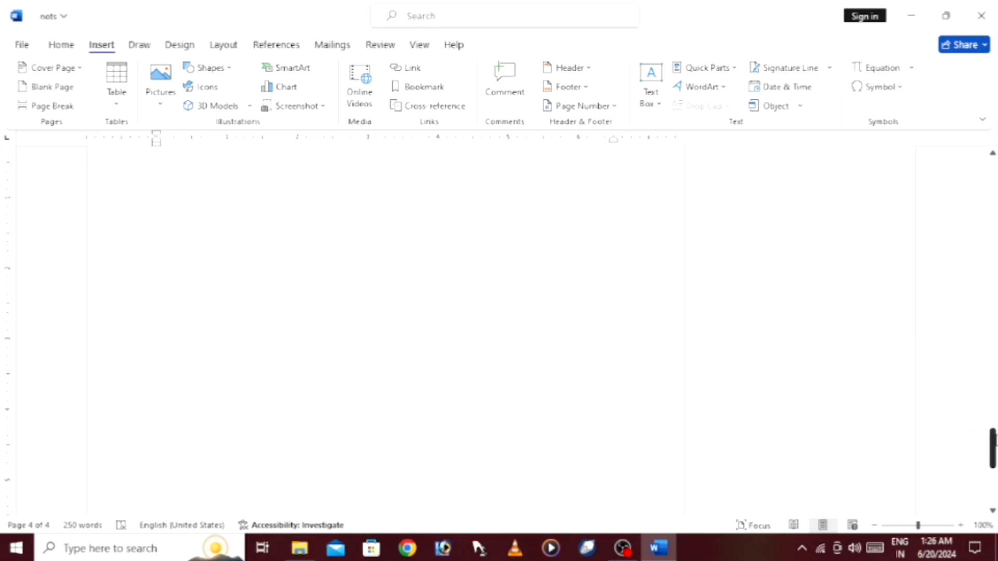
drag(992, 448, 981, 500)
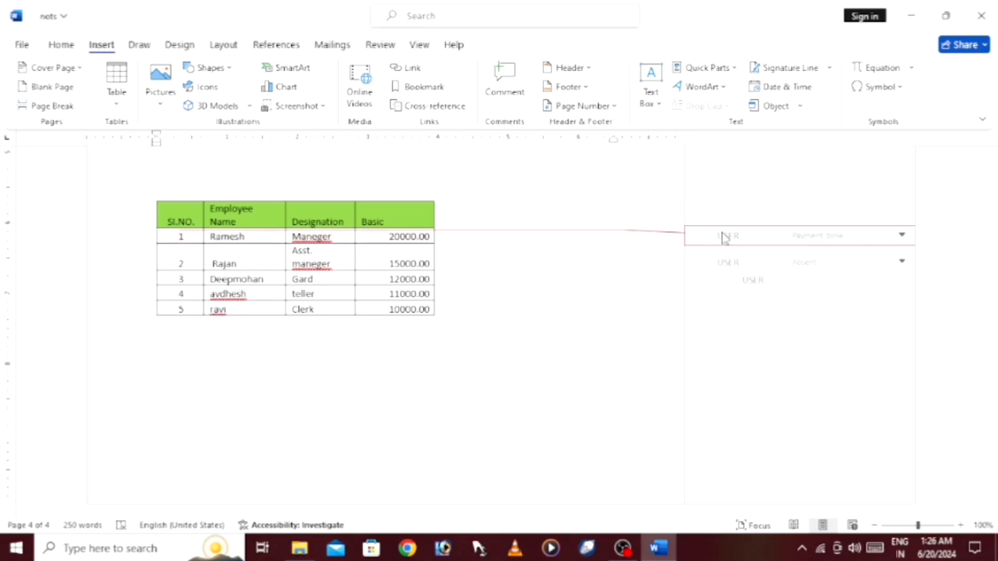
click(507, 97)
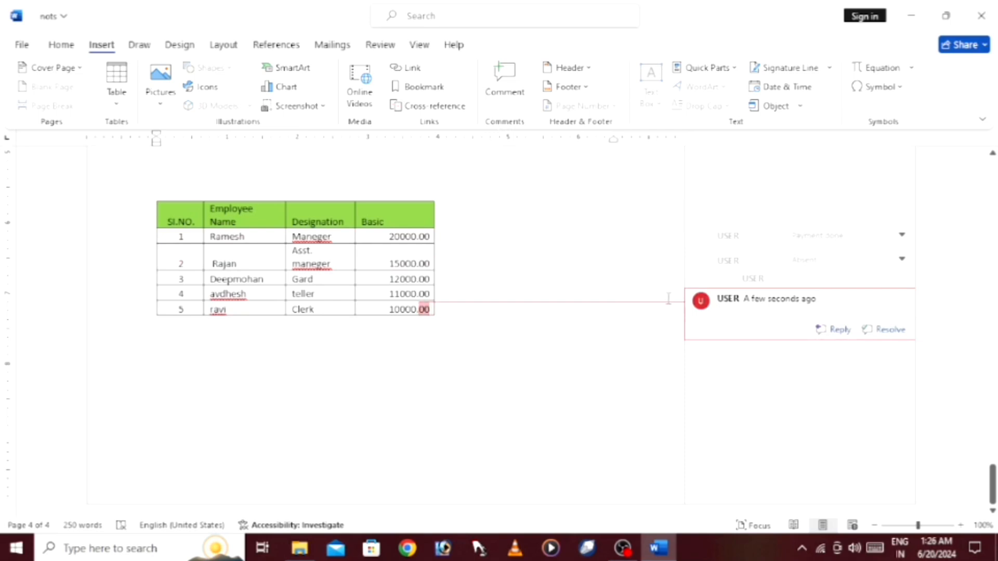
click(790, 262)
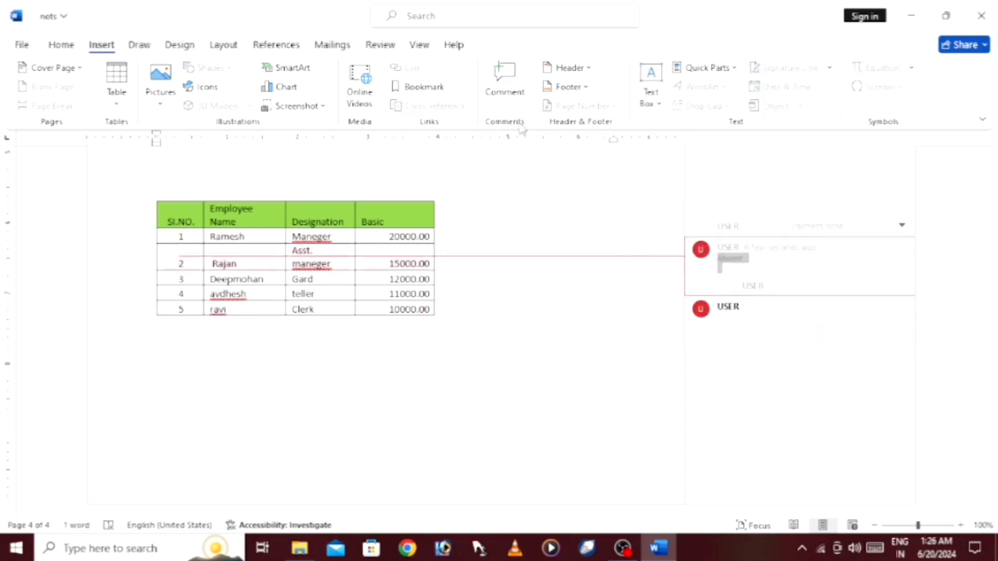
click(514, 106)
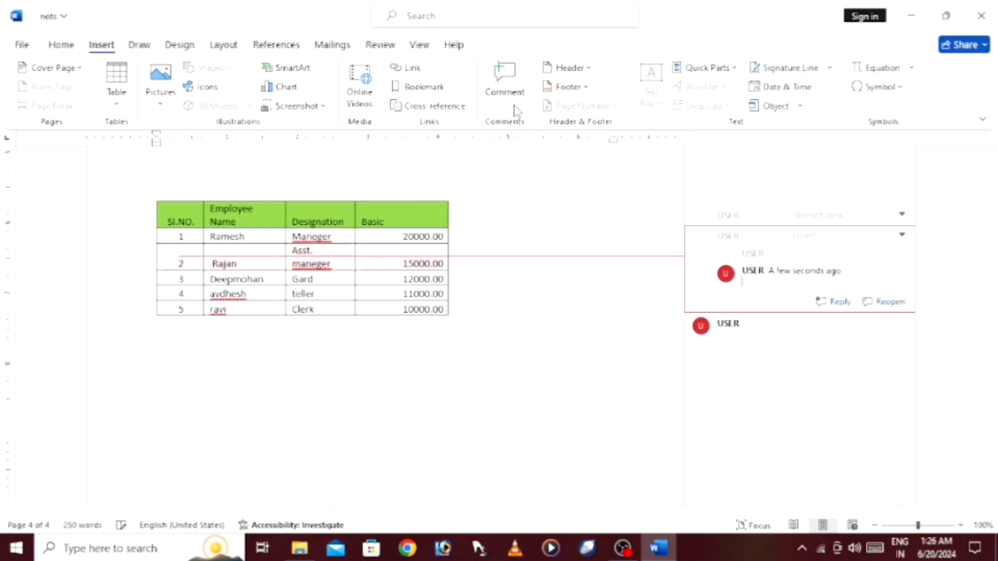
- Delete the "Absent" comment with its replies and the empty comment on the last employee row
click(902, 235)
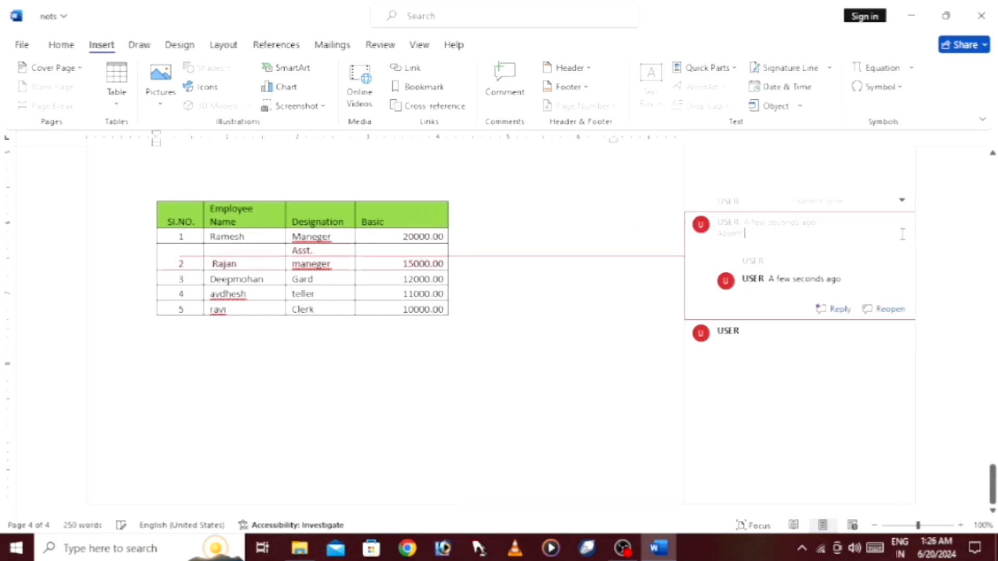
right_click(902, 235)
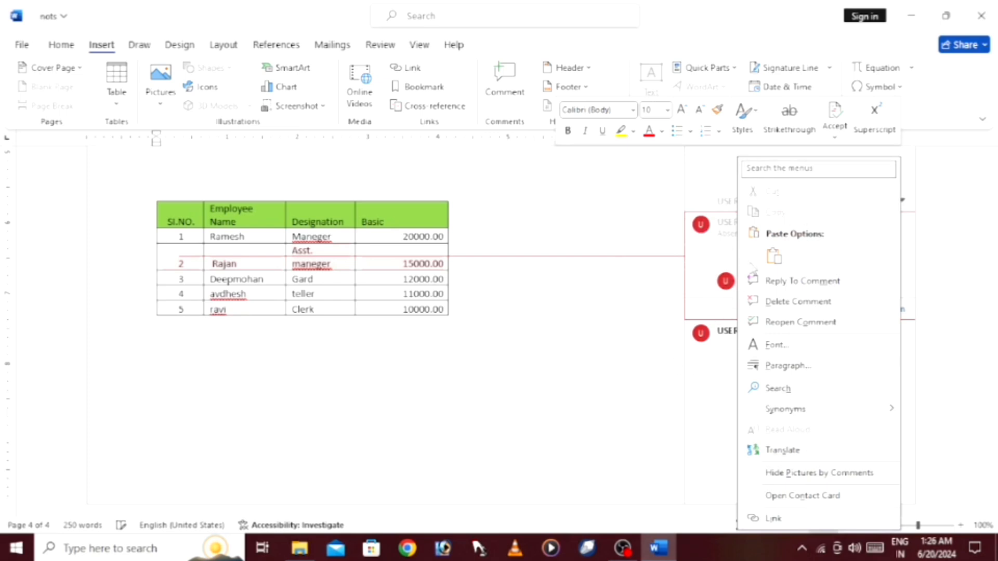
click(788, 301)
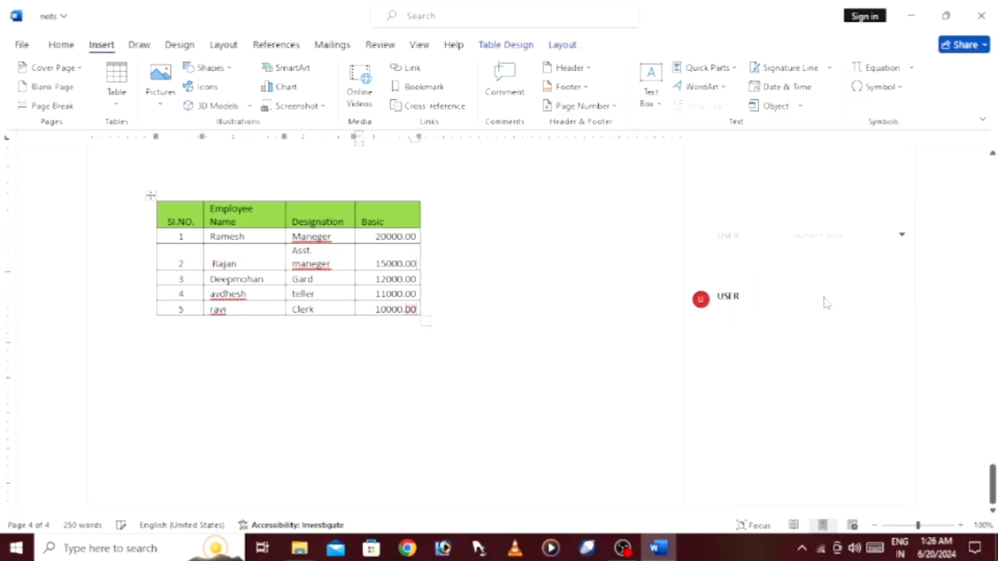
click(800, 306)
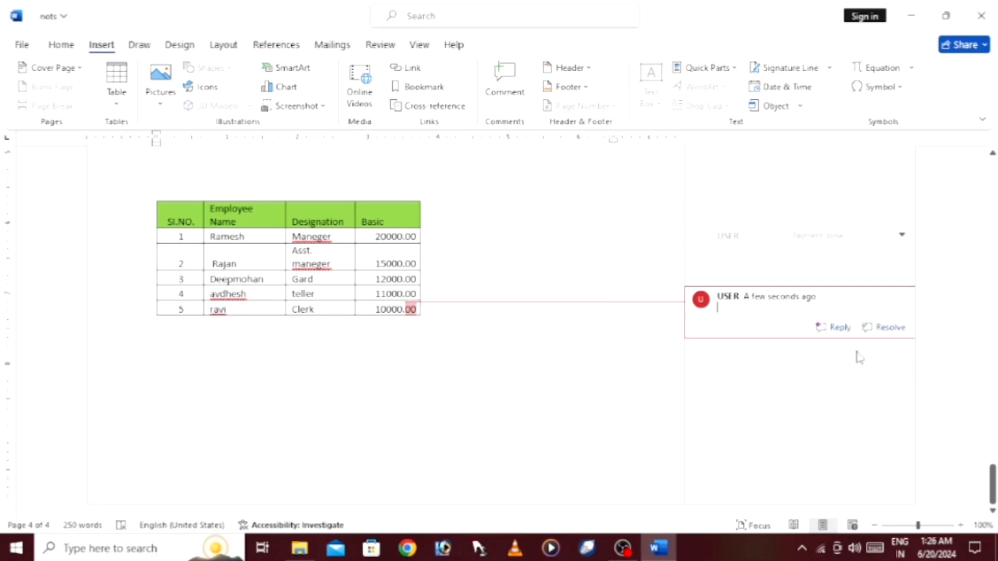
right_click(878, 308)
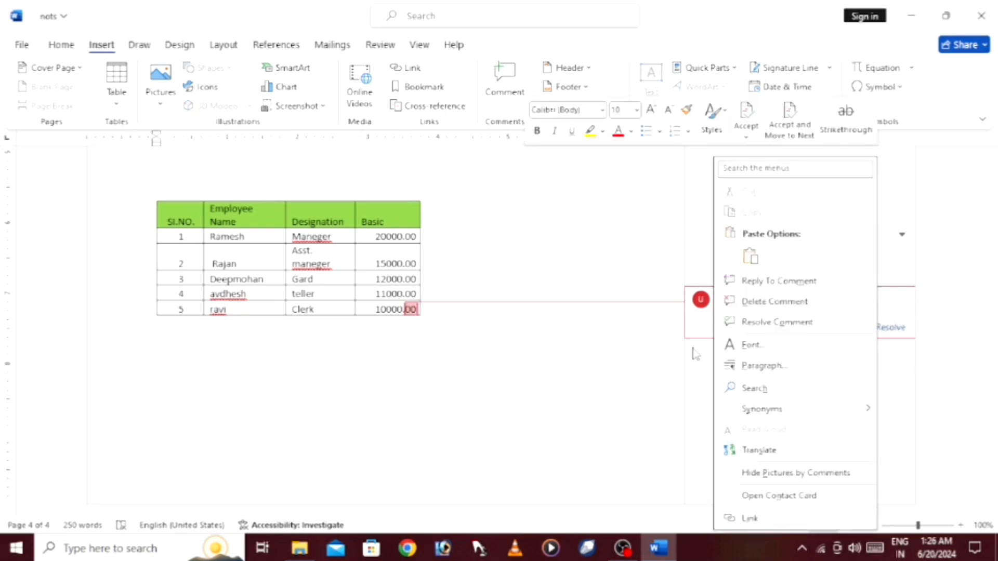
click(790, 309)
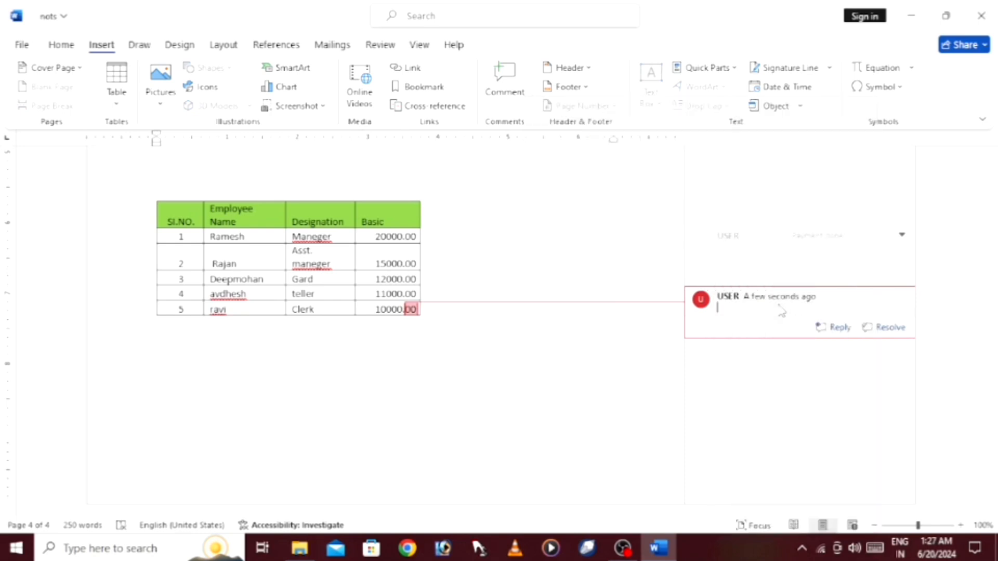
- Reopen the "Payment done" comment on the first employee row and delete it
click(868, 237)
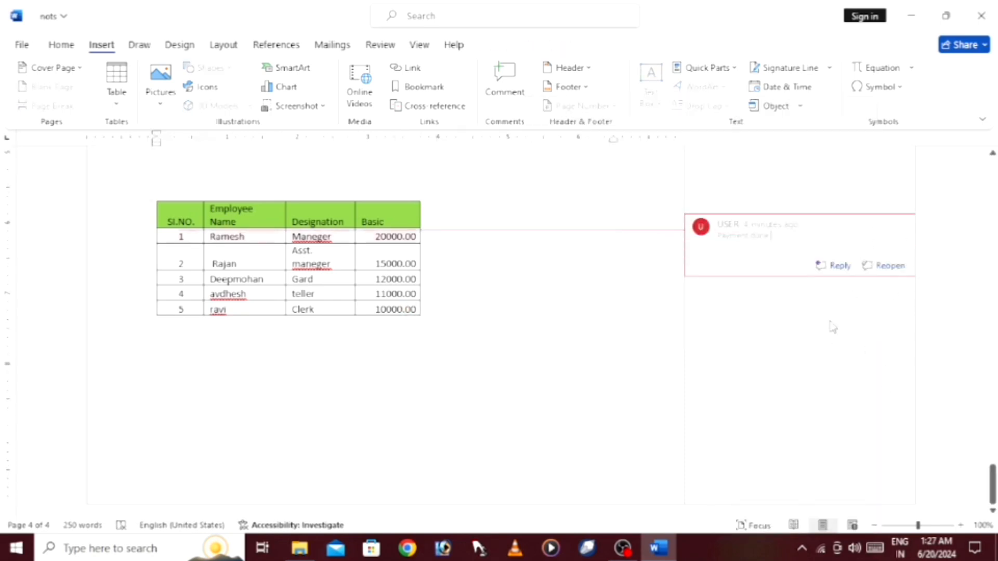
click(881, 265)
click(546, 345)
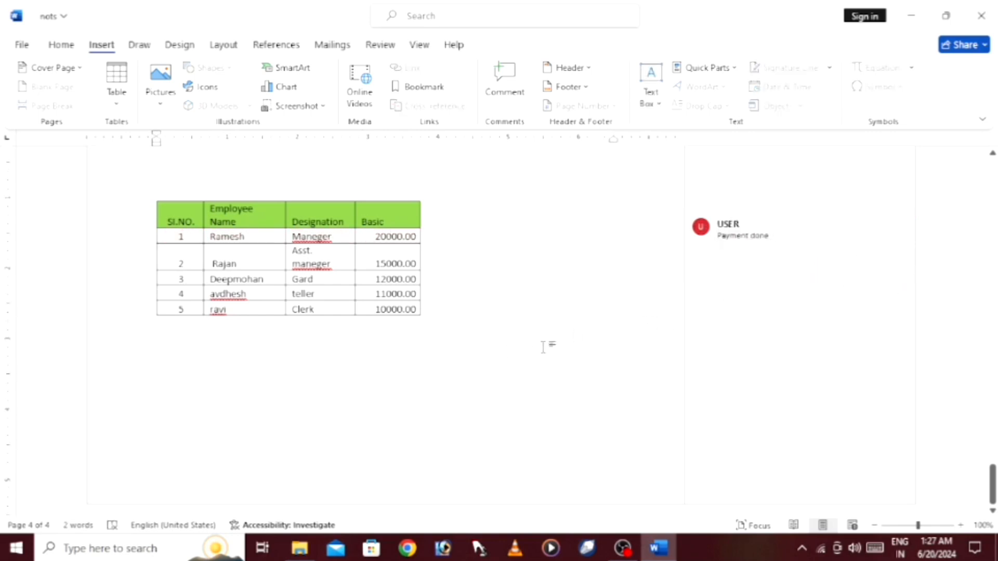
scroll(546, 345, up, 5)
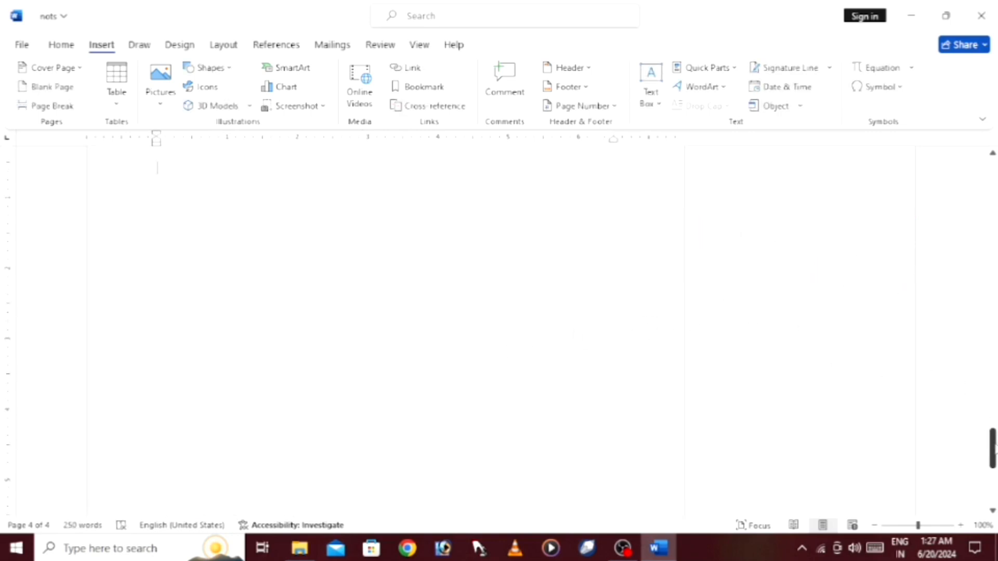
drag(994, 449, 994, 471)
mouse_move(735, 372)
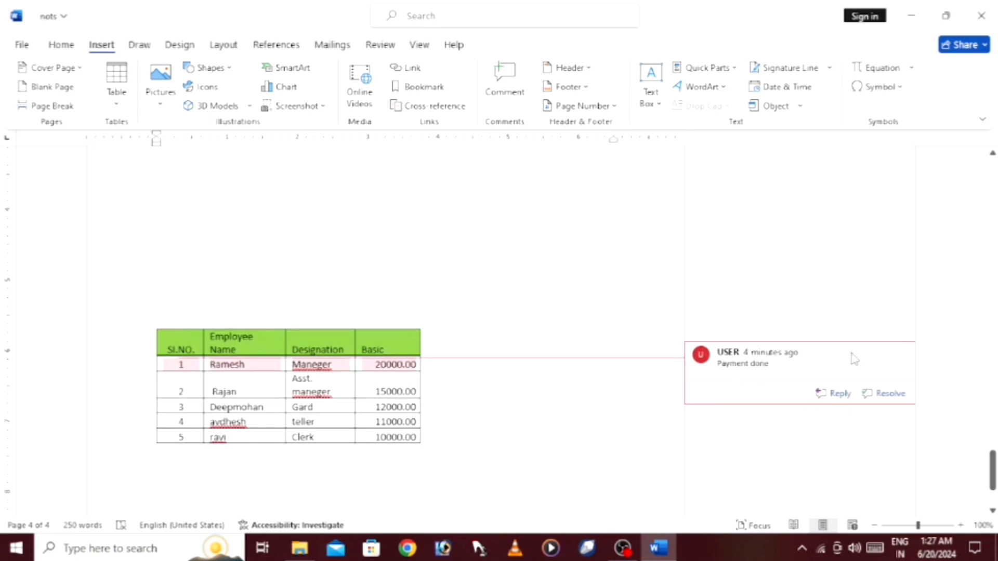
right_click(805, 364)
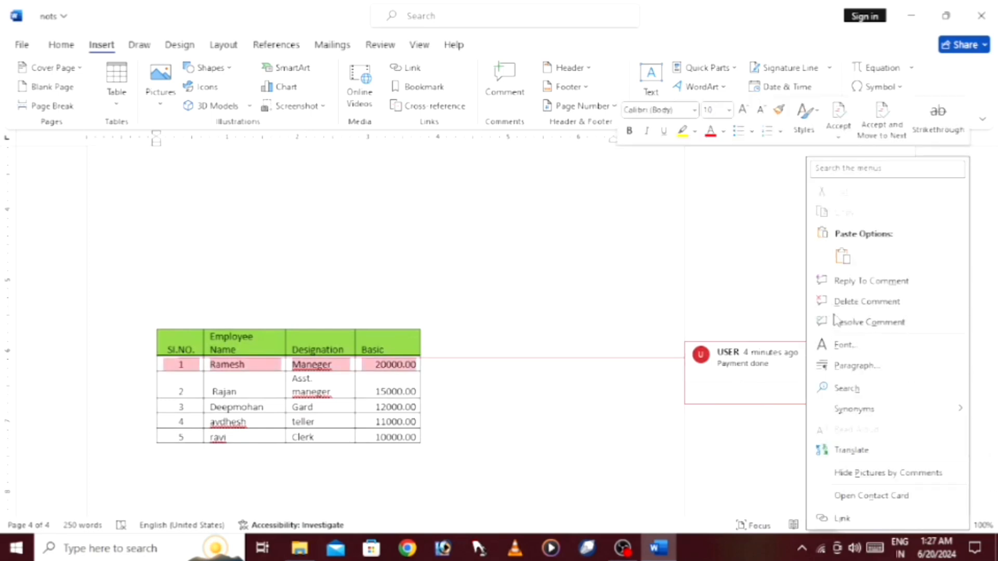
click(825, 301)
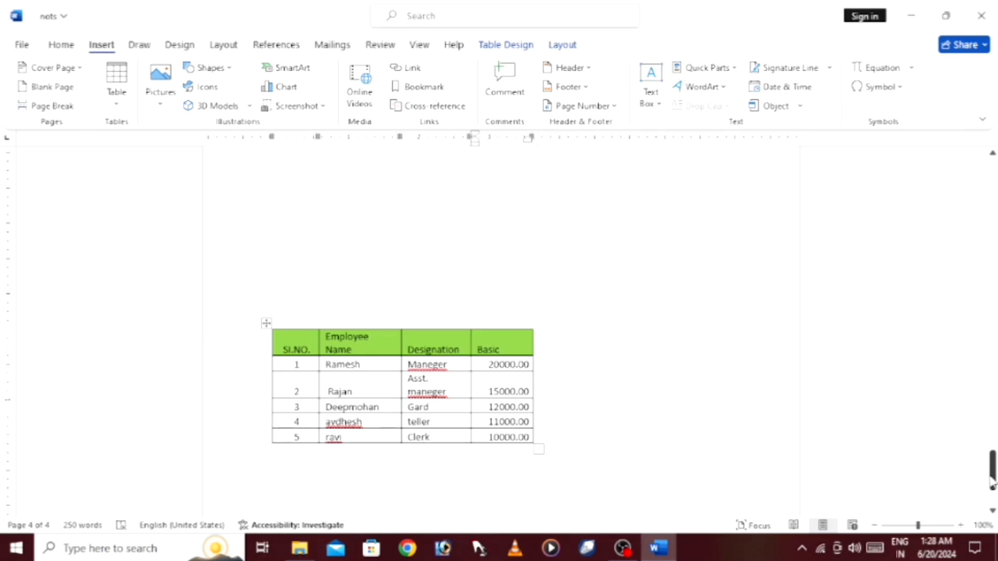
- Insert the built-in Semaphore header, with author and document title fields, into the document
drag(991, 484, 941, 272)
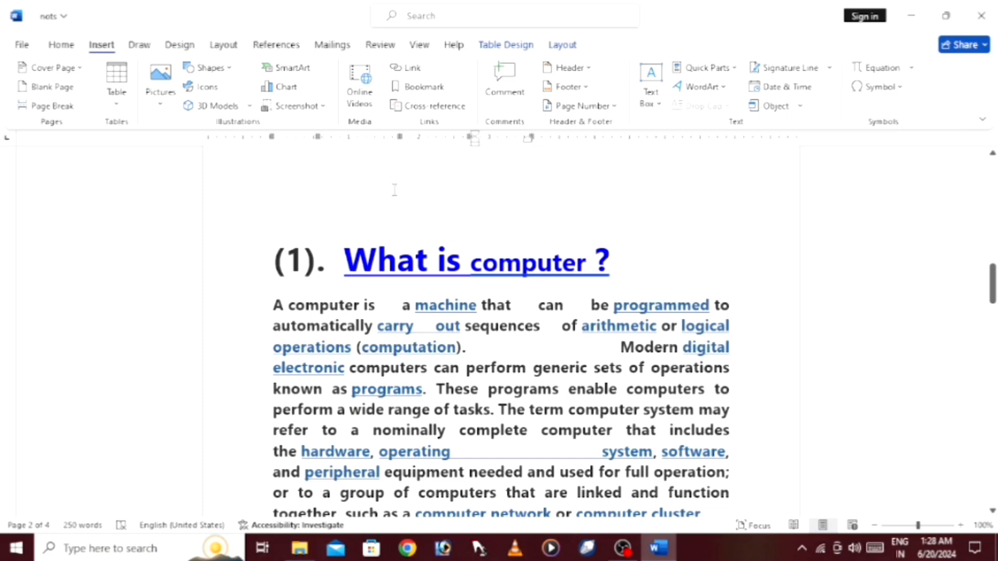
click(581, 70)
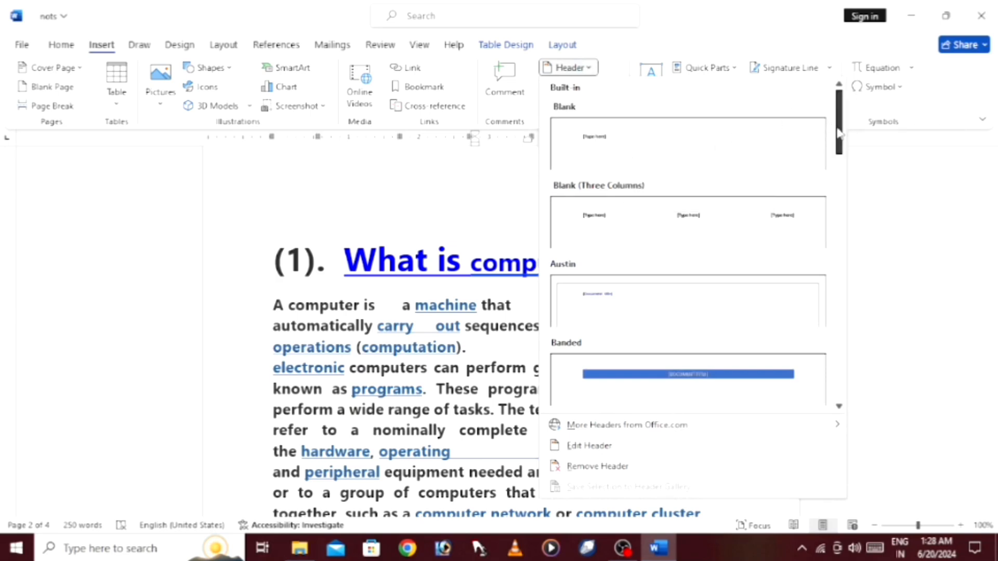
drag(837, 137, 805, 251)
scroll(805, 251, down, 5)
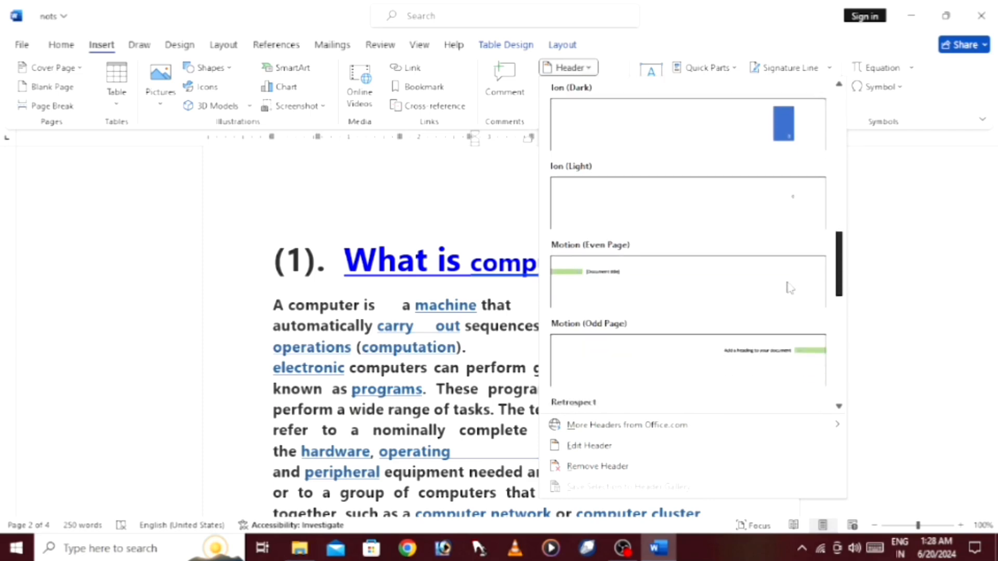
scroll(787, 300, down, 1)
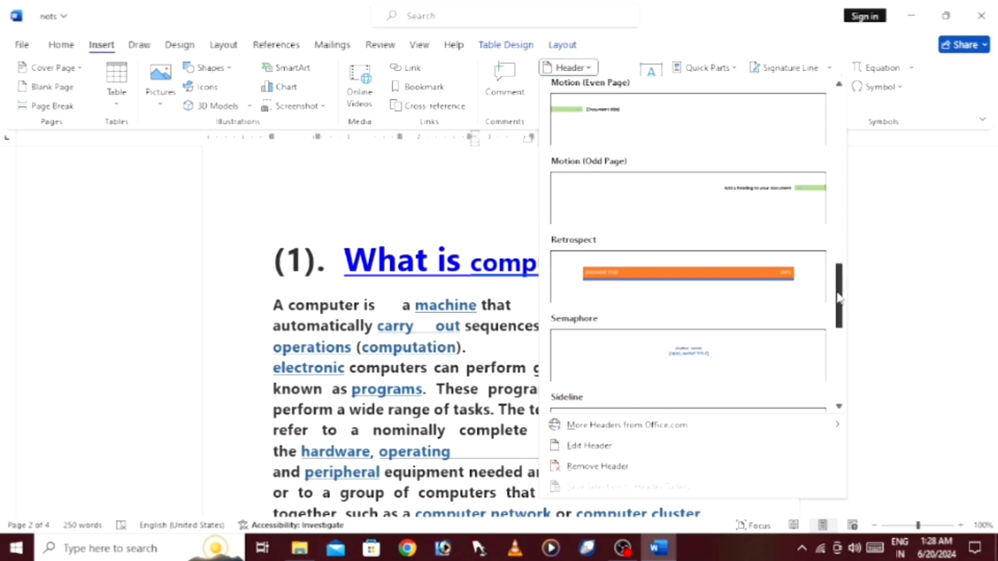
drag(839, 297, 827, 329)
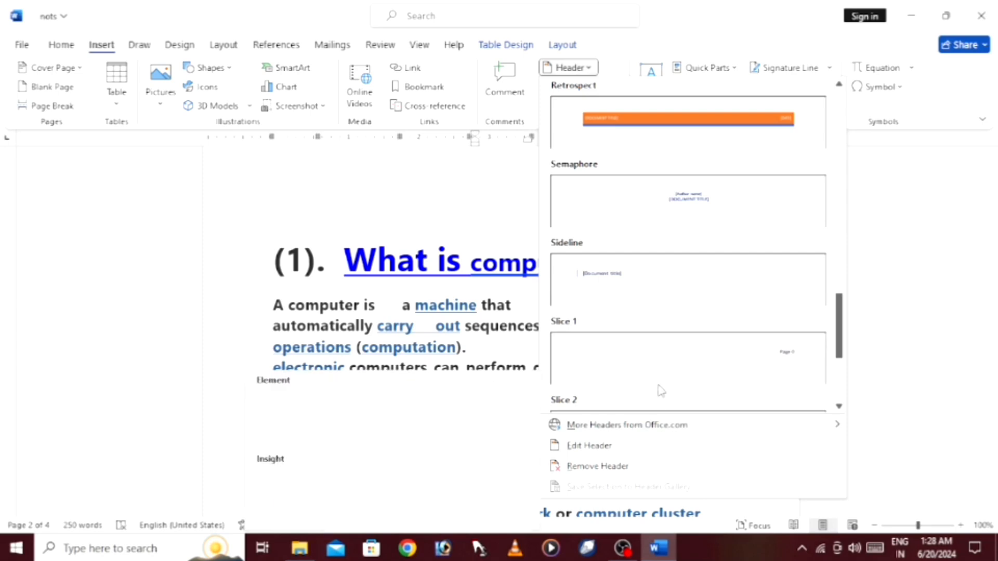
scroll(636, 470, down, 1)
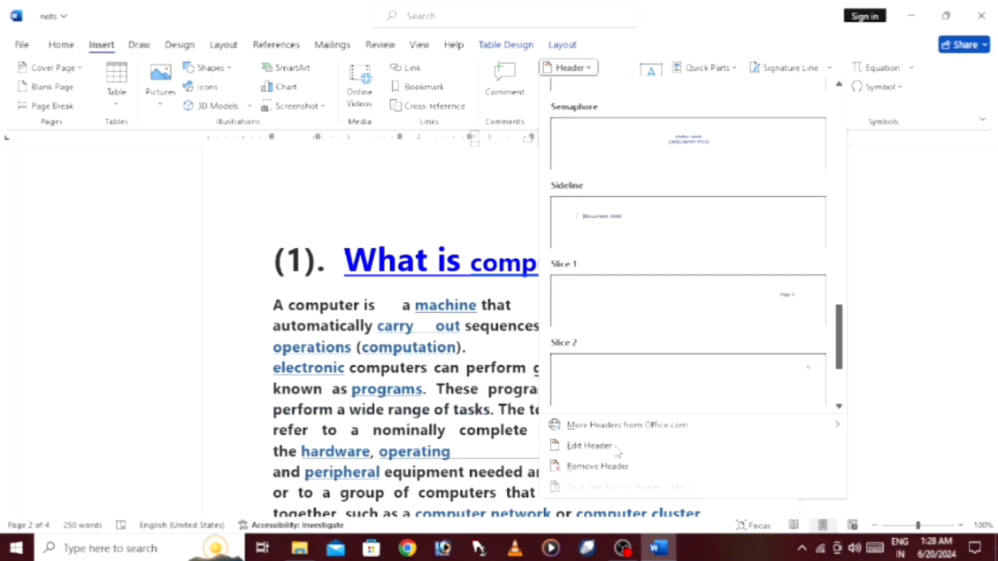
click(684, 137)
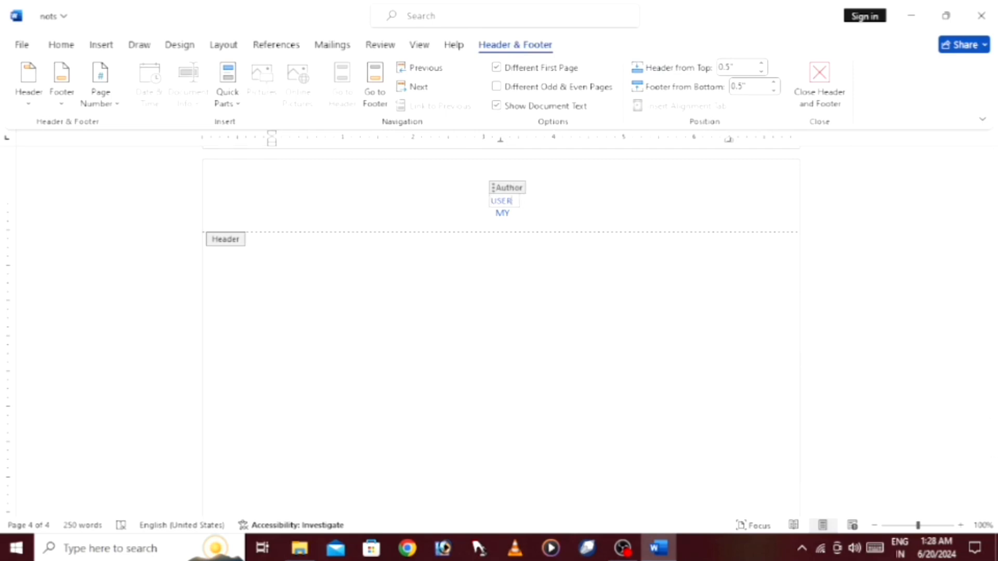
- Replace the text of the header's author field with "nots"
key(BackSpace)
key(BackSpace)
key(BackSpace)
key(BackSpace)
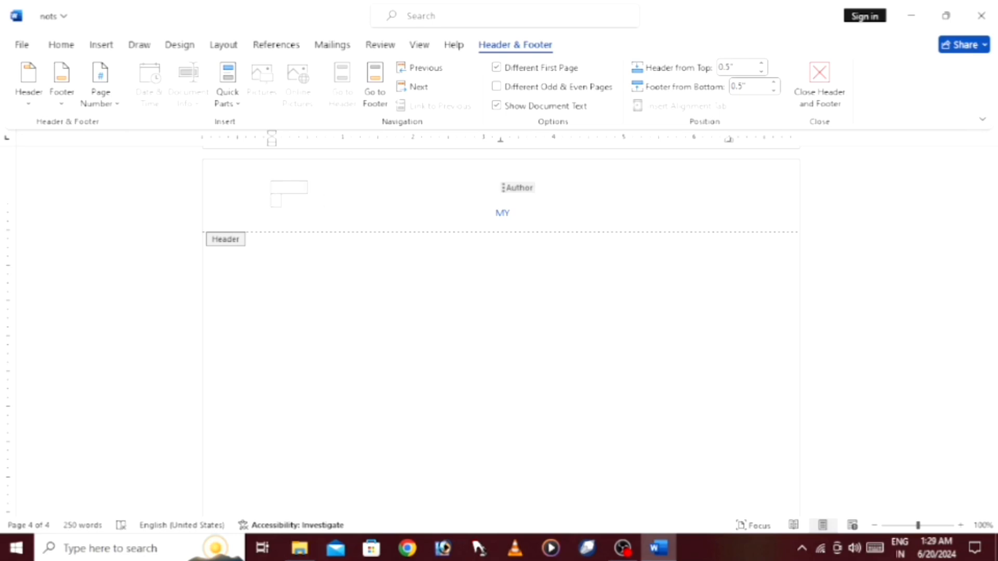
text(nots)
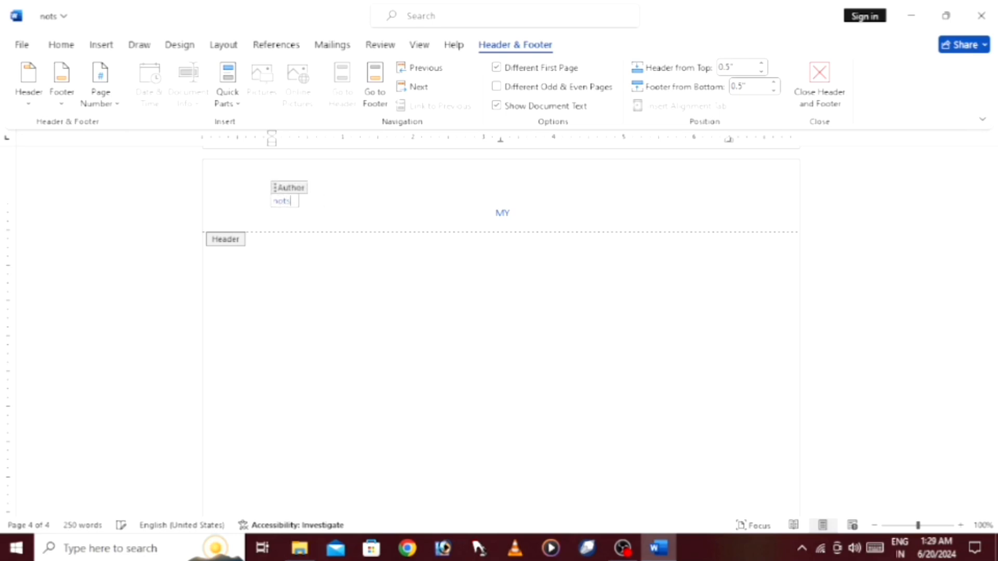
- Remove the author field from the header and enter "Nots" as plain text followed by a new line
key(BackSpace)
key(BackSpace)
key(BackSpace)
key(BackSpace)
key(BackSpace)
text(N)
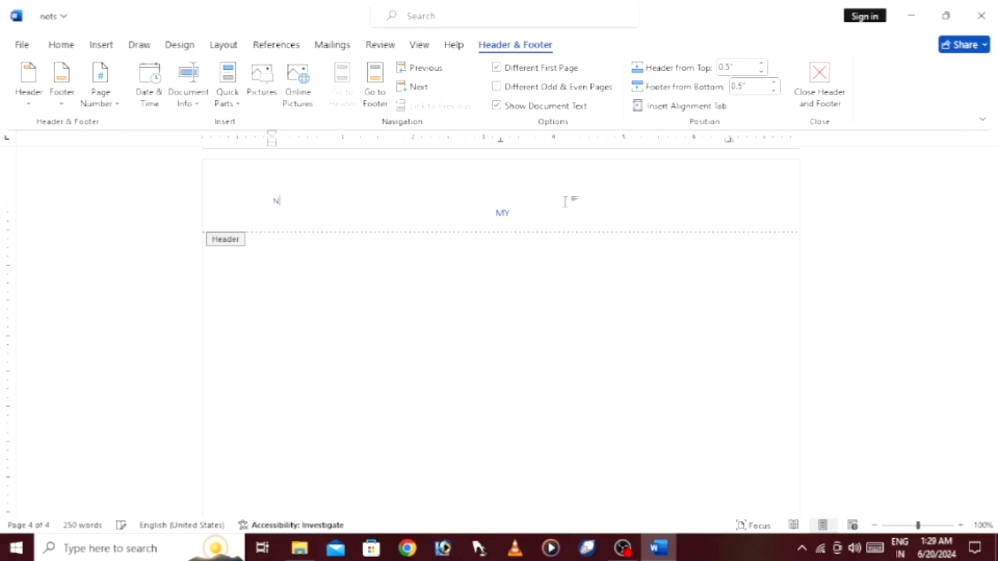
text(p)
text(ts)
key(Return)
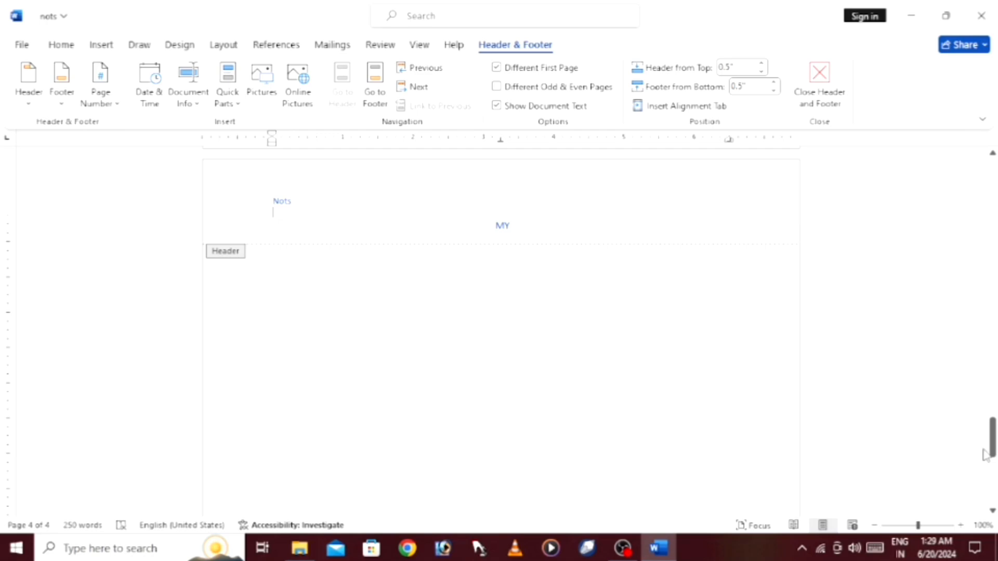
drag(985, 455, 947, 330)
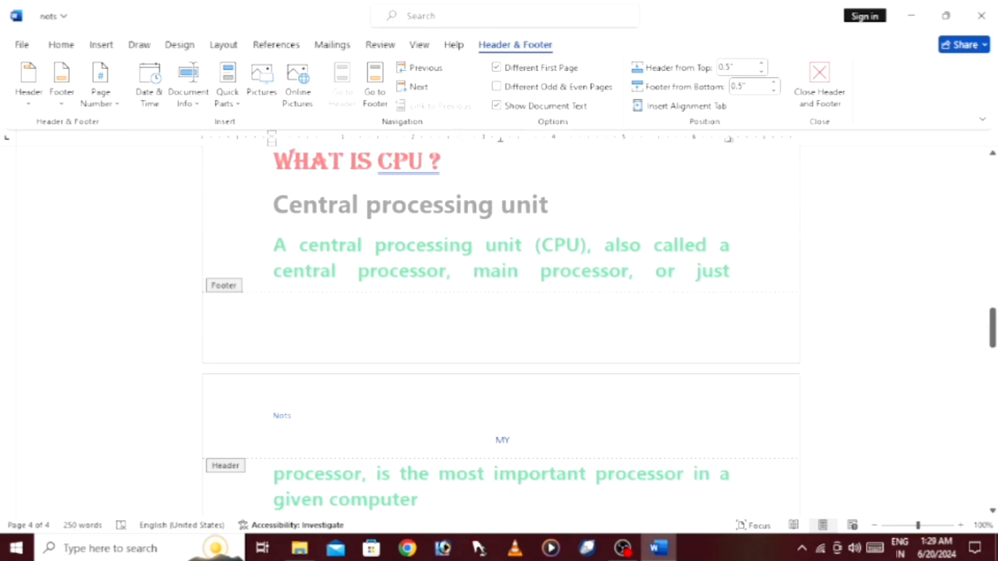
drag(987, 334, 956, 400)
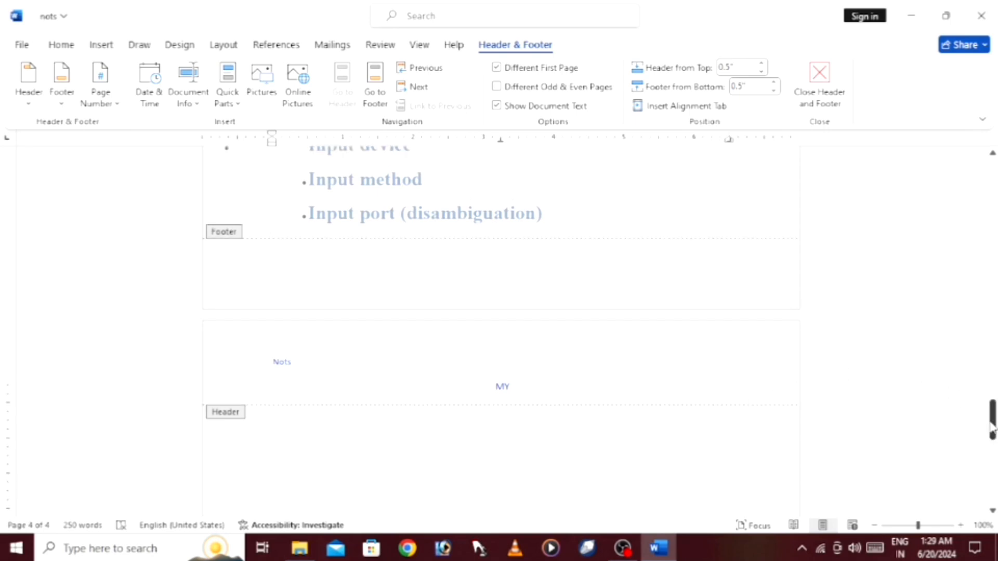
- Insert the built-in Blank footer into the document
drag(992, 422, 990, 491)
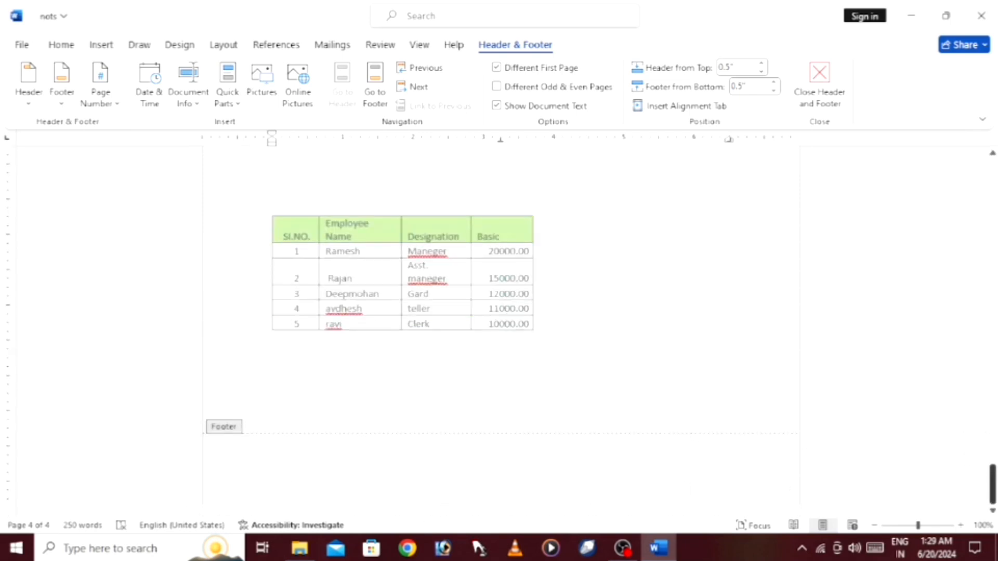
click(992, 461)
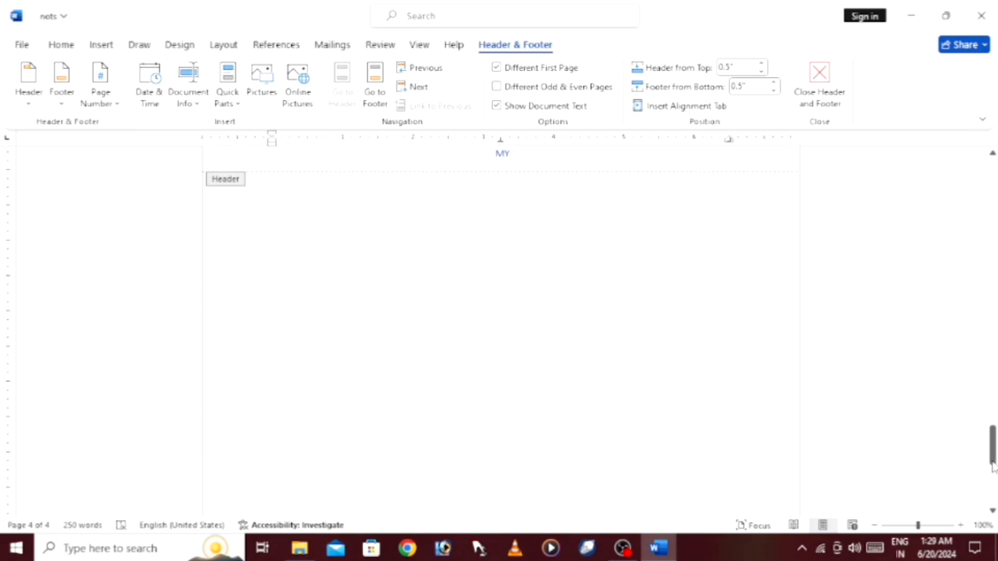
click(992, 422)
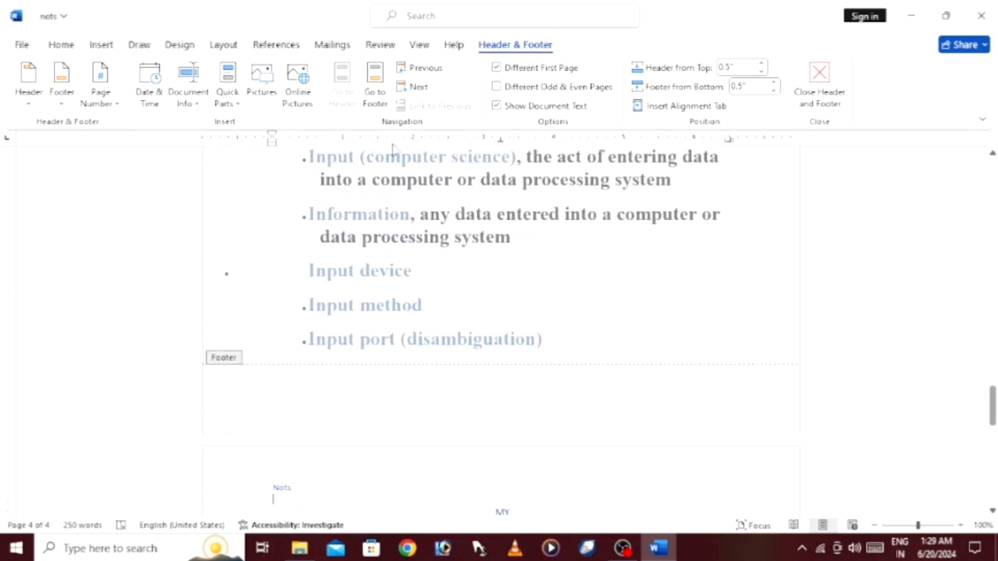
click(101, 46)
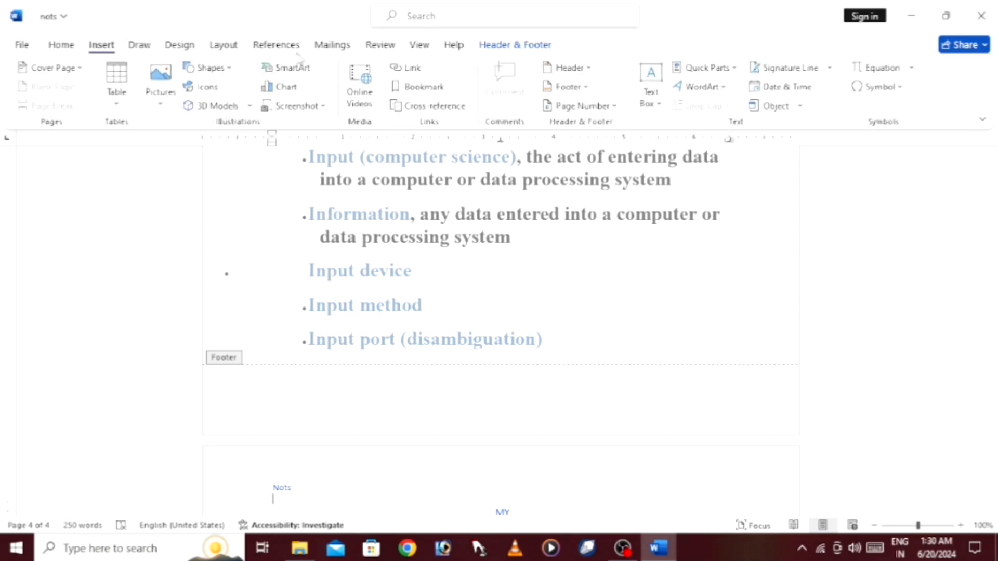
click(580, 91)
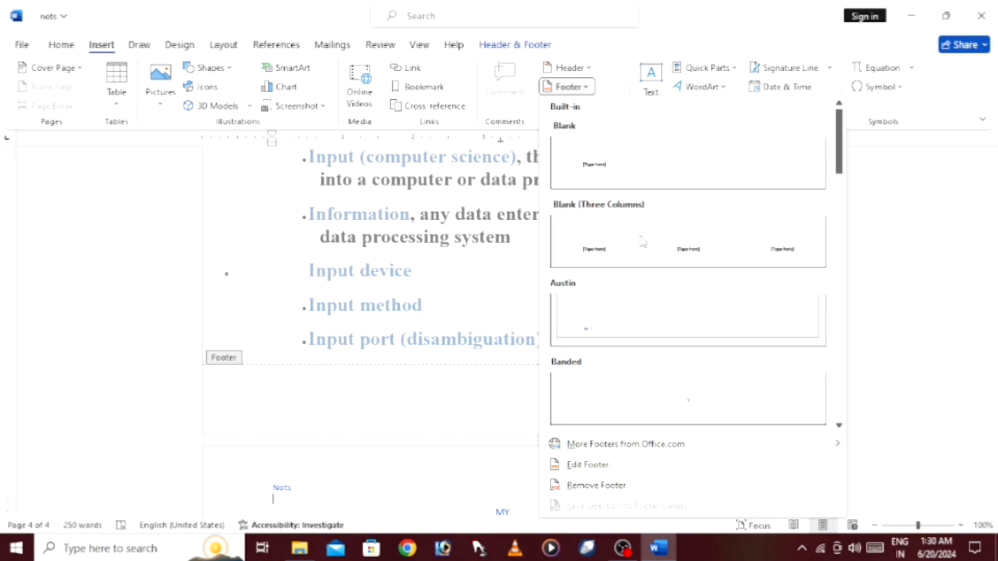
click(673, 169)
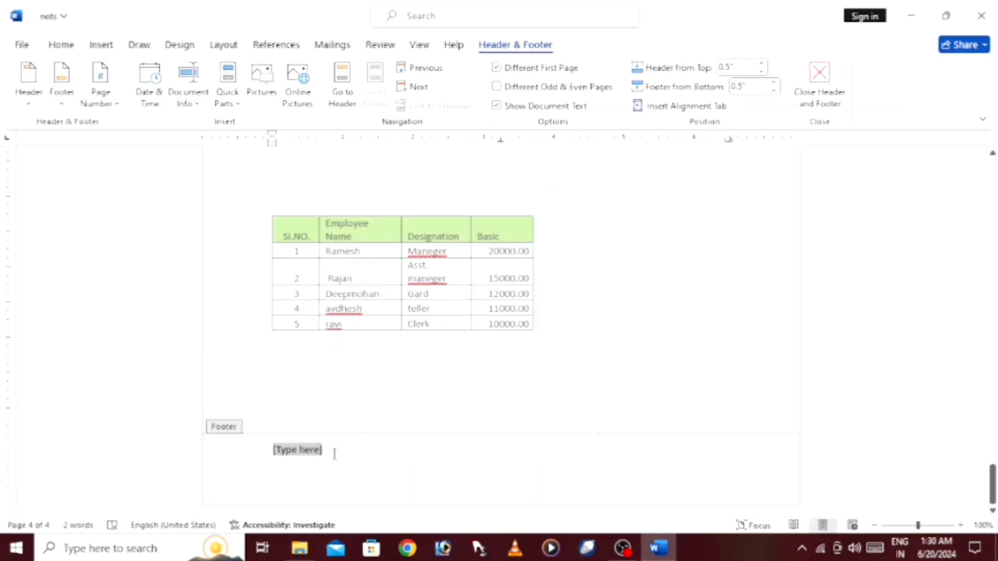
- Replace the footer's placeholder text with "Nots" followed by a new line
key(Delete)
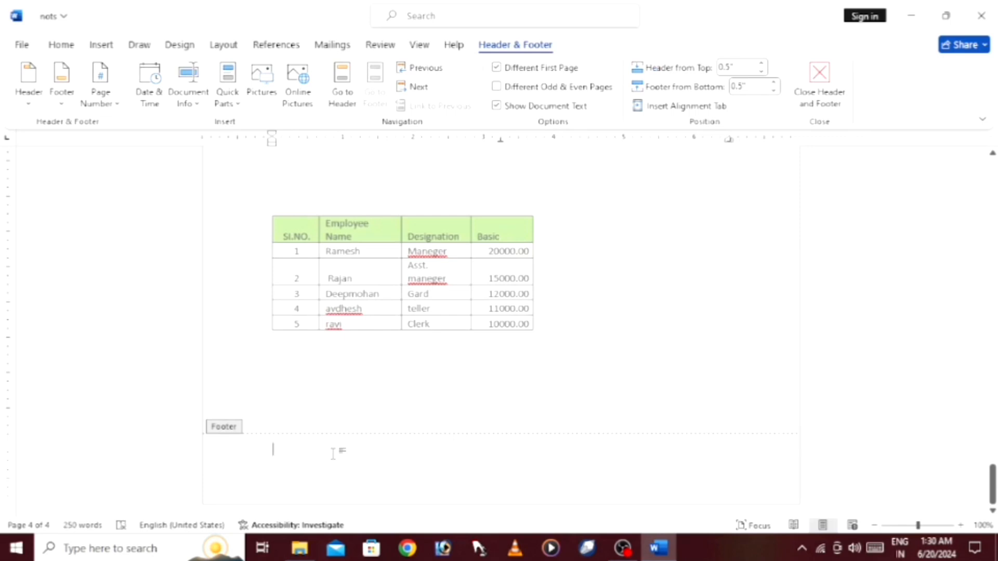
text(n)
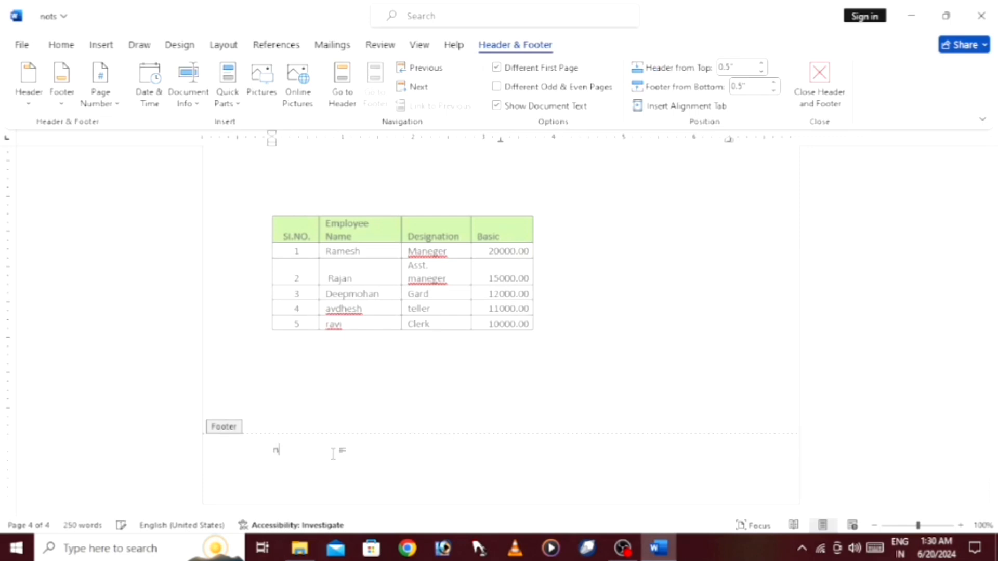
text(ots)
key(Return)
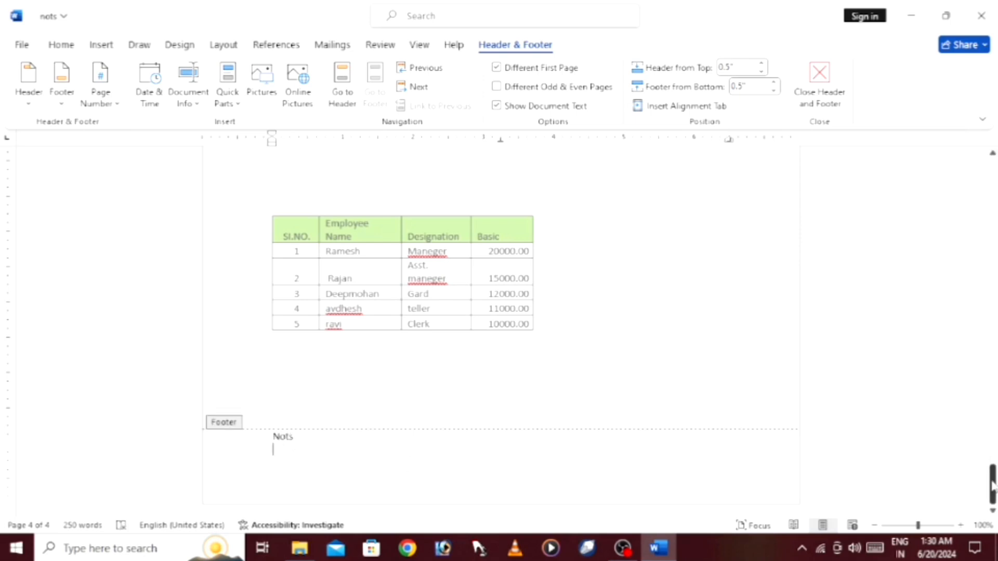
drag(991, 486, 860, 98)
drag(992, 475, 826, 151)
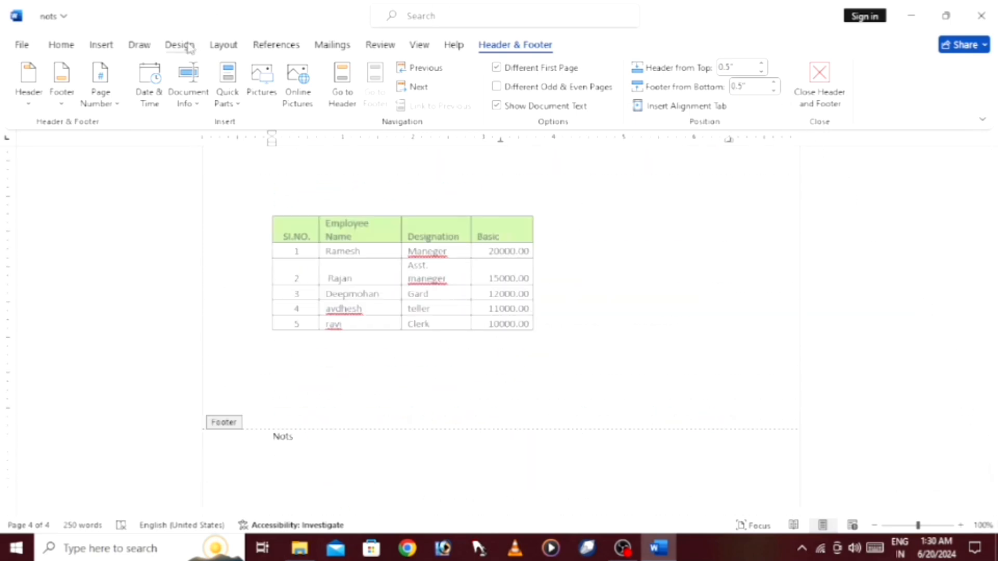
- Insert a page number at the top of the page in the Plain Number 1 style
click(103, 43)
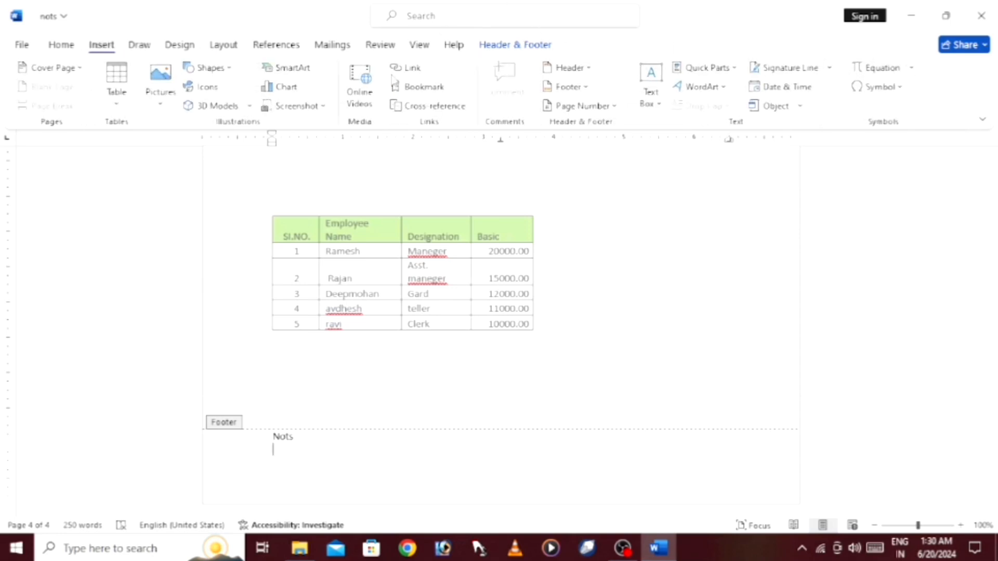
click(607, 106)
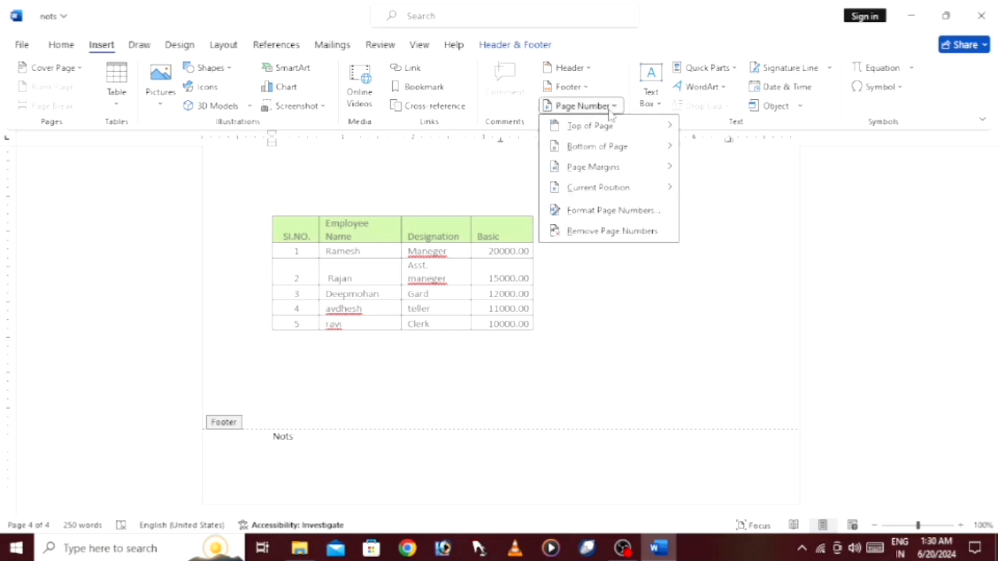
mouse_move(594, 124)
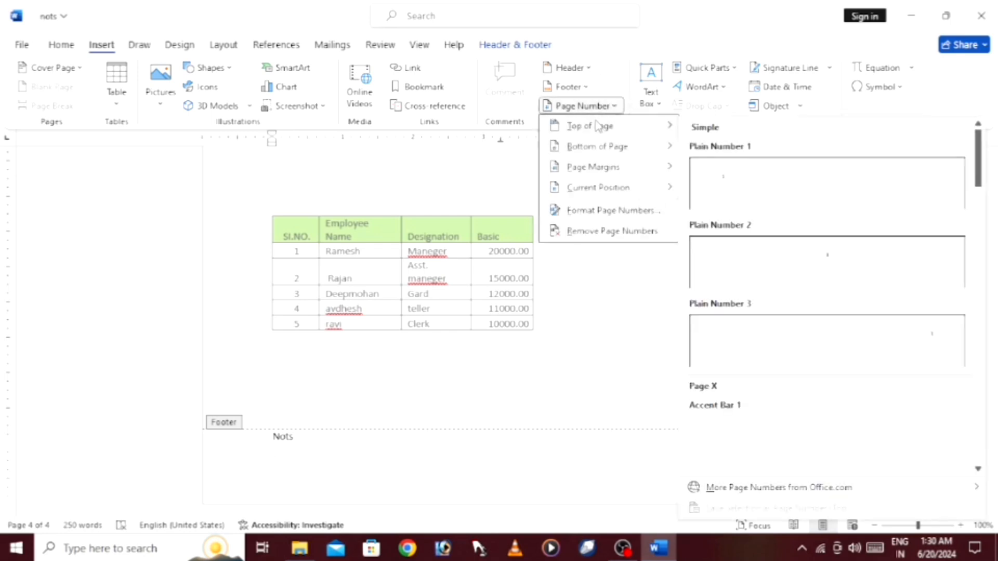
mouse_move(596, 146)
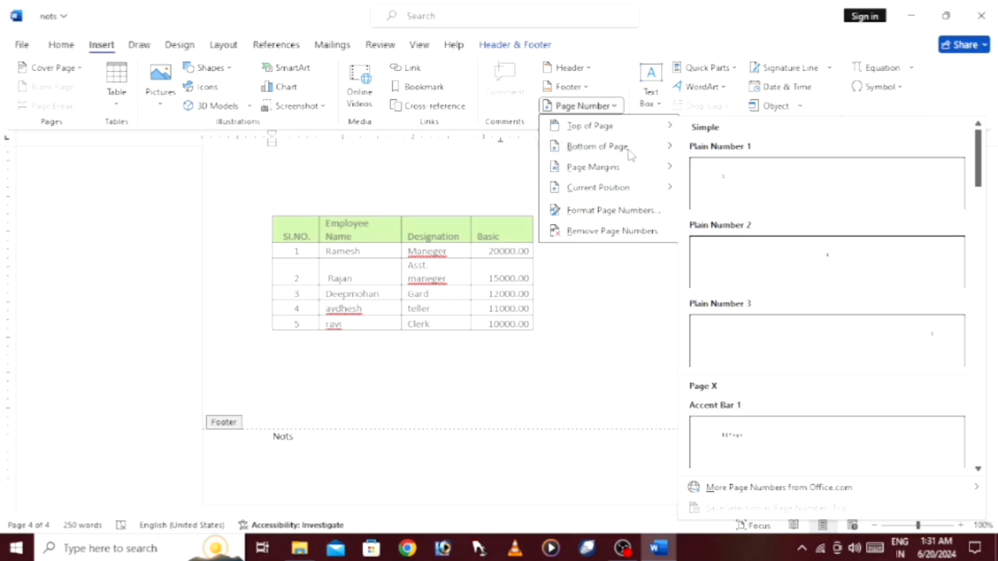
click(730, 195)
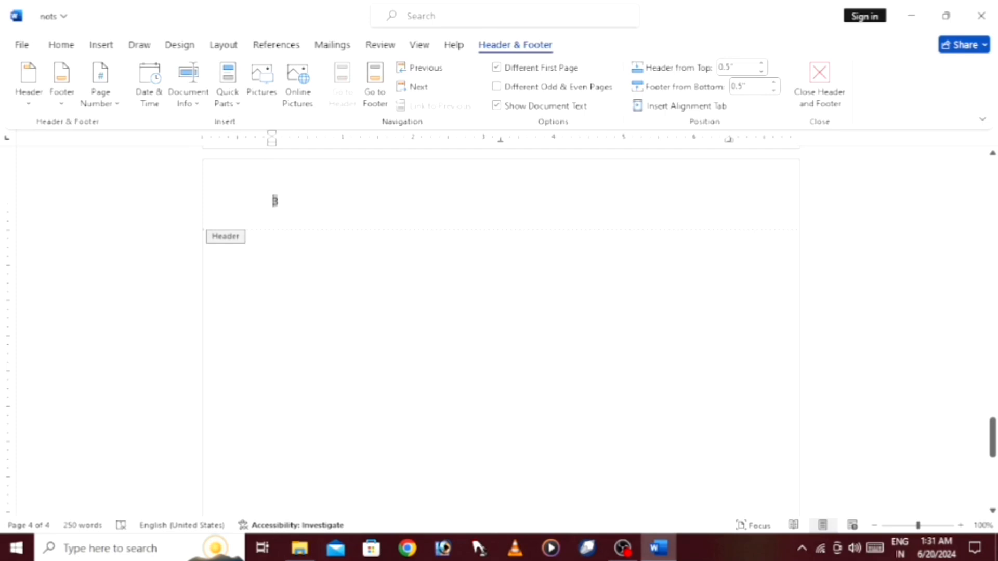
- Replace the page number in the header with the plain text "001"
double_click(276, 201)
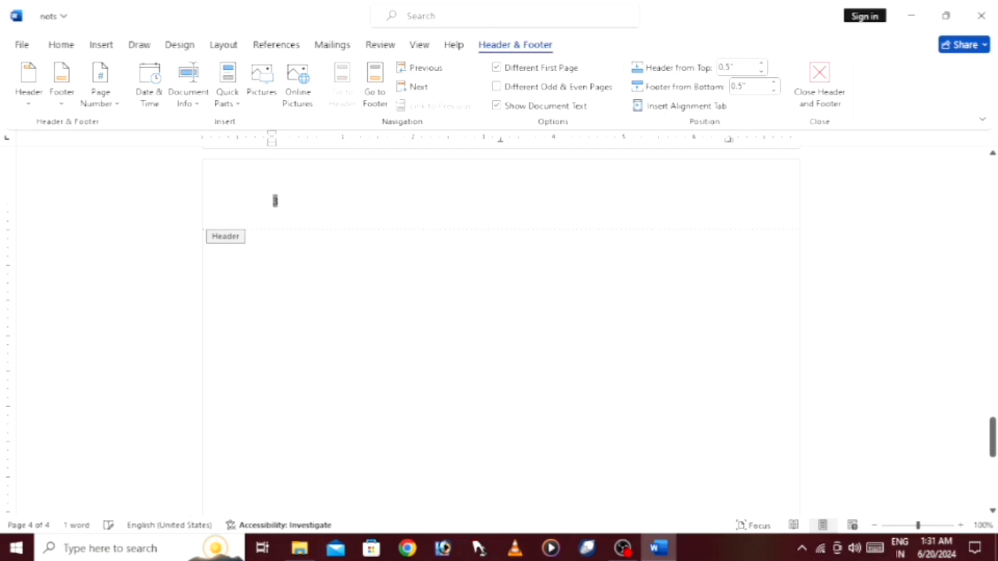
text(1)
key(BackSpace)
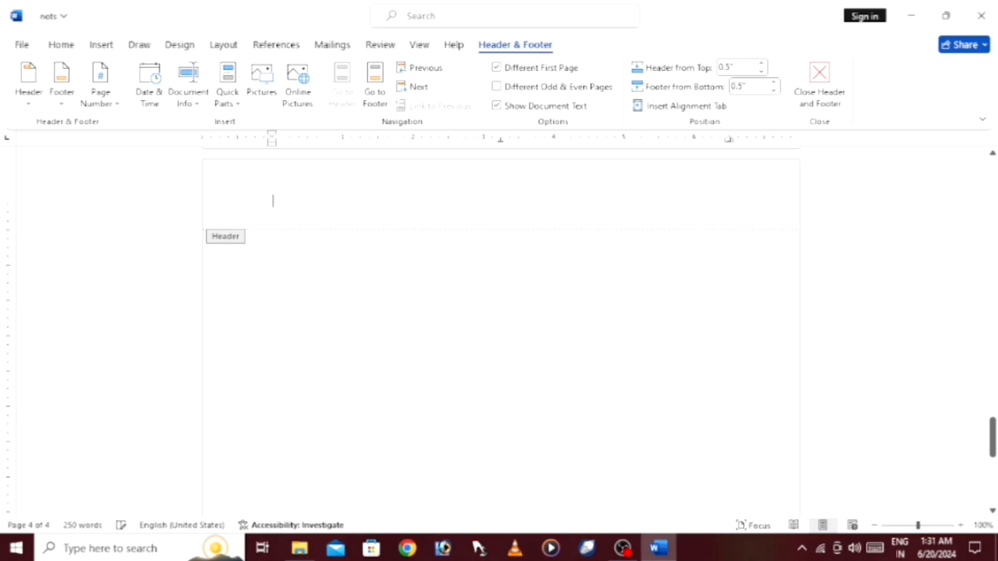
text(001)
drag(993, 436, 931, 436)
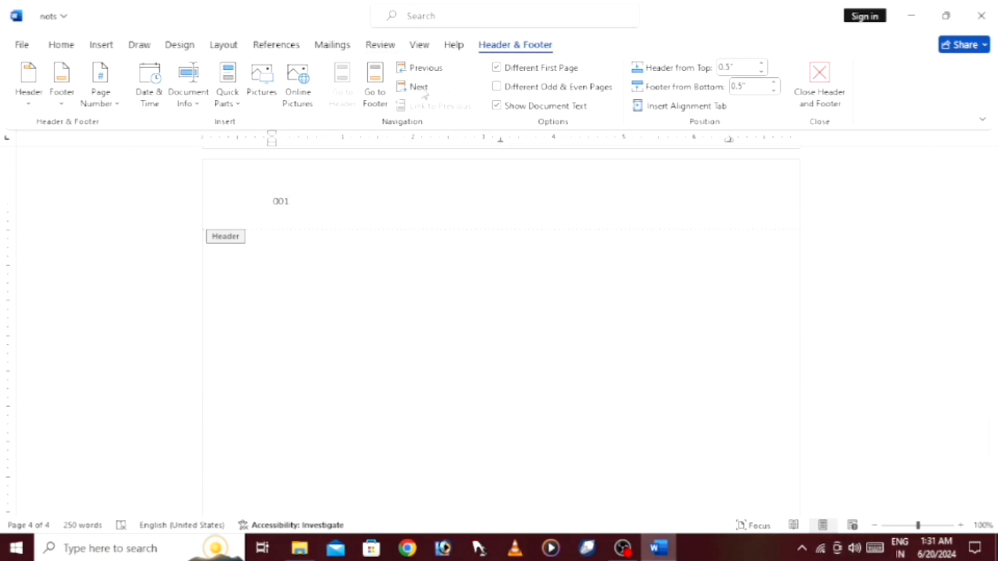
- Insert the built-in Retrospect Sidebar text box on the page
click(106, 46)
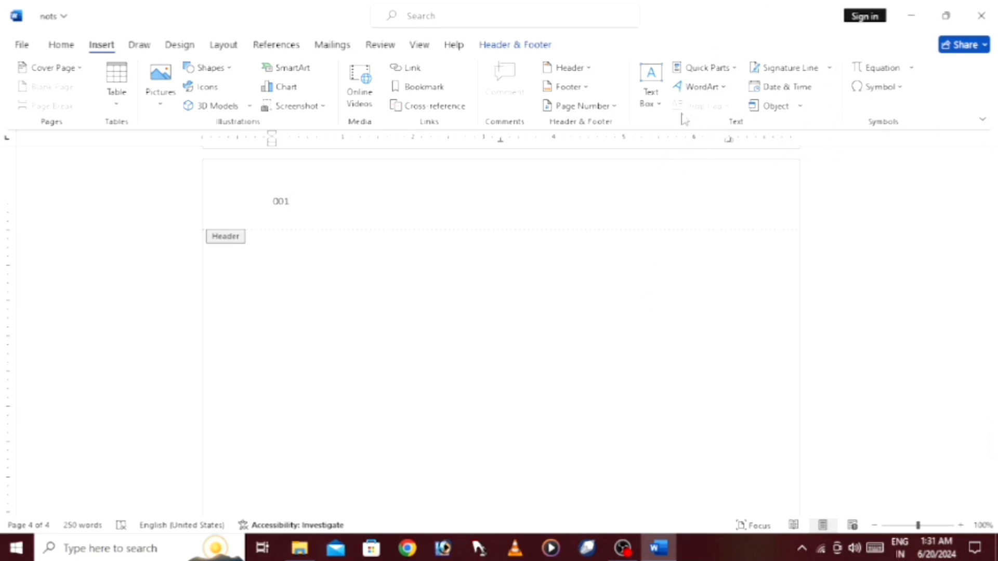
click(656, 98)
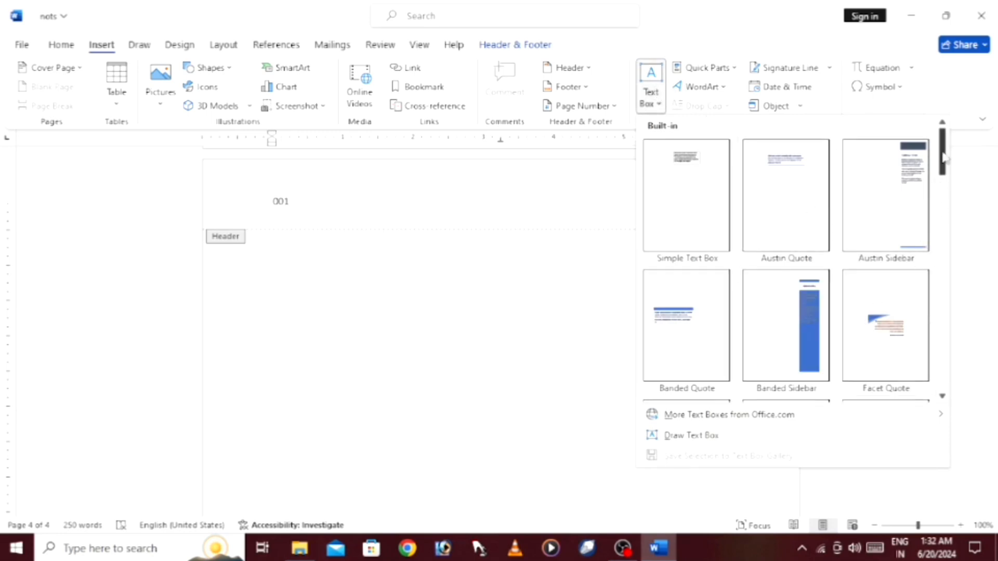
drag(942, 158, 918, 238)
scroll(918, 238, down, 7)
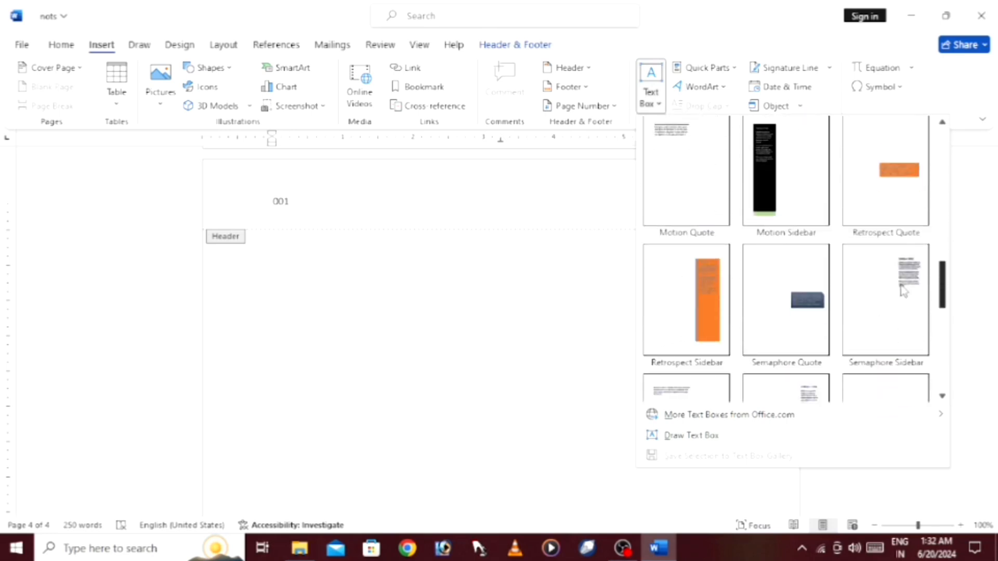
click(676, 297)
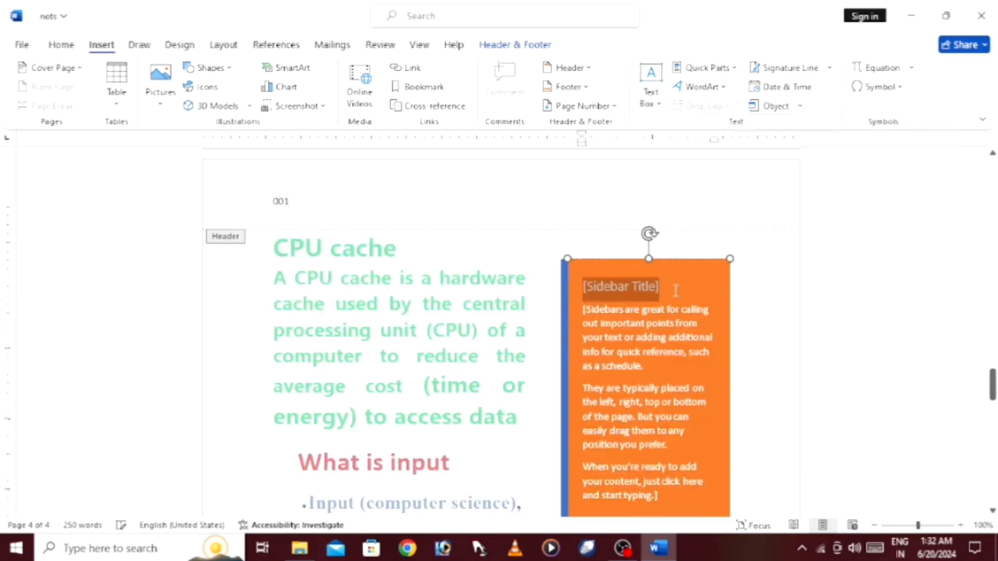
- Delete the sidebar's placeholder body text and replace its title with "Computer"
click(644, 308)
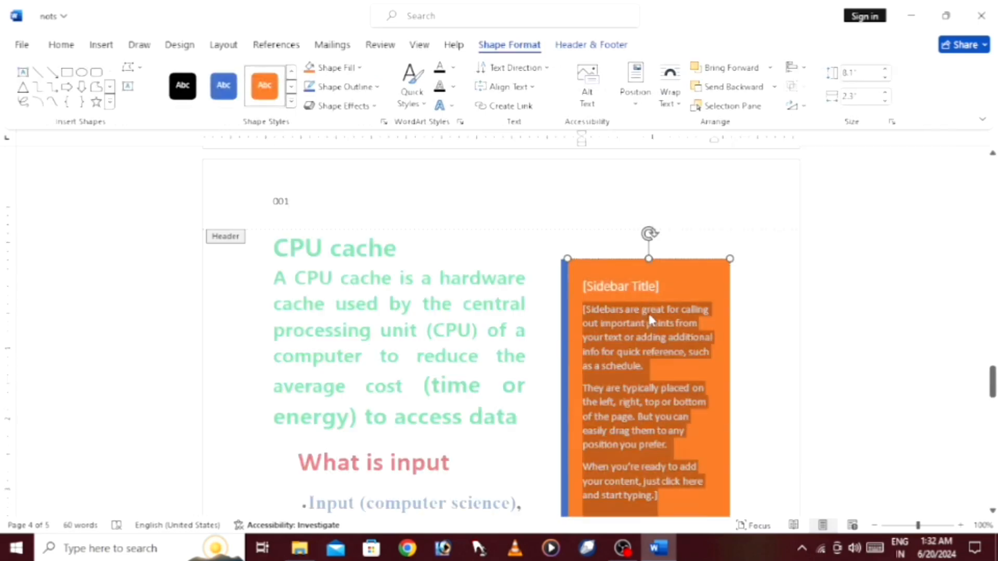
key(Delete)
key(BackSpace)
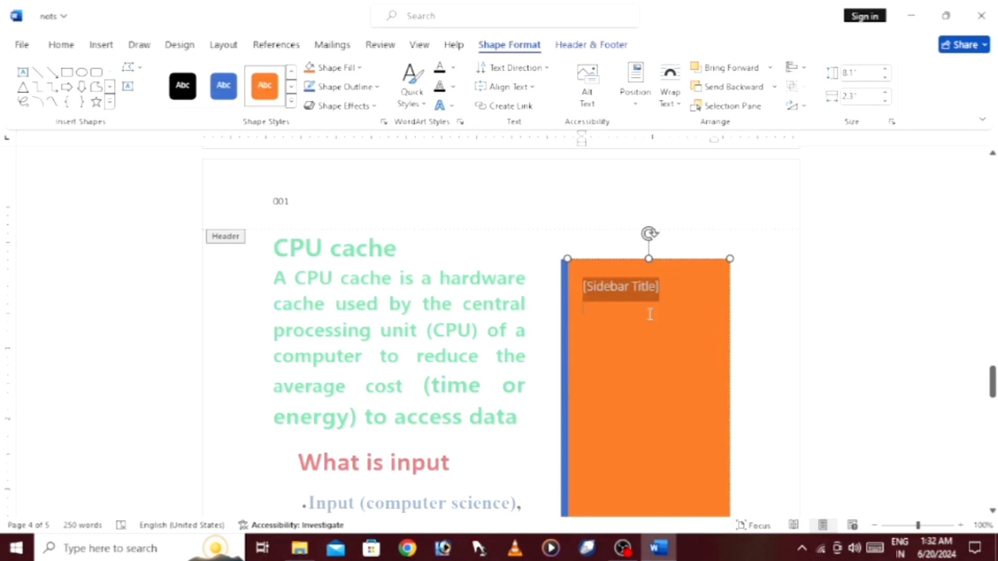
key(BackSpace)
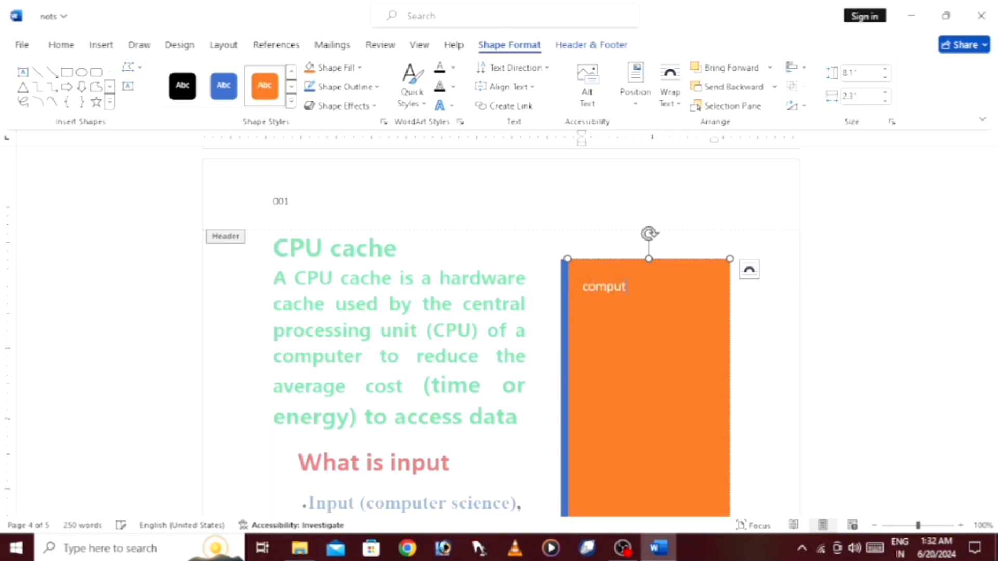
text(computer)
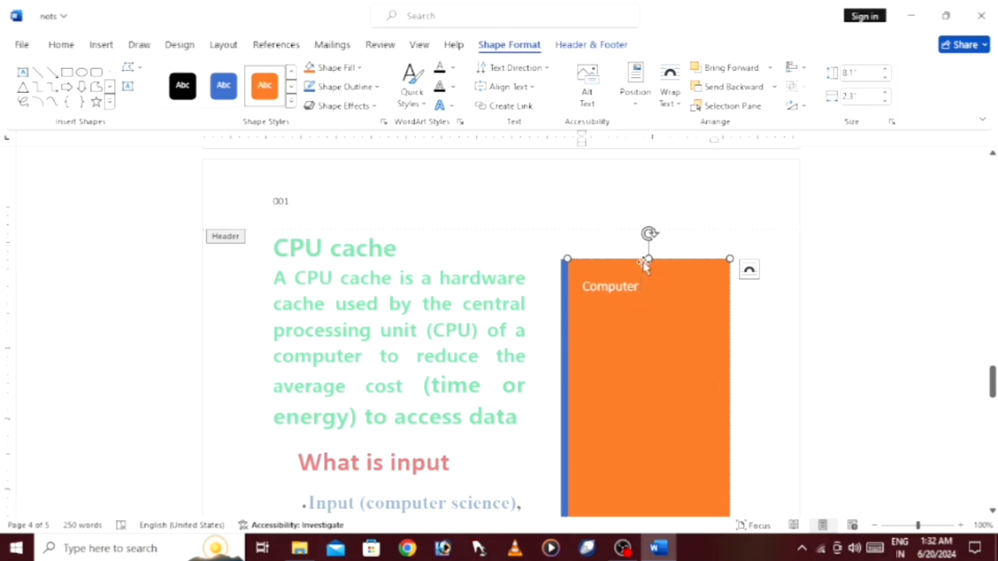
- Move the orange sidebar into the page's body text and shrink it to about 0.75" high and 0.84" wide
drag(643, 263, 409, 266)
scroll(390, 294, down, 3)
click(389, 294)
drag(339, 150, 416, 428)
scroll(426, 452, down, 6)
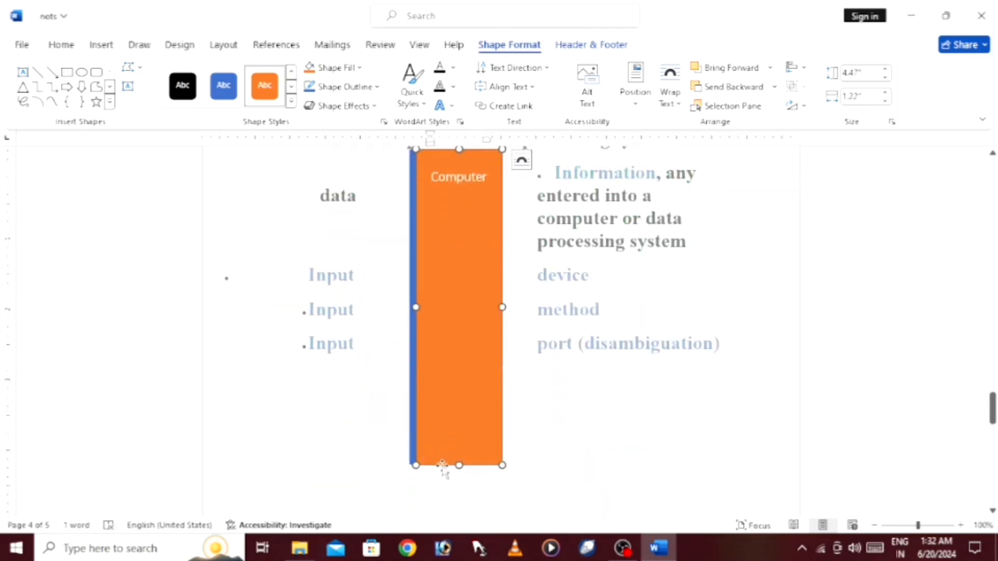
drag(415, 466, 442, 203)
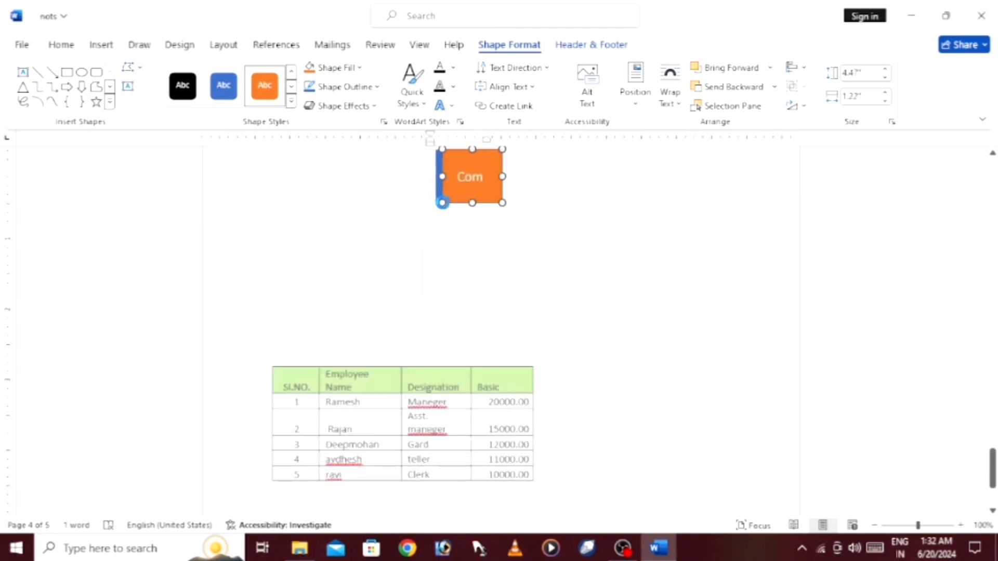
- Move the orange text box beside the employee table and widen it to about 1.64" to fit its text
drag(475, 170, 521, 231)
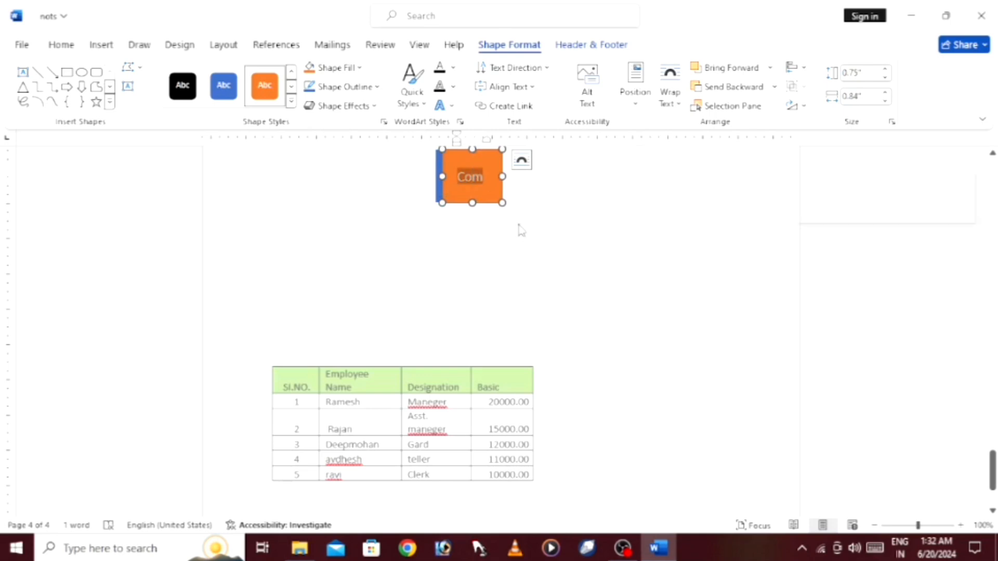
drag(501, 166, 602, 389)
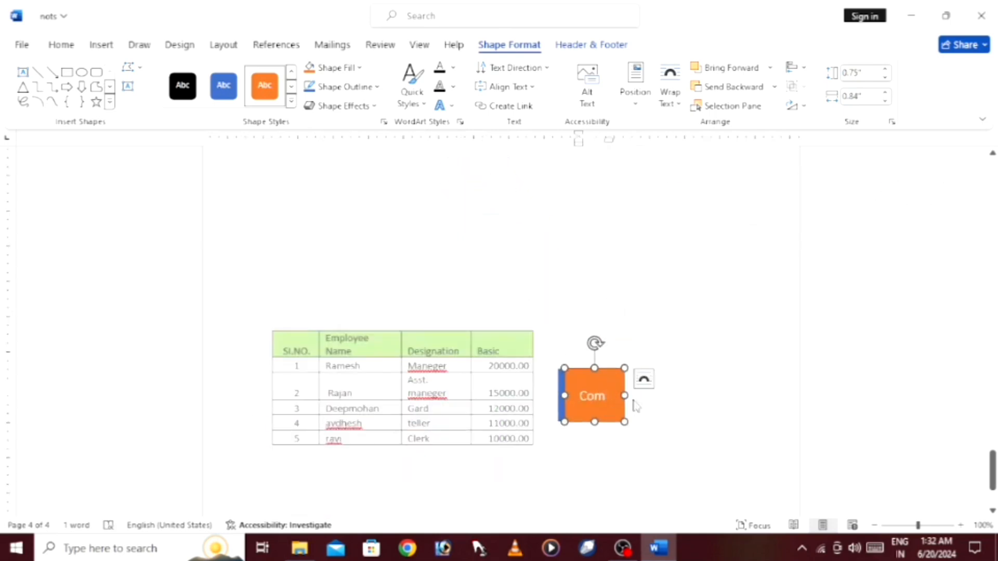
drag(624, 395, 679, 395)
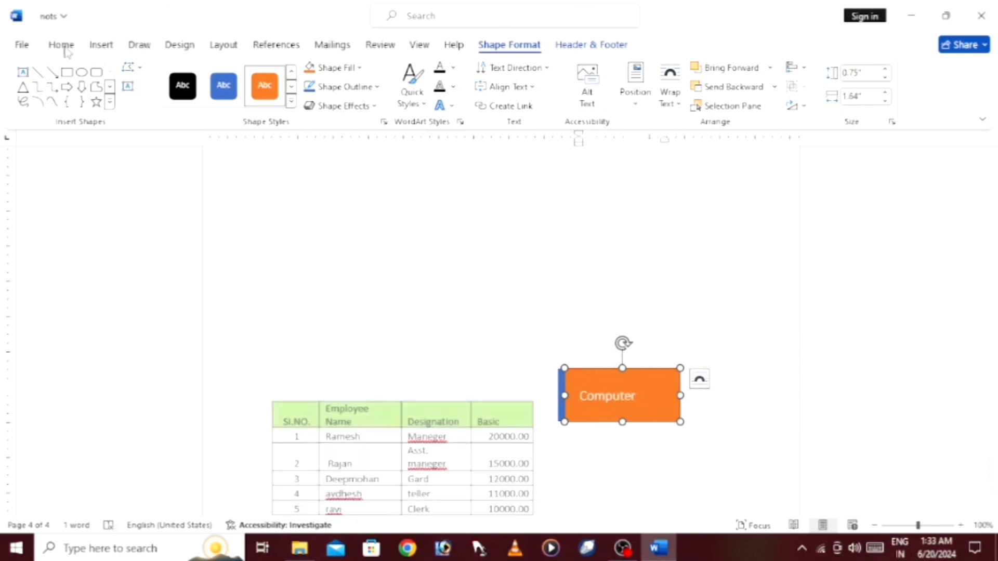
- Replace the text in the orange text box with the AutoText entry U from Quick Parts
click(102, 46)
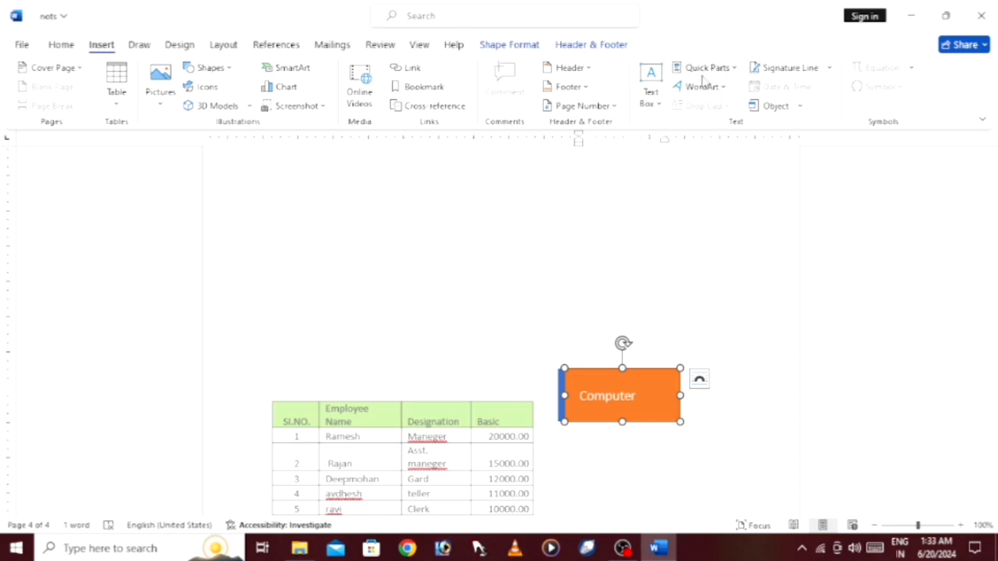
click(715, 67)
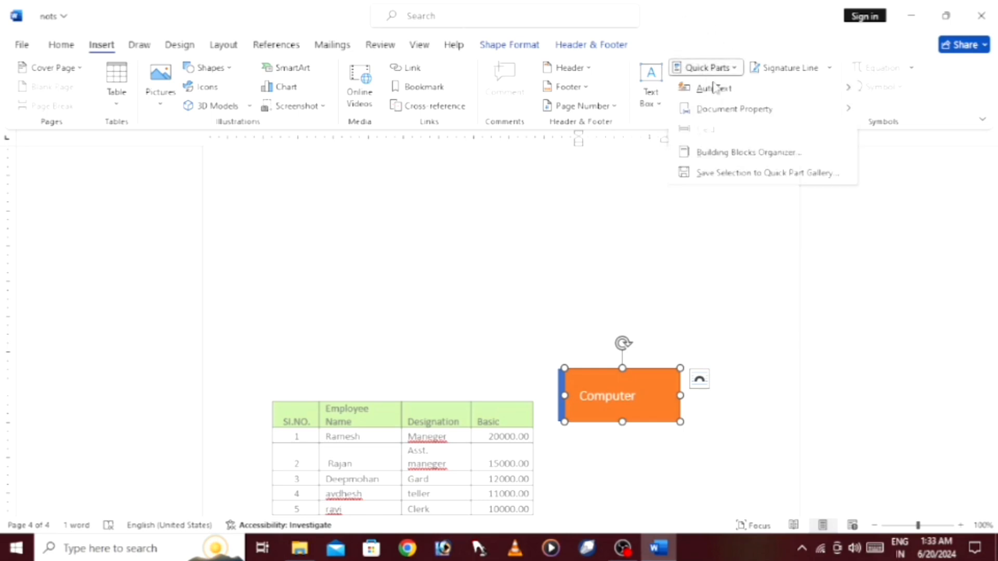
mouse_move(742, 96)
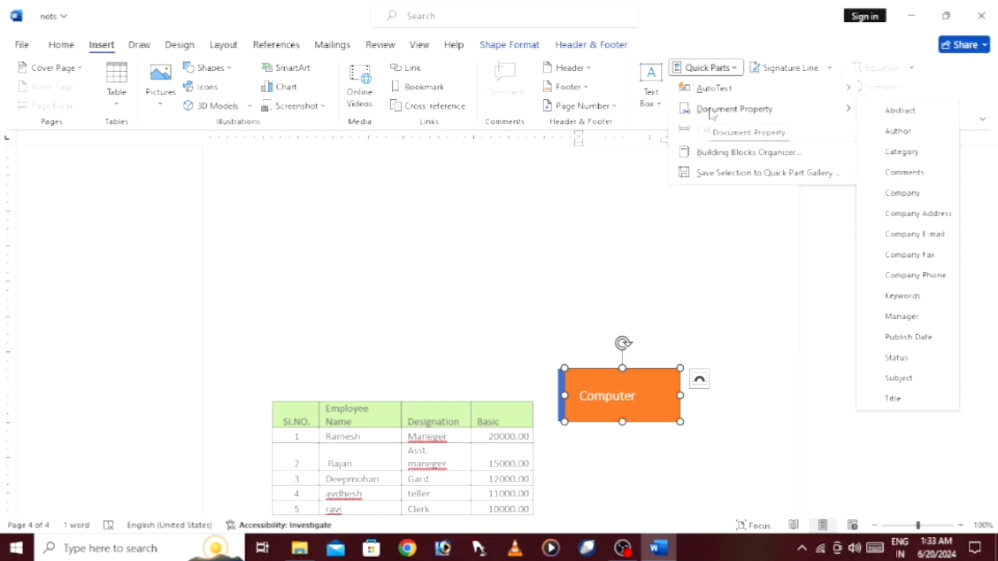
mouse_move(711, 93)
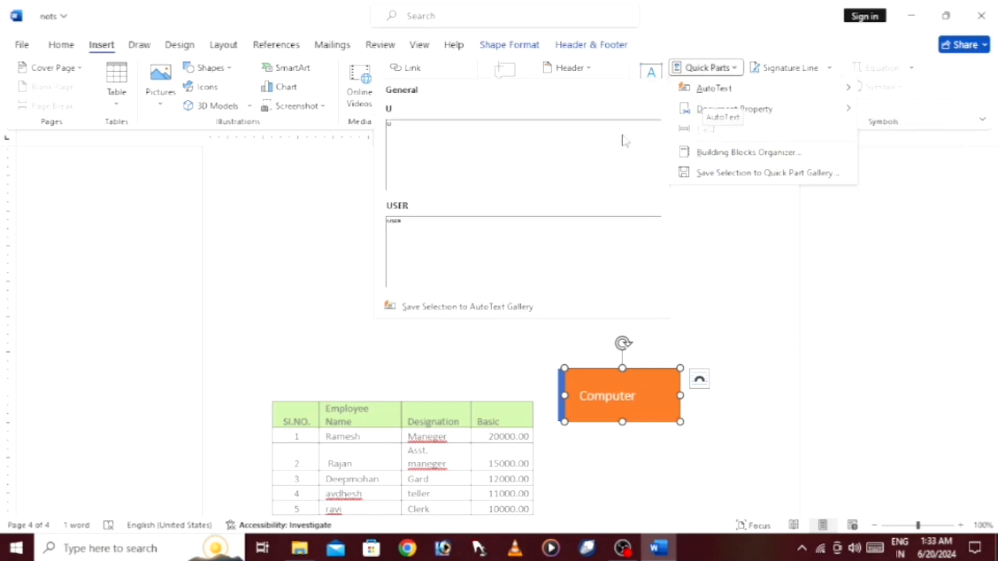
click(603, 154)
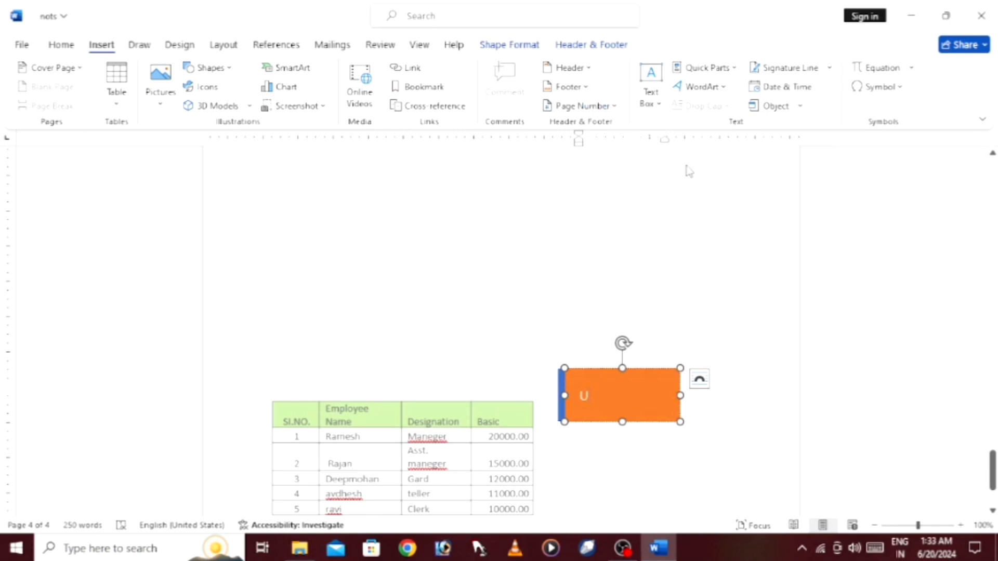
- Leave header editing and return to the body of the page with the employee table
click(707, 88)
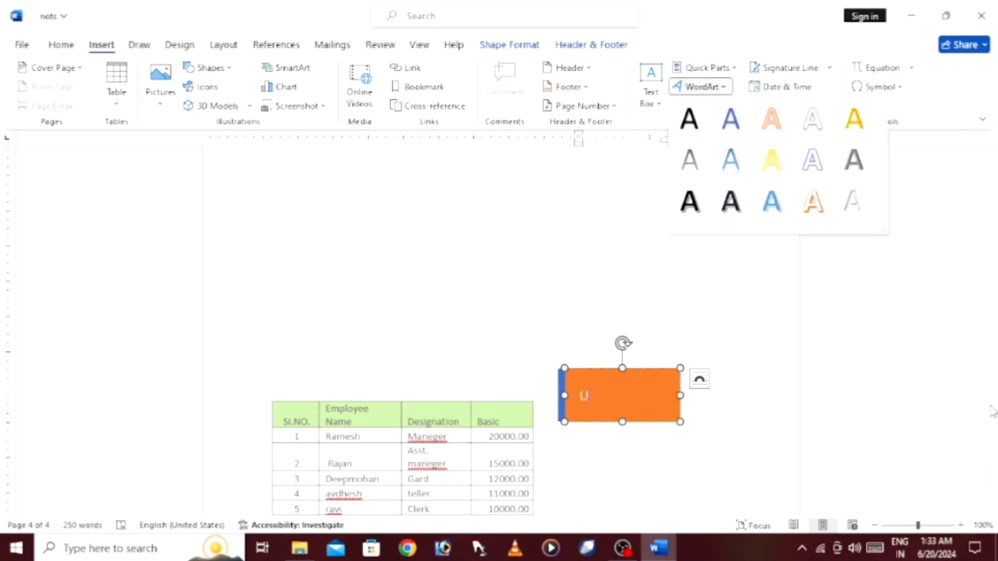
click(577, 305)
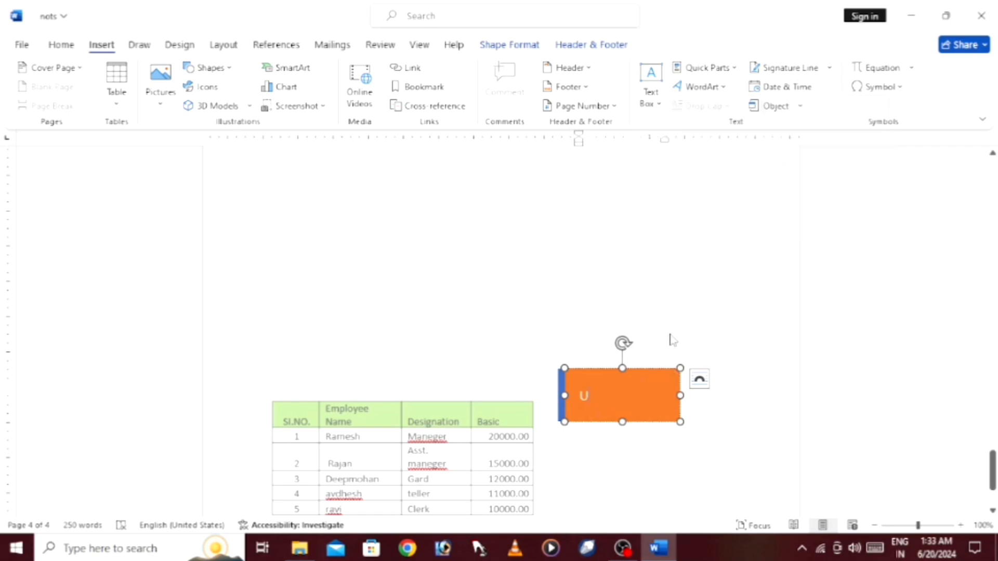
double_click(514, 318)
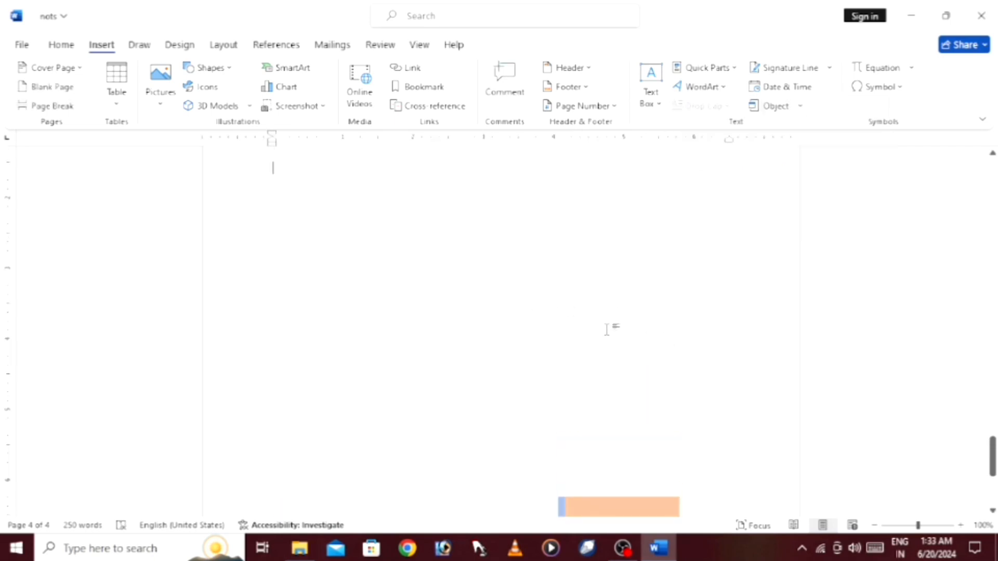
scroll(726, 364, down, 4)
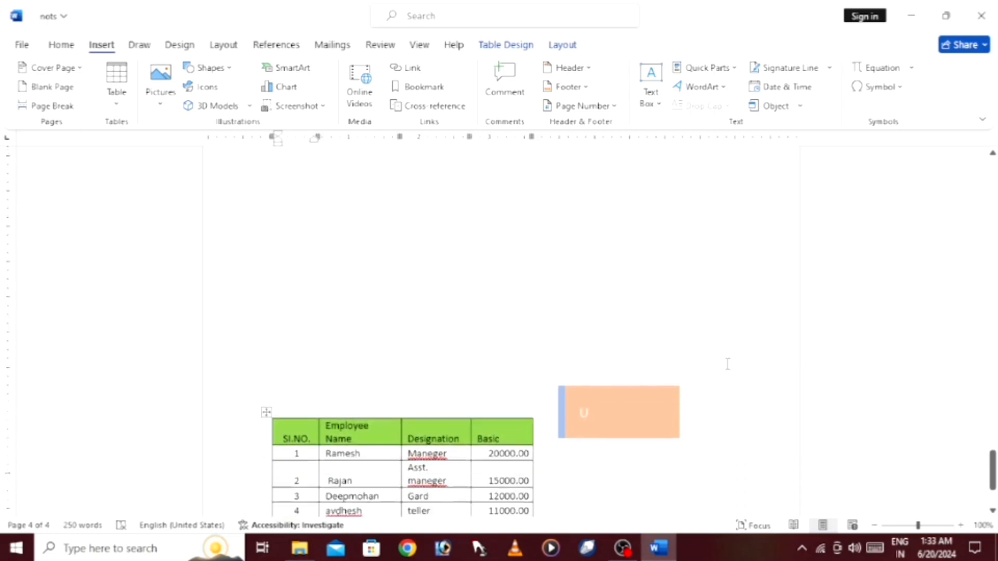
- Convert the paragraph text from "A computer is" through "nominally complete" into WordArt with a black shadowed style
key(Up)
key(Up)
key(Up)
key(Up)
key(Up)
key(Up)
key(Up)
key(Up)
key(Up)
key(Up)
key(Up)
key(Up)
key(Up)
key(Up)
key(Up)
key(Up)
key(Up)
key(Up)
key(Up)
key(Up)
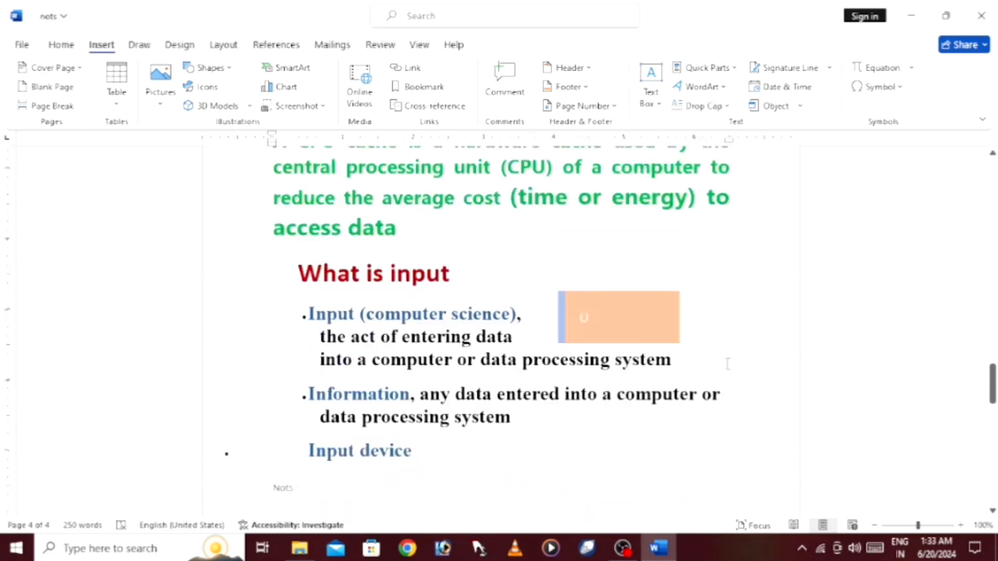
key(Up)
key(Up)
key(Up)
key(Up)
key(Up)
key(Up)
key(Up)
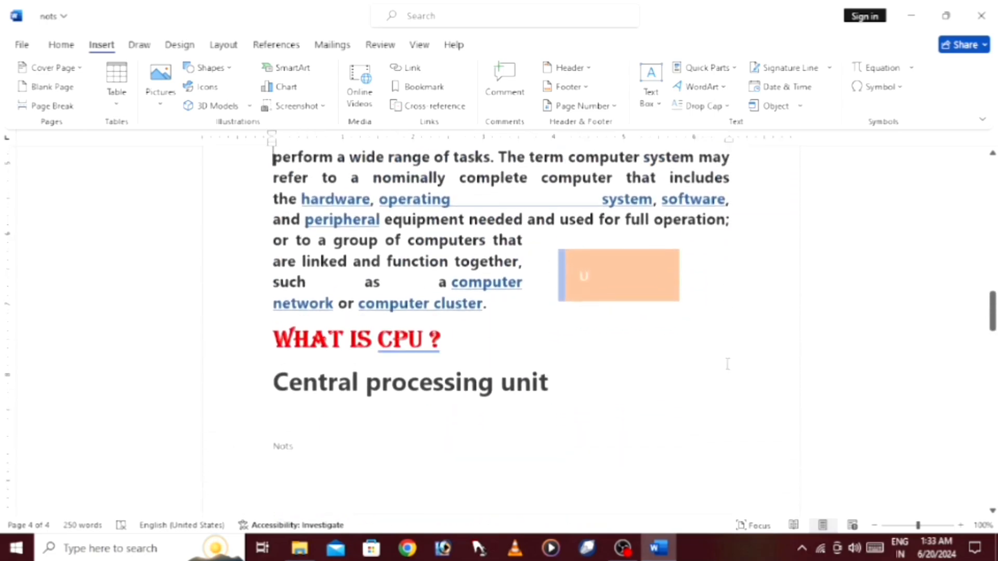
key(Up)
key(Up)
key(Up)
key(Up)
key(Up)
key(Up)
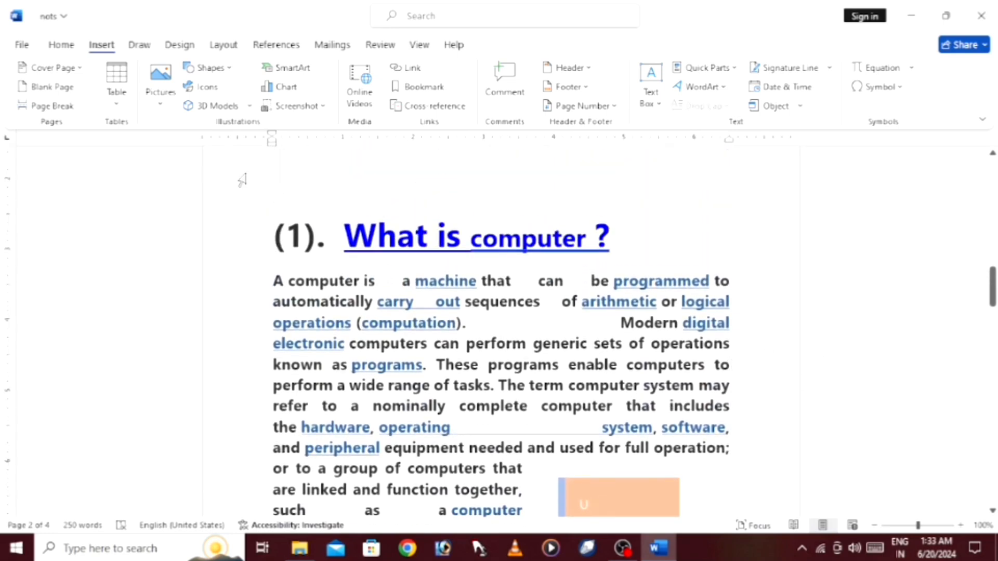
drag(281, 263, 540, 405)
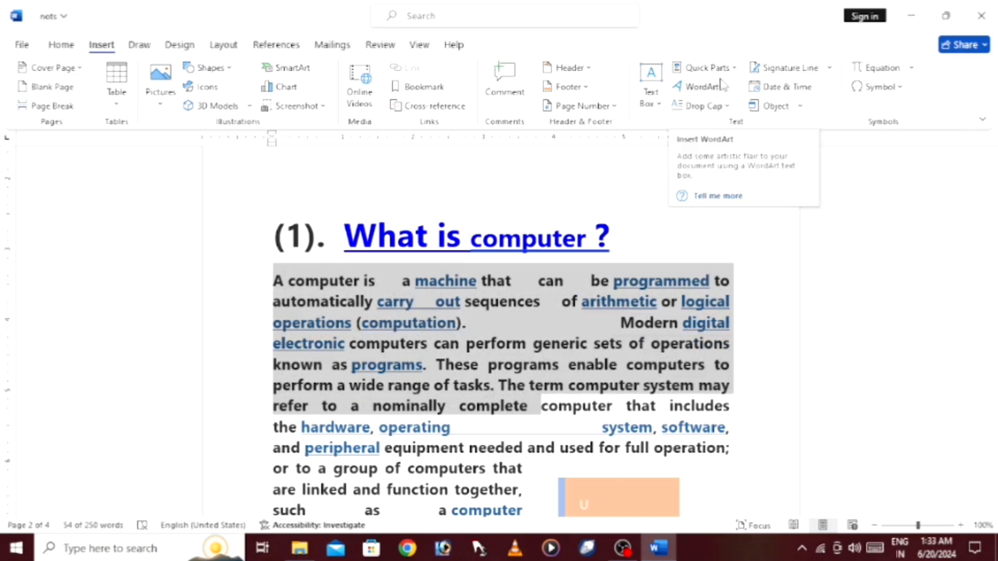
click(726, 89)
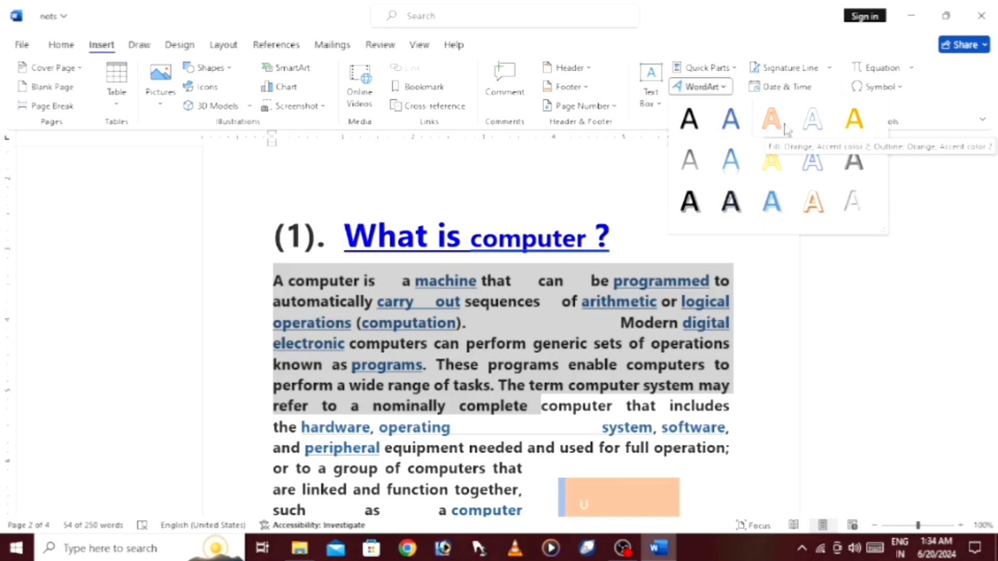
click(685, 206)
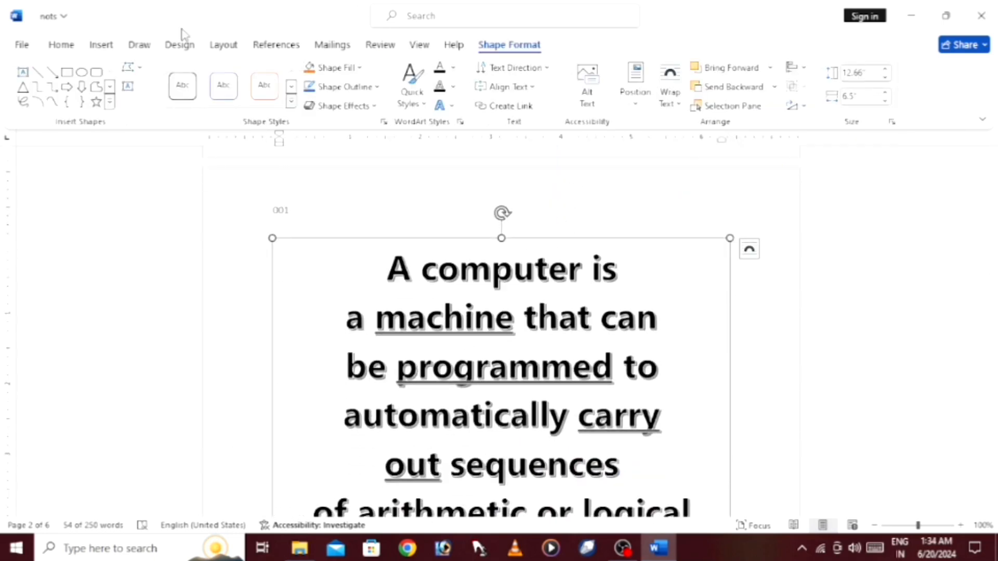
click(102, 47)
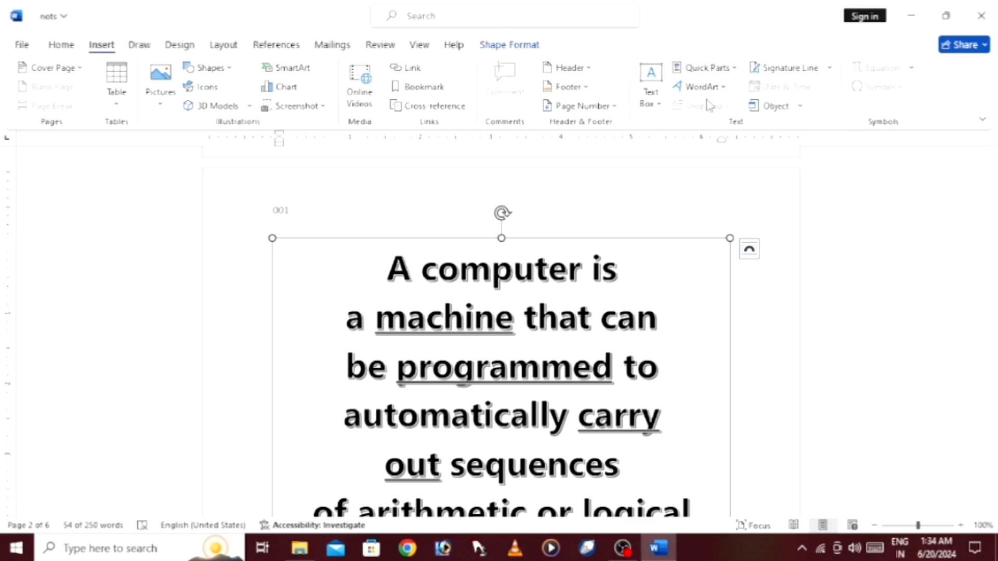
click(647, 198)
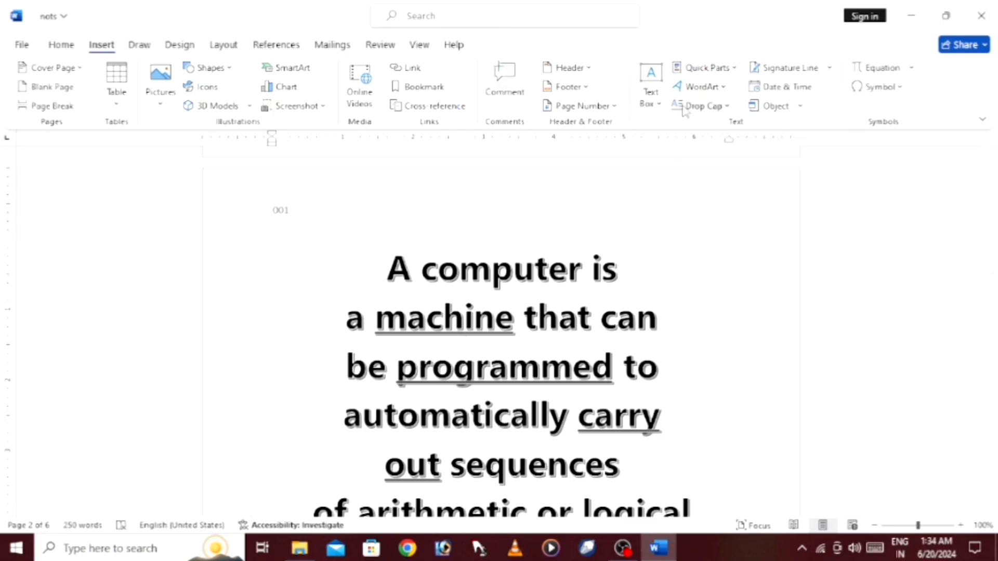
click(715, 111)
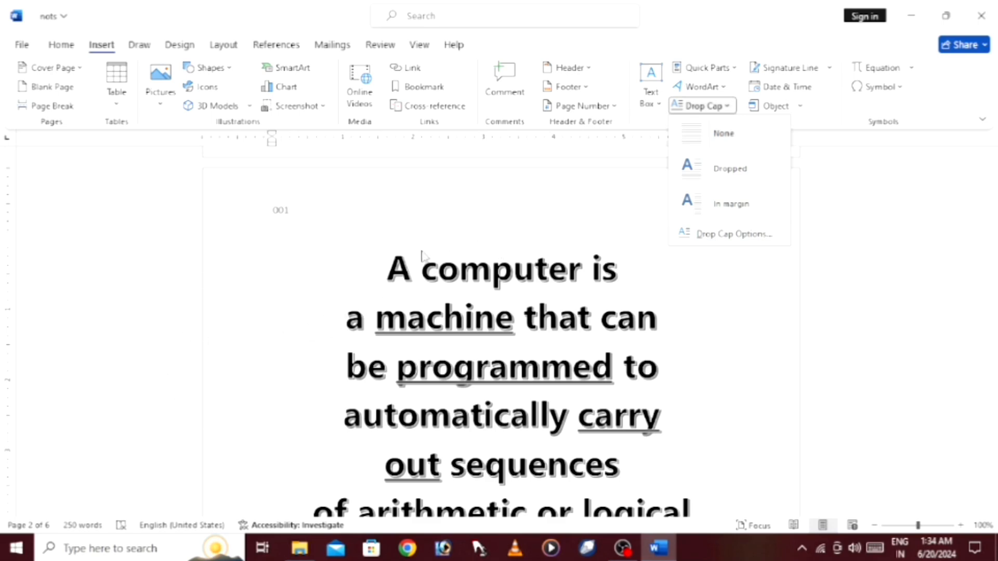
click(409, 275)
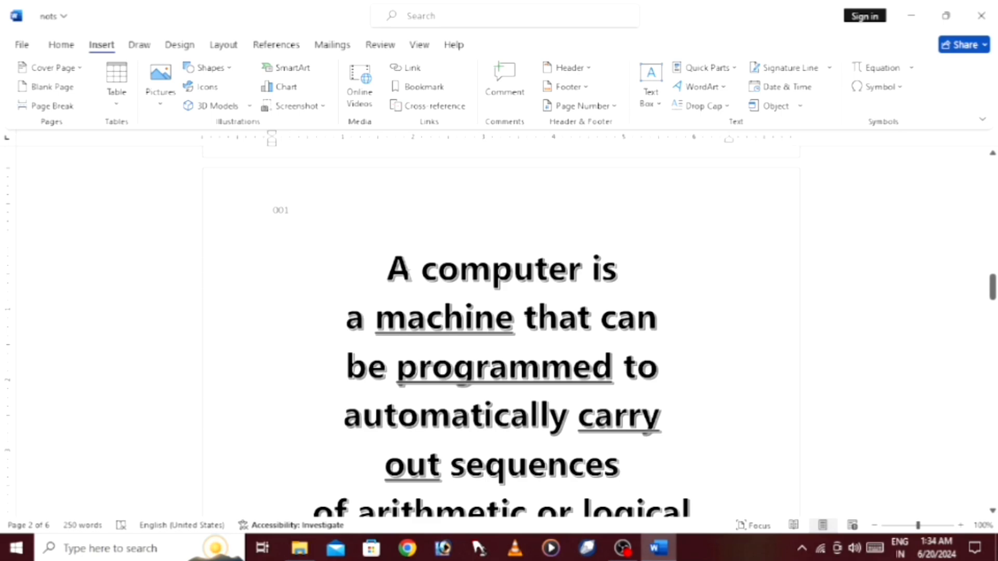
double_click(398, 269)
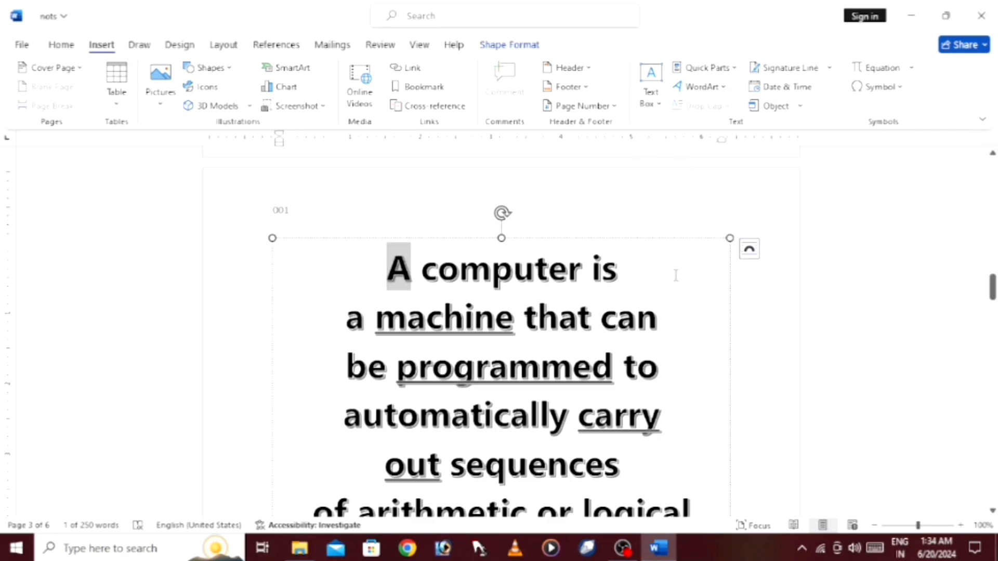
drag(387, 267, 459, 267)
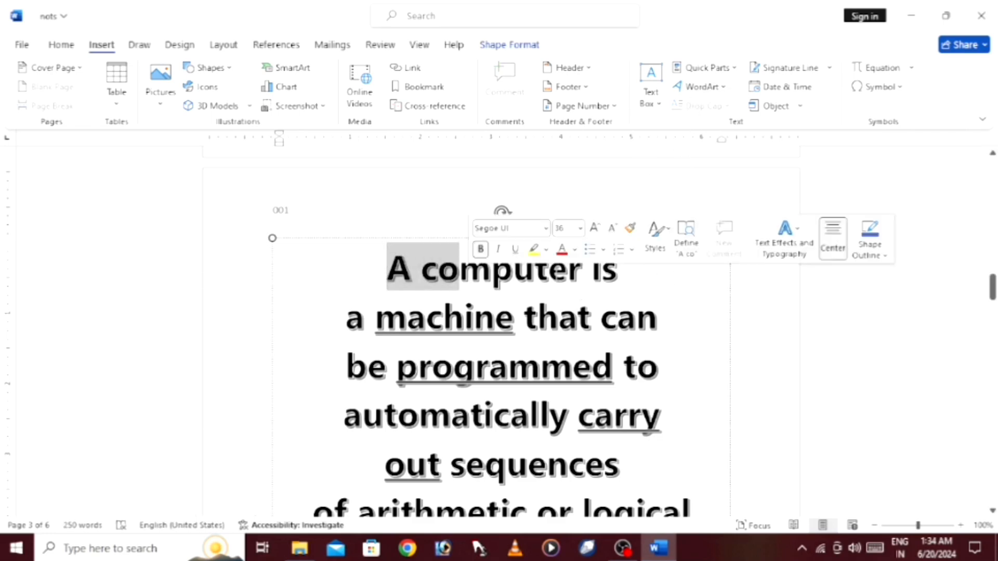
click(700, 305)
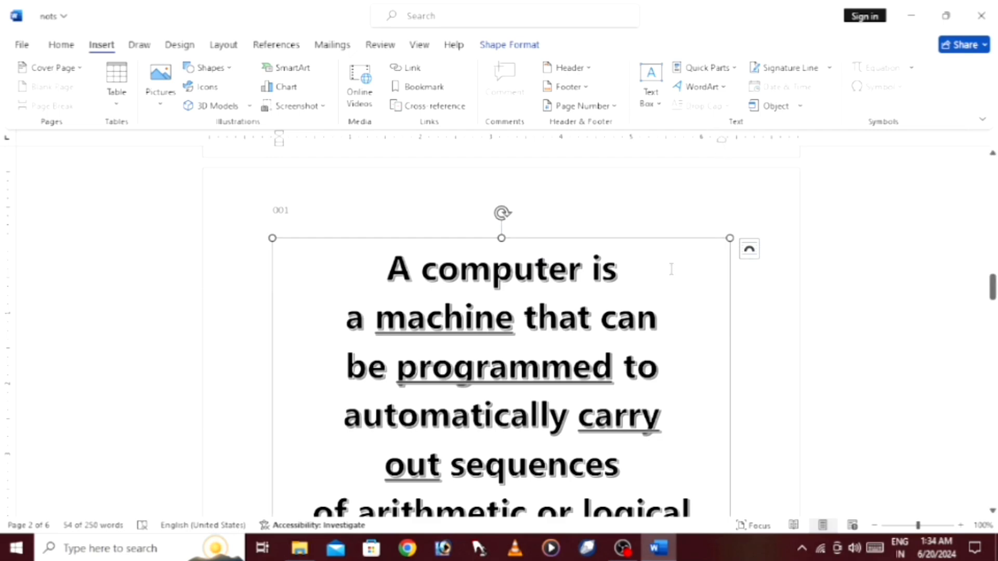
click(650, 182)
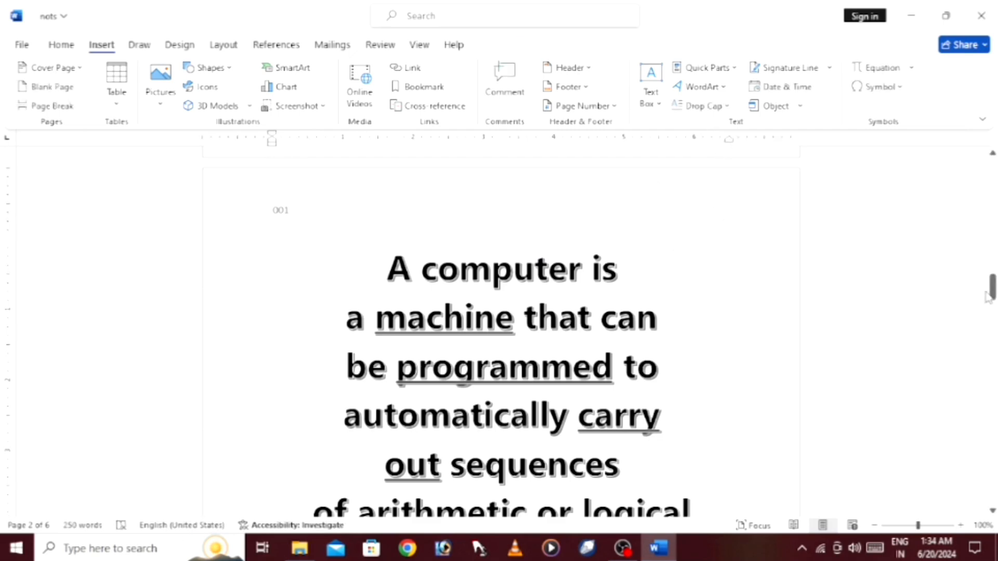
- Insert a yellow WordArt with placeholder text on the blank line above the "(1). What is computer ?" heading
drag(992, 288, 992, 232)
drag(699, 439, 57, 229)
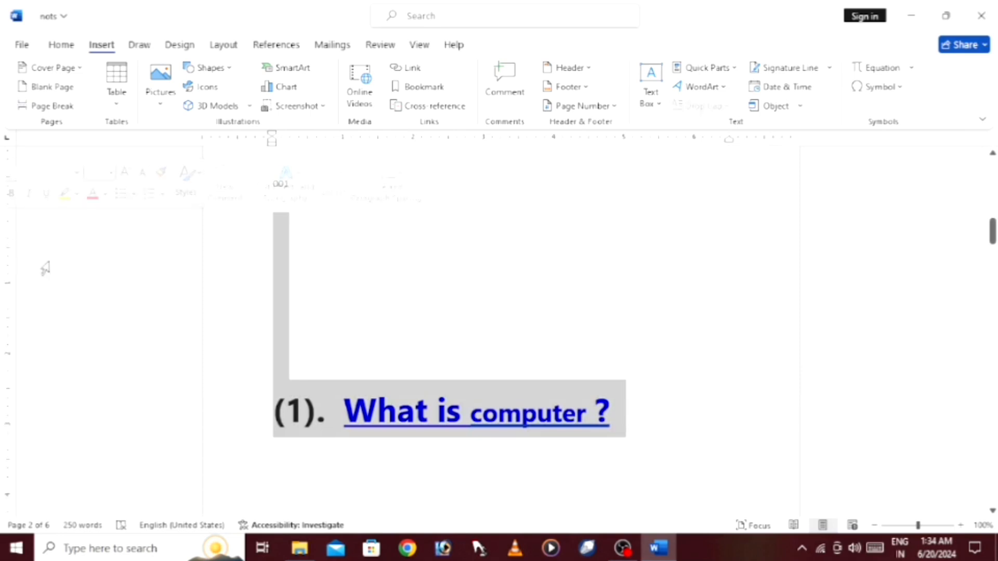
click(525, 224)
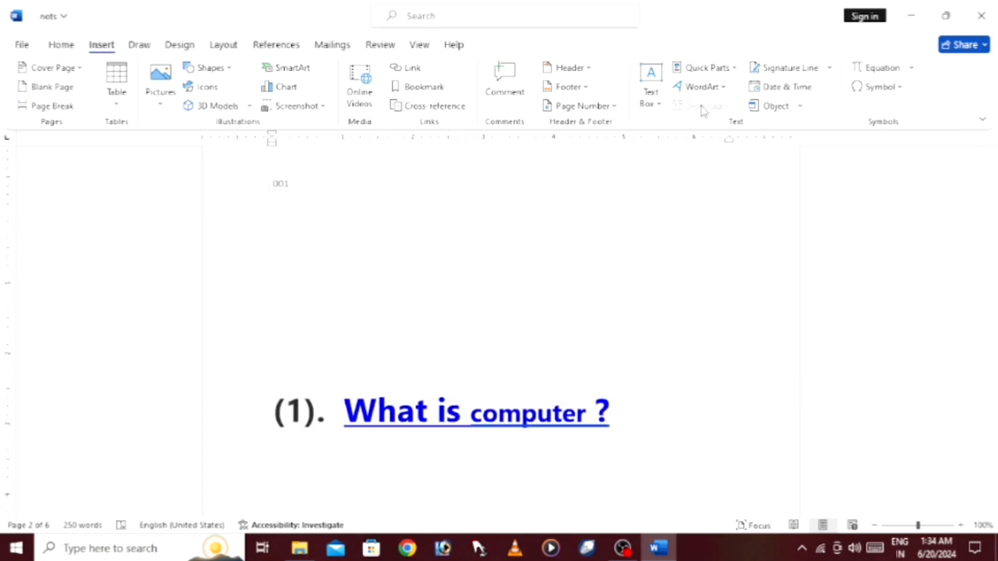
click(668, 353)
click(717, 86)
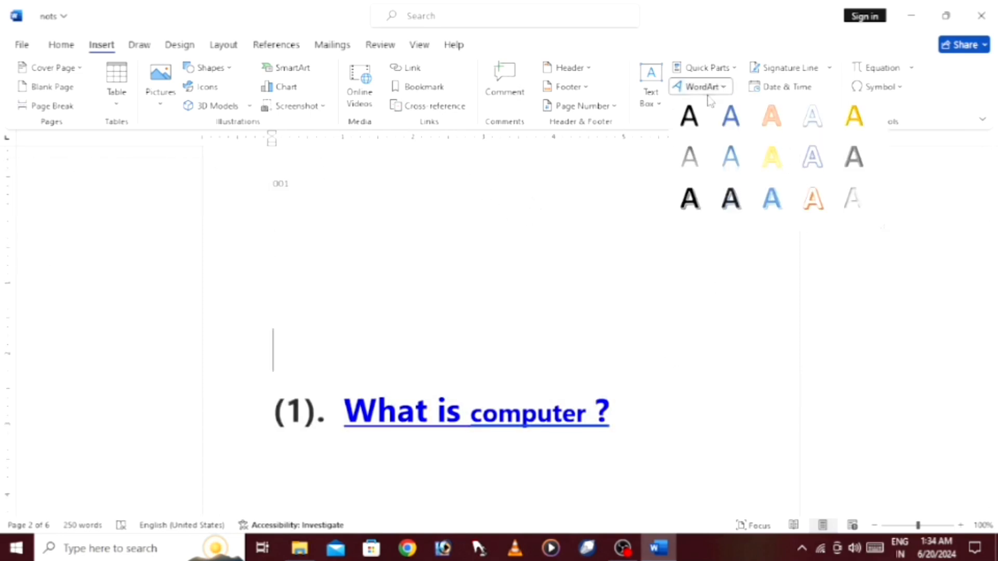
click(760, 146)
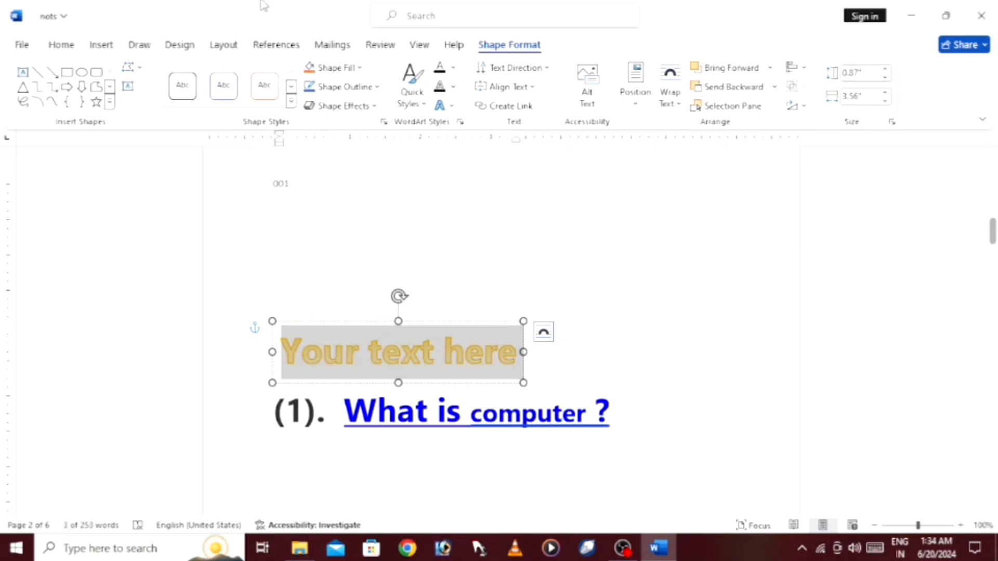
- Apply a Dropped drop cap to the "(1). What is computer ?" heading with 1 line to drop and 0.1" distance from text
click(91, 48)
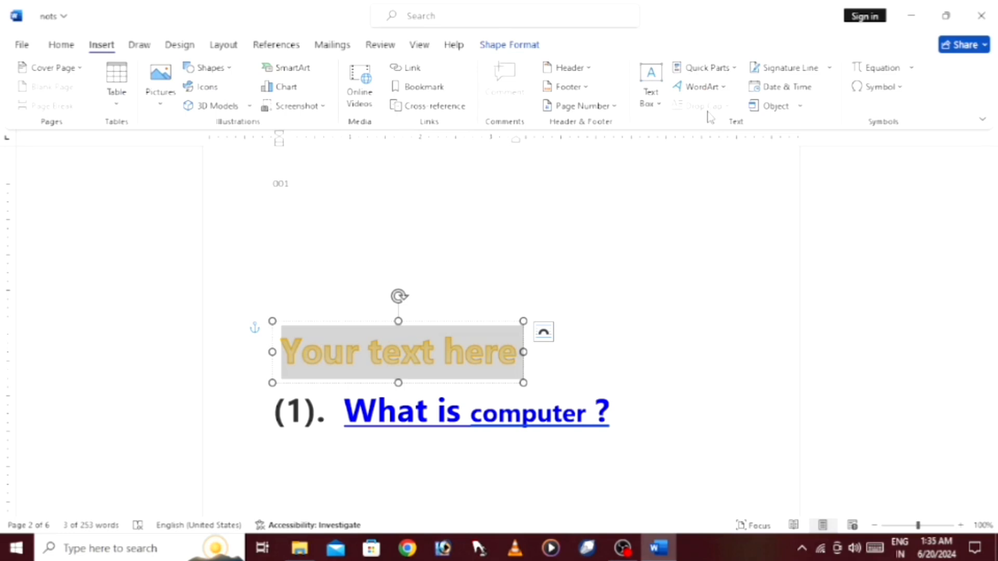
click(699, 86)
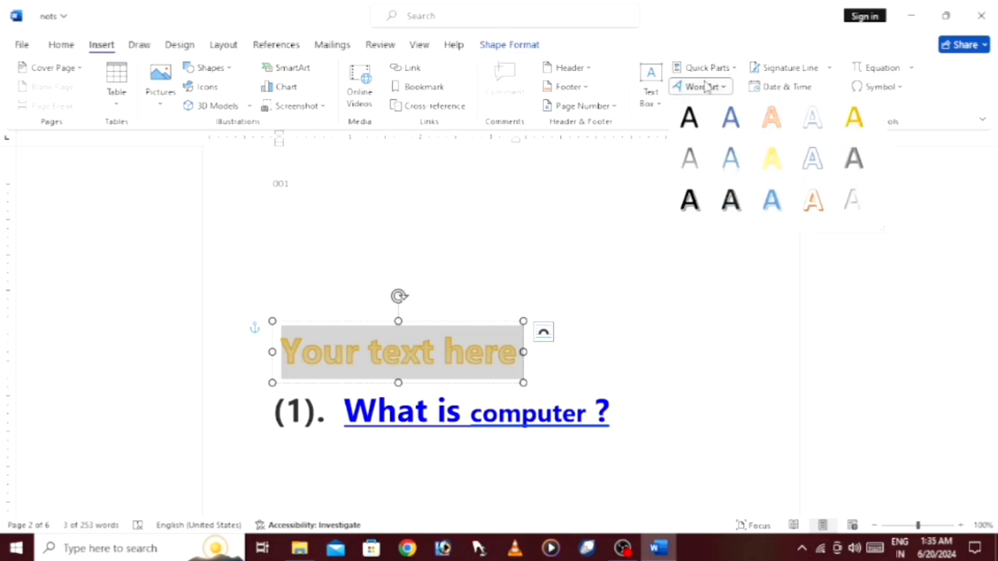
click(587, 333)
click(583, 426)
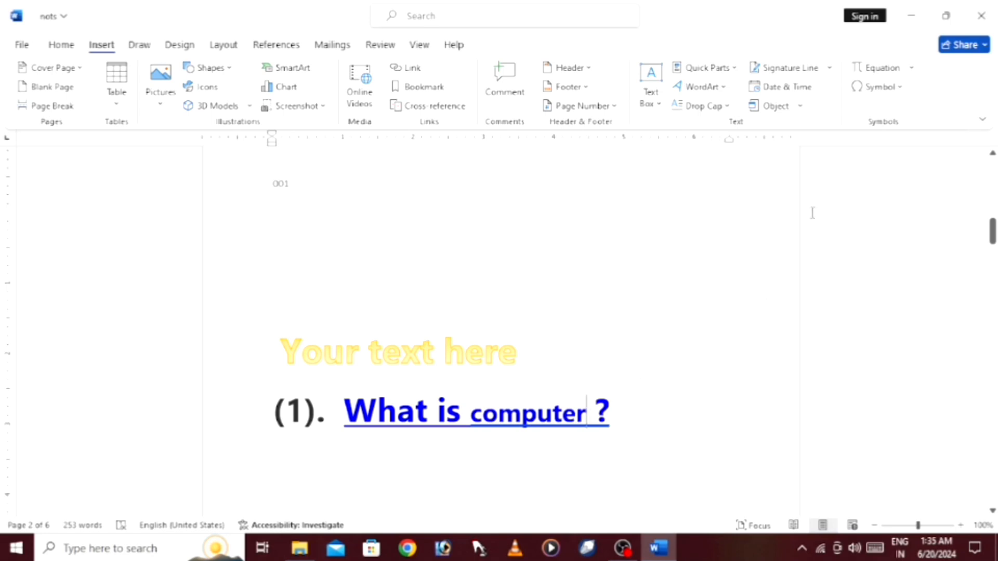
click(691, 106)
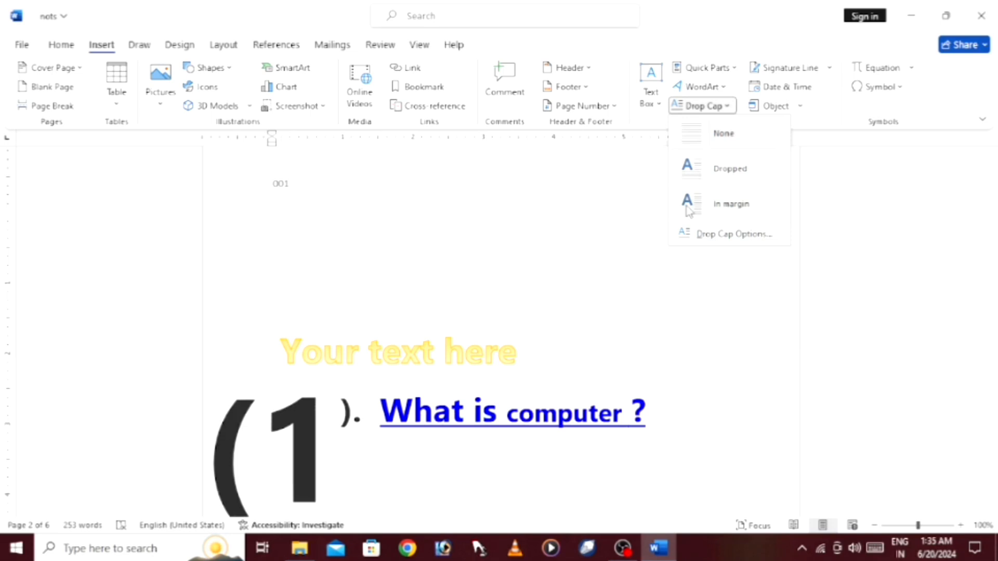
click(712, 236)
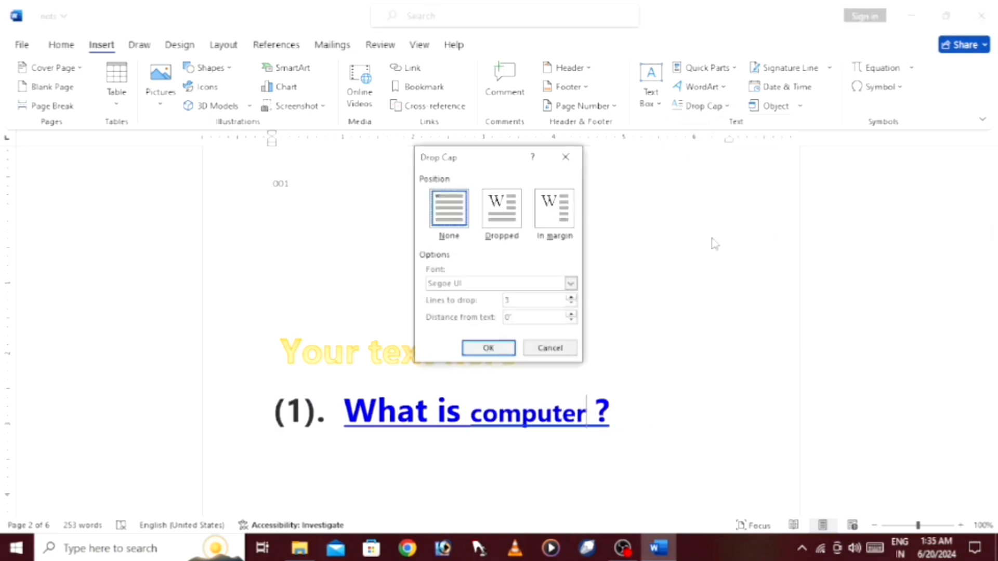
click(490, 222)
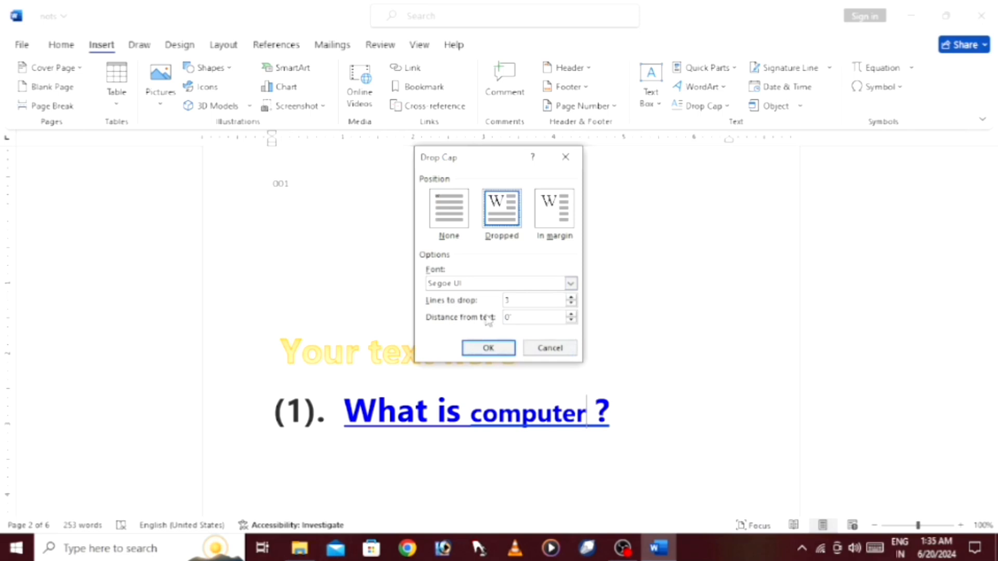
click(571, 304)
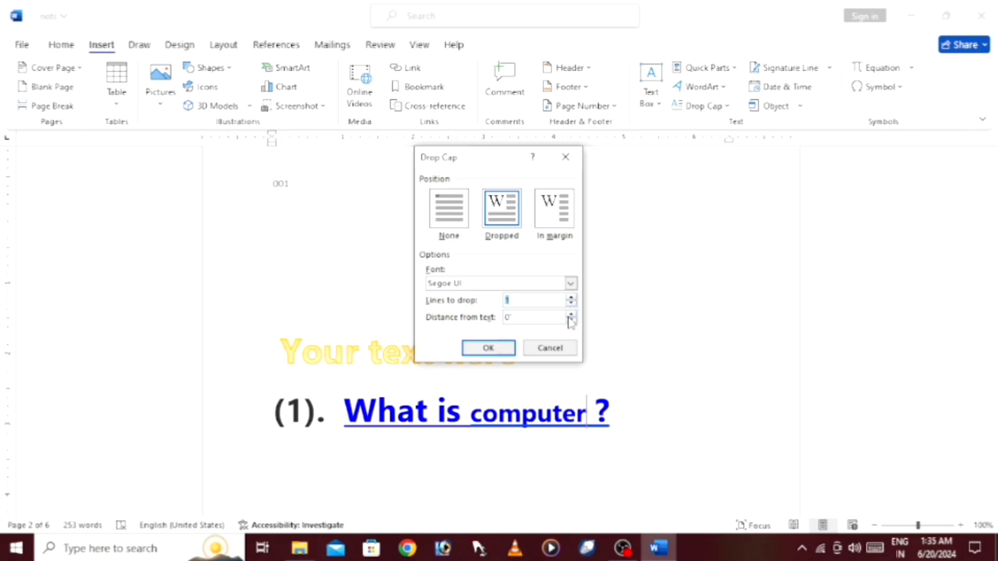
click(570, 316)
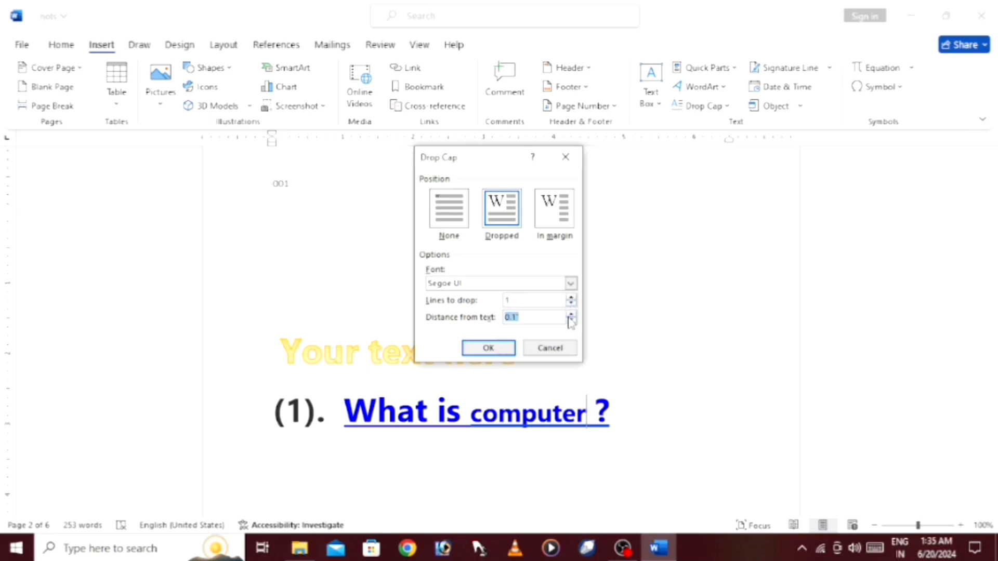
click(489, 348)
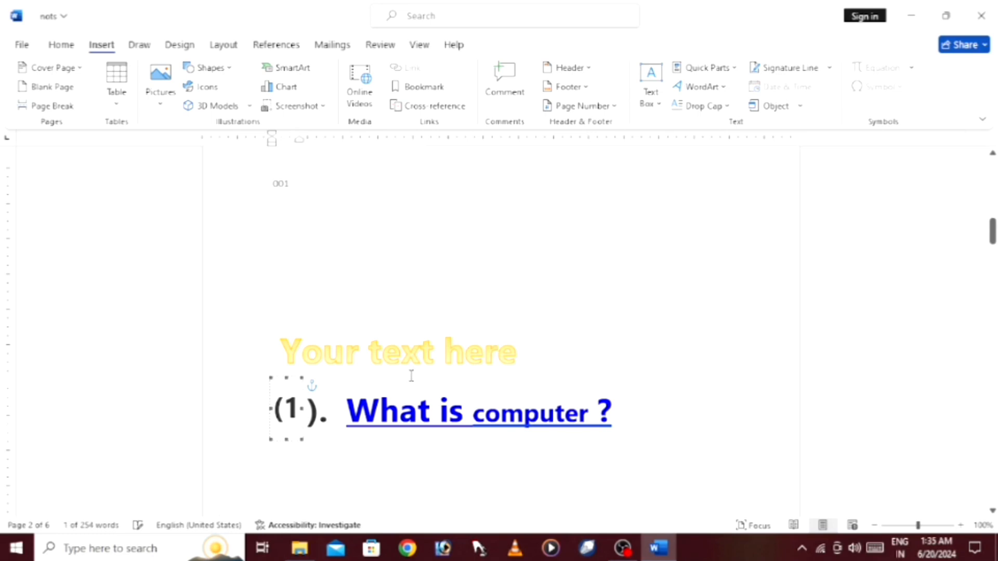
- Insert a signature line with the suggested signer's name and sign date between the yellow WordArt and the "What is computer ?" heading
click(351, 369)
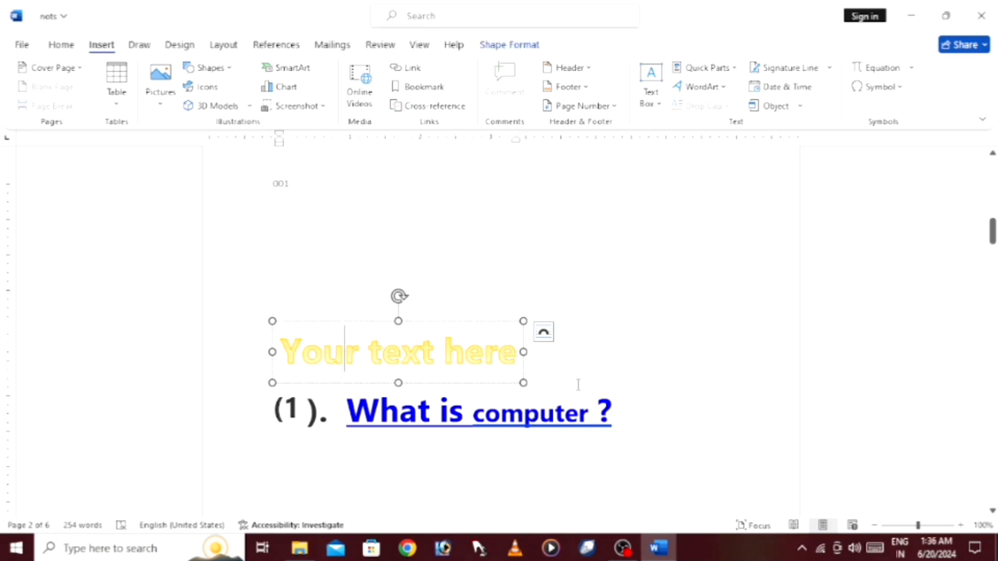
click(609, 377)
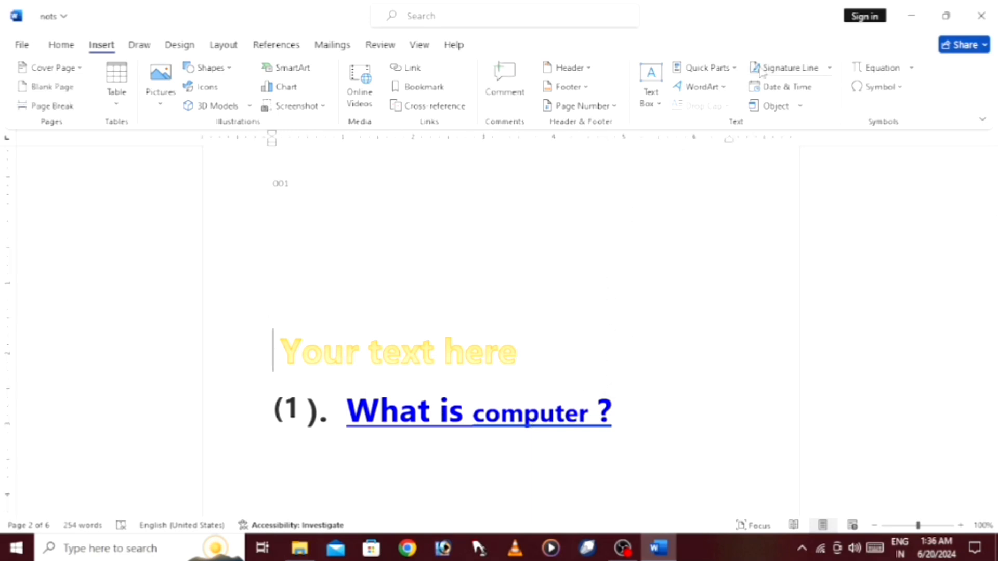
click(803, 71)
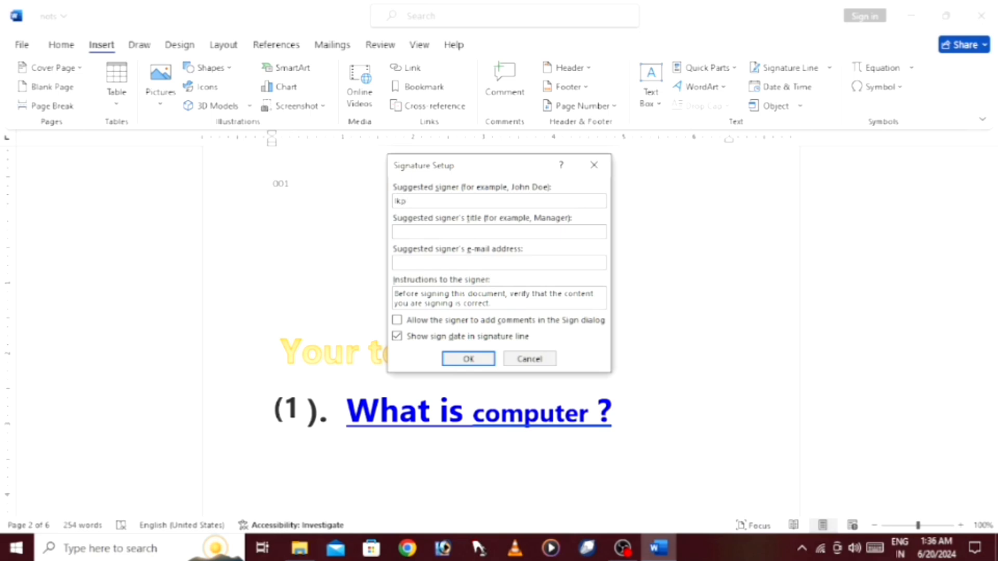
key(Return)
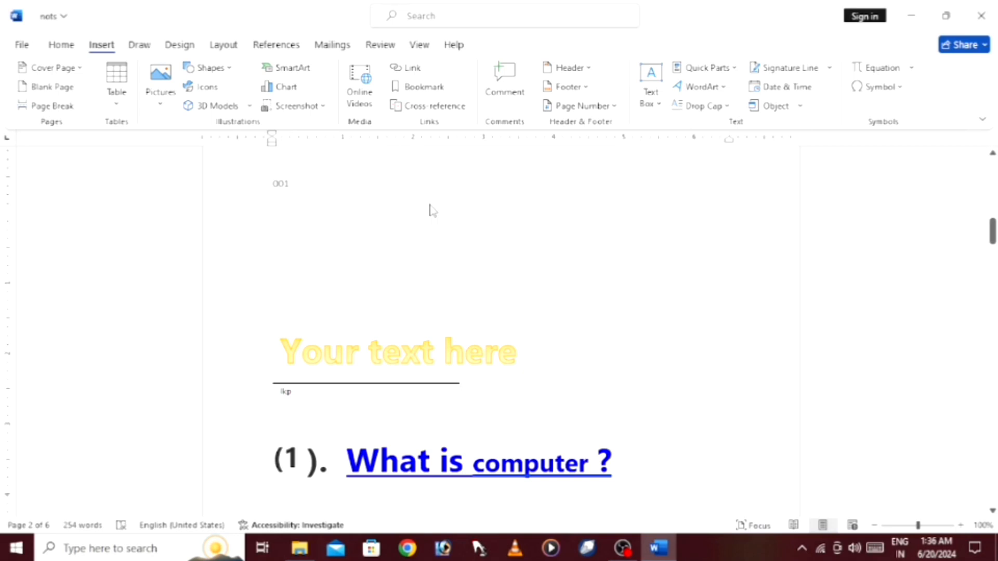
- Replace the word "is" in the "What is computer ?" heading with the current date and time in the 6/20/2024 1:36 AM format
key(BackSpace)
key(BackSpace)
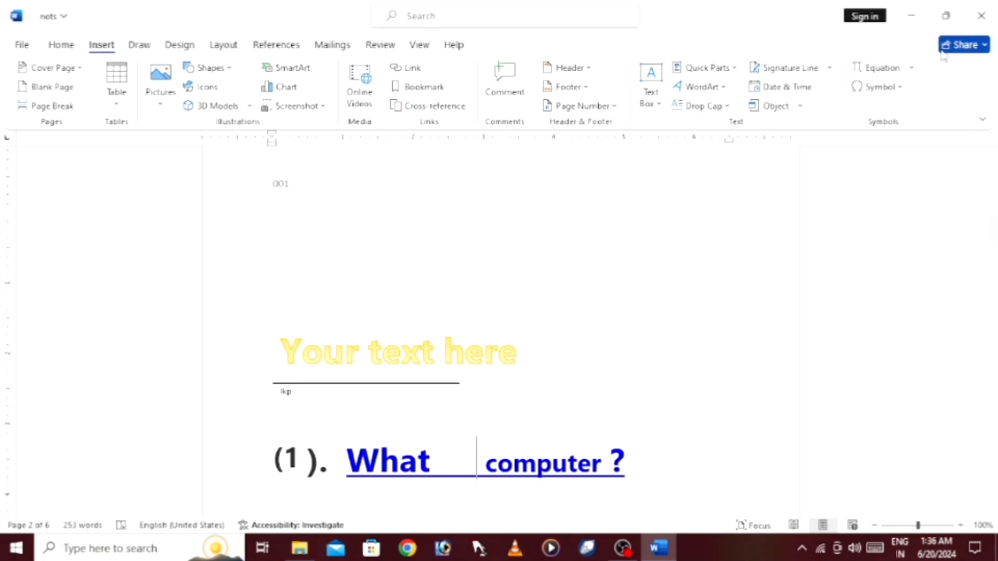
click(817, 87)
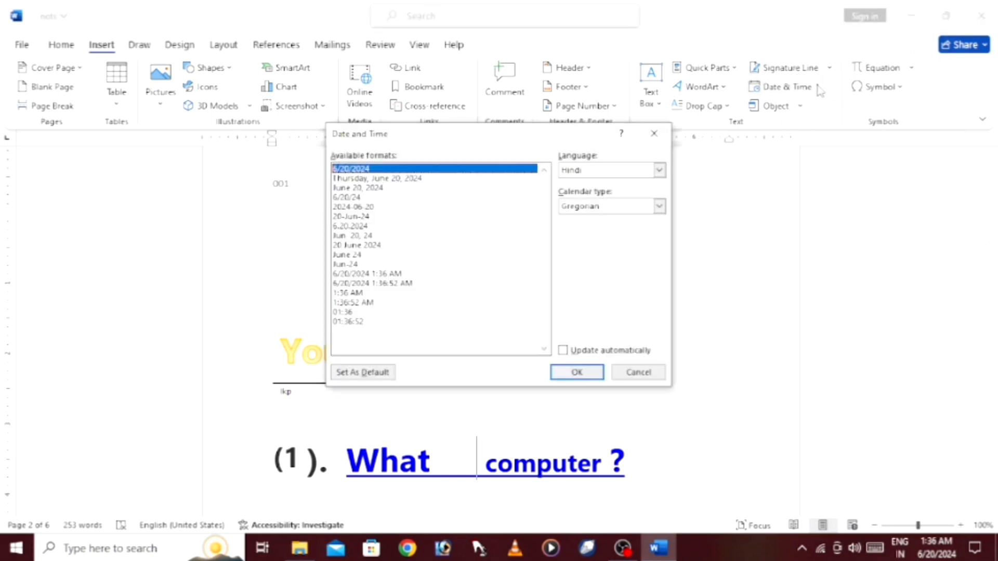
click(351, 191)
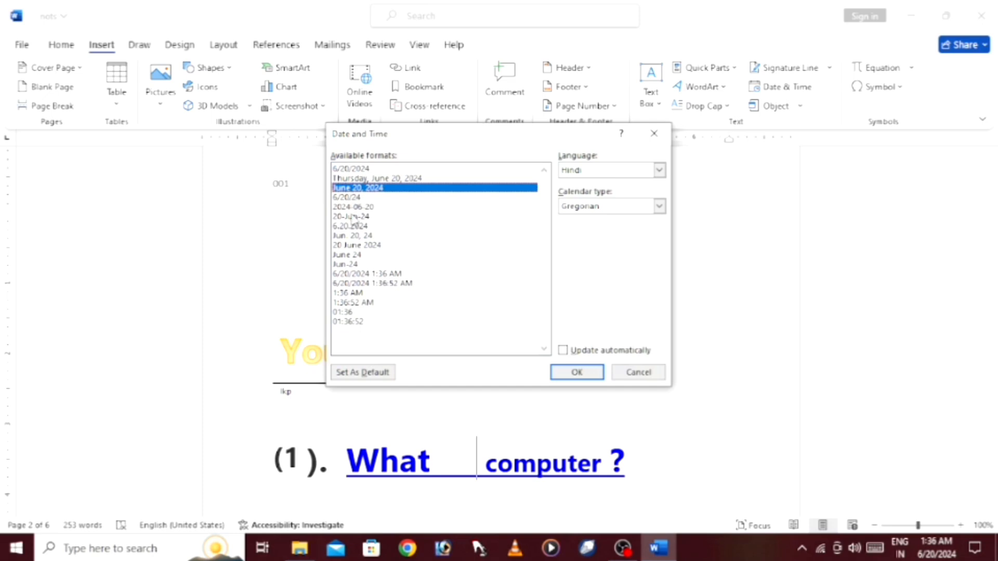
click(352, 208)
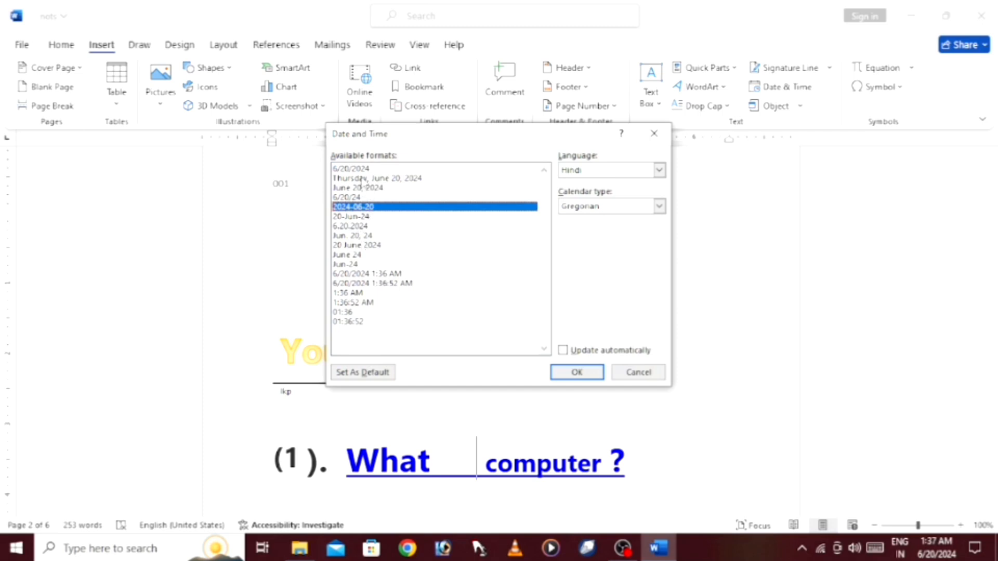
click(360, 198)
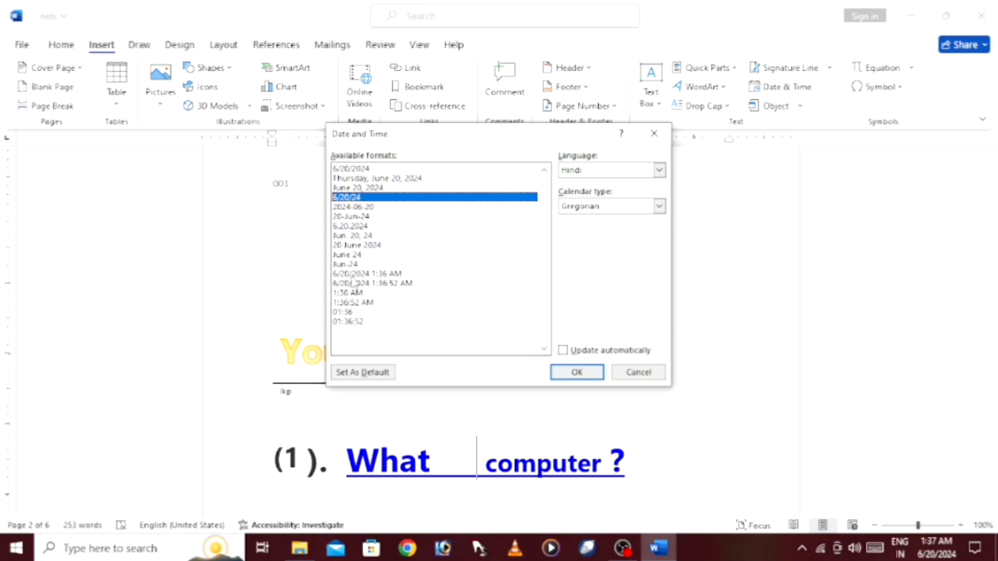
click(363, 274)
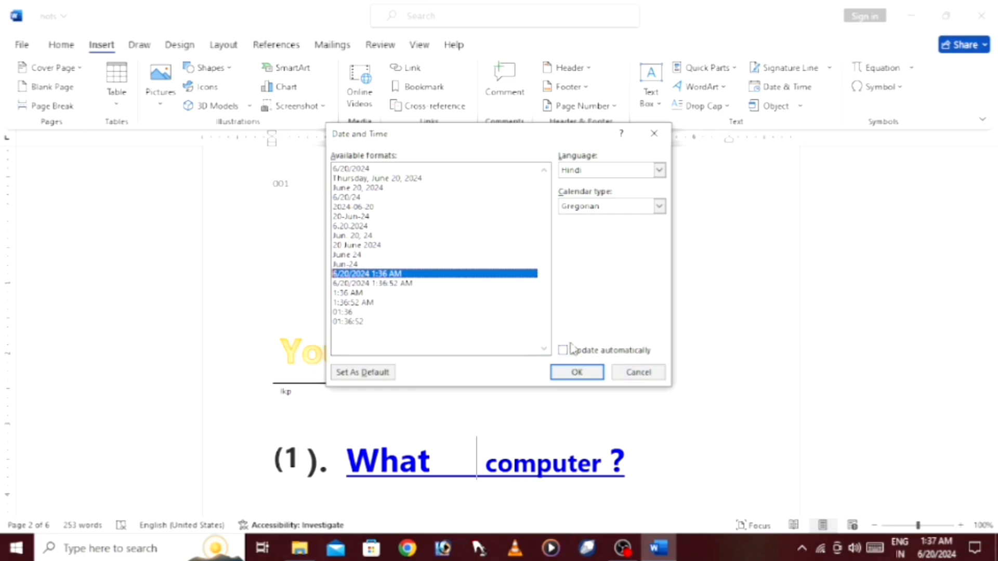
click(590, 374)
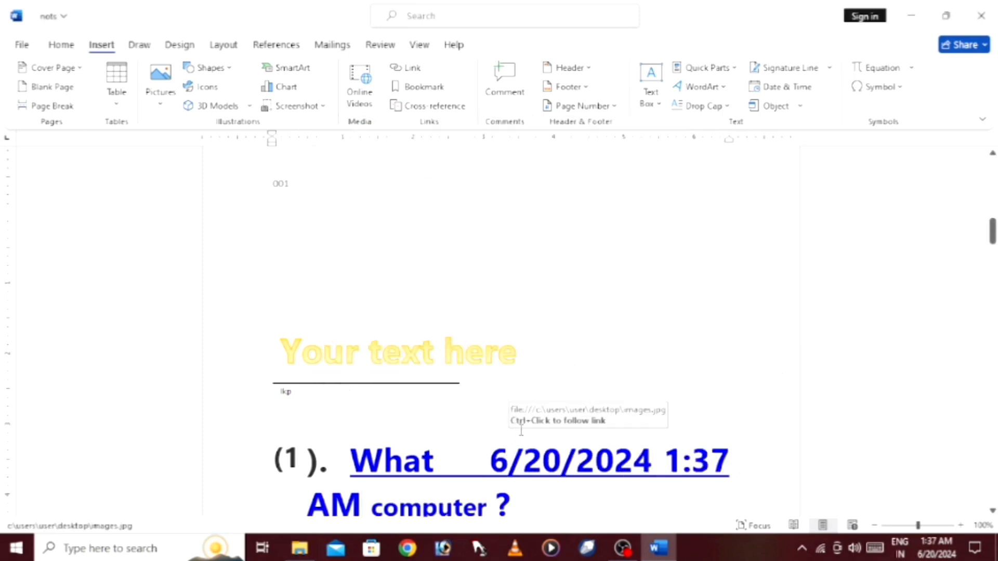
- Embed a blank Bitmap Image object before "computer" in the heading and return from Paint to the document
click(779, 106)
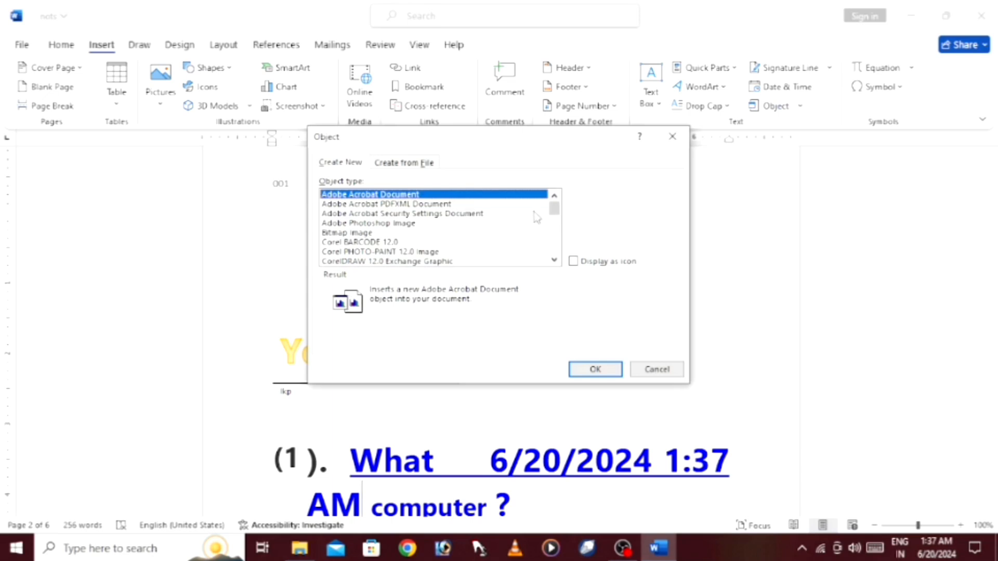
click(383, 235)
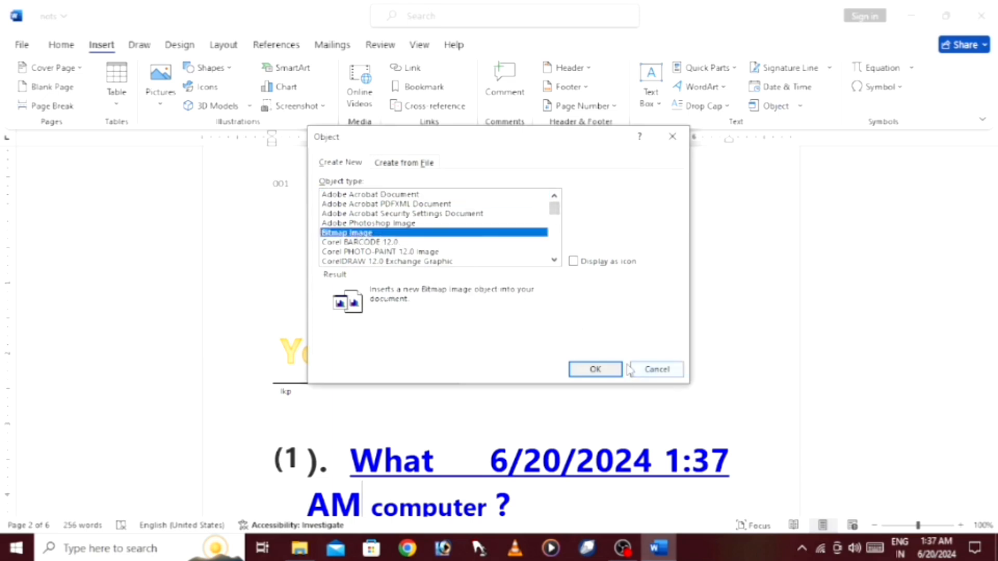
click(580, 370)
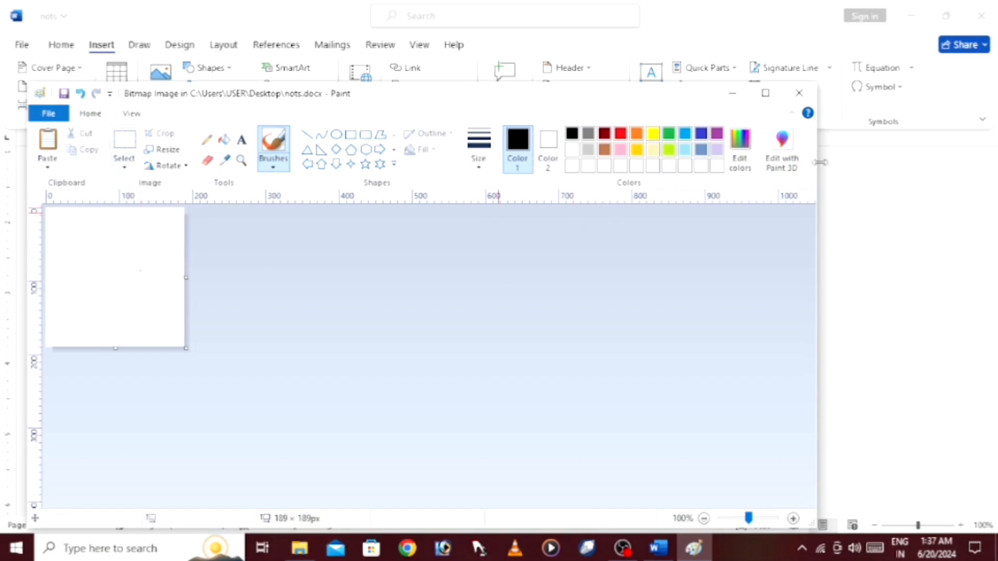
click(798, 93)
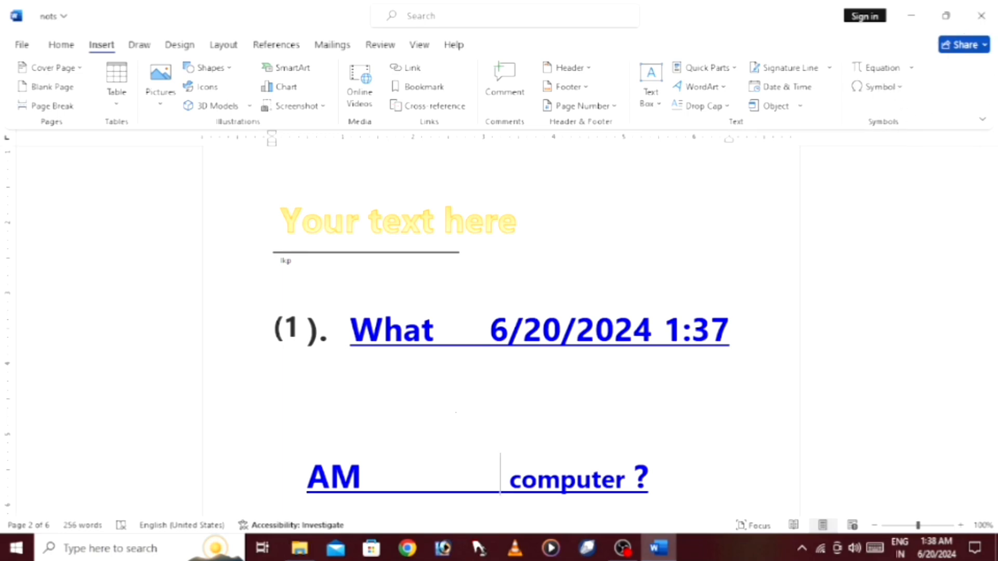
- Look through the document from the heading down to the employee table and back up to the first page
scroll(501, 331, down, 9)
scroll(501, 330, up, 7)
scroll(501, 331, down, 10)
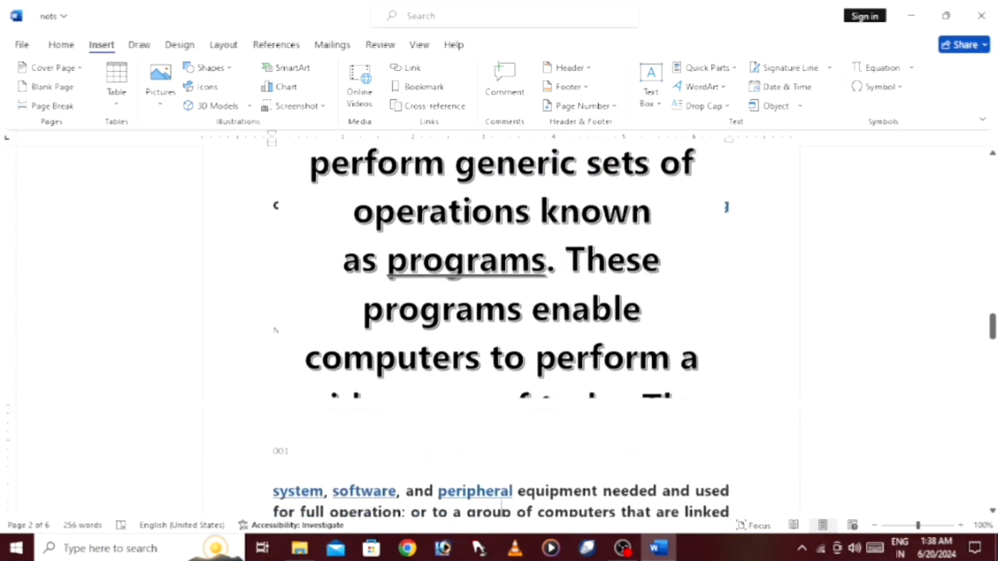
scroll(501, 331, down, 5)
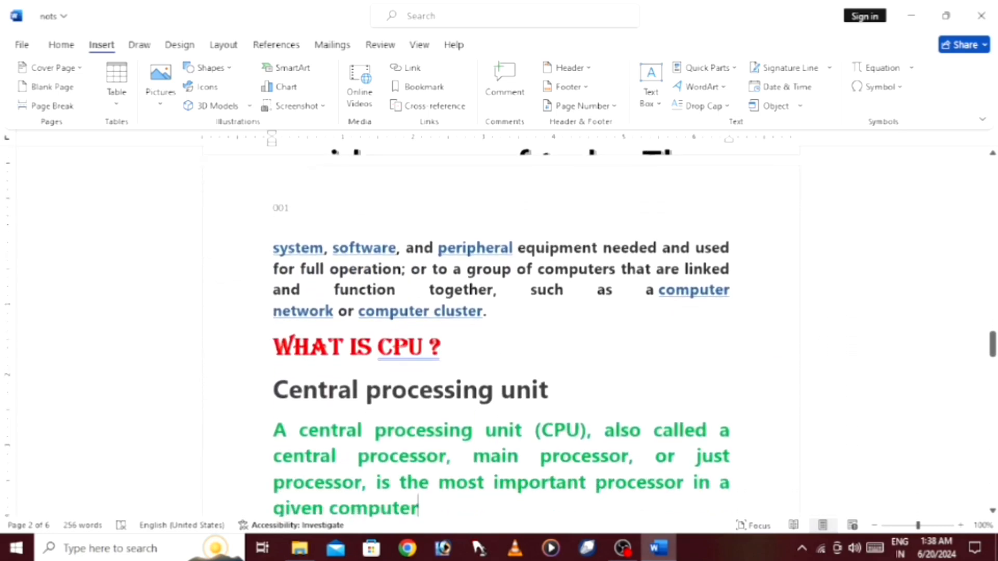
scroll(501, 331, down, 5)
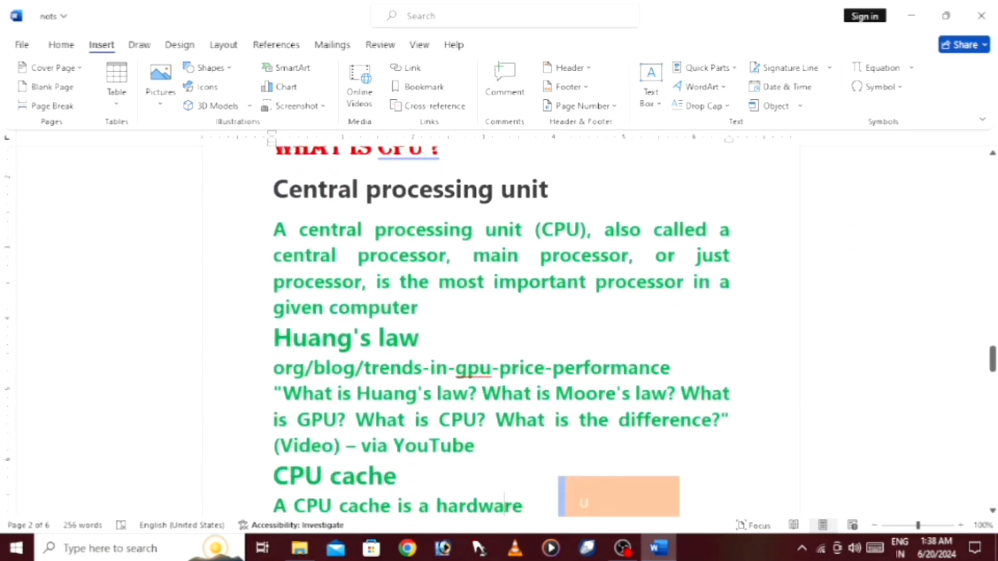
key(Down)
key(Down)
key(Down)
key(Down)
key(Down)
key(Down)
key(Down)
key(Down)
key(Down)
key(Down)
key(Down)
key(Down)
key(Down)
key(Down)
key(Down)
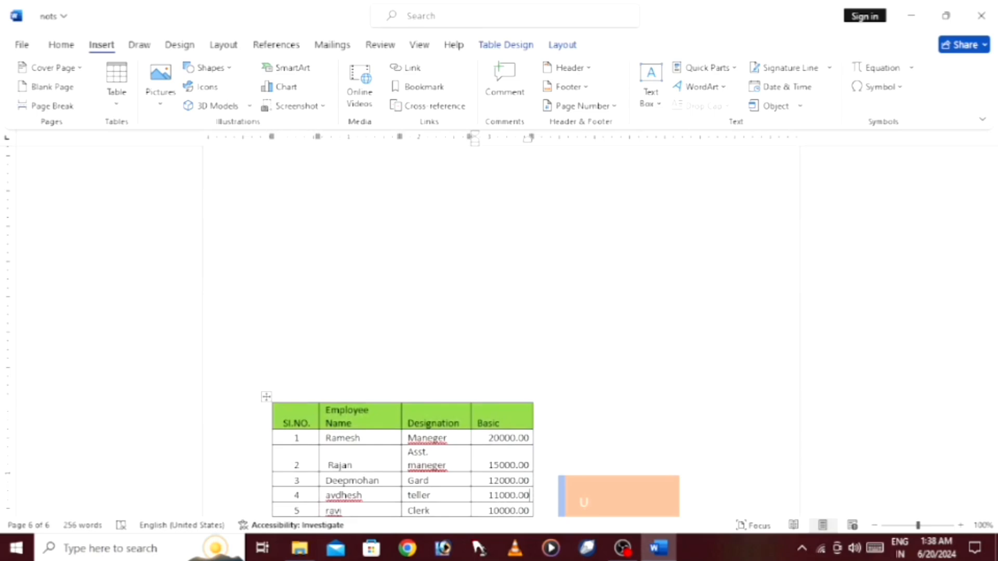
key(Up)
key(Up)
key(Up)
key(Up)
key(Up)
key(Up)
key(Up)
key(Up)
key(Up)
key(Up)
key(Up)
key(Up)
key(Up)
key(Up)
key(Up)
key(Up)
key(Up)
key(Up)
key(Up)
key(Up)
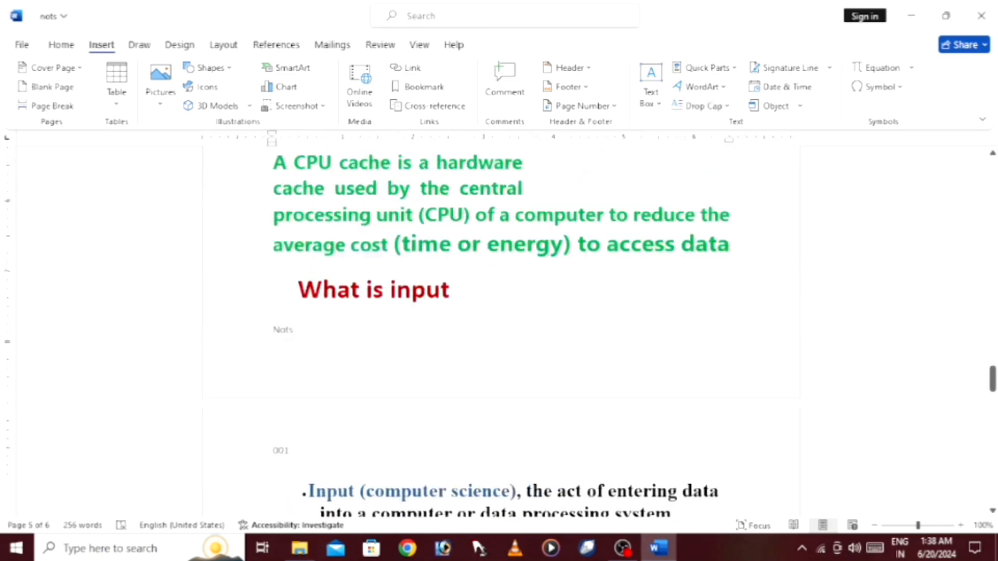
key(Up)
key(Up)
key(Up)
key(Up)
key(Up)
key(Up)
key(Up)
key(Up)
key(Up)
key(Up)
key(Up)
key(Up)
key(Up)
key(Up)
key(Up)
key(Up)
key(Up)
key(Up)
key(Up)
key(Up)
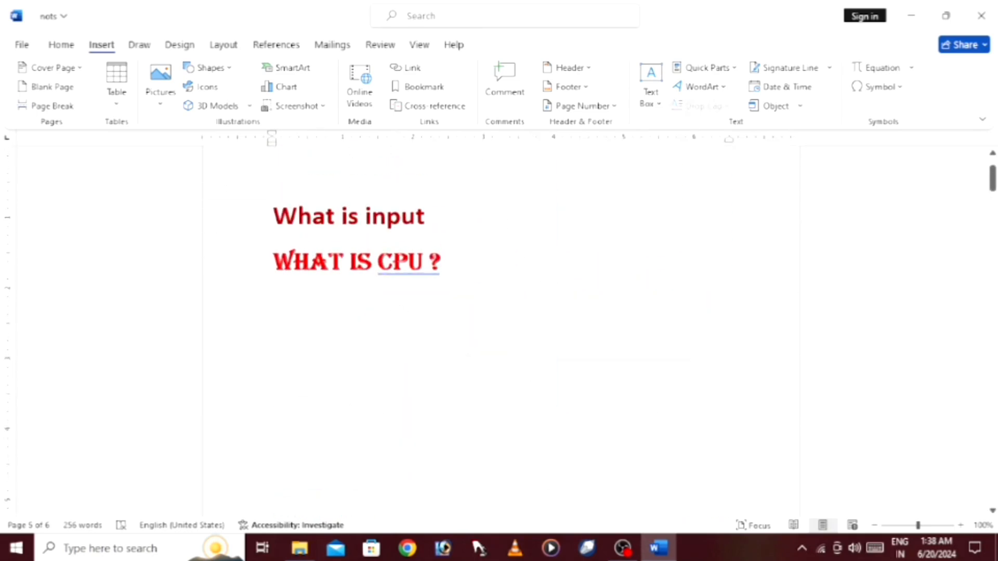
- Insert the built-in Binomial Theorem equation on the empty line below the "What is CPU ?" heading
key(Down)
key(Down)
key(Down)
click(911, 68)
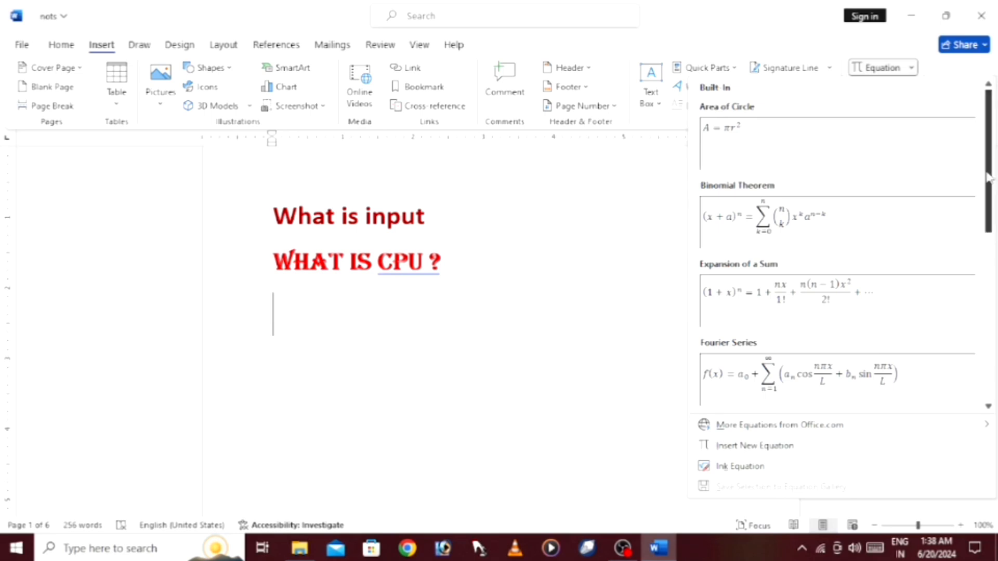
drag(989, 178, 967, 267)
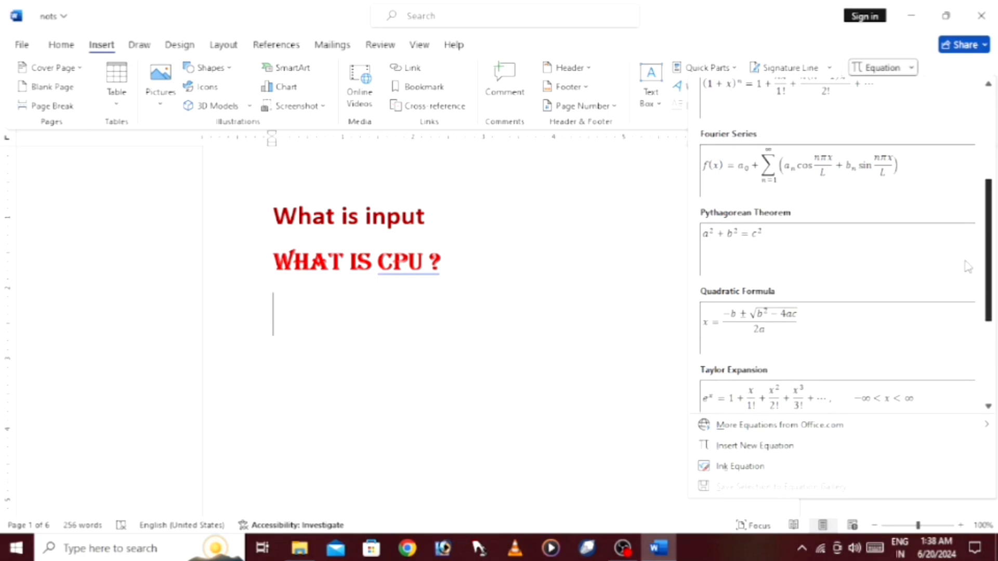
drag(968, 266, 946, 320)
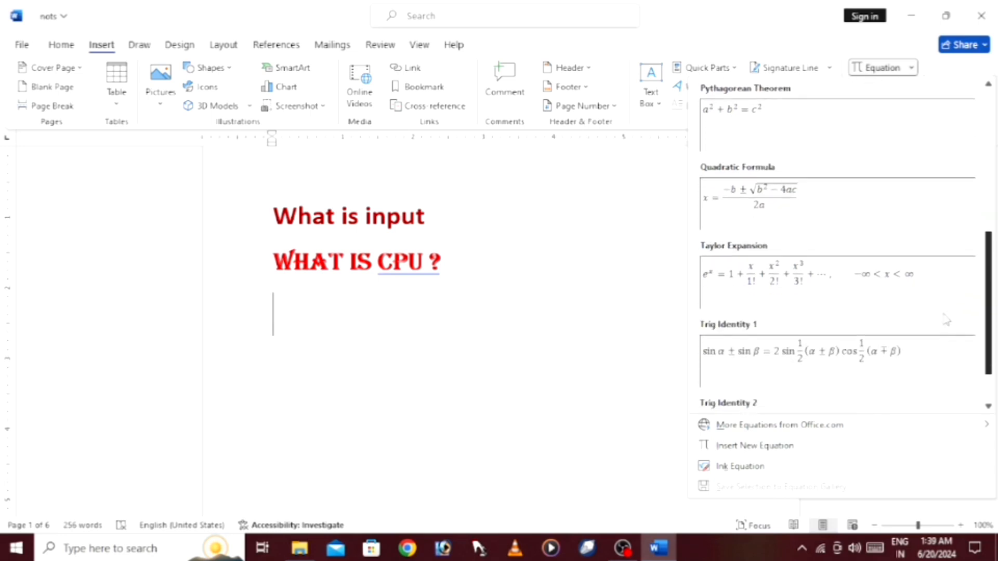
scroll(946, 319, down, 2)
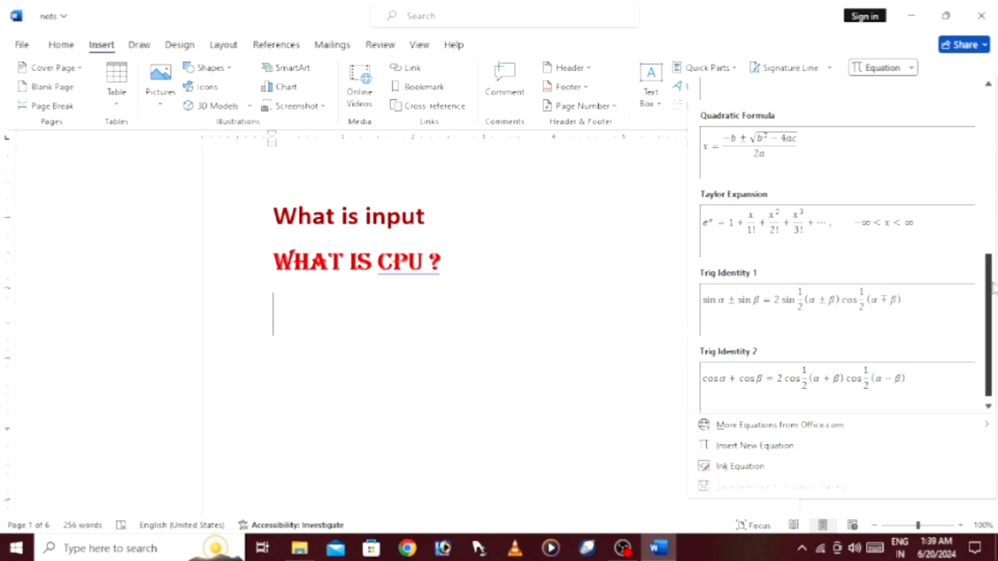
drag(988, 284, 987, 134)
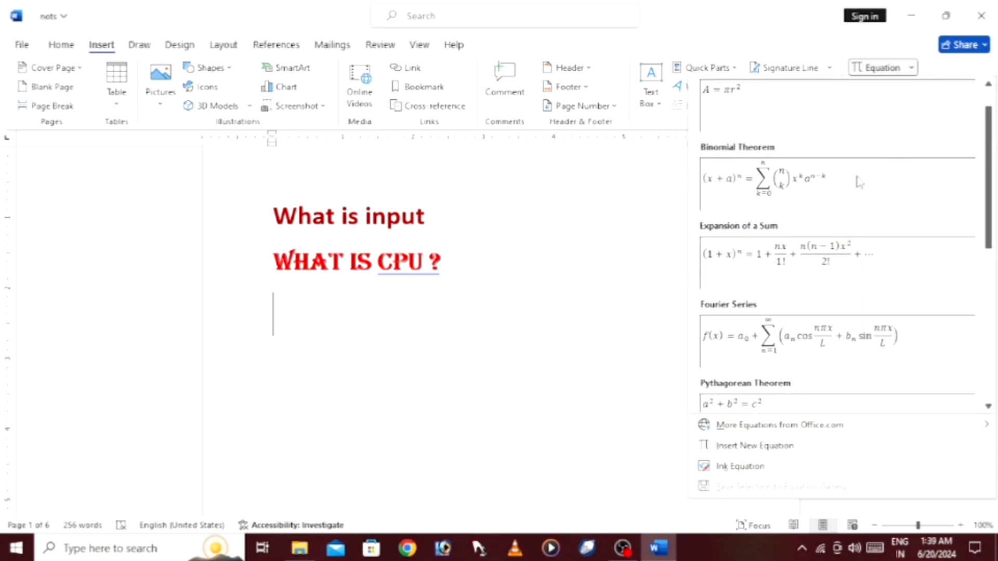
click(815, 200)
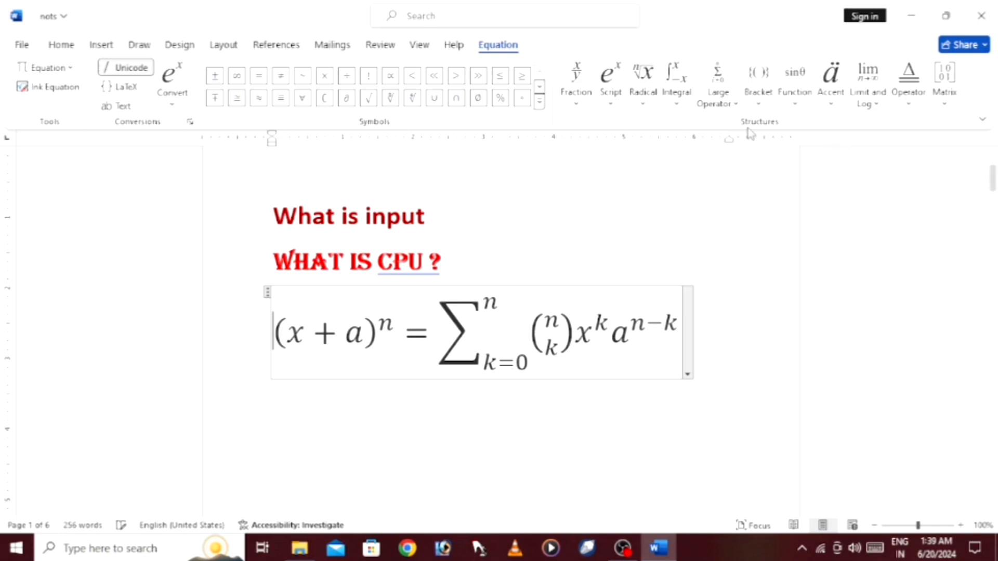
click(581, 94)
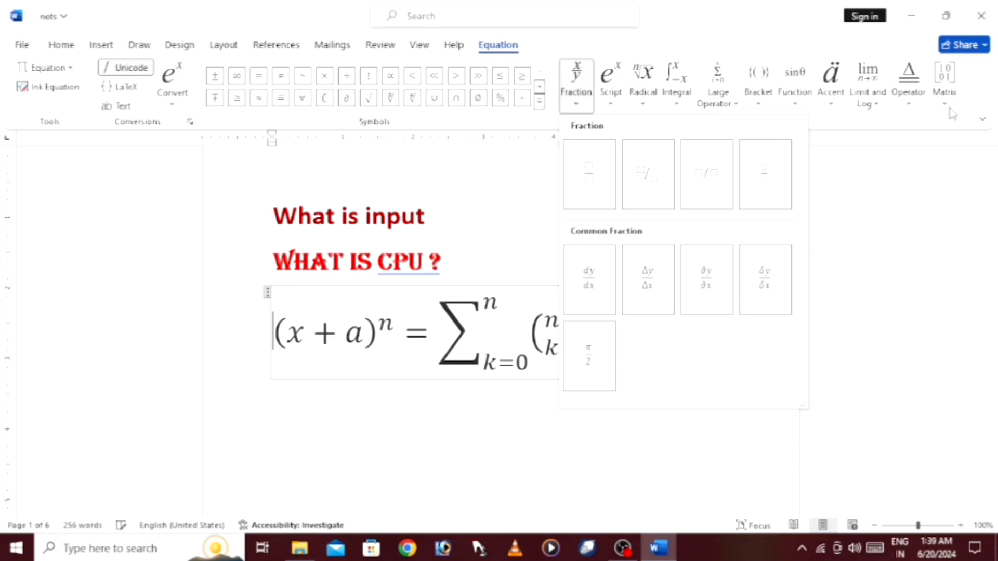
click(31, 47)
click(19, 50)
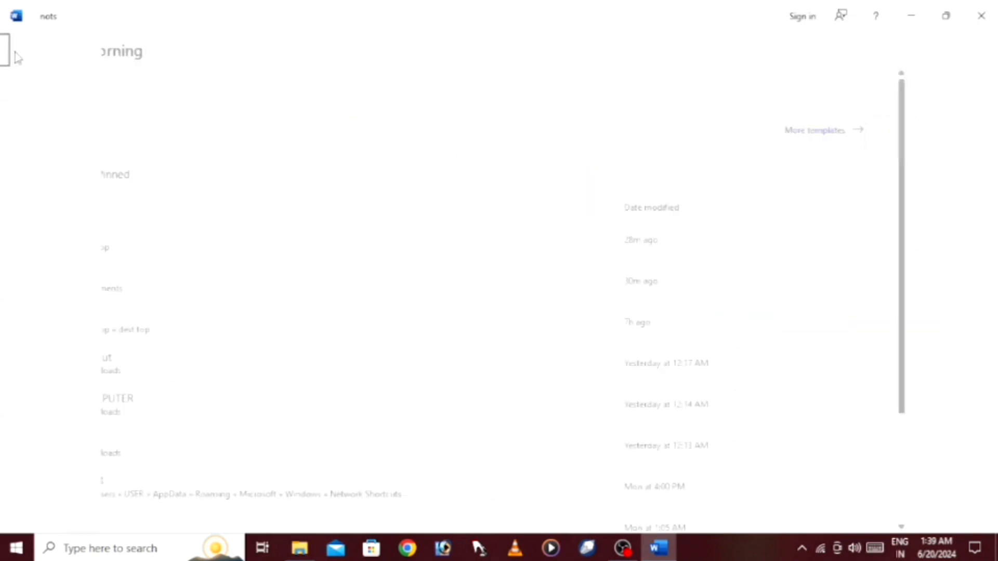
- Insert the µ symbol at the beginning of the Binomial Theorem equation
click(100, 45)
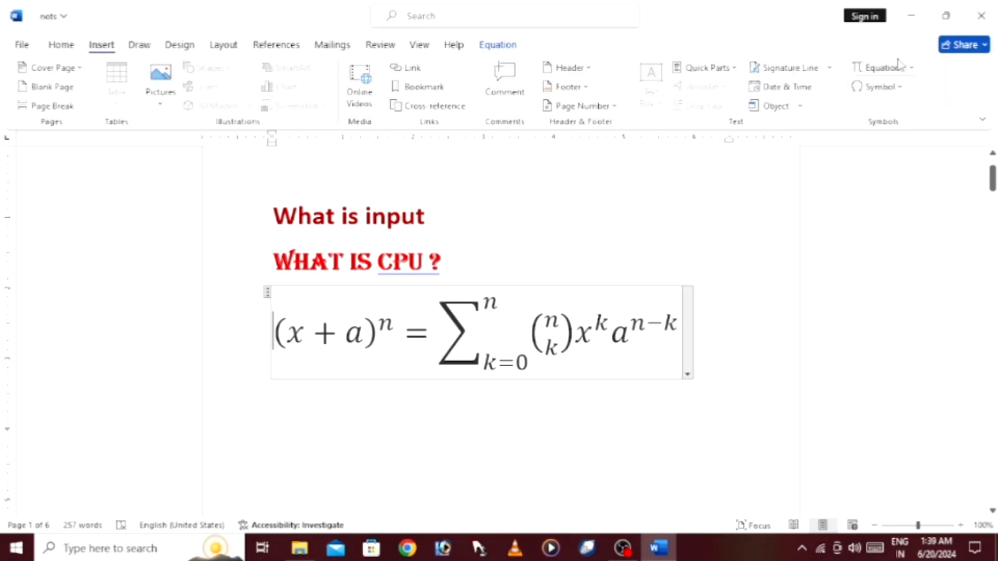
click(899, 87)
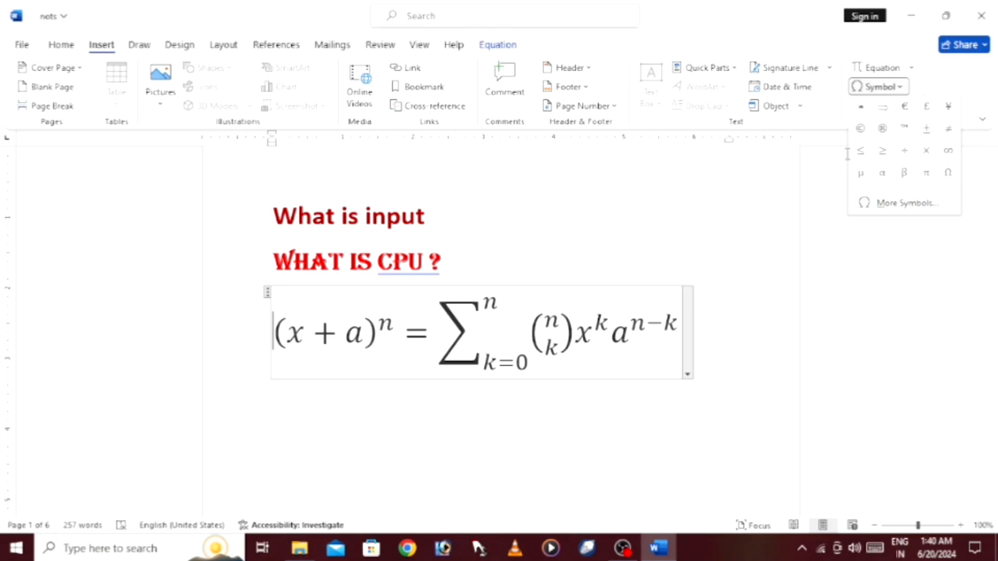
click(861, 173)
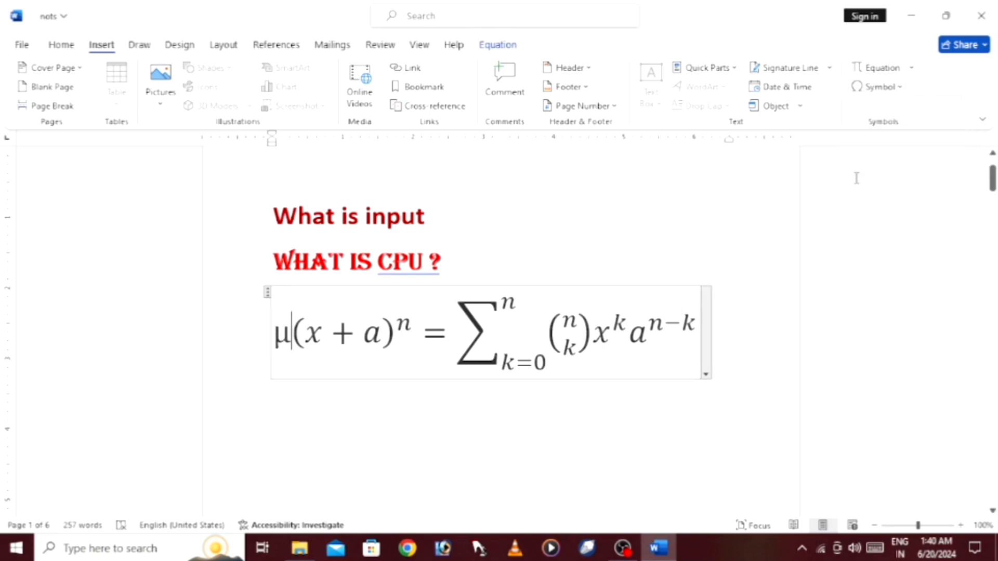
- Insert the ≠ symbol at the end of the "What is input" heading
click(612, 232)
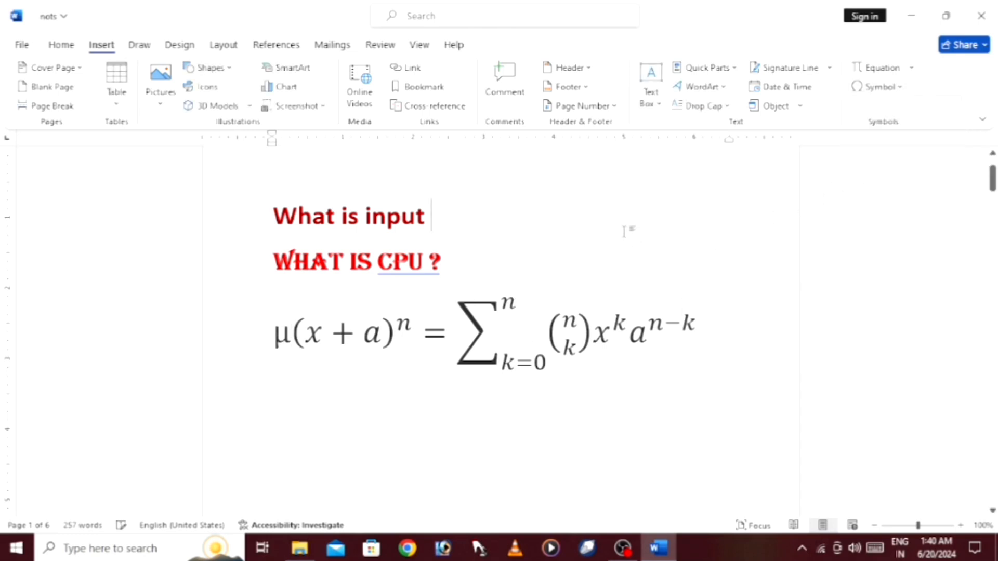
click(880, 87)
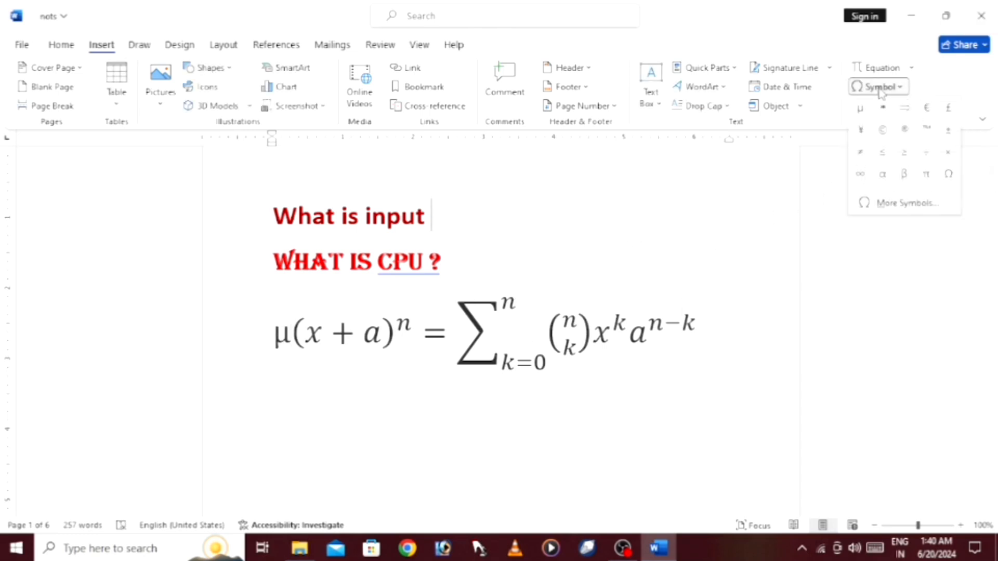
click(861, 152)
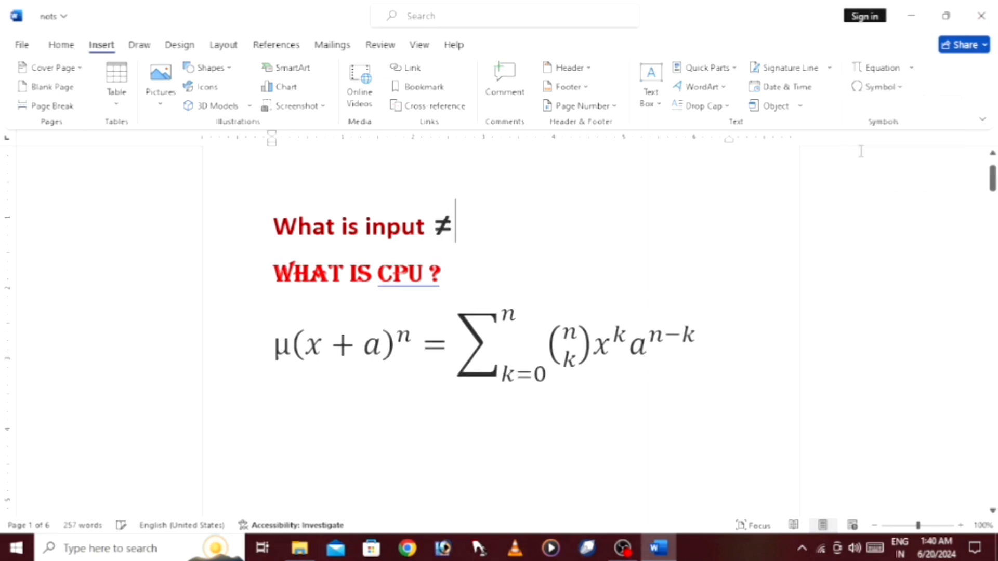
- Insert a new equation after the ≠ symbol containing the cube root sign from the Basic Math symbols
click(873, 67)
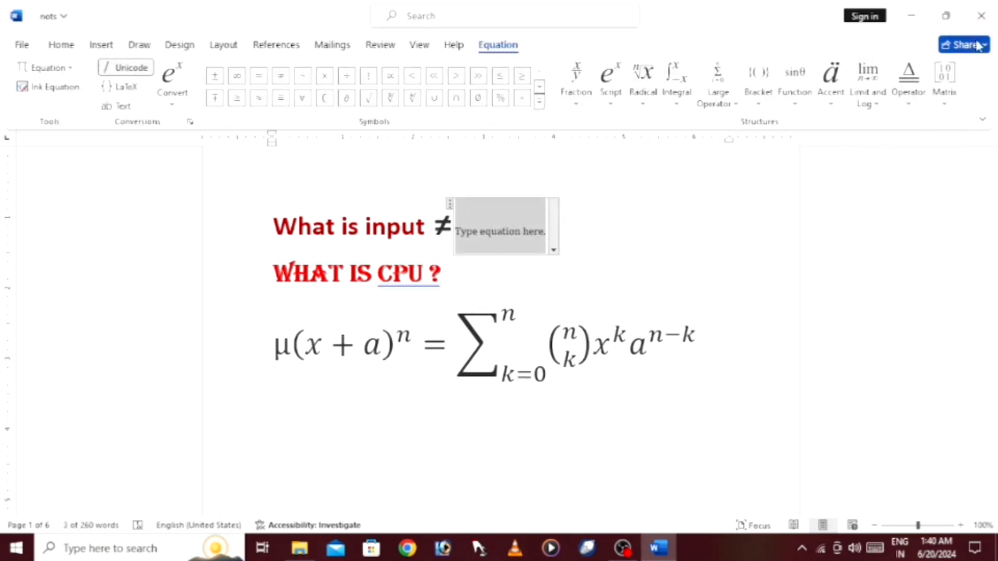
click(946, 100)
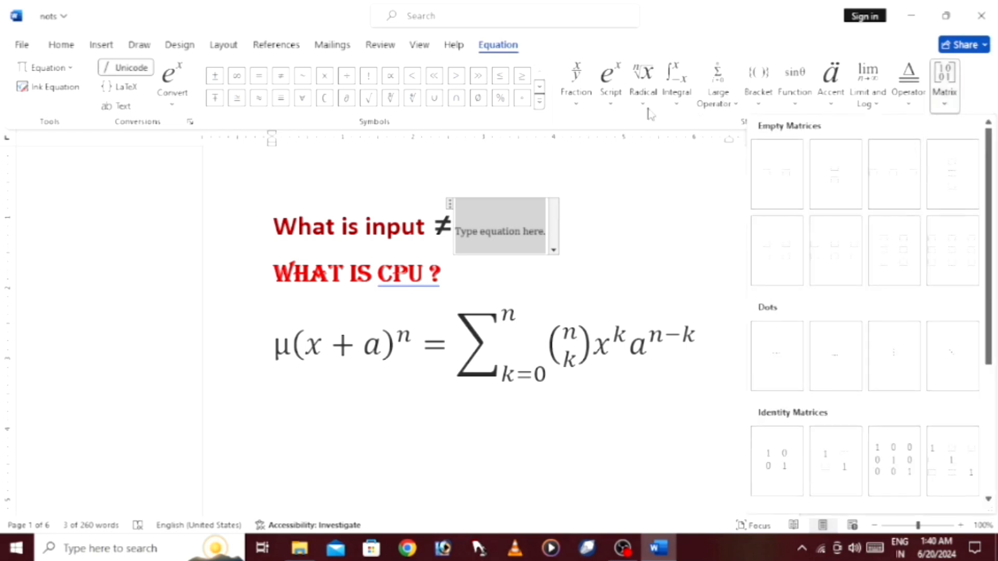
click(541, 105)
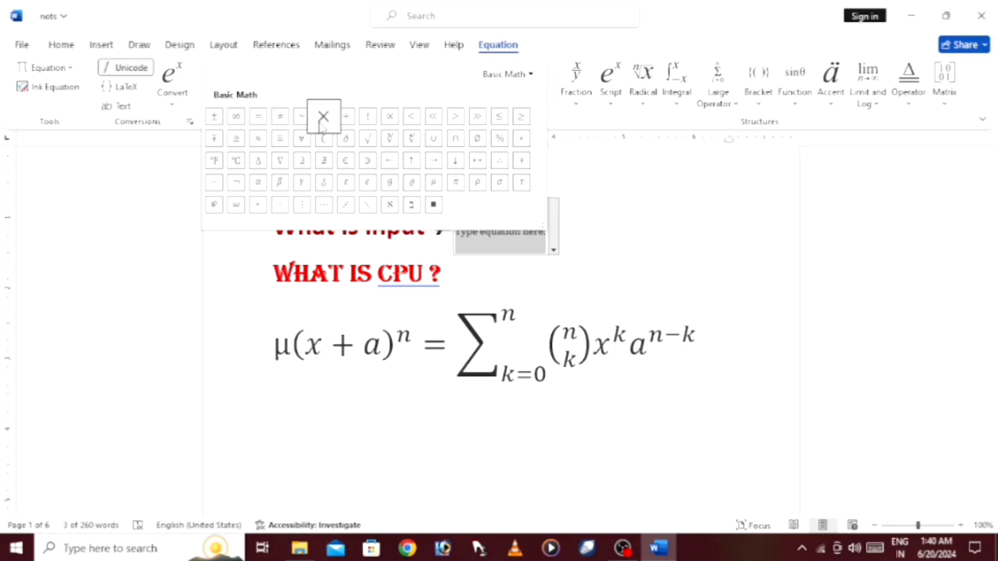
click(391, 141)
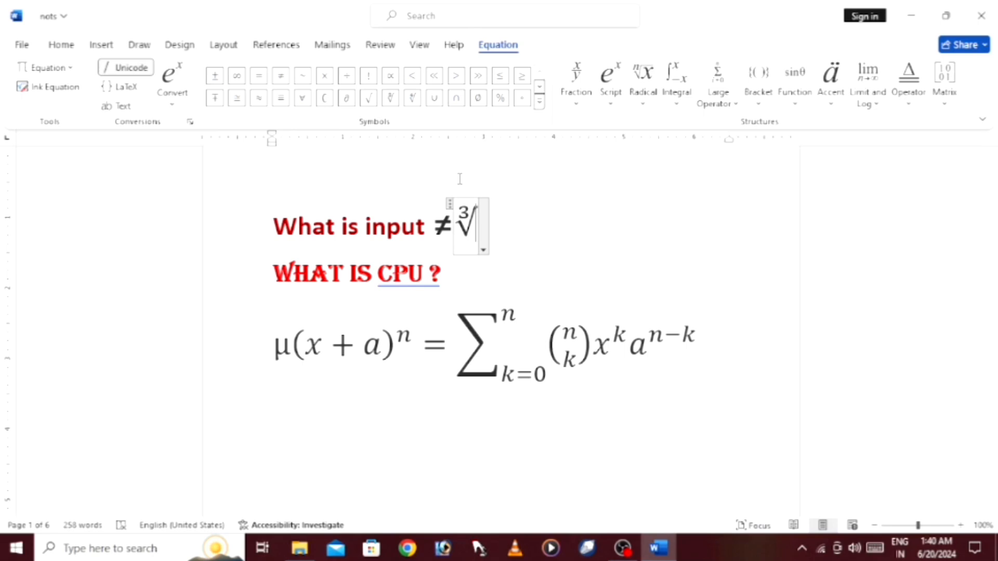
click(101, 45)
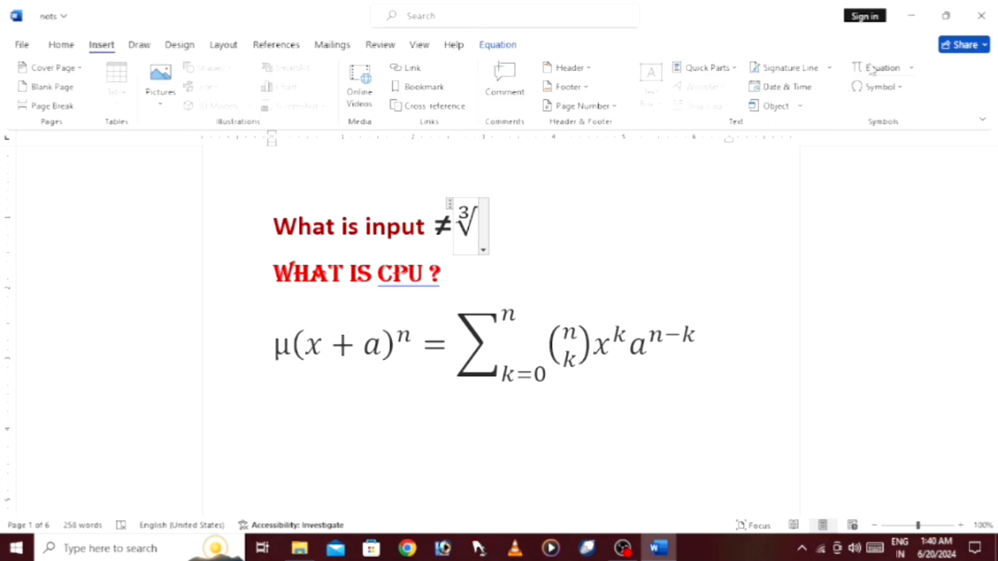